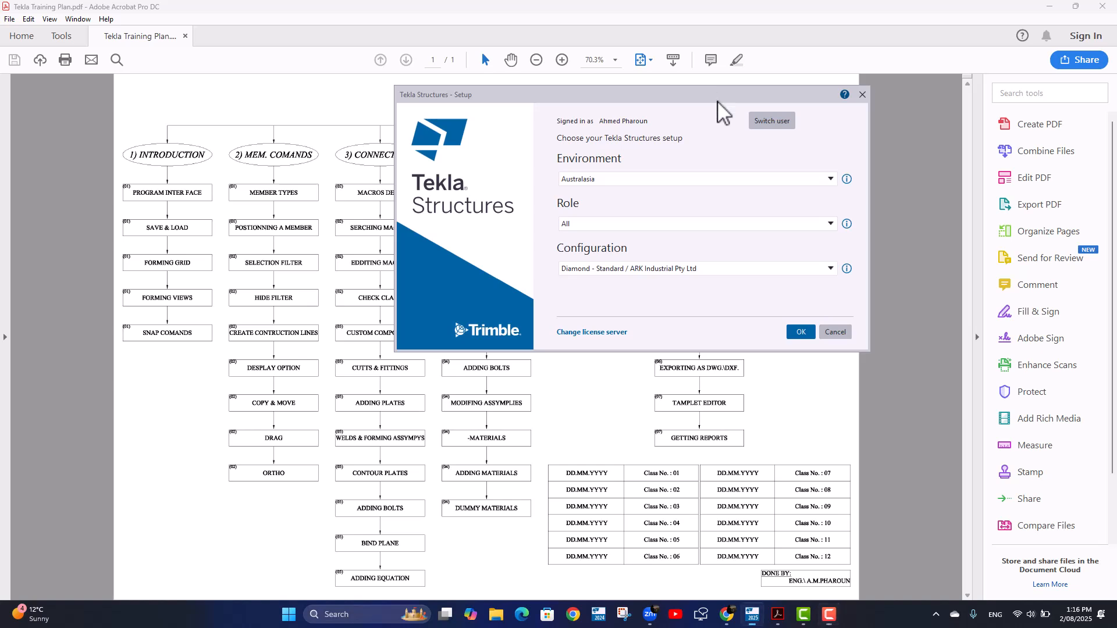
# - Confirm the Tekla Structures setup with the Australasia environment, the All role and the Diamond - Standard configuration
pyautogui.moveTo(711, 98); pyautogui.dragTo(919, 413)
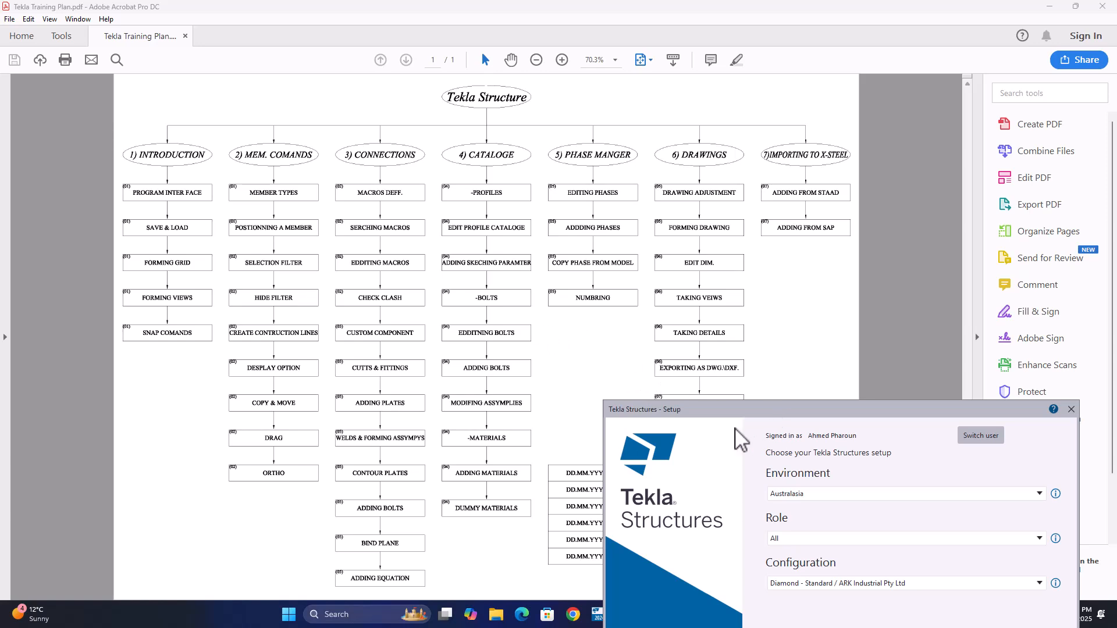
pyautogui.moveTo(780, 416); pyautogui.dragTo(446, 94)
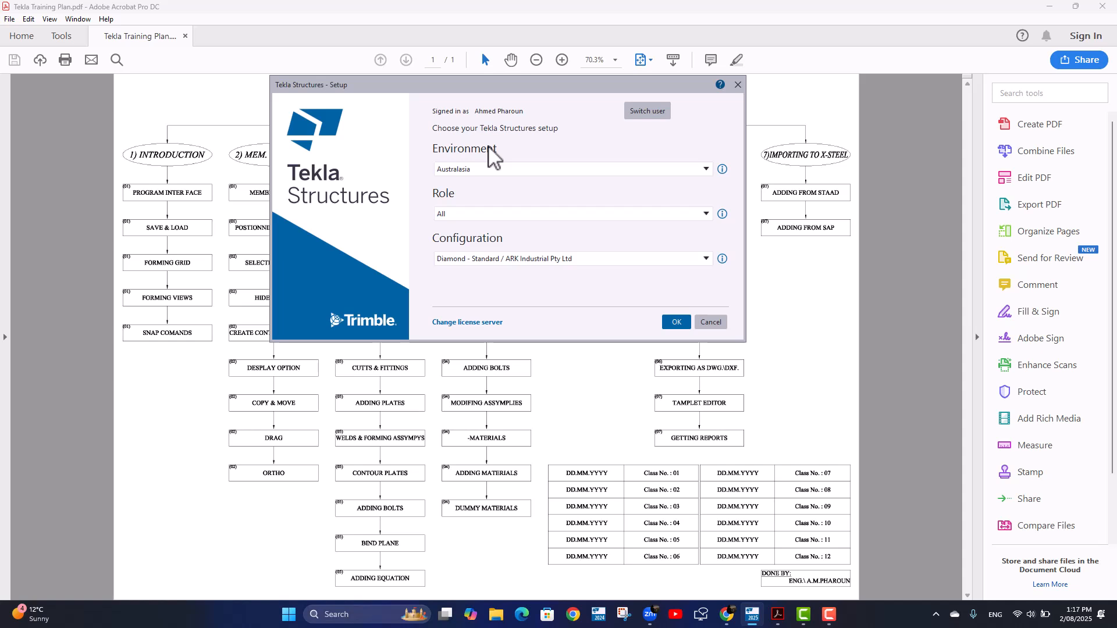
pyautogui.click(522, 174)
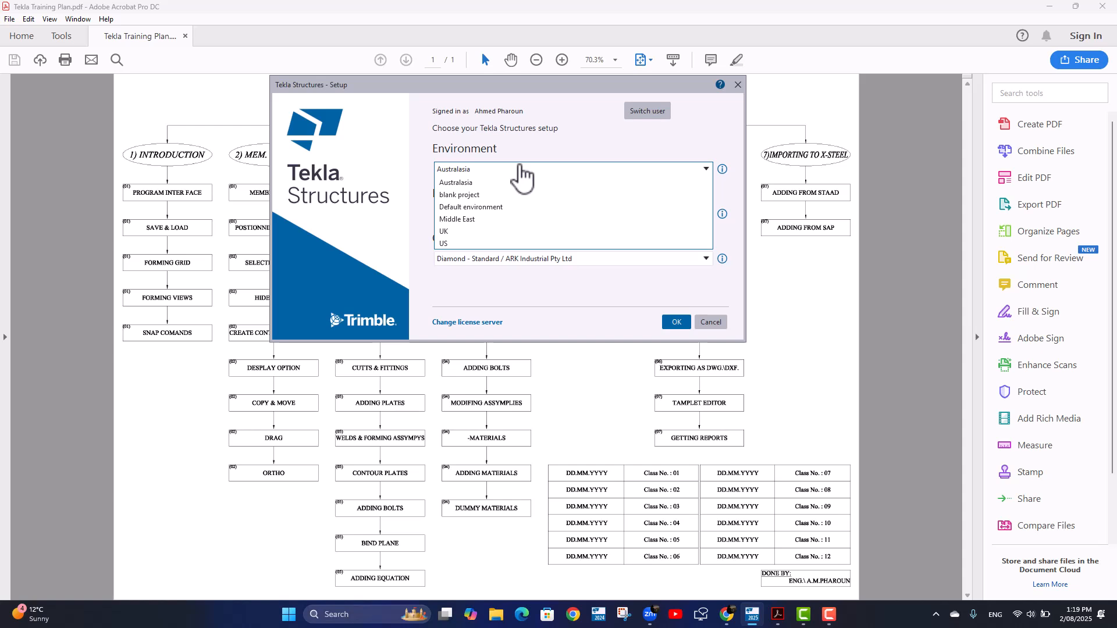
pyautogui.click(472, 182)
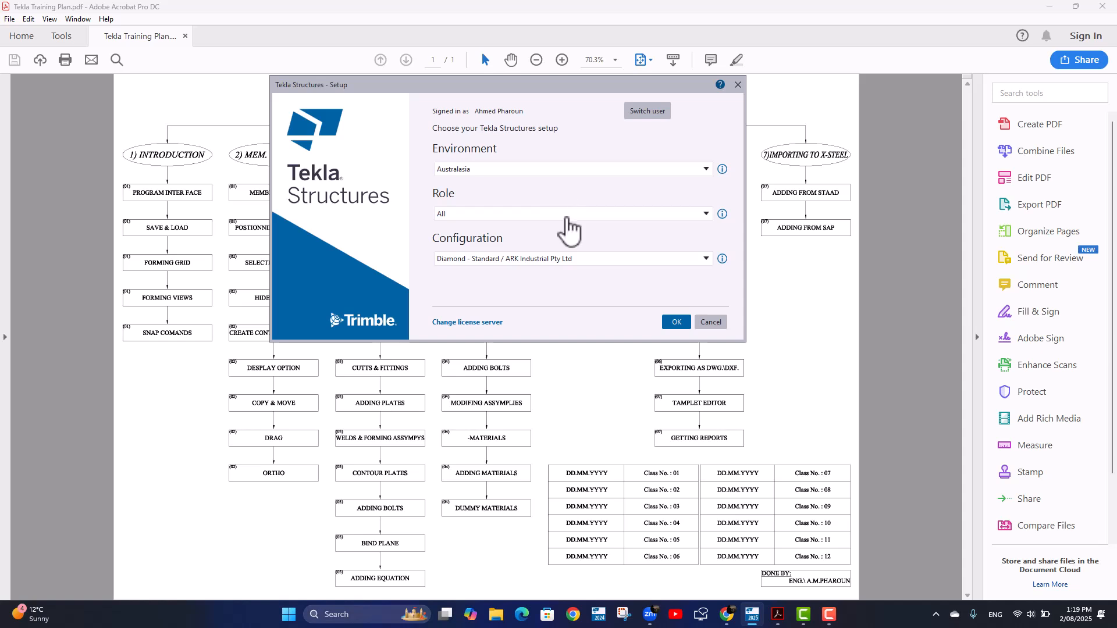
pyautogui.click(567, 215)
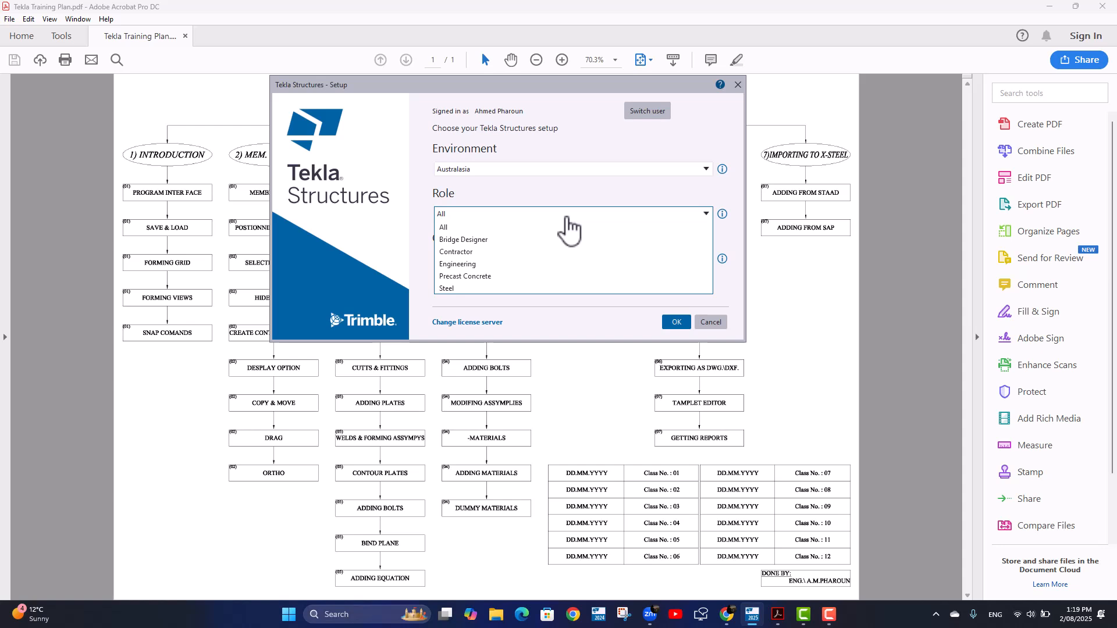
pyautogui.click(564, 188)
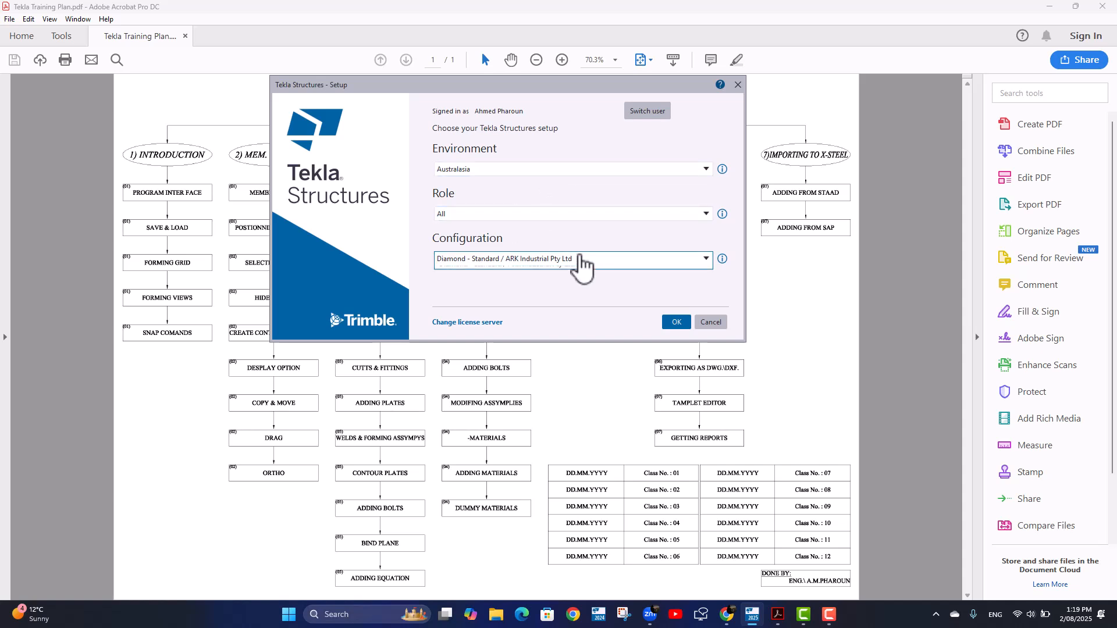
pyautogui.click(581, 263)
pyautogui.click(567, 228)
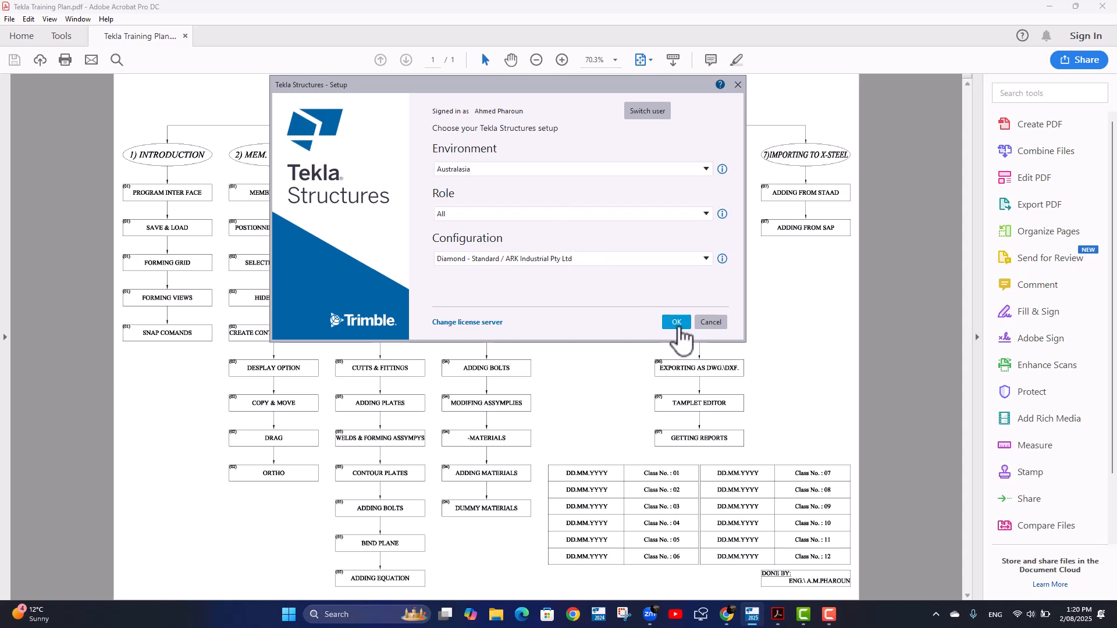
pyautogui.click(677, 326)
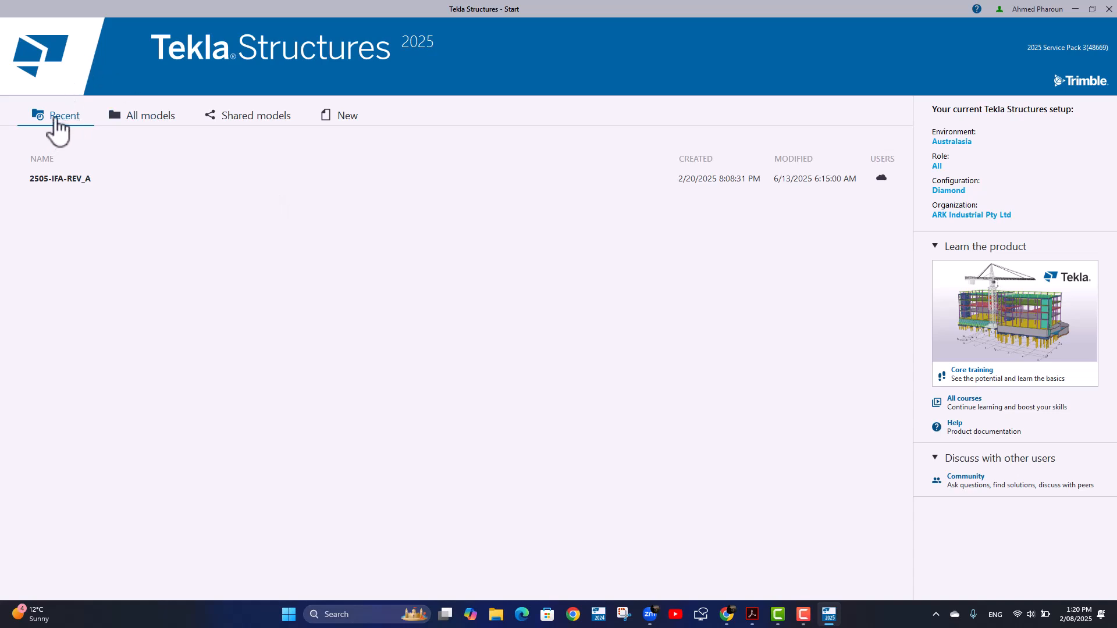
# - View the cloud-shared models available in the sharing service, close that list and exit Tekla Structures
pyautogui.click(244, 126)
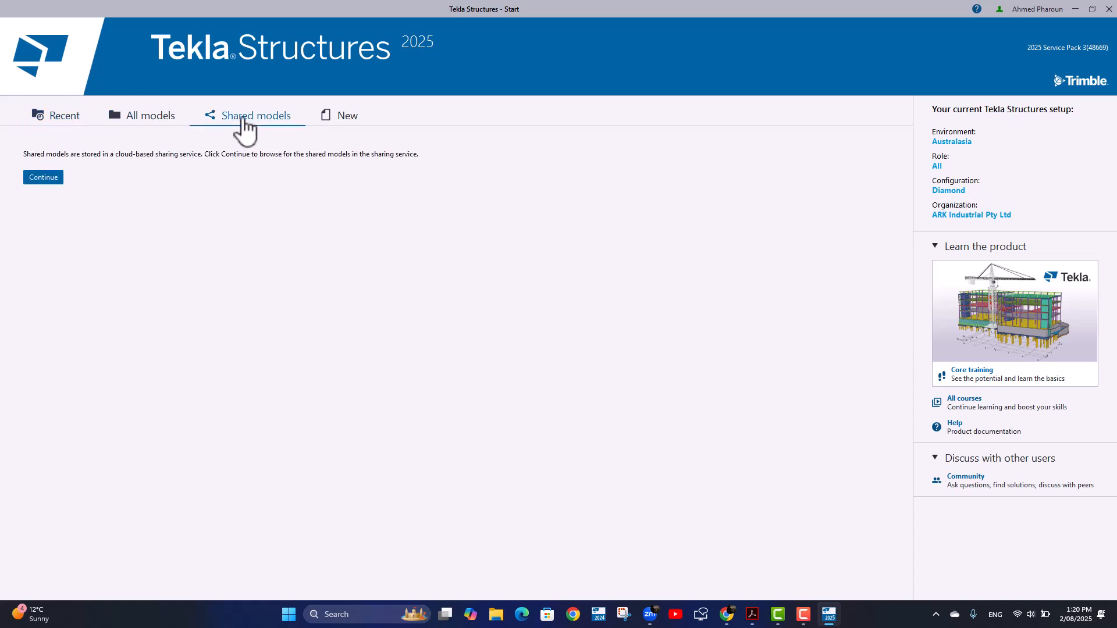
pyautogui.click(39, 181)
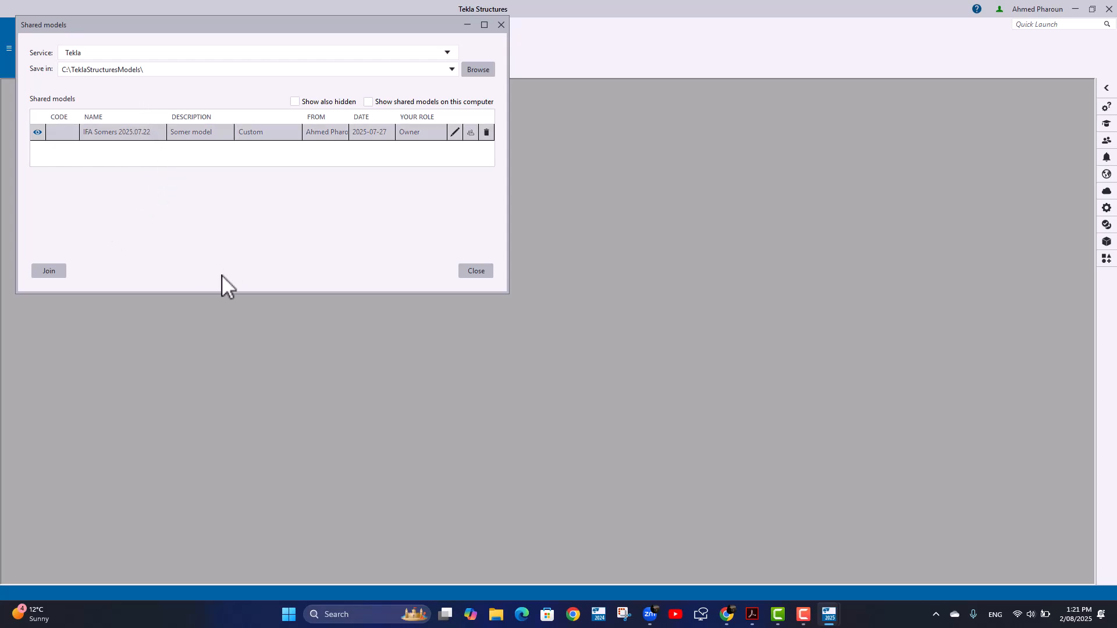
pyautogui.click(500, 25)
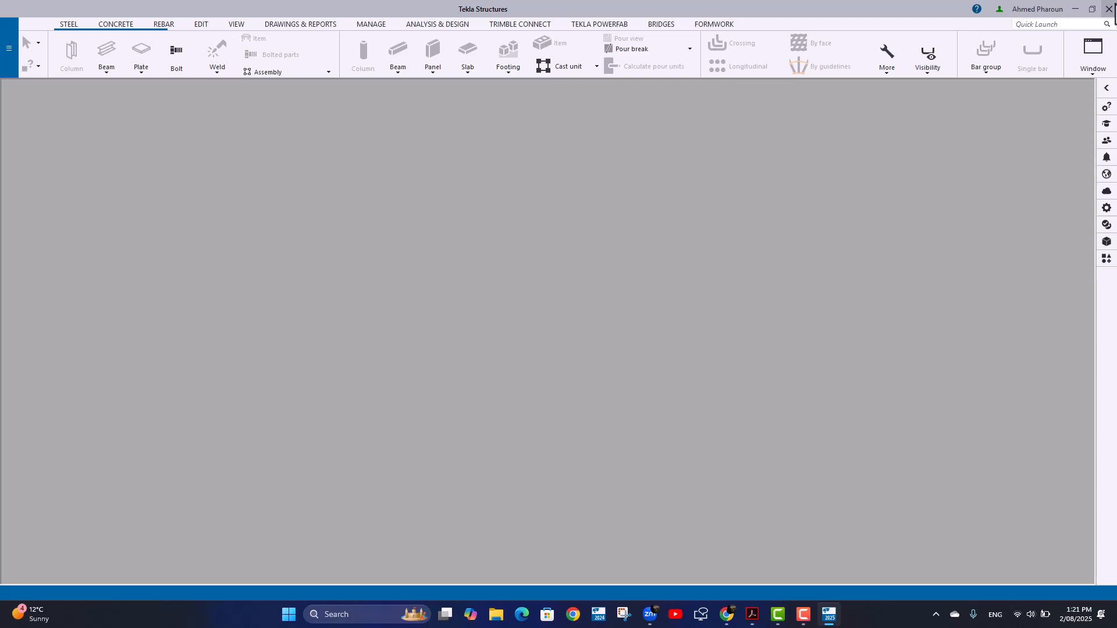
pyautogui.click(1114, 14)
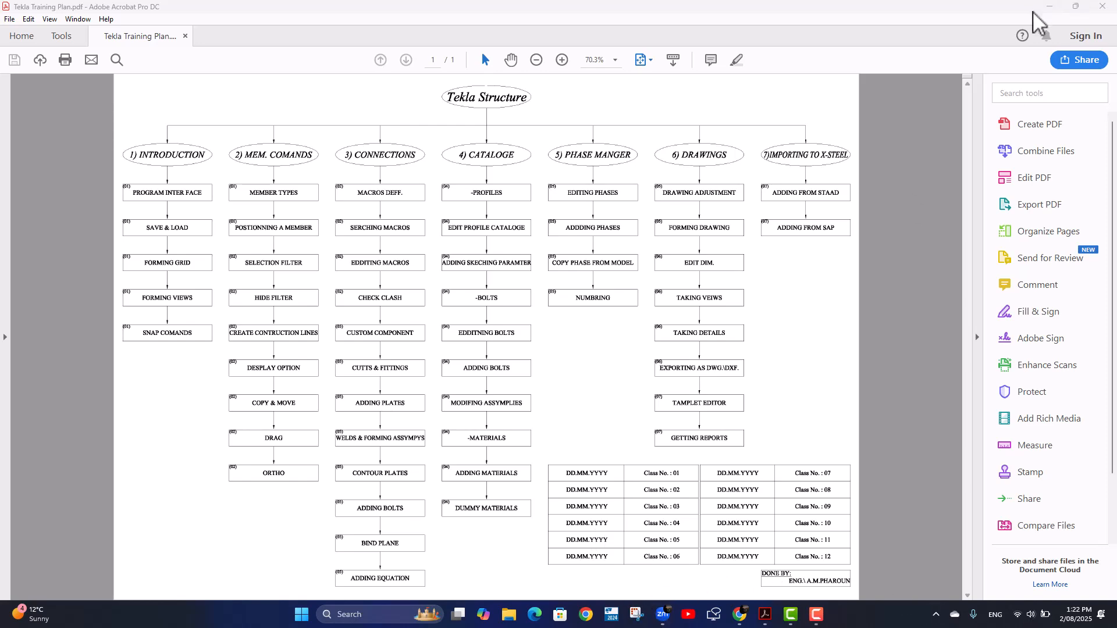
# - Restart Tekla Structures 2025 from the desktop with the Australasia, All and Diamond - Standard setup
pyautogui.click(1049, 7)
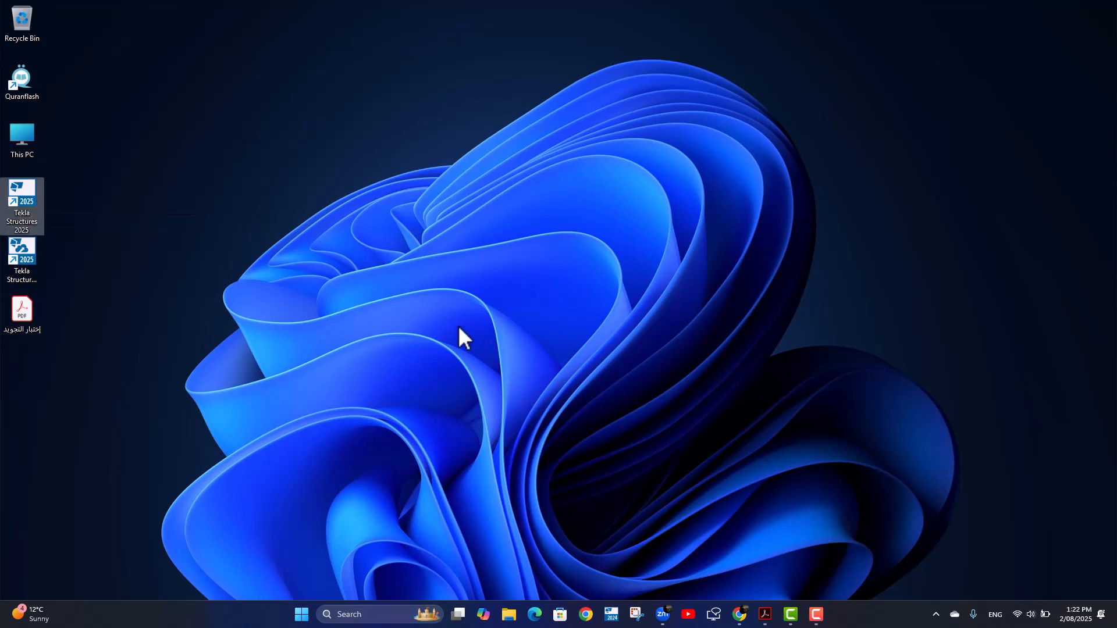
pyautogui.click(416, 265)
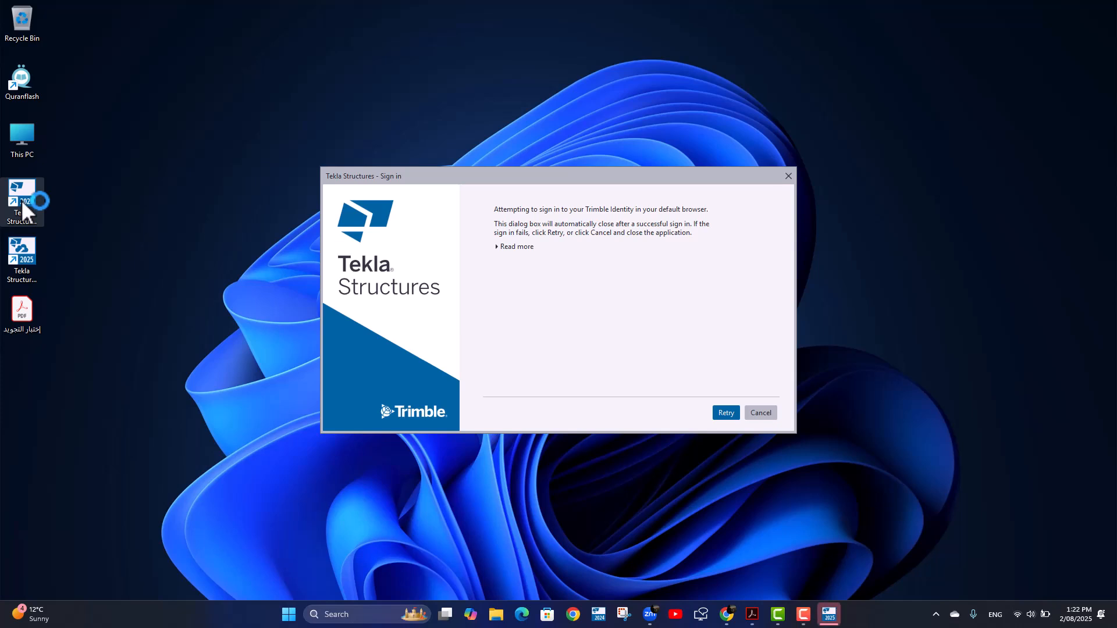
pyautogui.click(757, 414)
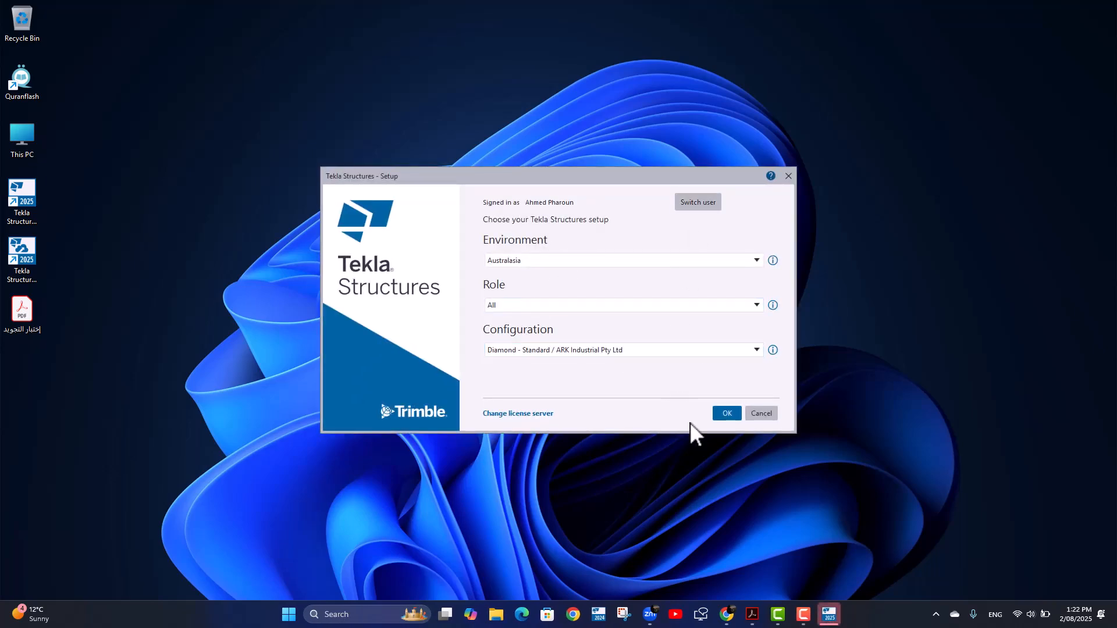
pyautogui.click(724, 413)
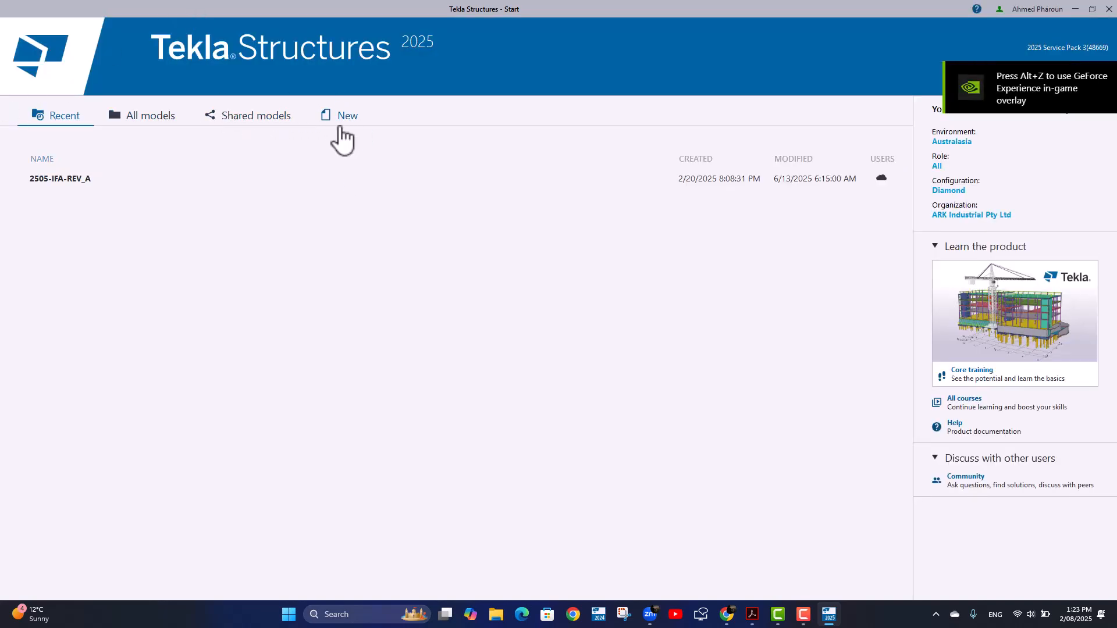
# - Begin a new model and browse to the My Passport (E:) drive for its storage location
pyautogui.click(131, 128)
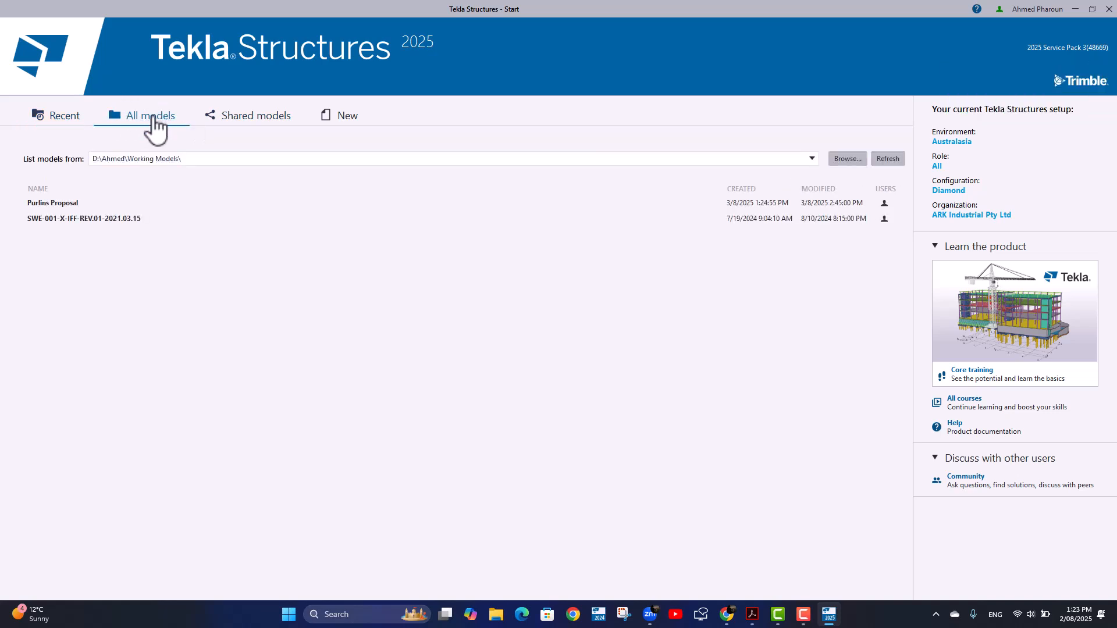
pyautogui.click(345, 120)
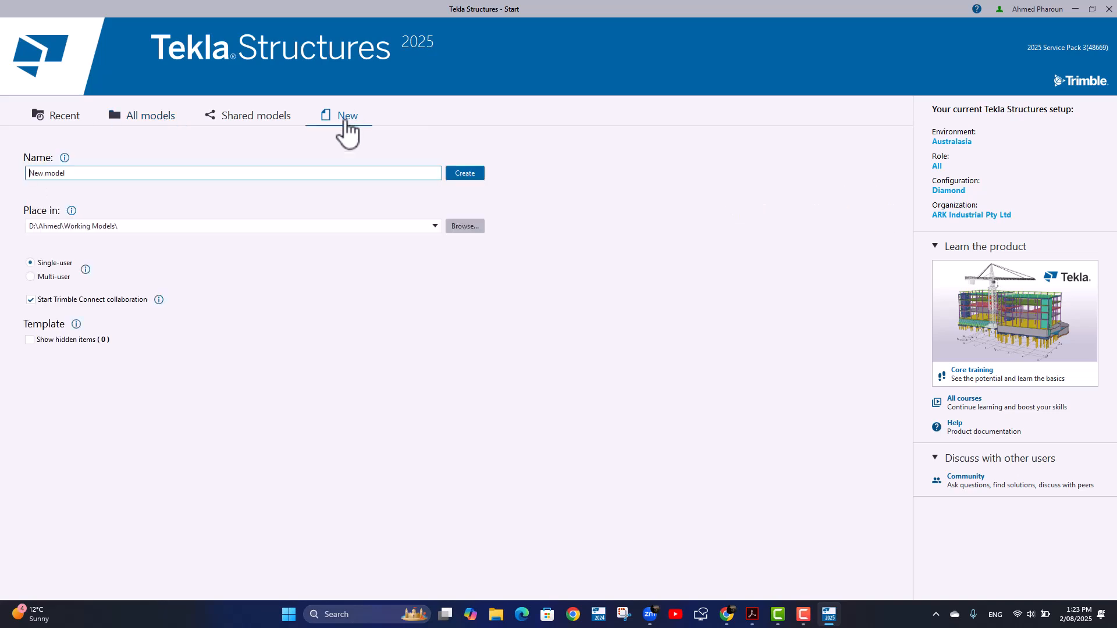
pyautogui.click(467, 228)
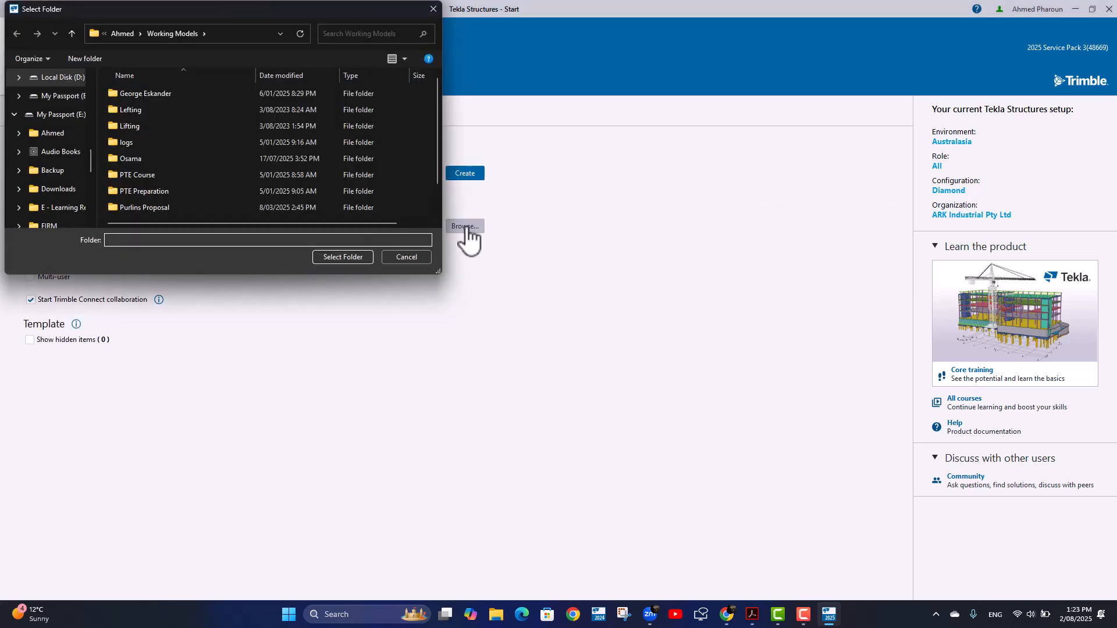
pyautogui.click(64, 115)
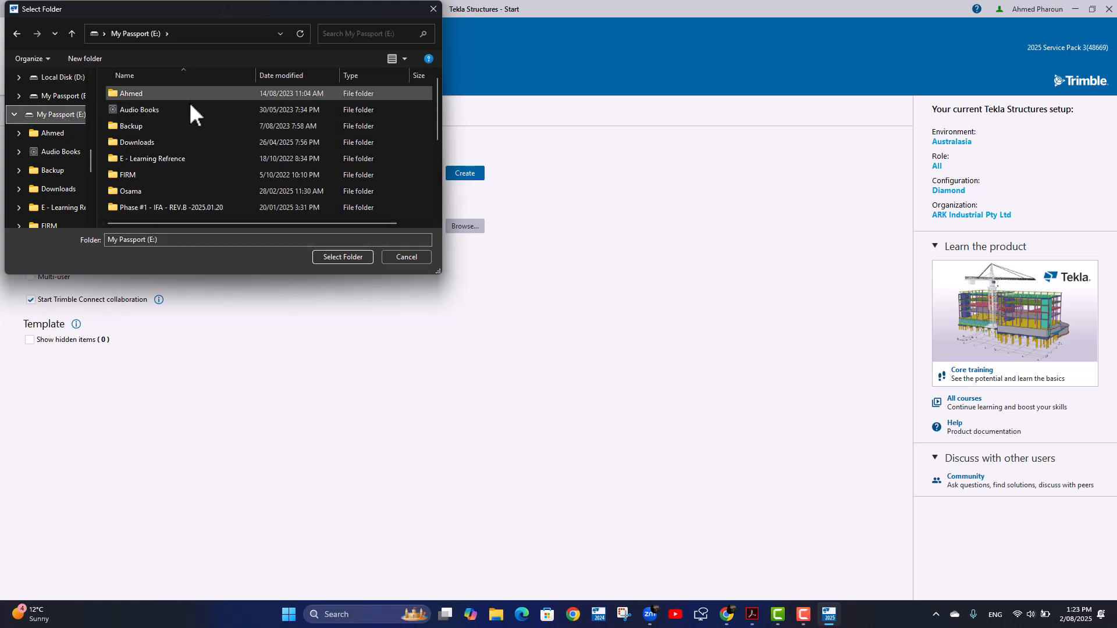
pyautogui.scroll(-2, 177, 106)
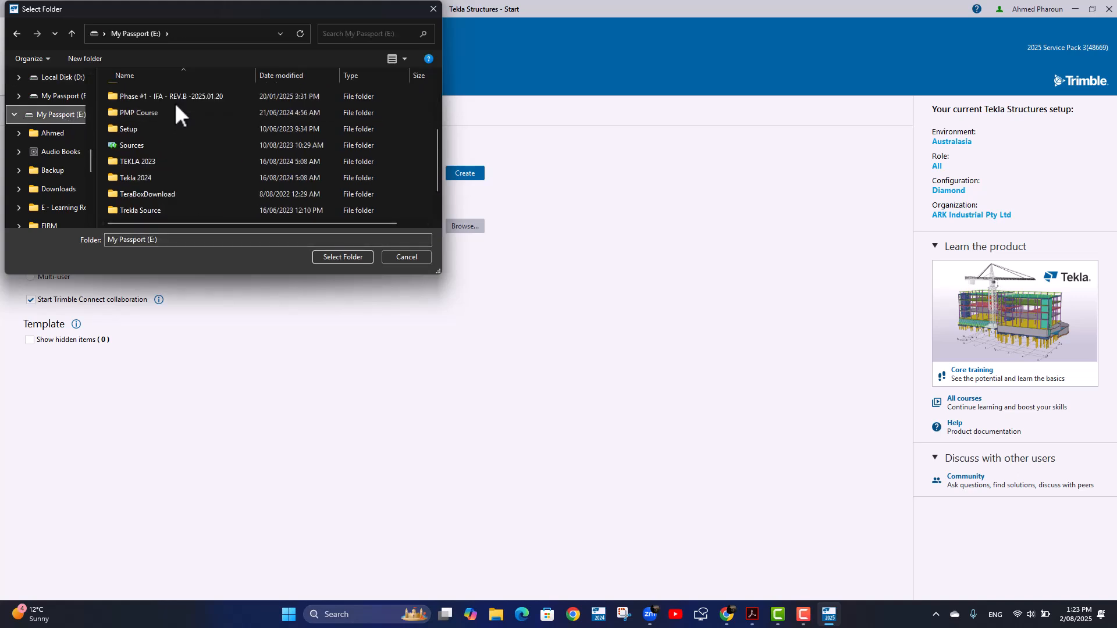
pyautogui.doubleClick(142, 145)
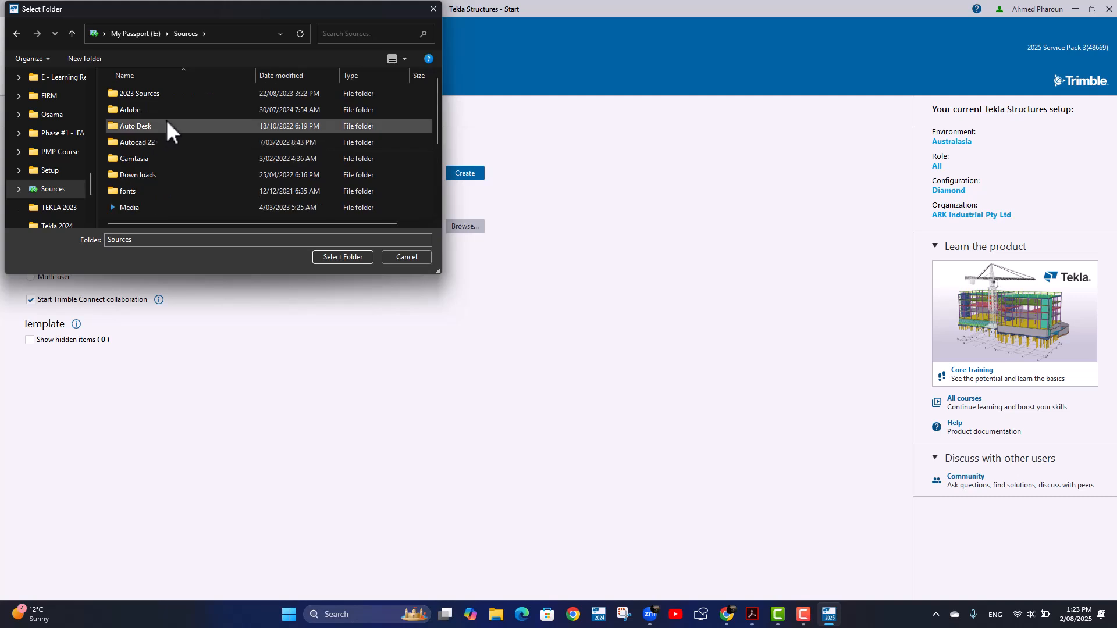
pyautogui.scroll(-3, 166, 120)
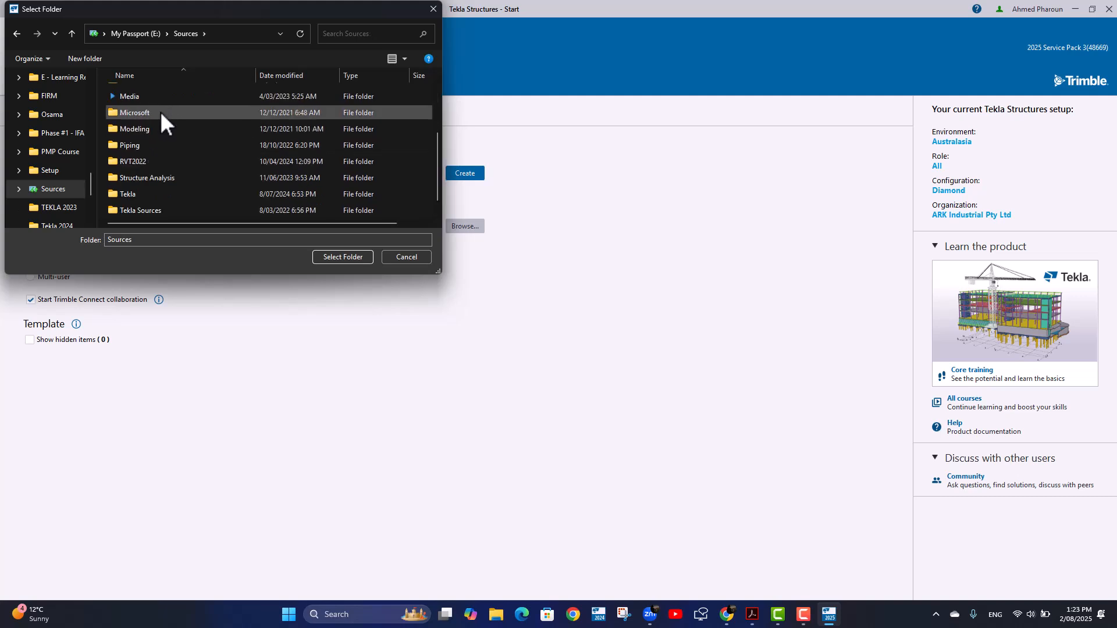
pyautogui.click(71, 34)
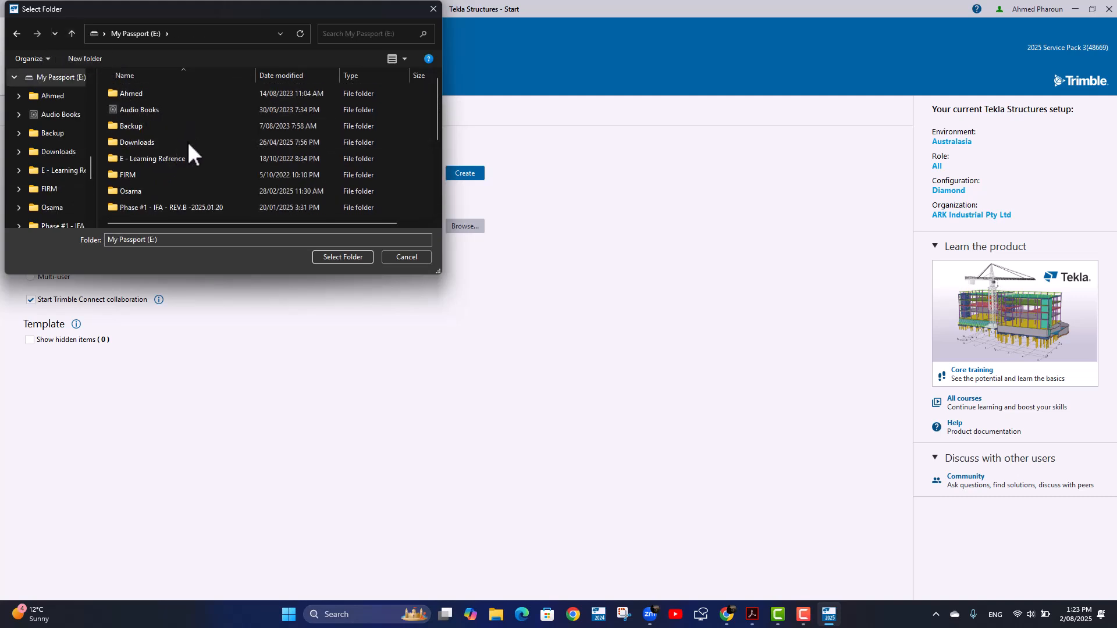
# - Set the new model's location to E:\E - Learning Refrence\E- Learning\Tekla Courses\PWH
pyautogui.doubleClick(176, 159)
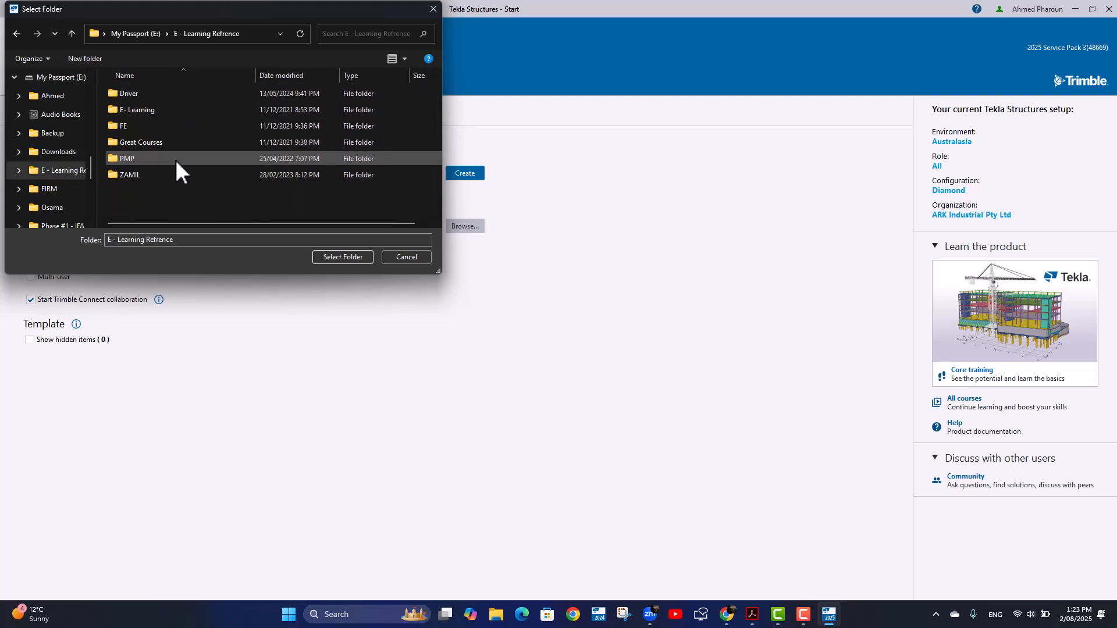
pyautogui.doubleClick(153, 112)
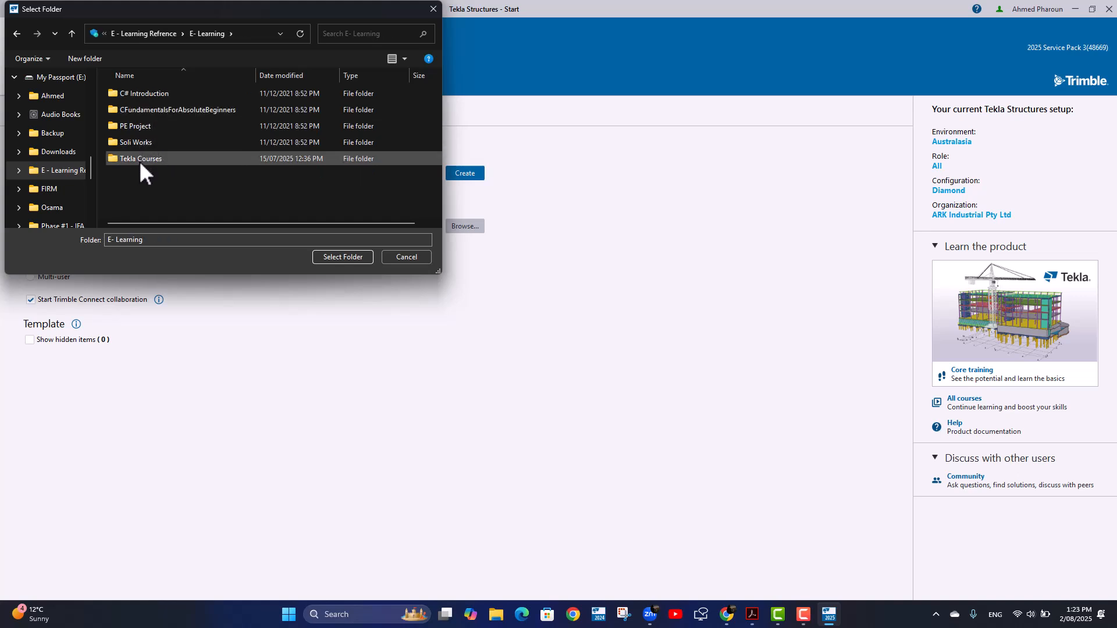
pyautogui.doubleClick(138, 159)
pyautogui.scroll(-5, 165, 150)
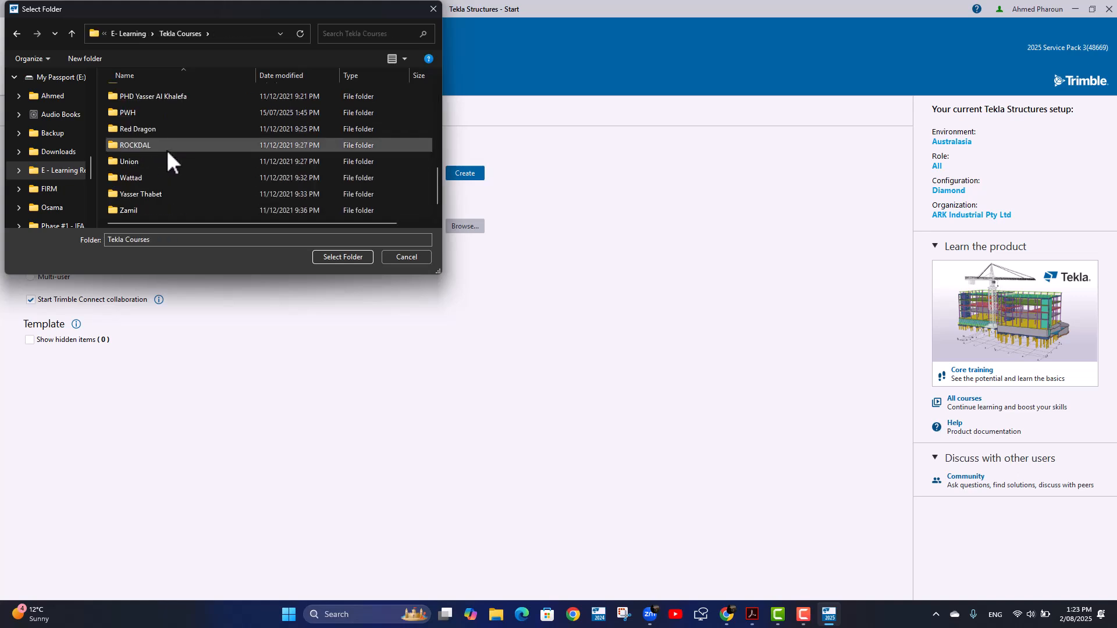
pyautogui.doubleClick(143, 111)
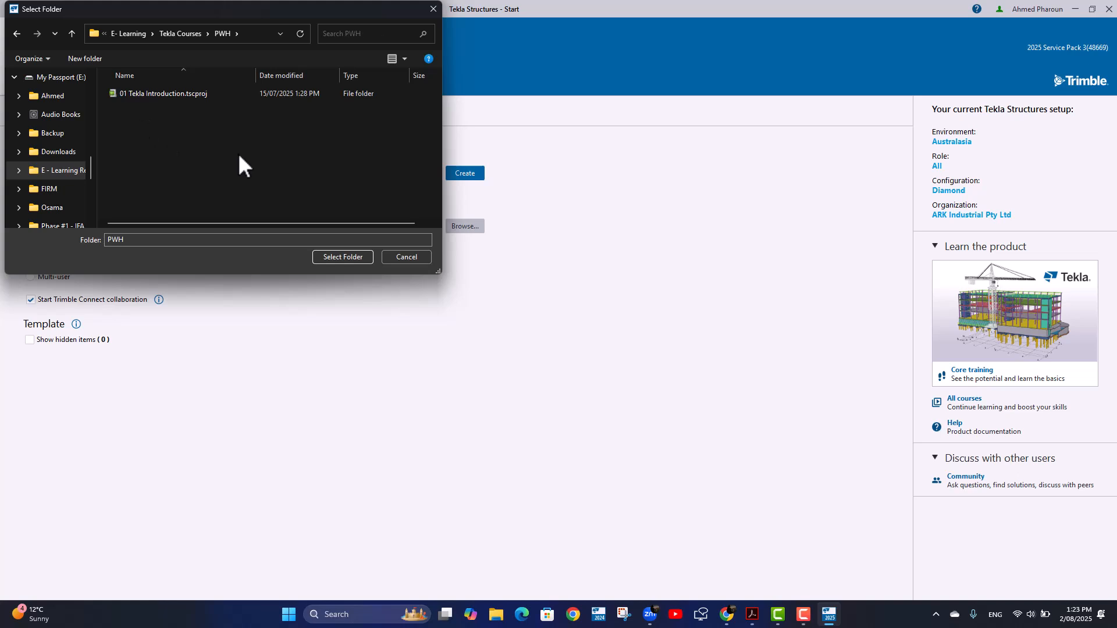
pyautogui.click(347, 257)
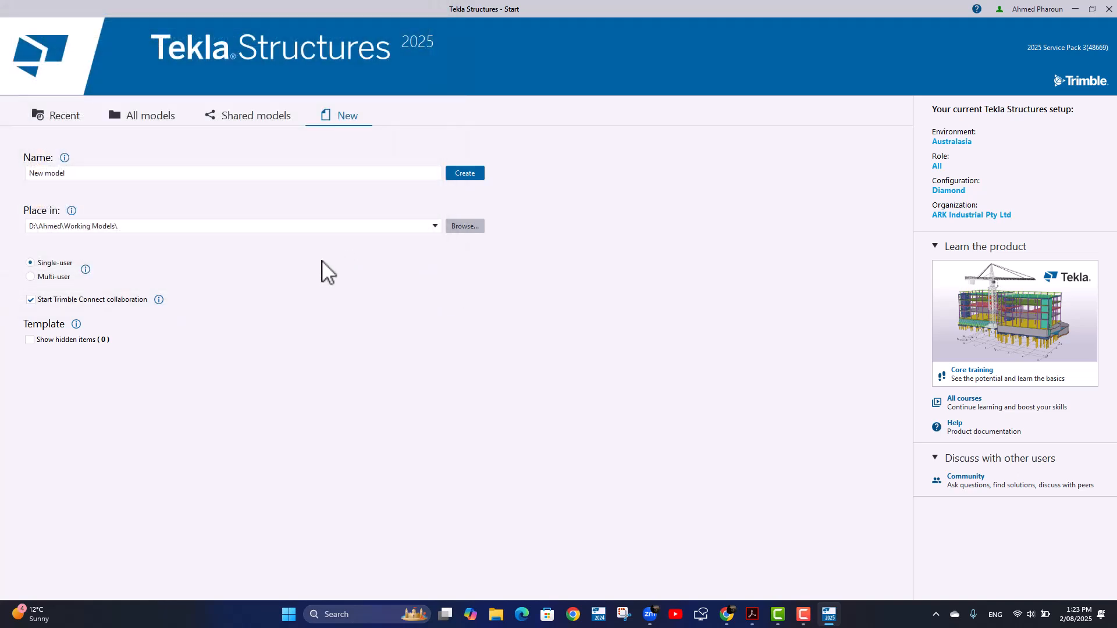
# - Create the single-user model with the name Mjid and decline creating a Trimble Connect project for it
pyautogui.moveTo(85, 173); pyautogui.dragTo(12, 174)
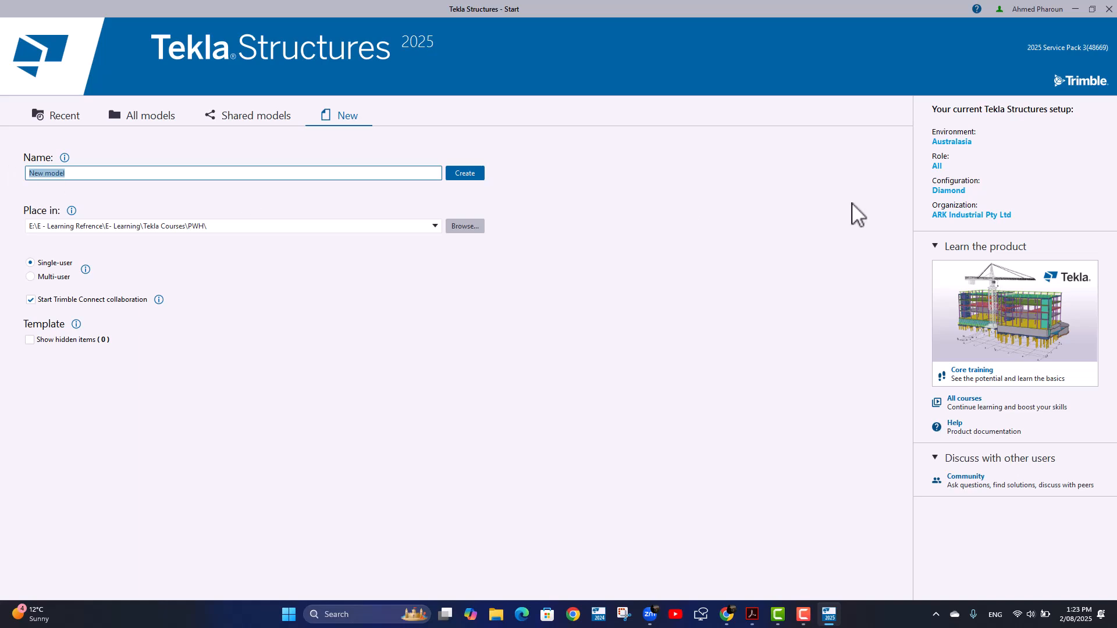
pyautogui.write('Mjl')
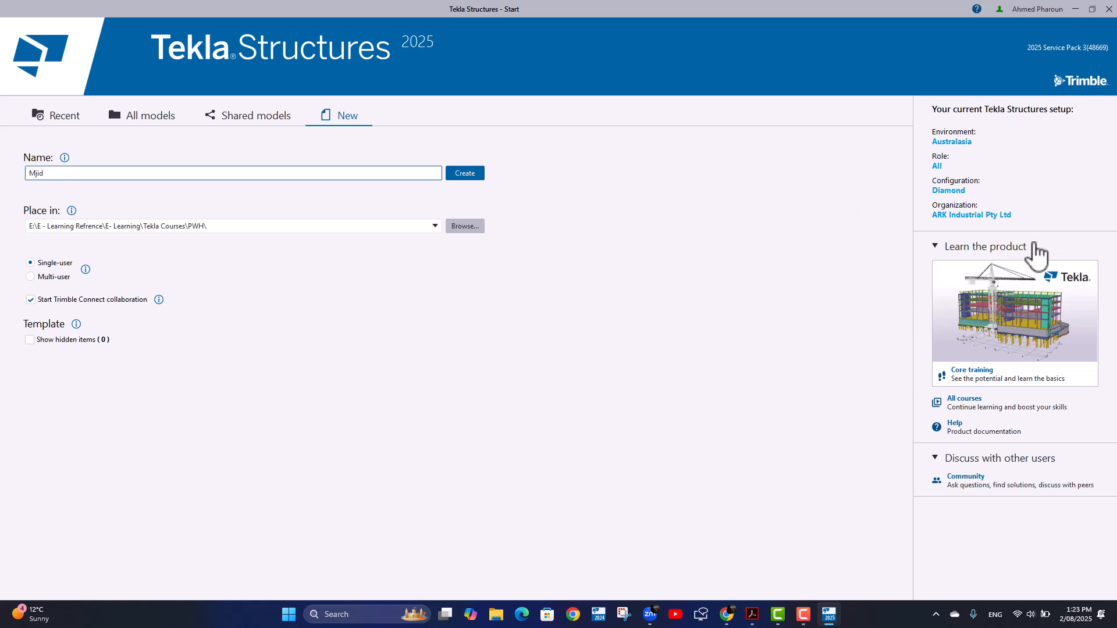
pyautogui.click(465, 176)
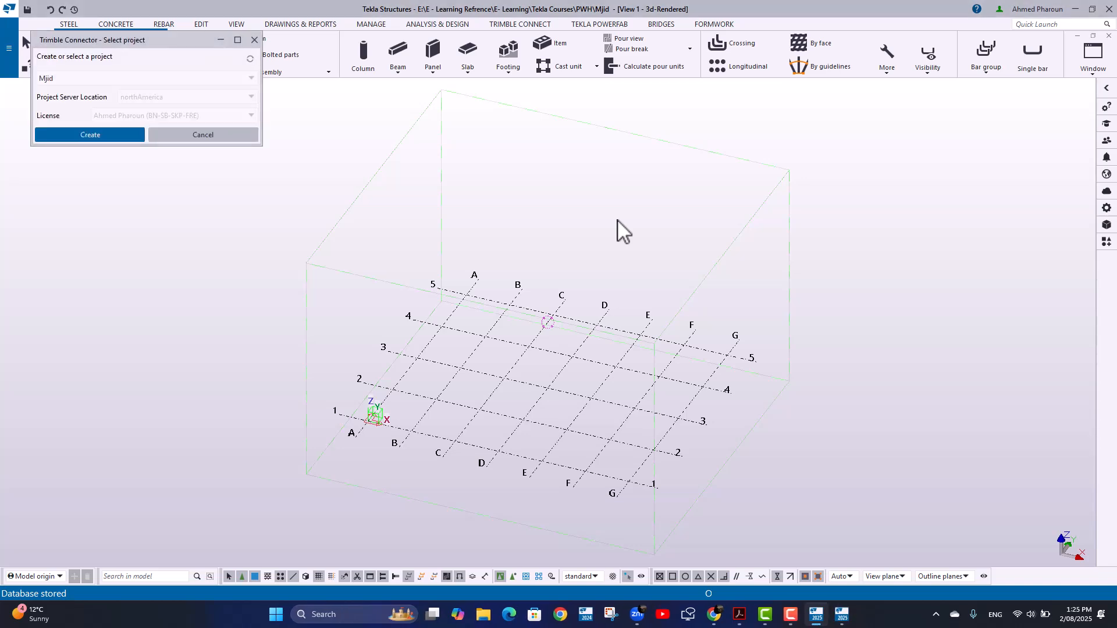
pyautogui.click(208, 135)
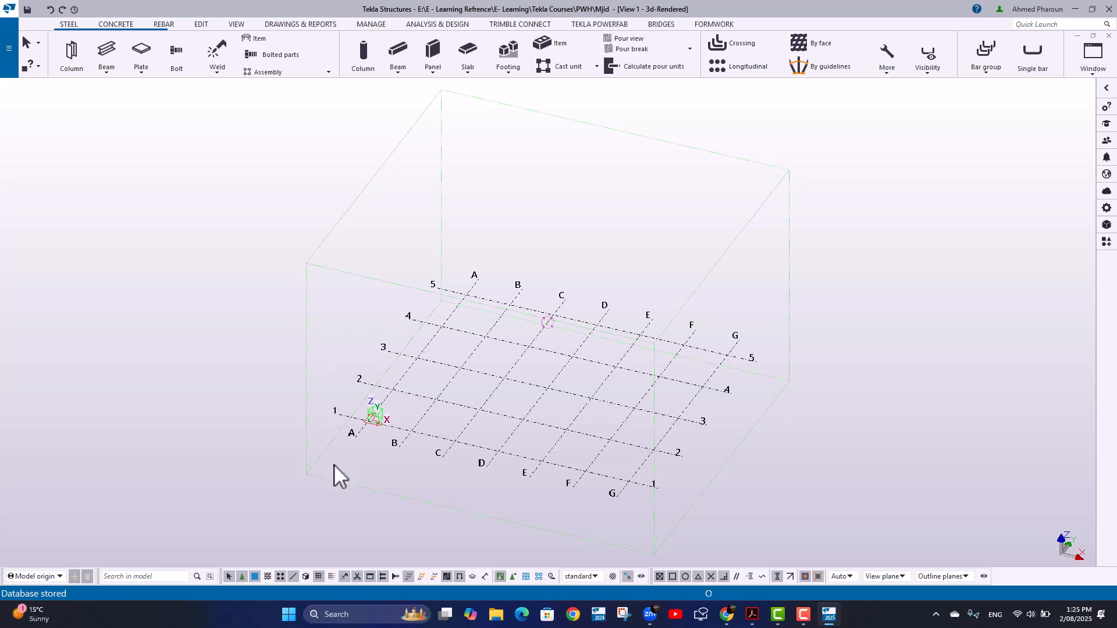
# - Examine the coordinate origin symbol at the intersection of grid lines A and 1
pyautogui.scroll(8, 398, 429)
pyautogui.click(366, 404)
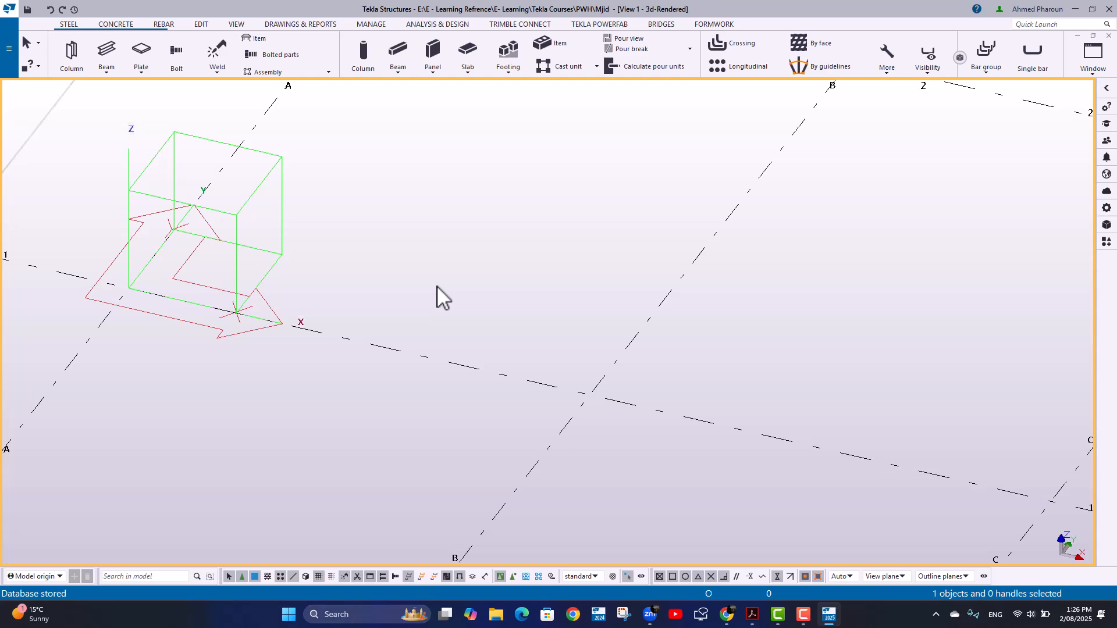
pyautogui.scroll(-10, 553, 225)
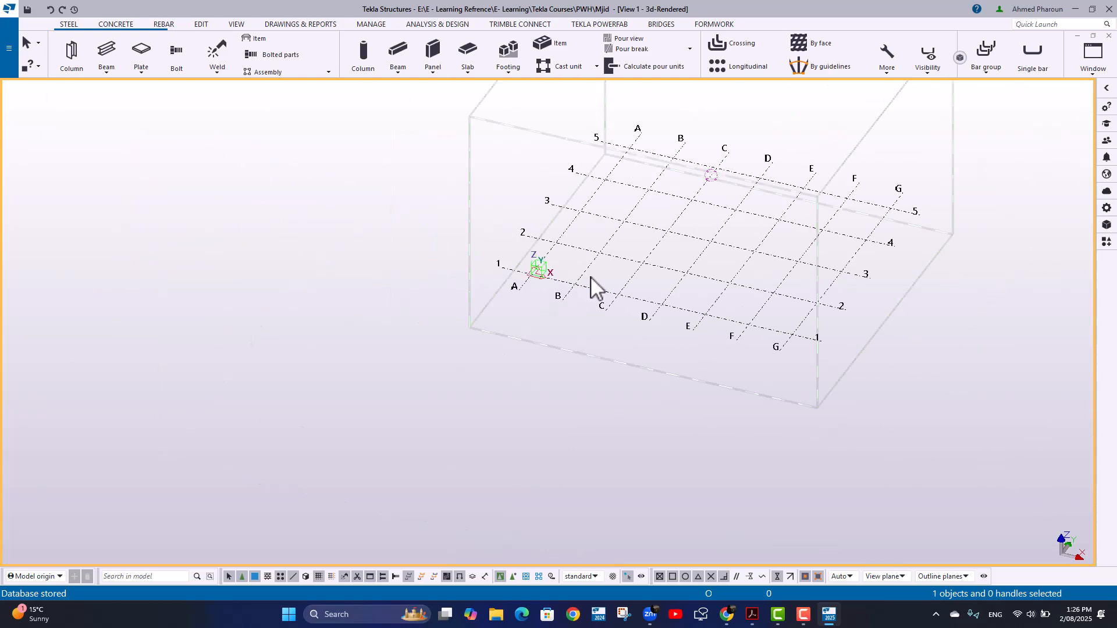
# - Set the 3d-Rendered view's angle to Plane and apply the change to the view
pyautogui.moveTo(594, 289); pyautogui.dragTo(477, 278, button='middle')
pyautogui.scroll(1, 506, 239)
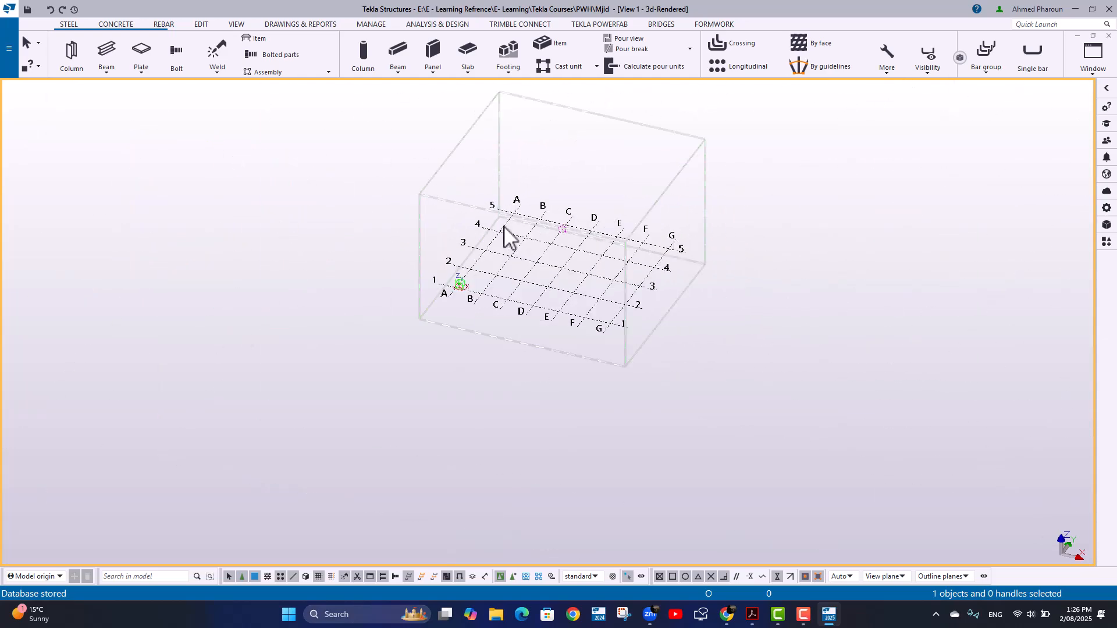
pyautogui.moveTo(499, 228); pyautogui.dragTo(506, 239, button='middle')
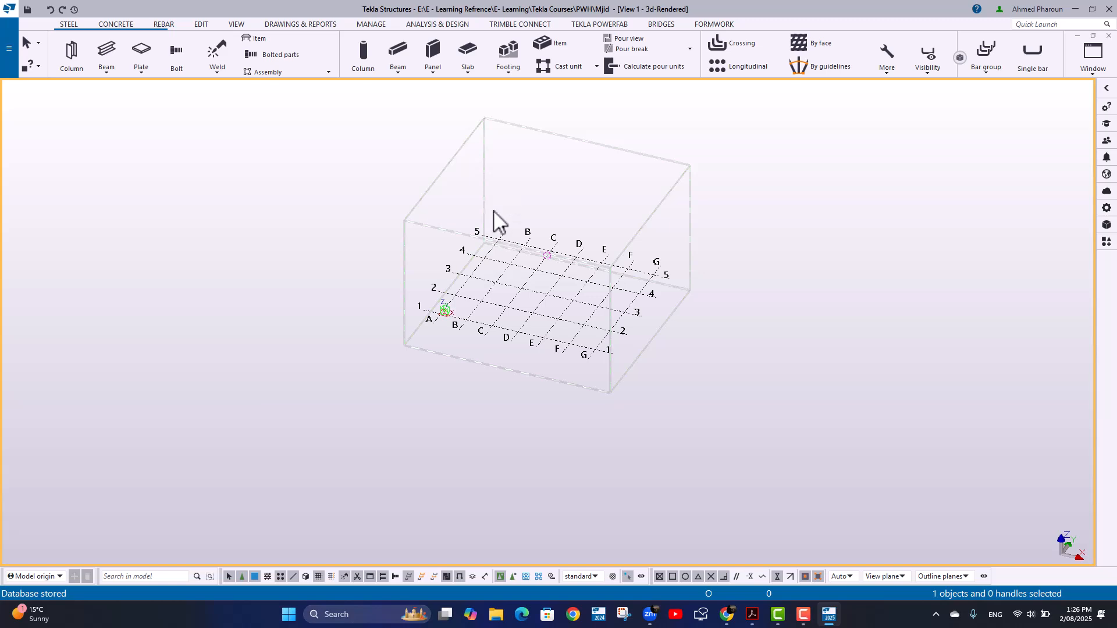
pyautogui.doubleClick(249, 176)
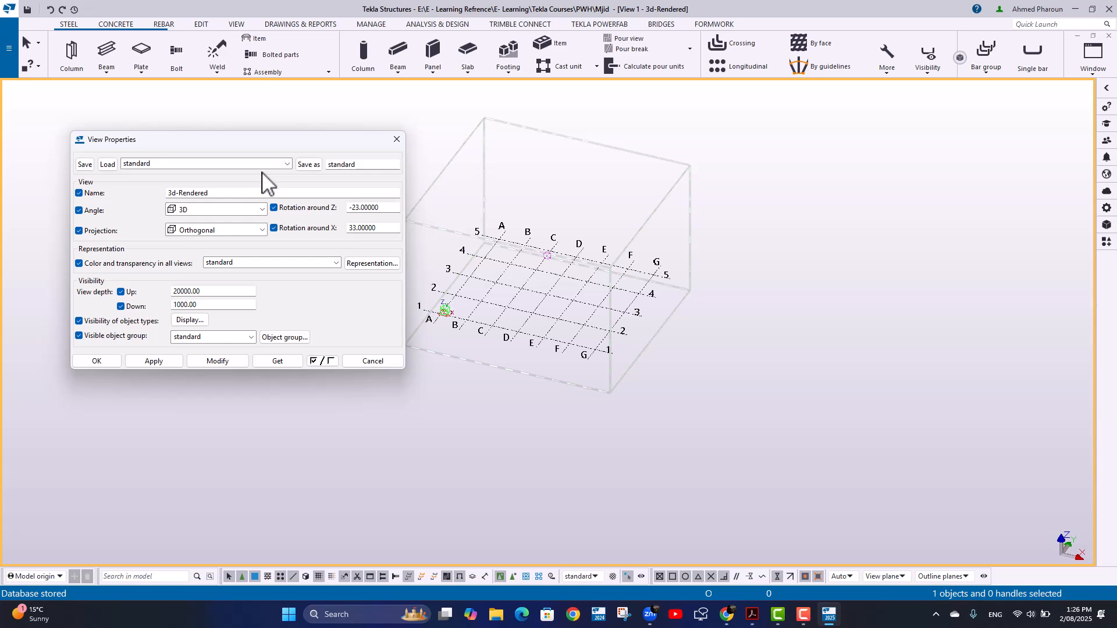
pyautogui.click(263, 210)
pyautogui.click(222, 223)
pyautogui.click(211, 361)
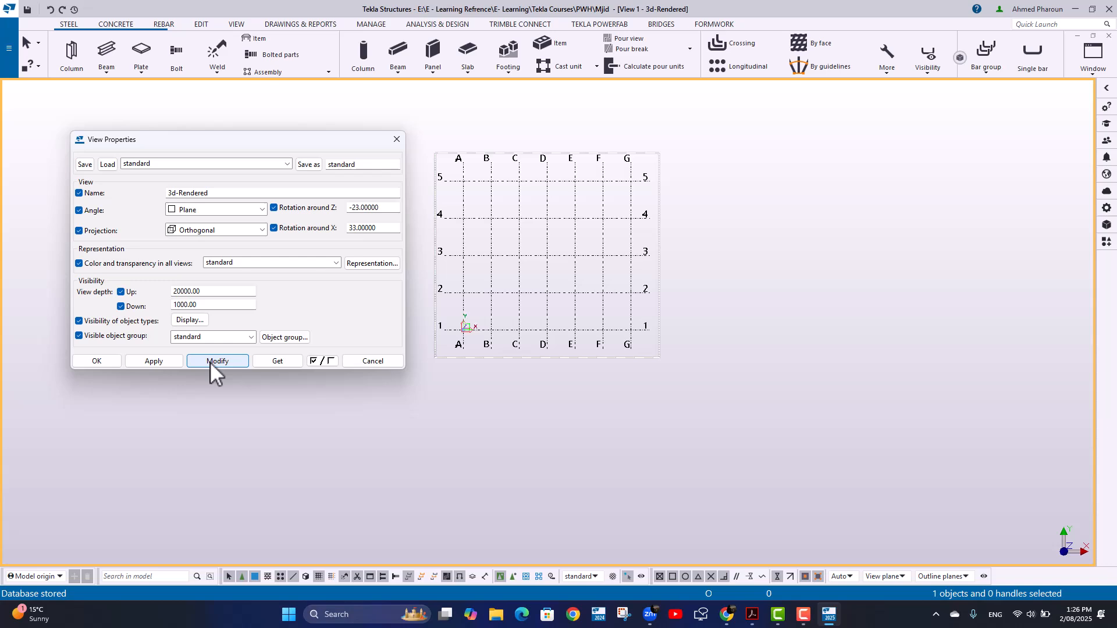
# - Set the view's angle to 3D, apply it to the view and close the view properties
pyautogui.click(262, 209)
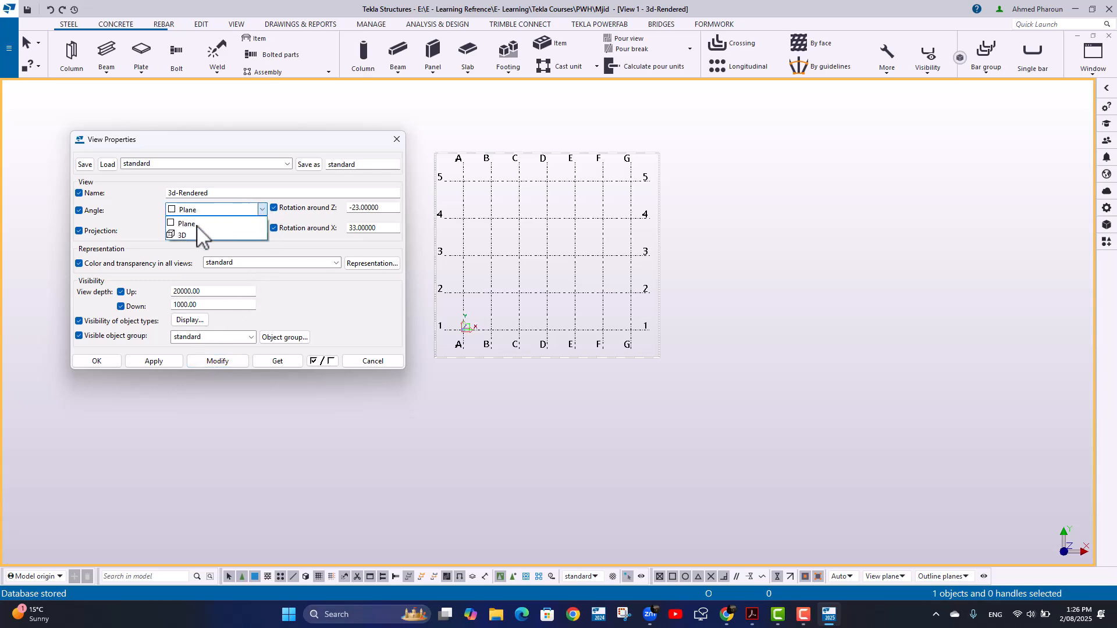
pyautogui.click(187, 229)
pyautogui.click(208, 362)
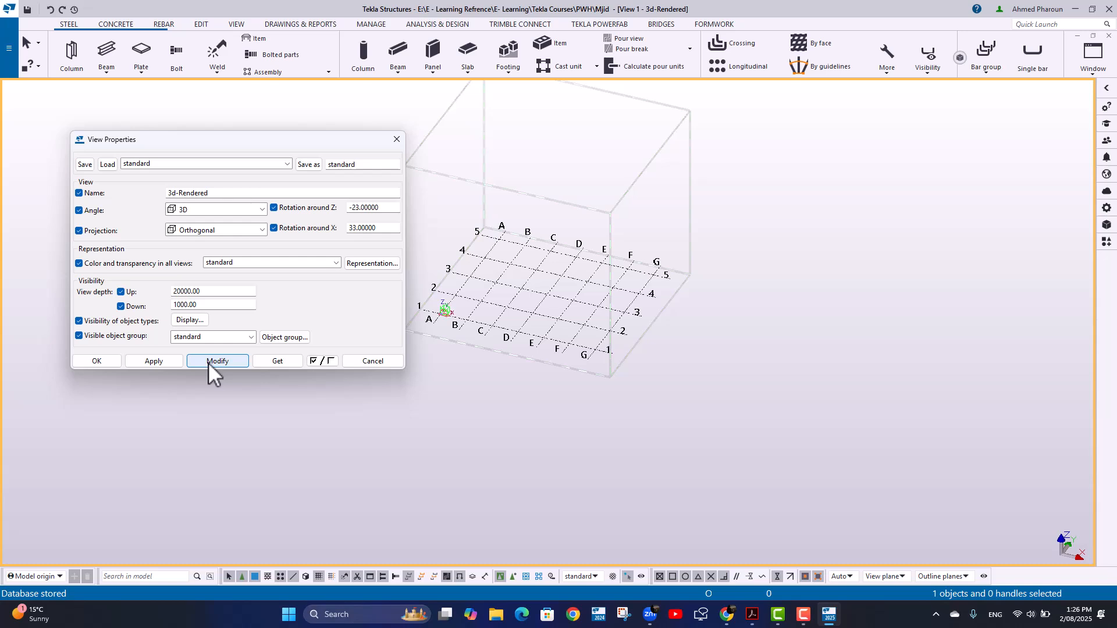
pyautogui.click(395, 145)
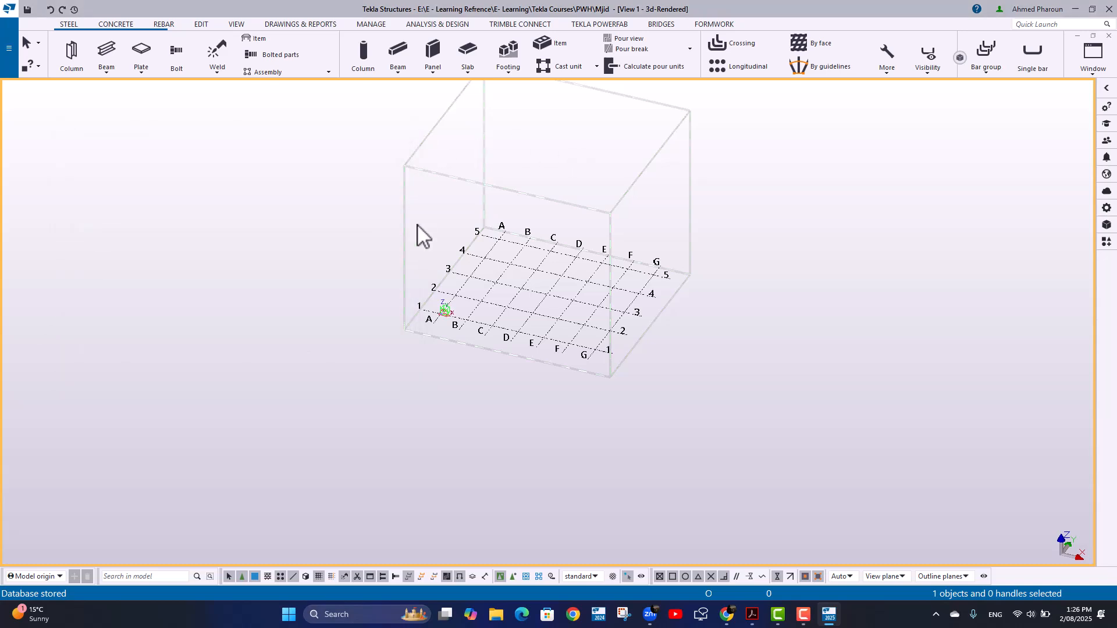
# - Examine the rectangular grid's coordinates, labels, line extensions and origin, then close its properties and leave the grid deselected
pyautogui.doubleClick(496, 260)
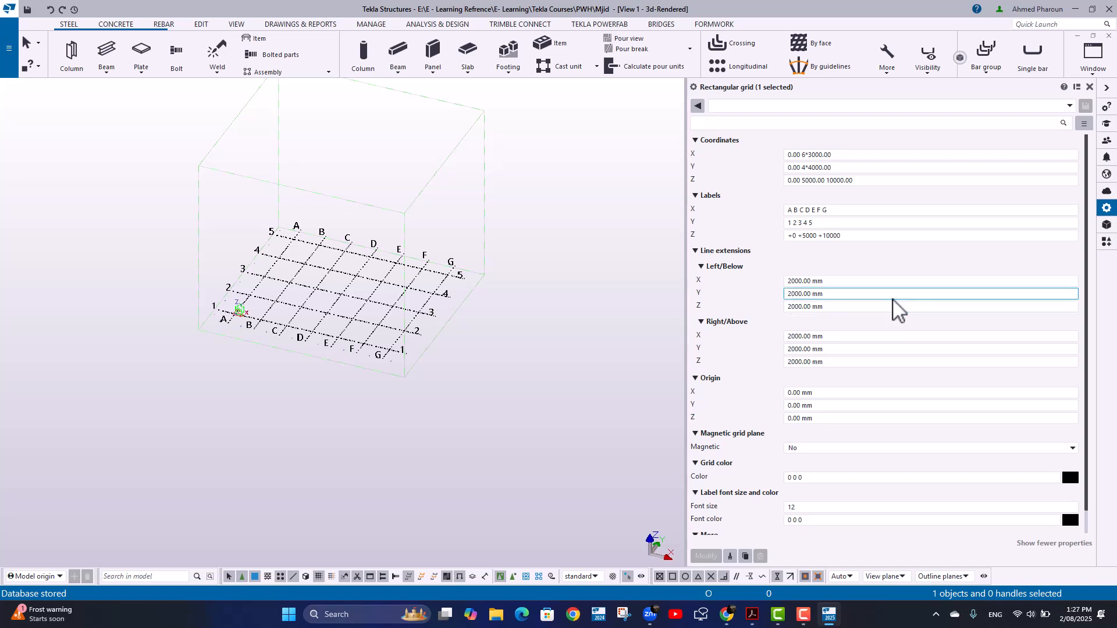
pyautogui.click(618, 209)
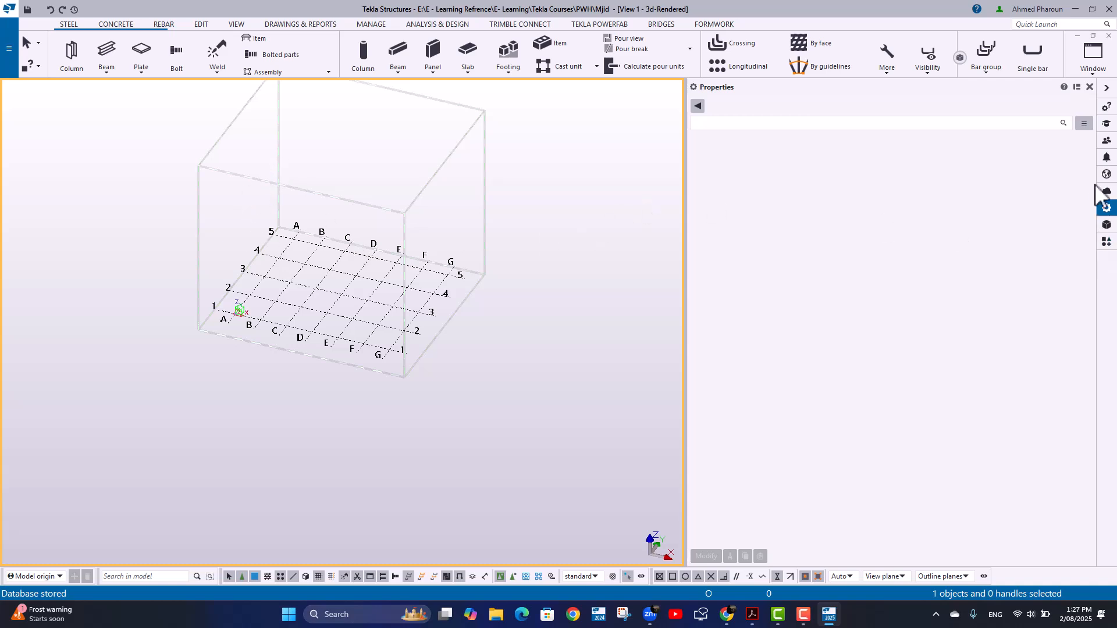
pyautogui.click(1089, 87)
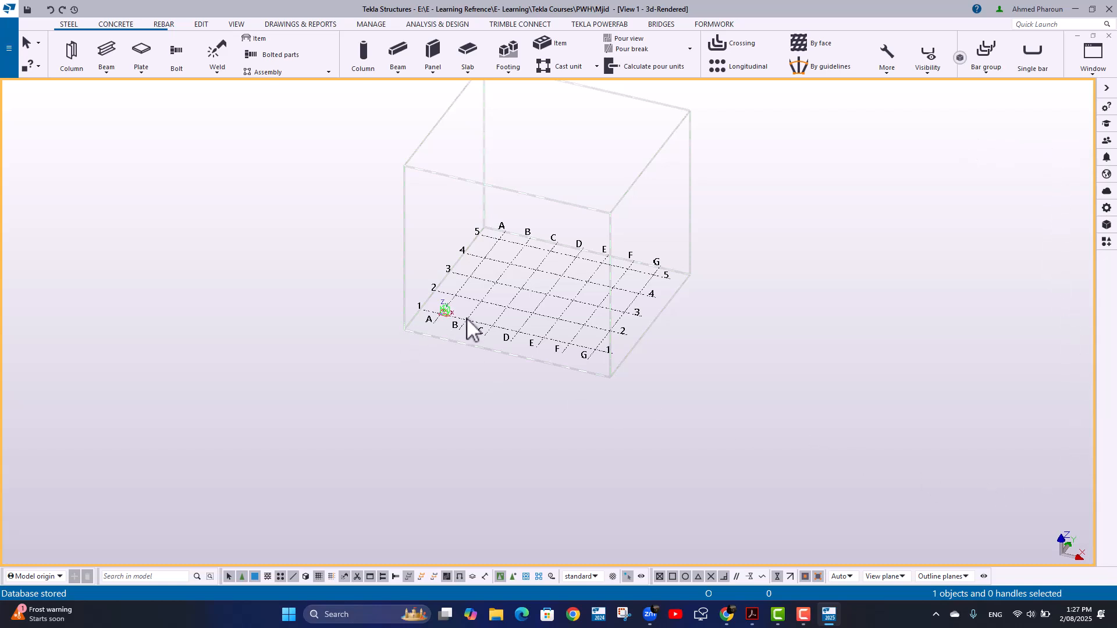
pyautogui.click(514, 266)
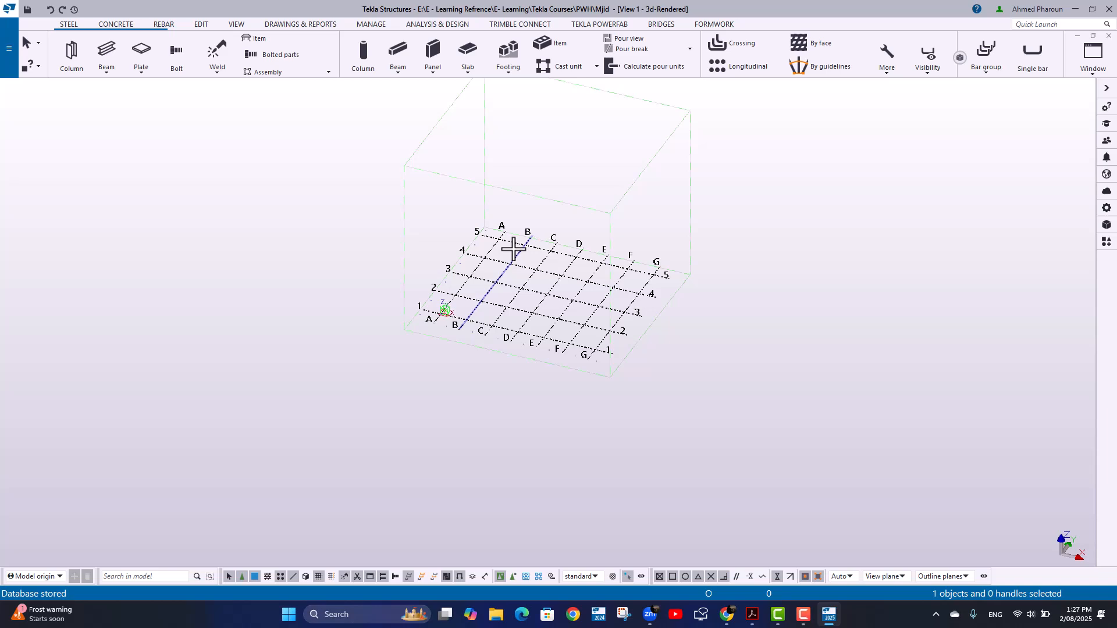
pyautogui.click(266, 134)
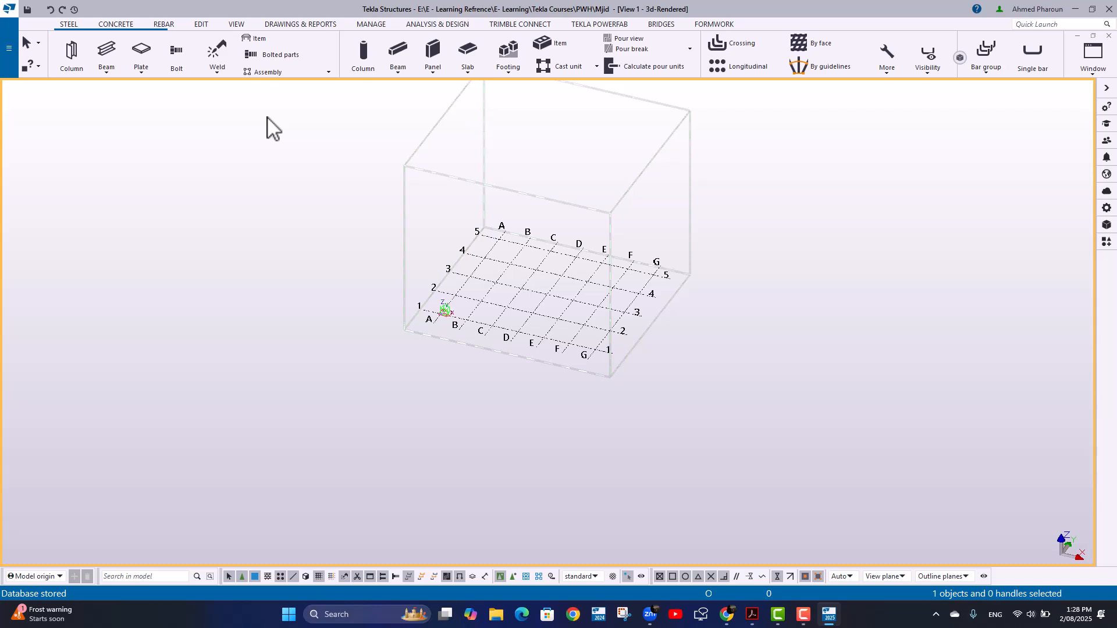
# - Compare the properties offered for the rectangular grid and for a new steel column, without placing a column
pyautogui.doubleClick(511, 302)
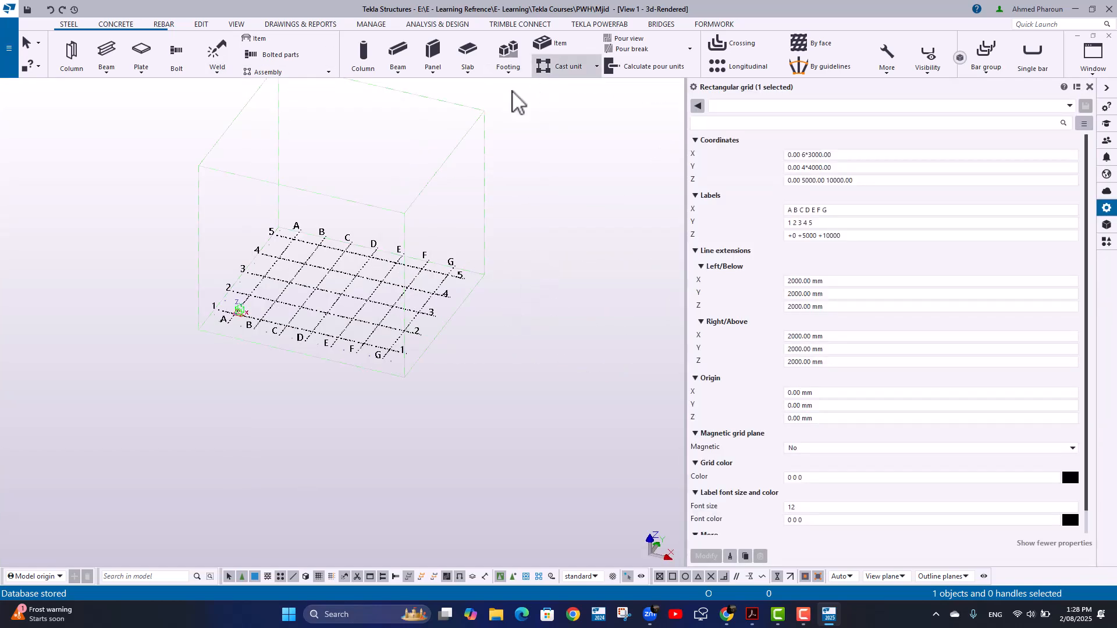
pyautogui.click(131, 136)
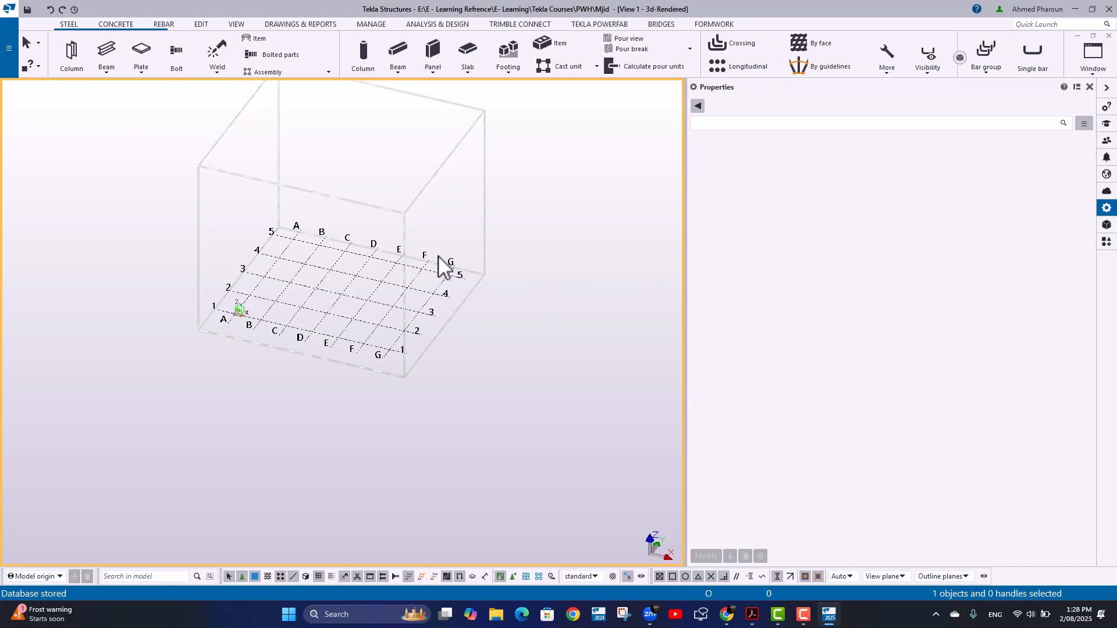
pyautogui.click(79, 54)
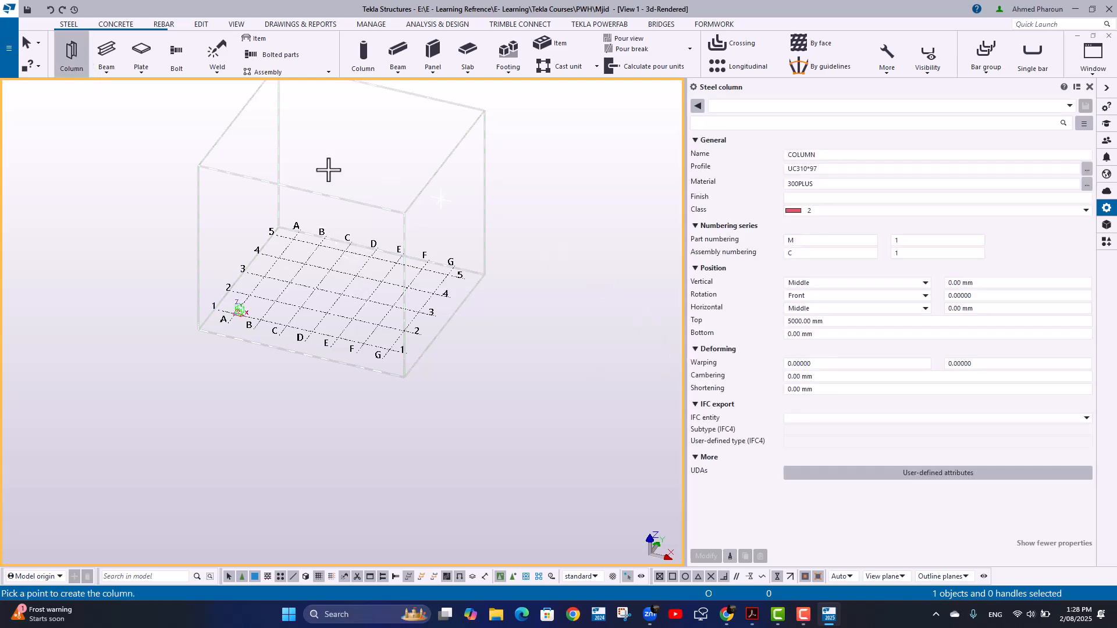
pyautogui.moveTo(552, 333); pyautogui.dragTo(603, 351, button='middle')
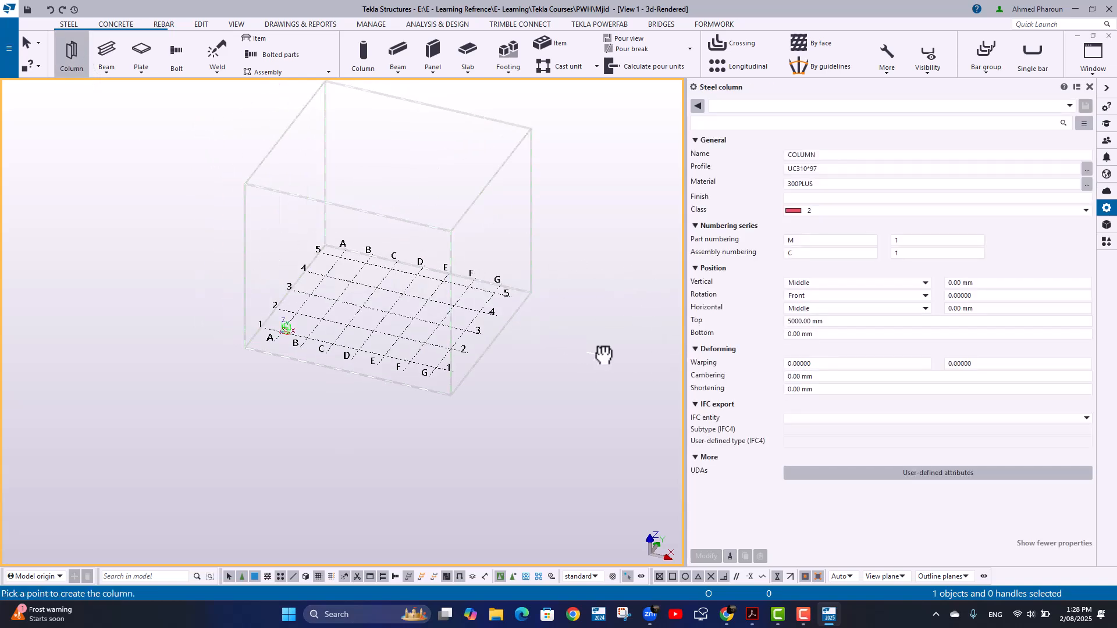
pyautogui.press('Escape')
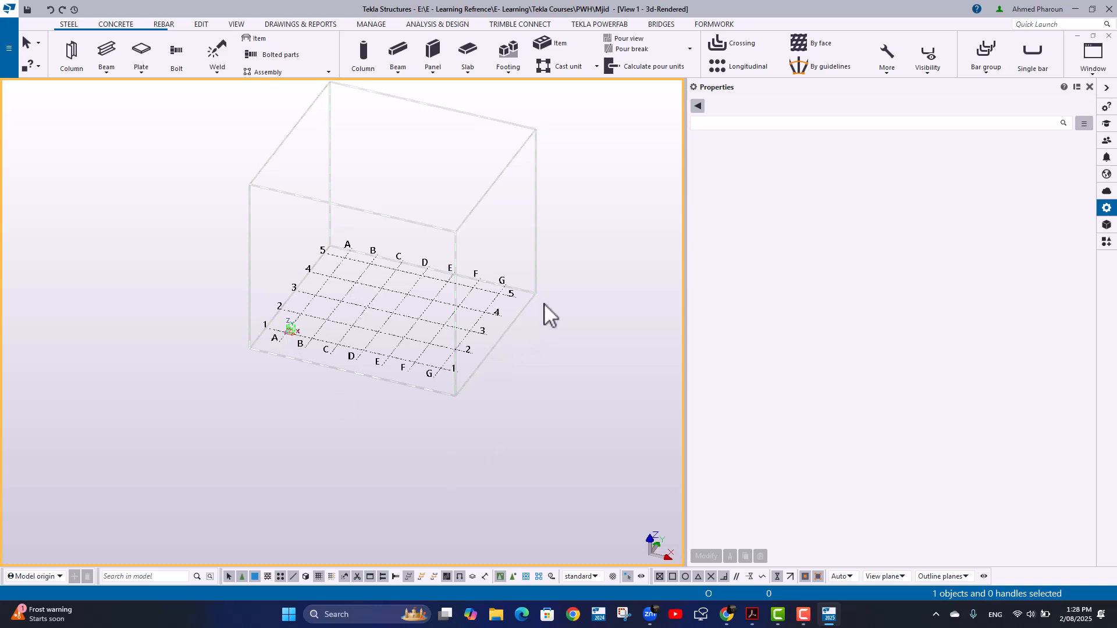
# - Try to modify the view's angle to Plane with the grid selected, and close the view and grid properties
pyautogui.doubleClick(595, 289)
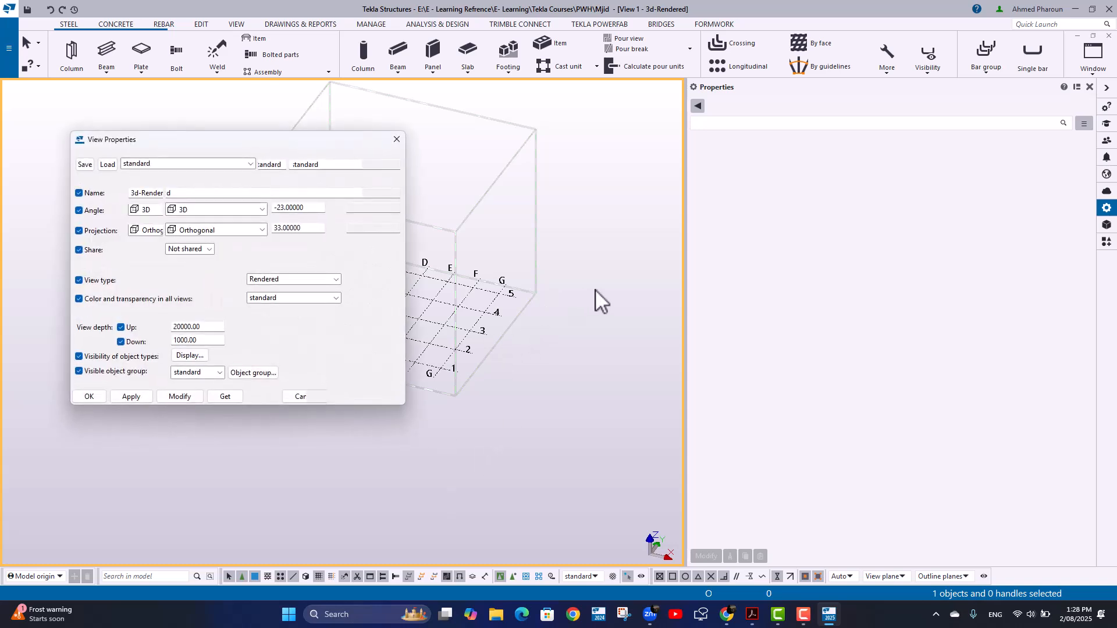
pyautogui.click(485, 314)
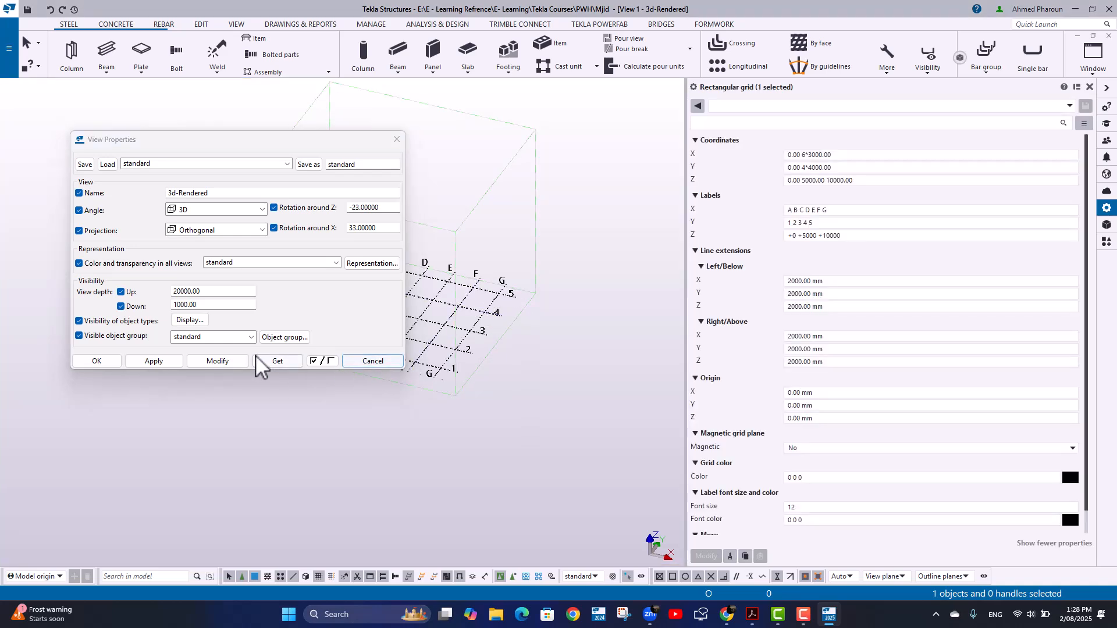
pyautogui.click(212, 209)
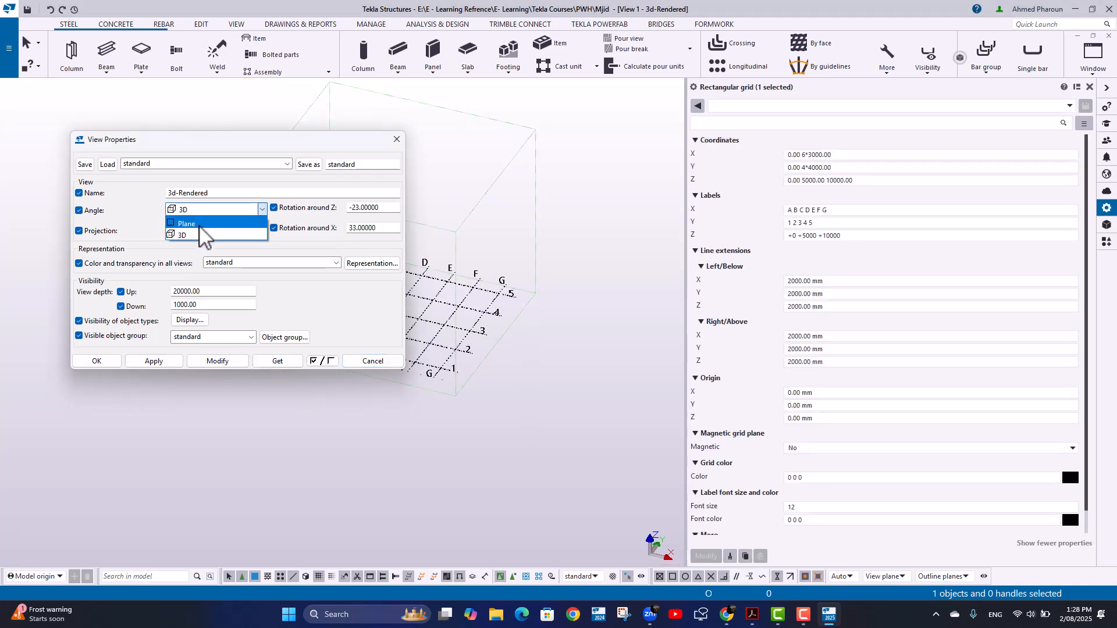
pyautogui.click(200, 228)
pyautogui.click(216, 363)
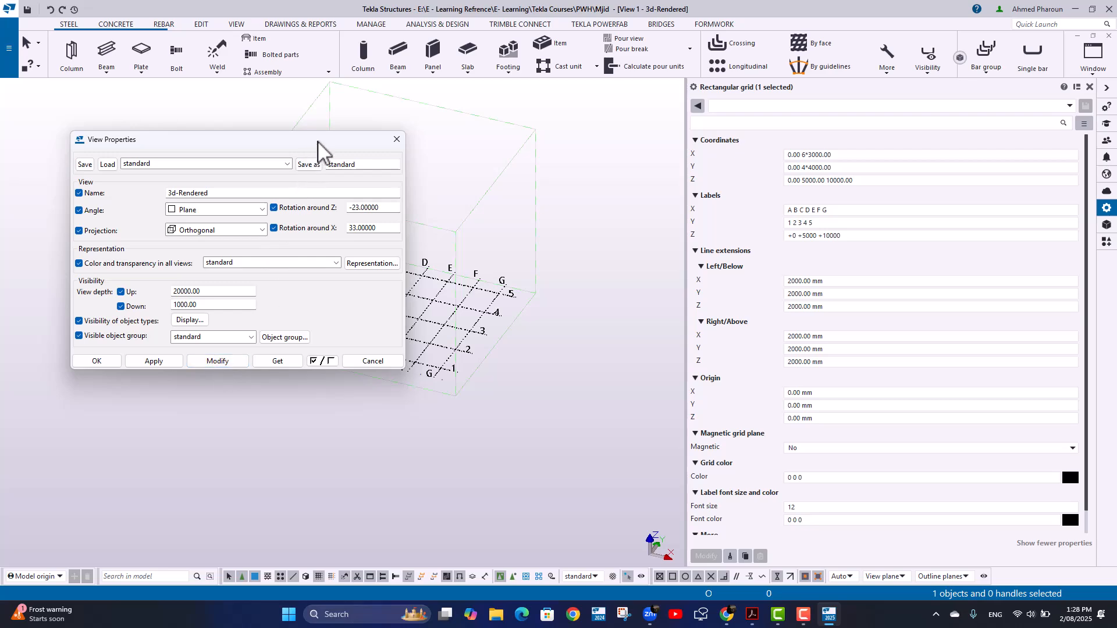
pyautogui.moveTo(317, 141); pyautogui.dragTo(844, 139)
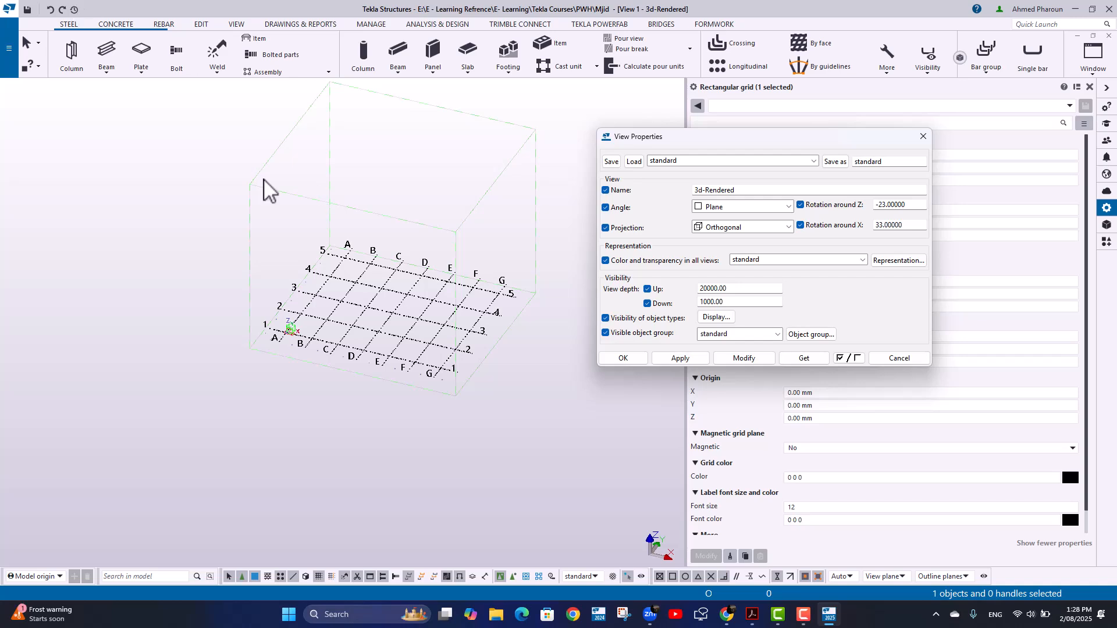
pyautogui.click(923, 136)
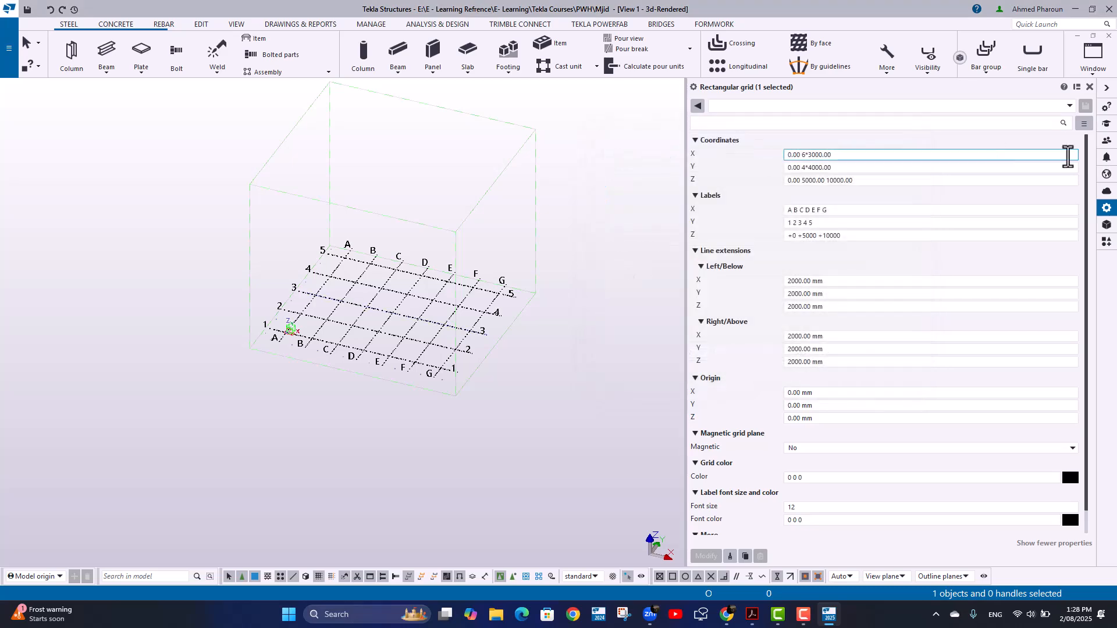
pyautogui.click(1088, 87)
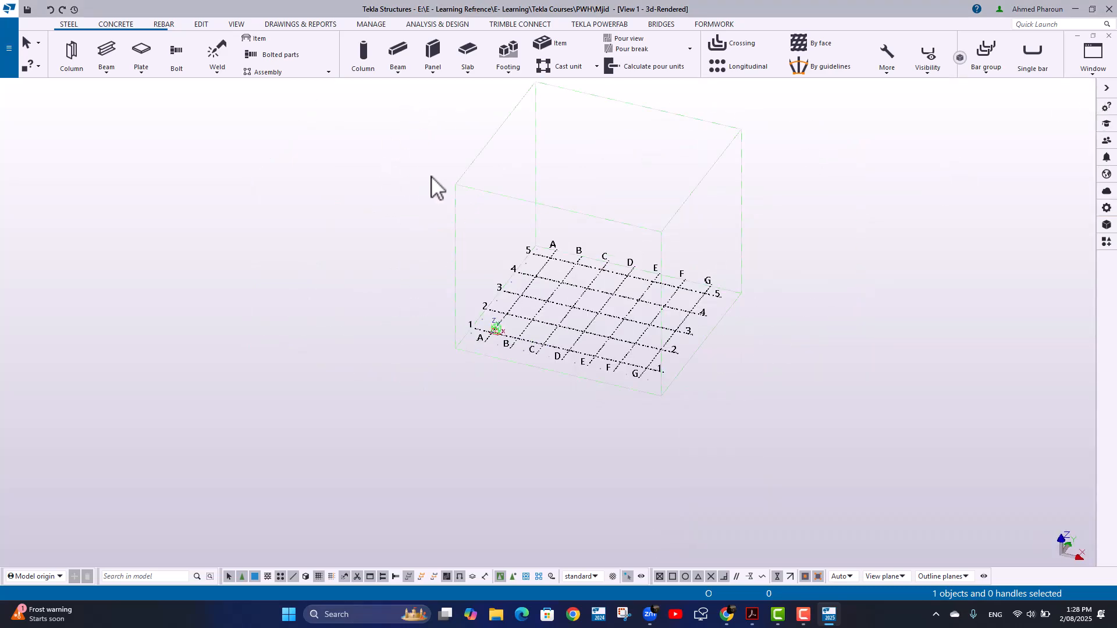
# - Open the view's properties and set its name to MAIN 3D
pyautogui.doubleClick(451, 175)
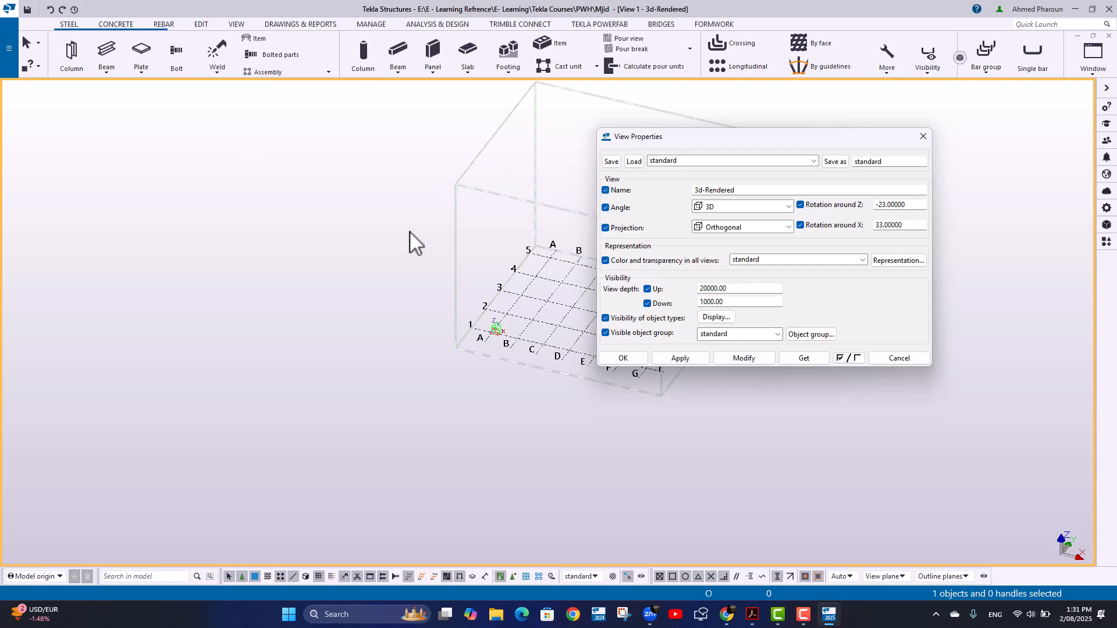
pyautogui.doubleClick(763, 189)
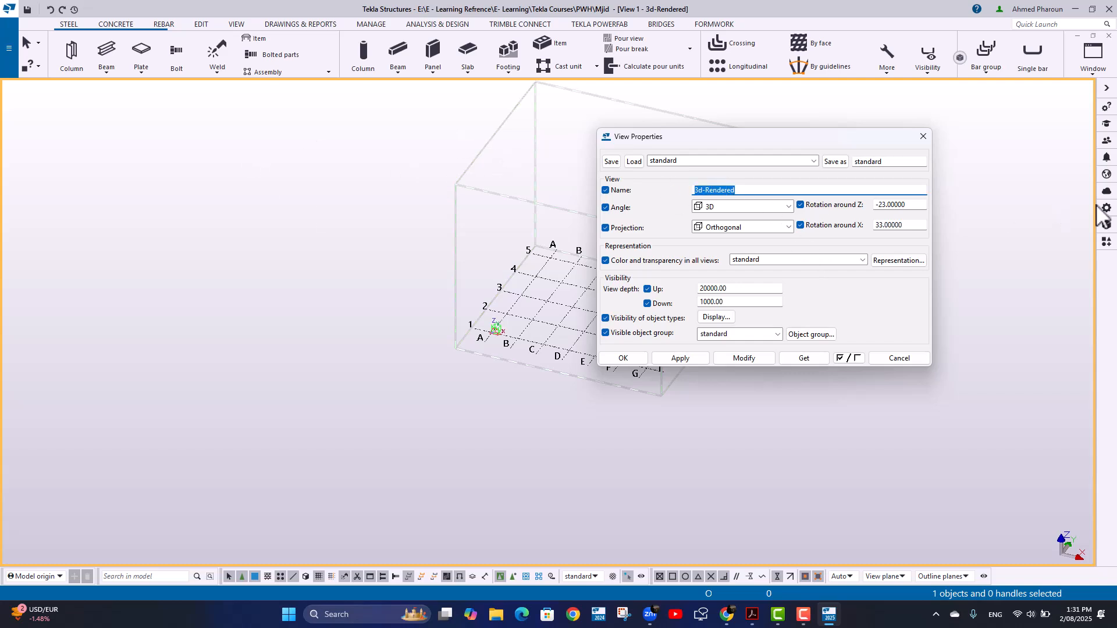
pyautogui.write('ma')
pyautogui.press('BackSpace')
pyautogui.press('BackSpace')
pyautogui.press('BackSpace')
pyautogui.press('BackSpace')
pyautogui.press('BackSpace')
pyautogui.write('MAIN 3D')
# - Save the current view properties as a reusable settings file named MAIN 3D
pyautogui.moveTo(886, 162); pyautogui.dragTo(838, 161)
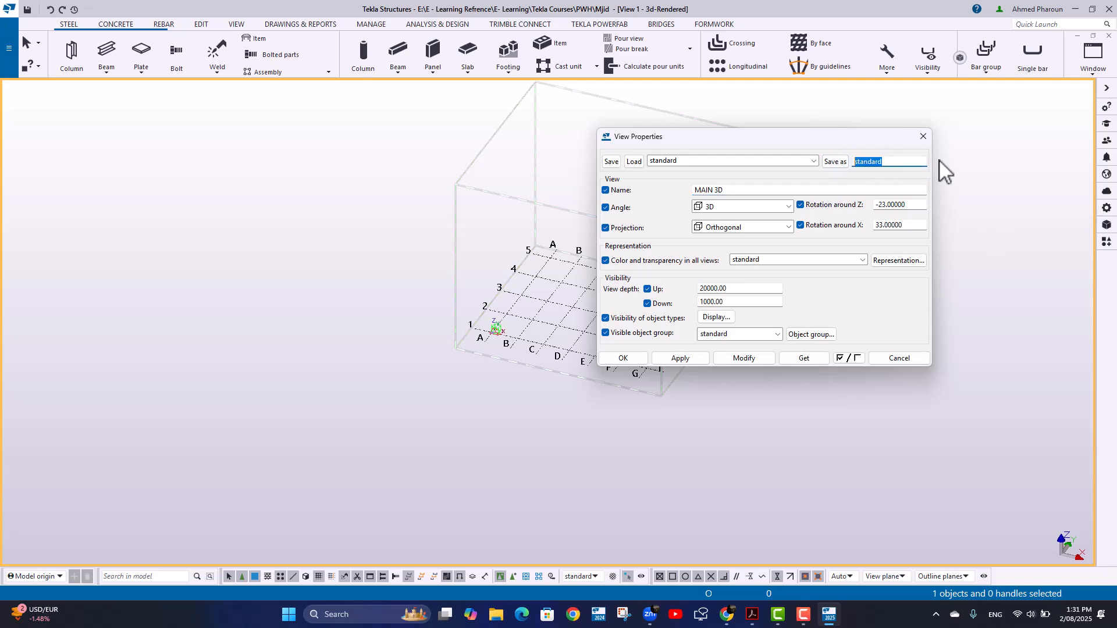
pyautogui.write('MAIN 3D')
pyautogui.click(838, 162)
# - Load the saved PlanView settings into the view properties and apply them to the view
pyautogui.click(812, 162)
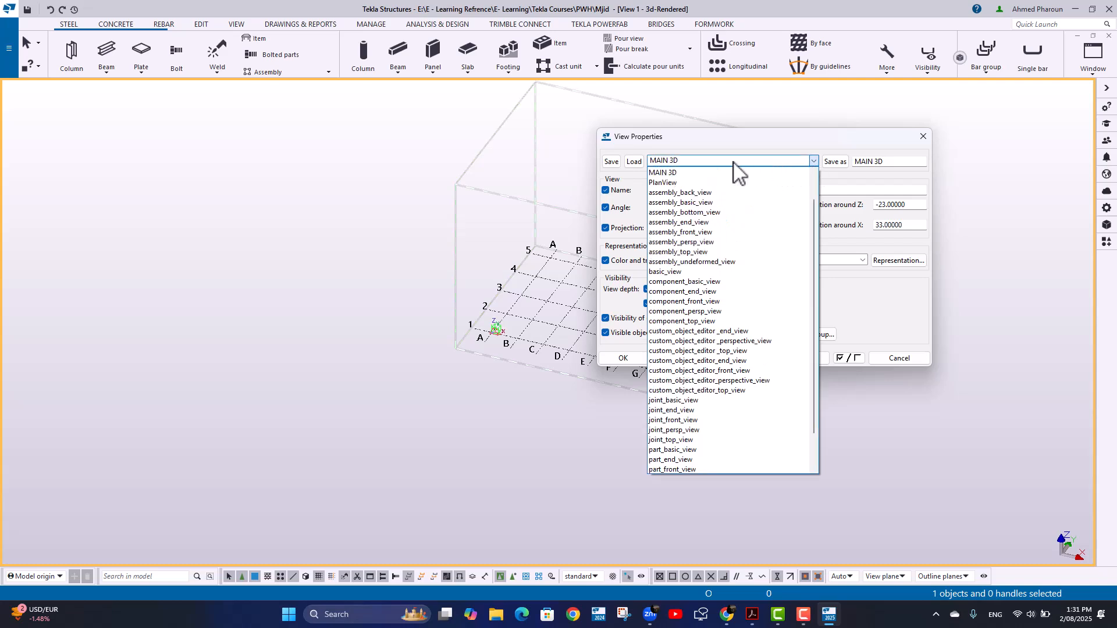
pyautogui.click(685, 183)
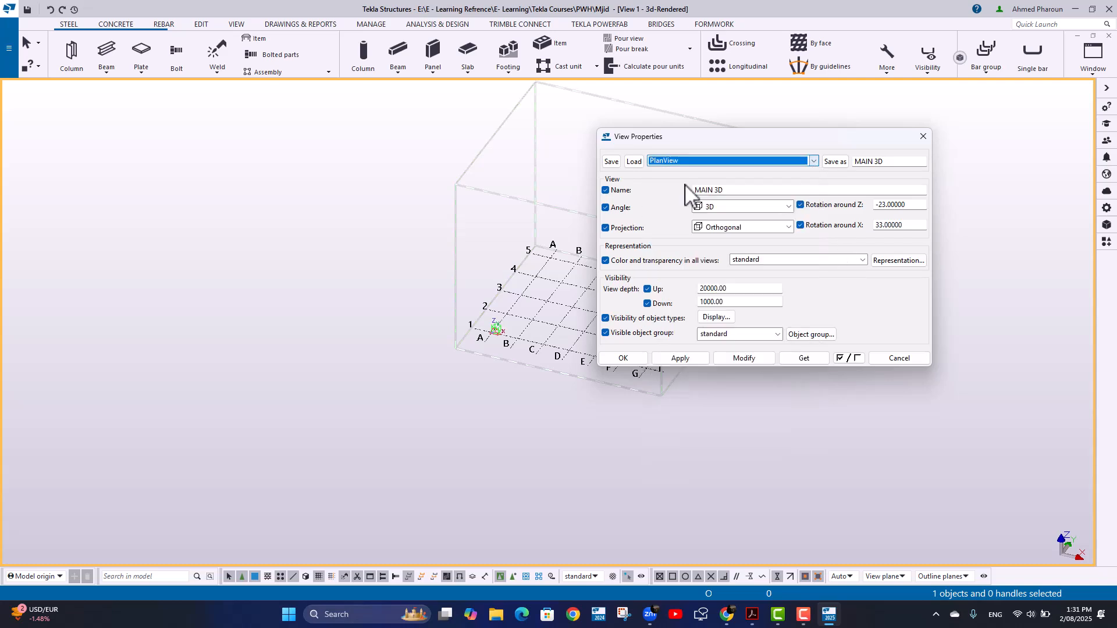
pyautogui.click(635, 167)
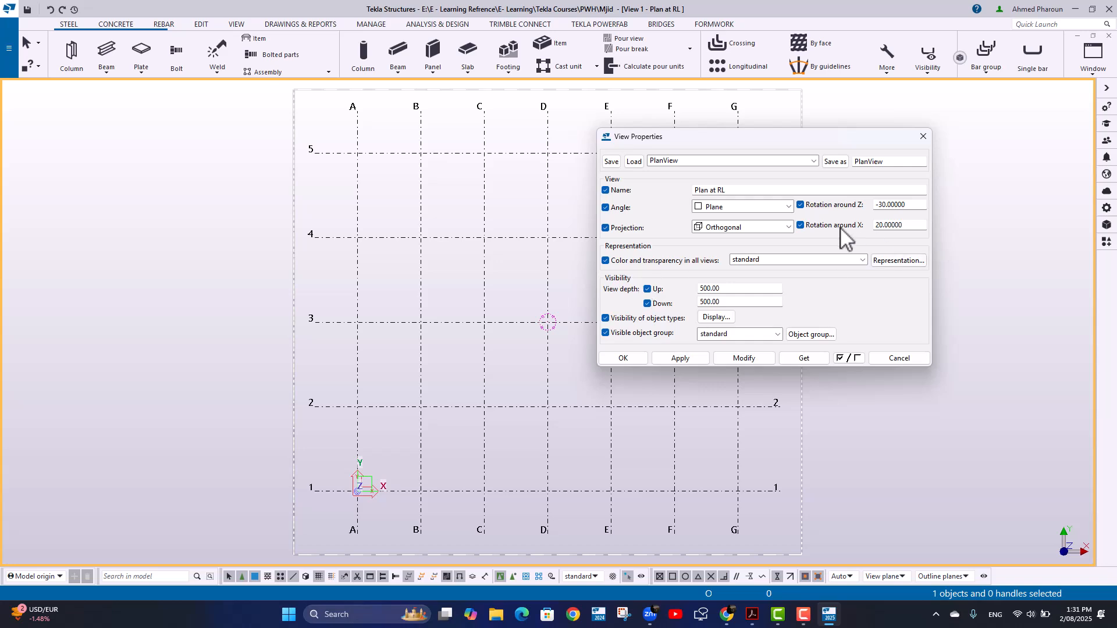
# - Load the saved MAIN 3D settings into the view properties
pyautogui.click(810, 160)
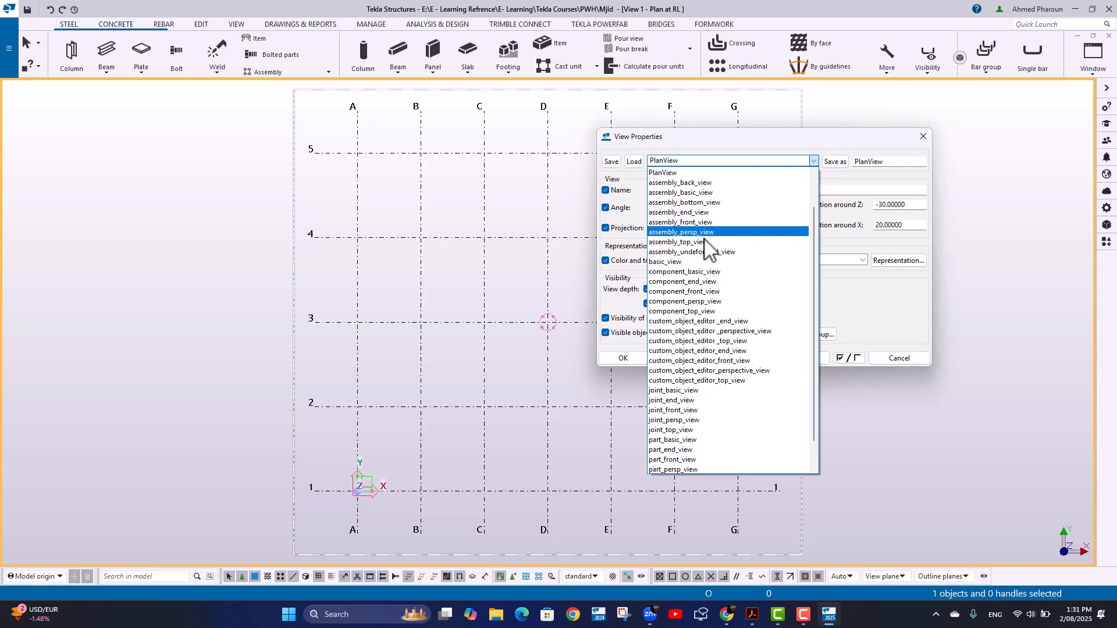
pyautogui.scroll(-1, 690, 400)
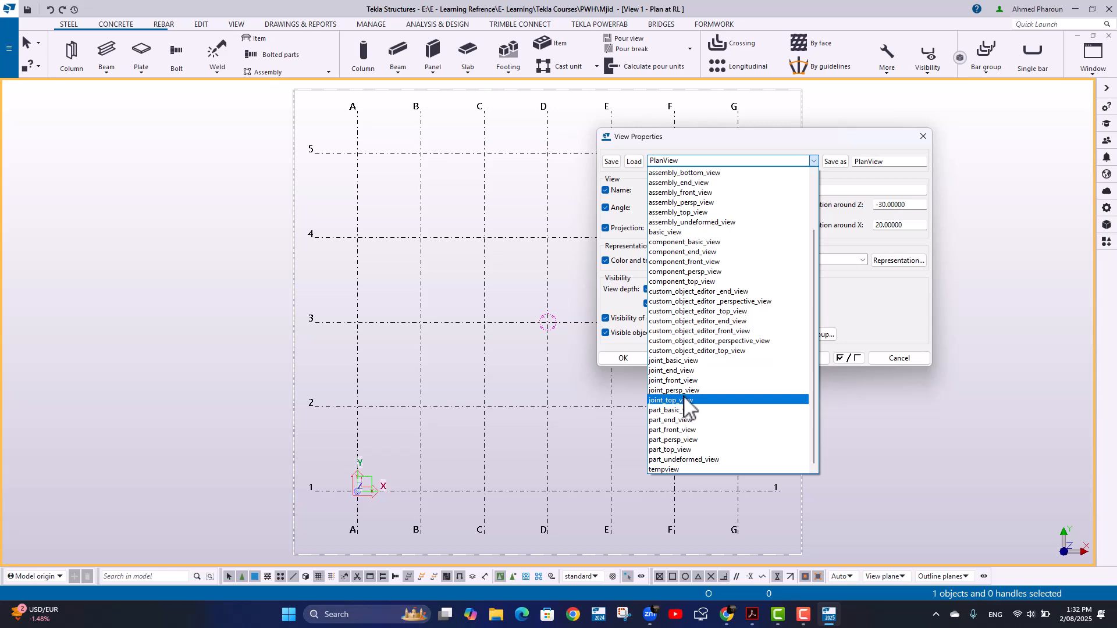
pyautogui.scroll(3, 686, 401)
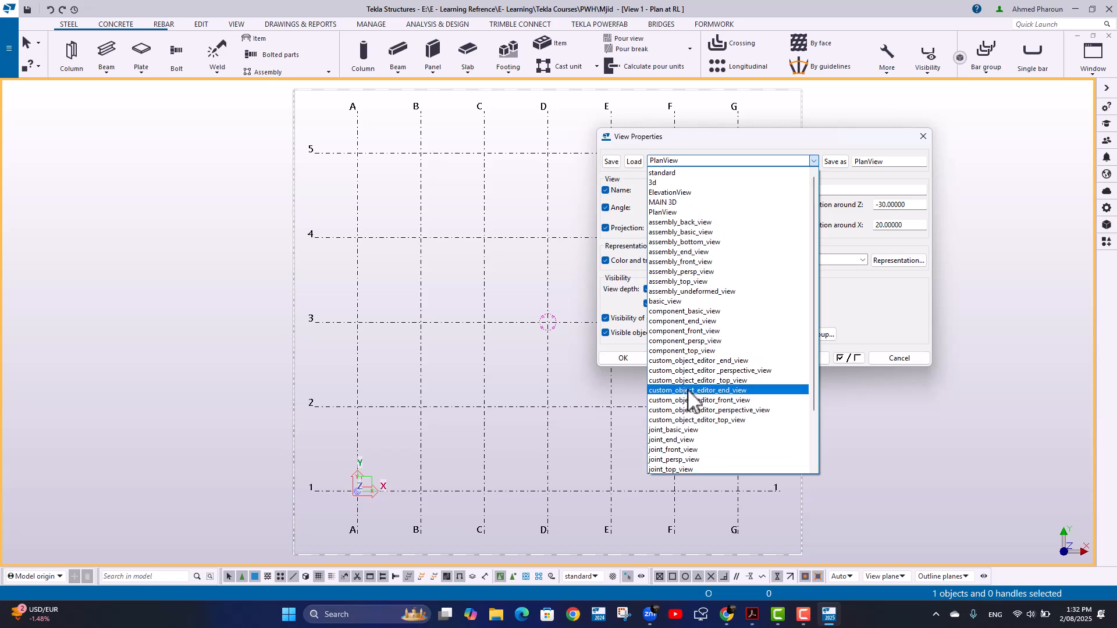
pyautogui.click(713, 202)
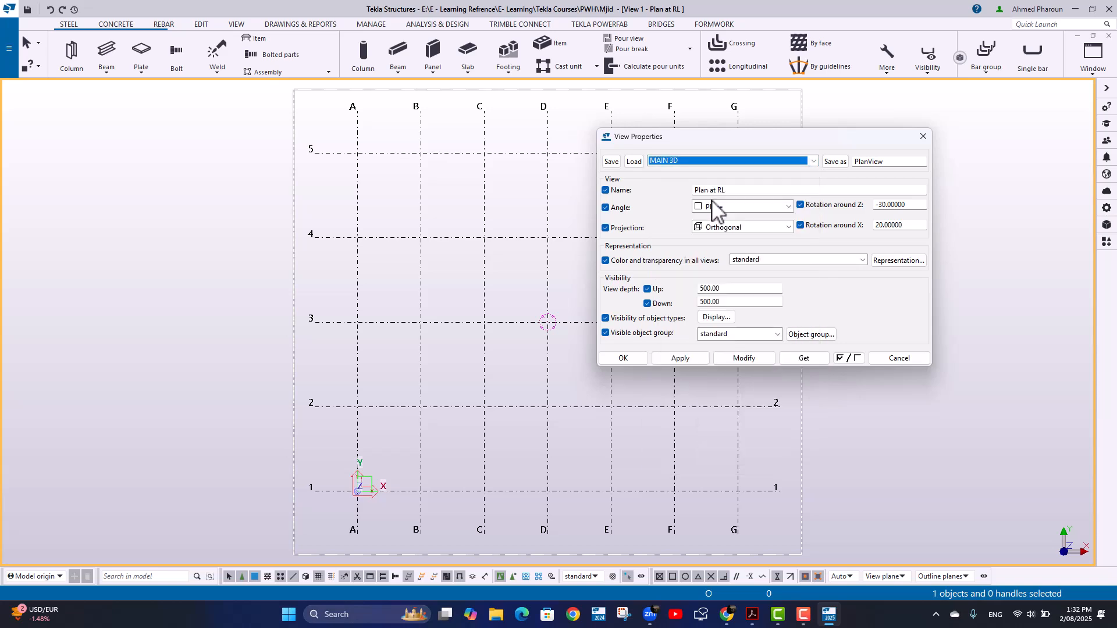
pyautogui.click(634, 163)
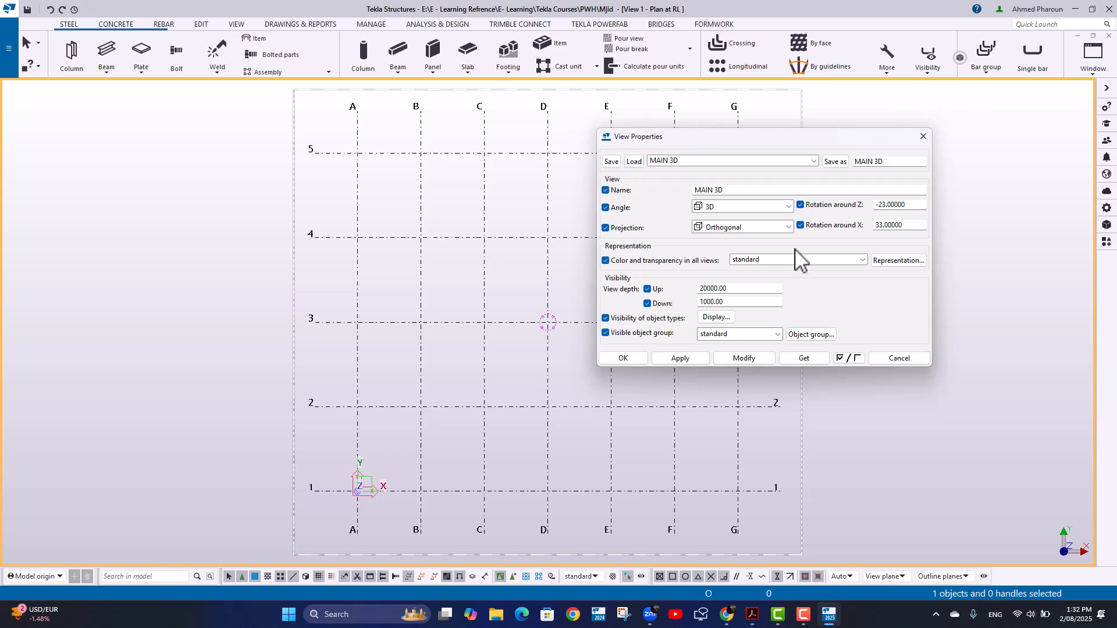
# - Apply the loaded MAIN 3D settings to the current view
pyautogui.click(743, 356)
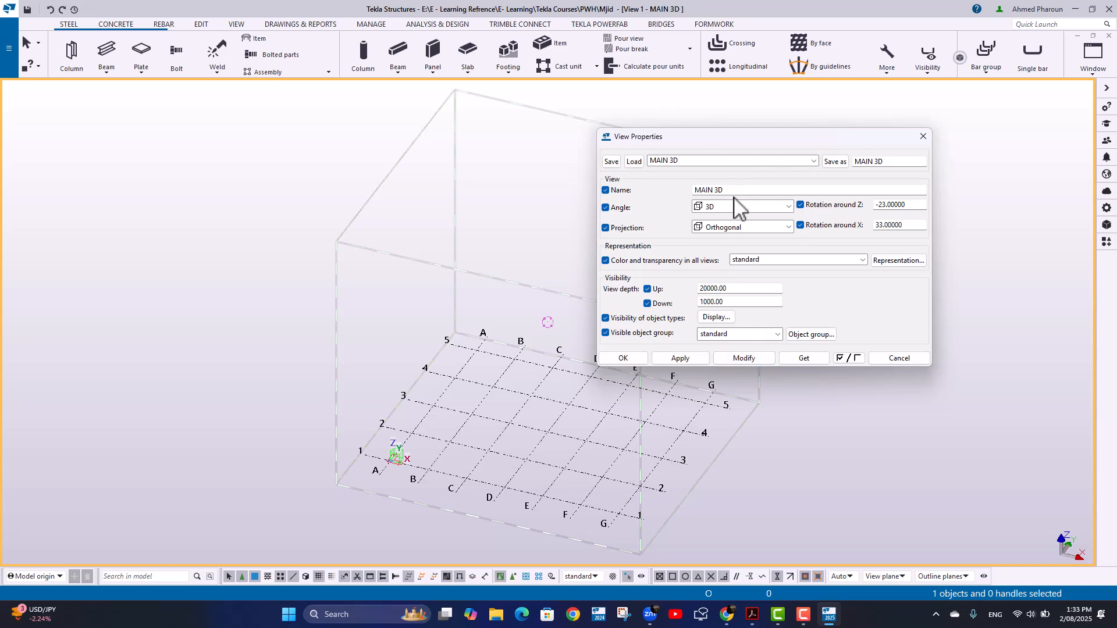
pyautogui.moveTo(735, 192); pyautogui.dragTo(693, 195)
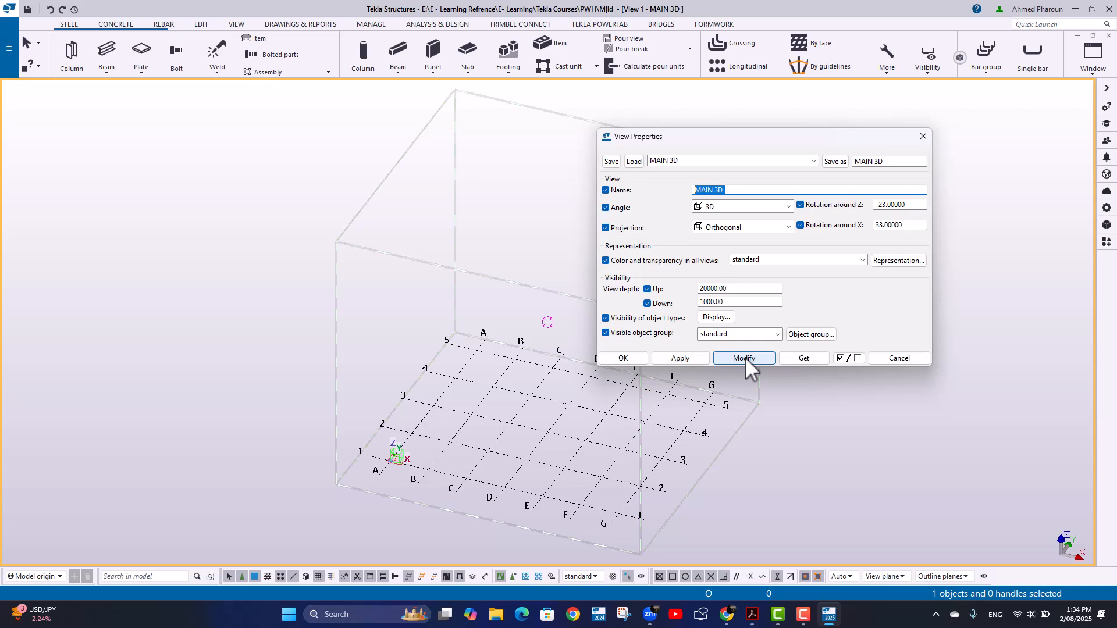
# - Load the saved PlanView settings into the view properties
pyautogui.click(766, 163)
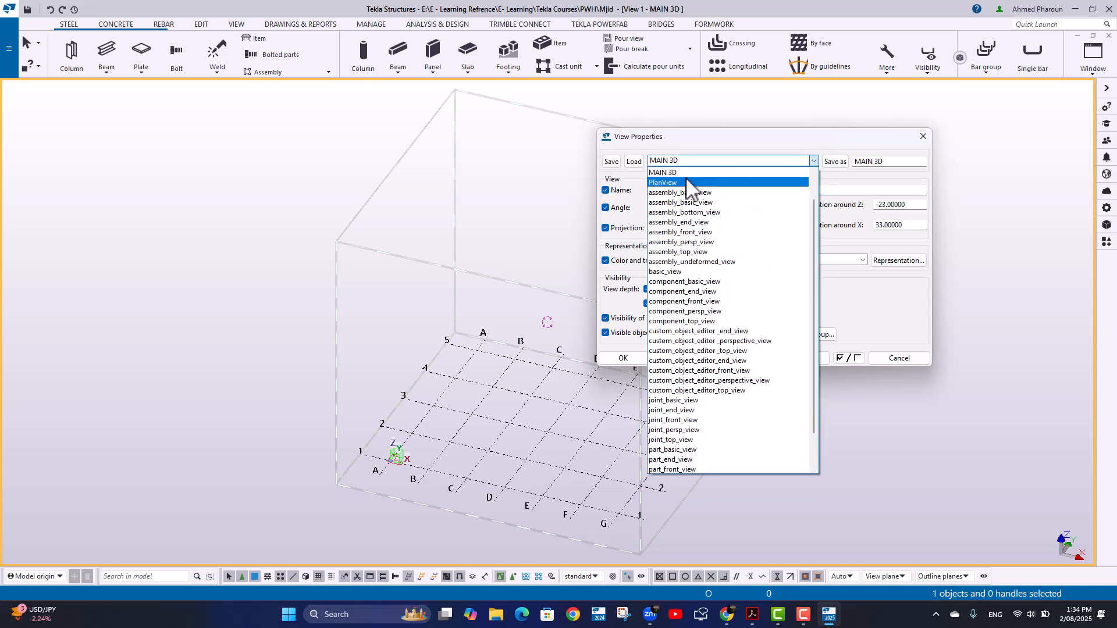
pyautogui.click(684, 183)
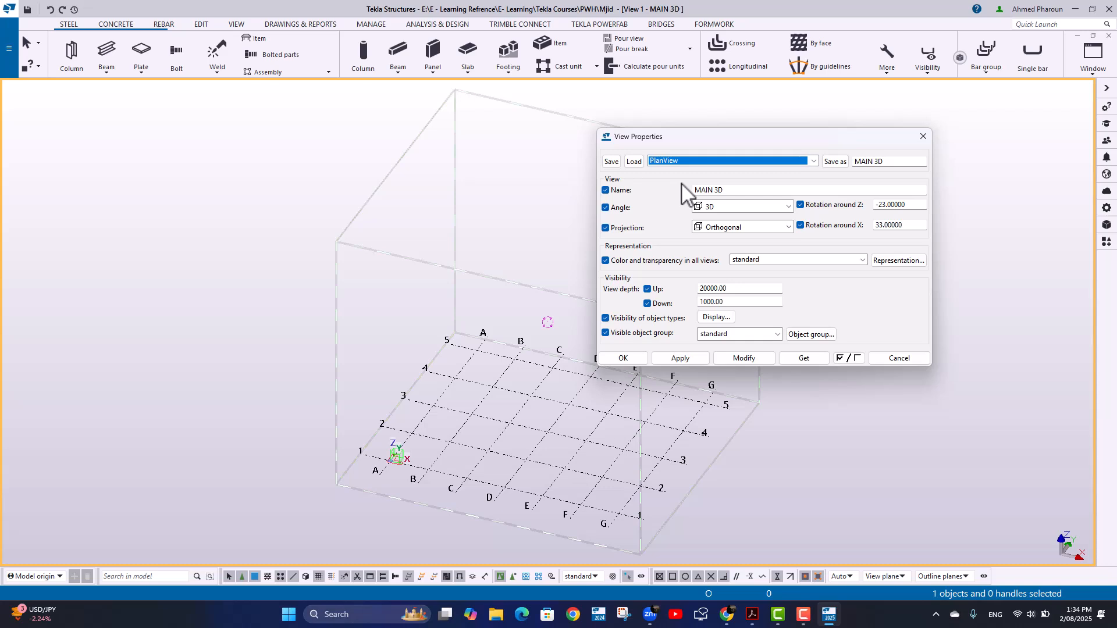
pyautogui.click(635, 161)
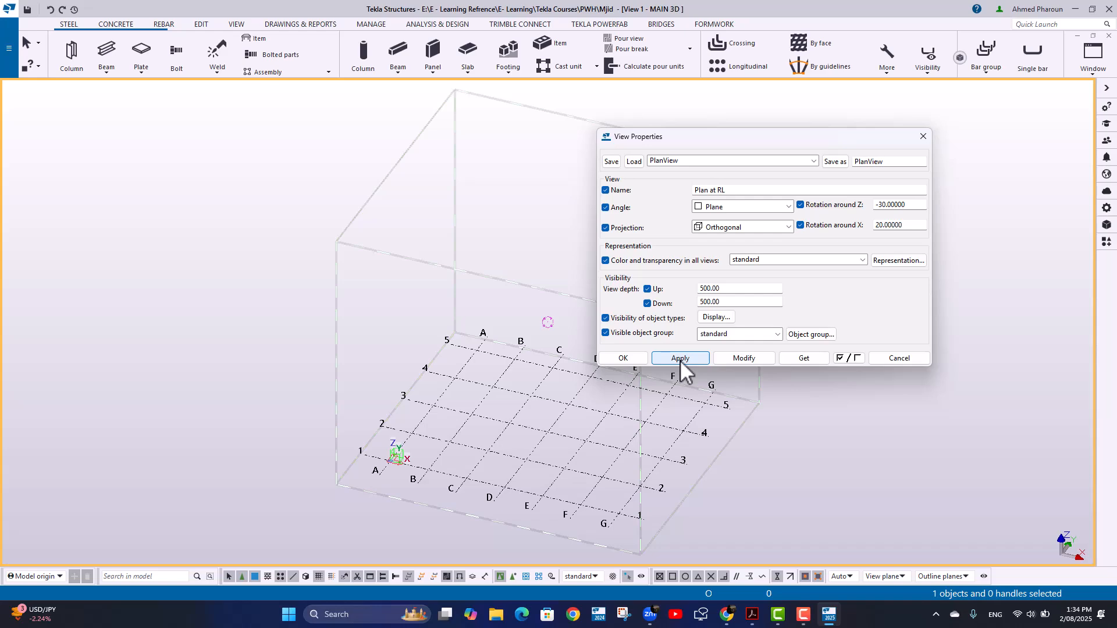
# - Create a basic view on the XY plane using the PlanView properties, and close the new view
pyautogui.click(237, 24)
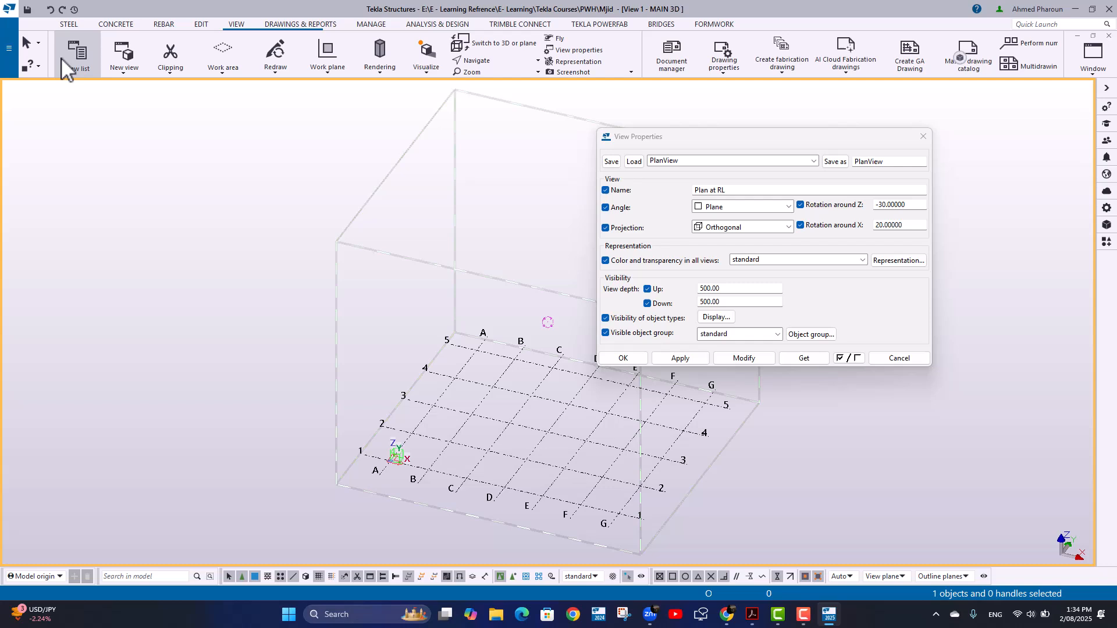
pyautogui.click(124, 56)
pyautogui.click(138, 103)
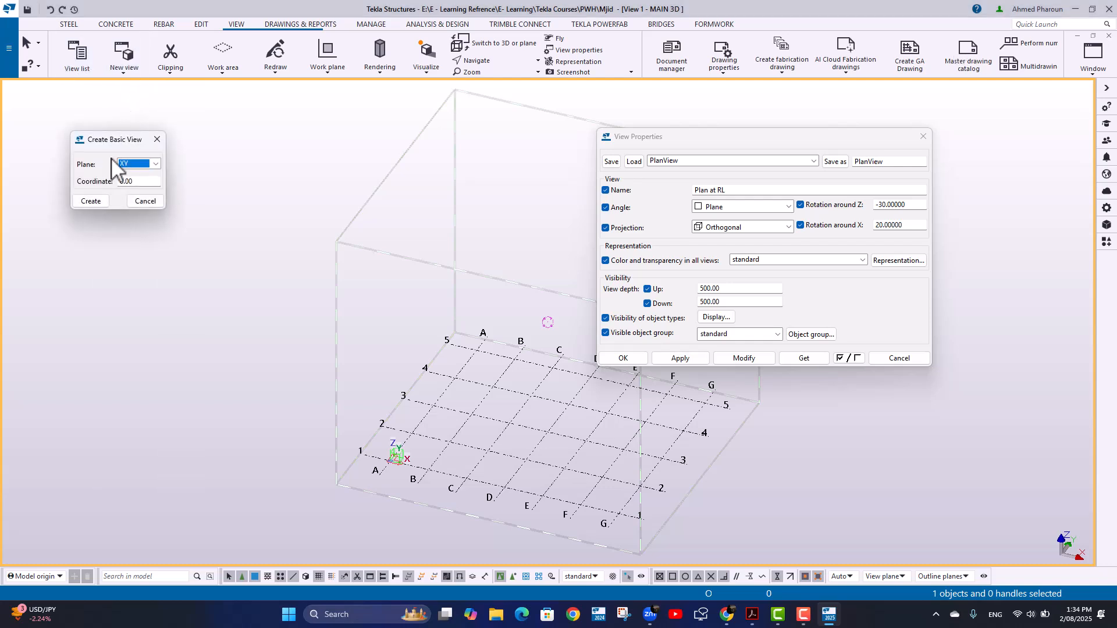
pyautogui.click(92, 201)
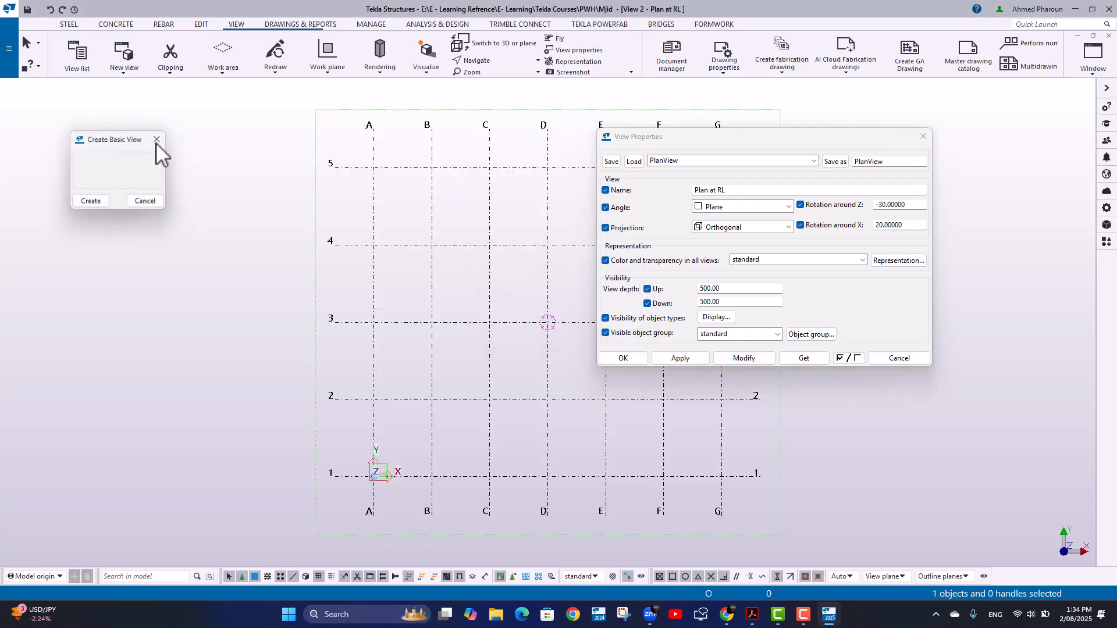
pyautogui.click(156, 139)
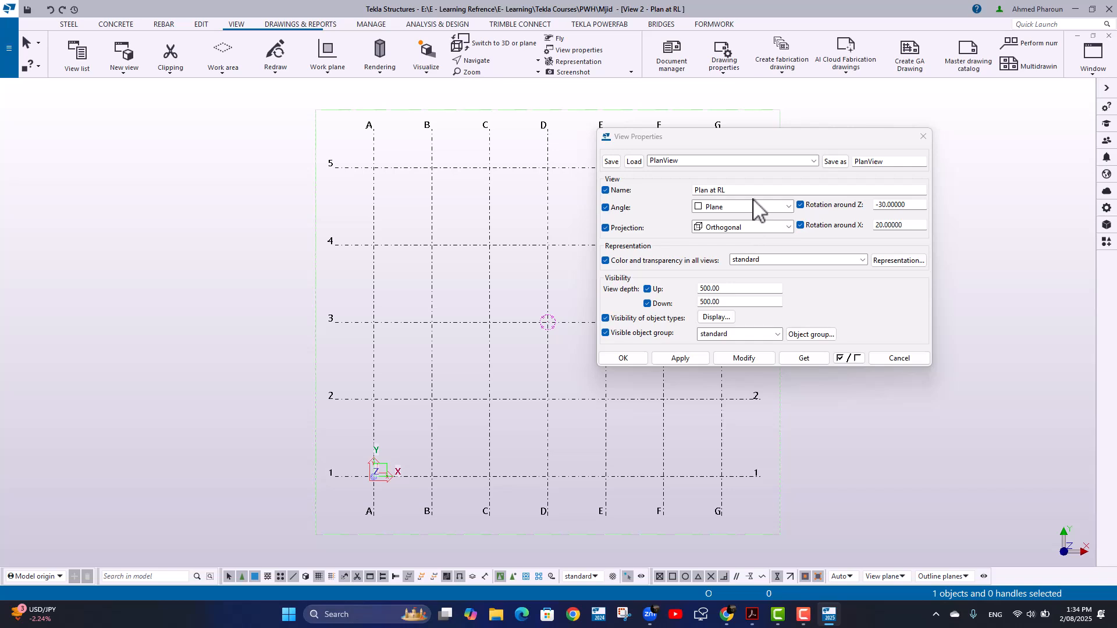
pyautogui.click(1108, 36)
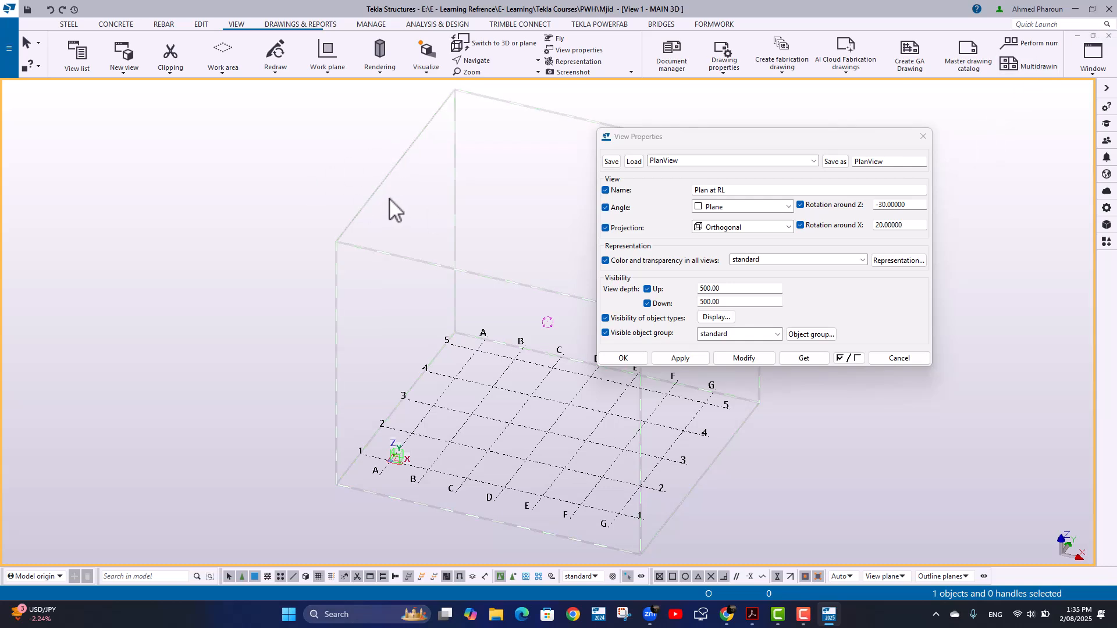
# - Retrieve the MAIN 3D view's current values into the view properties and close the dialog
pyautogui.click(810, 358)
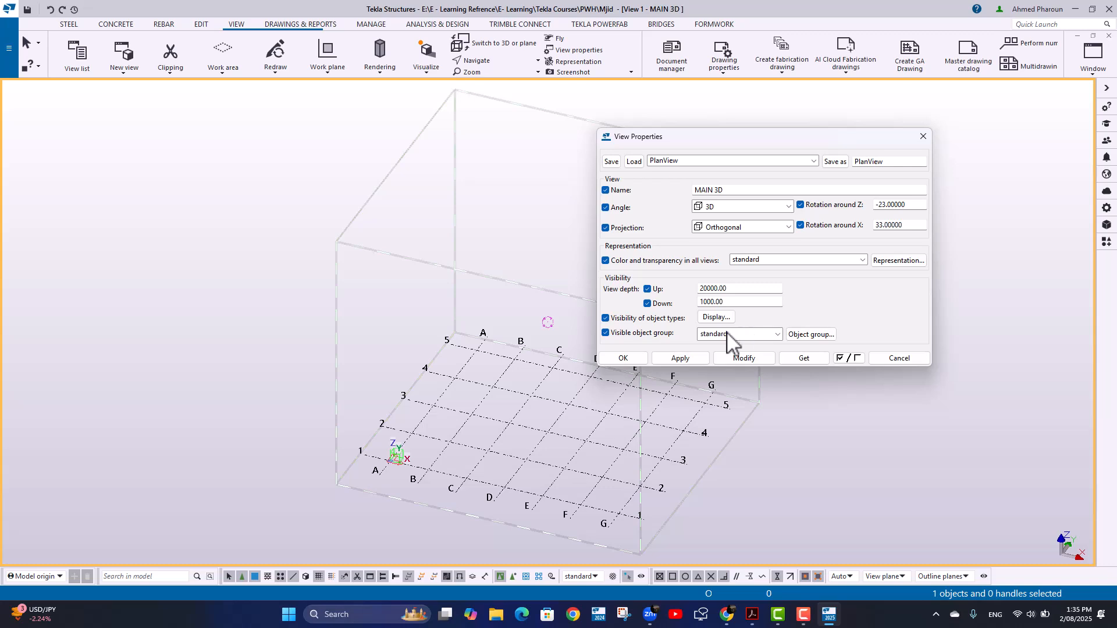
pyautogui.click(619, 357)
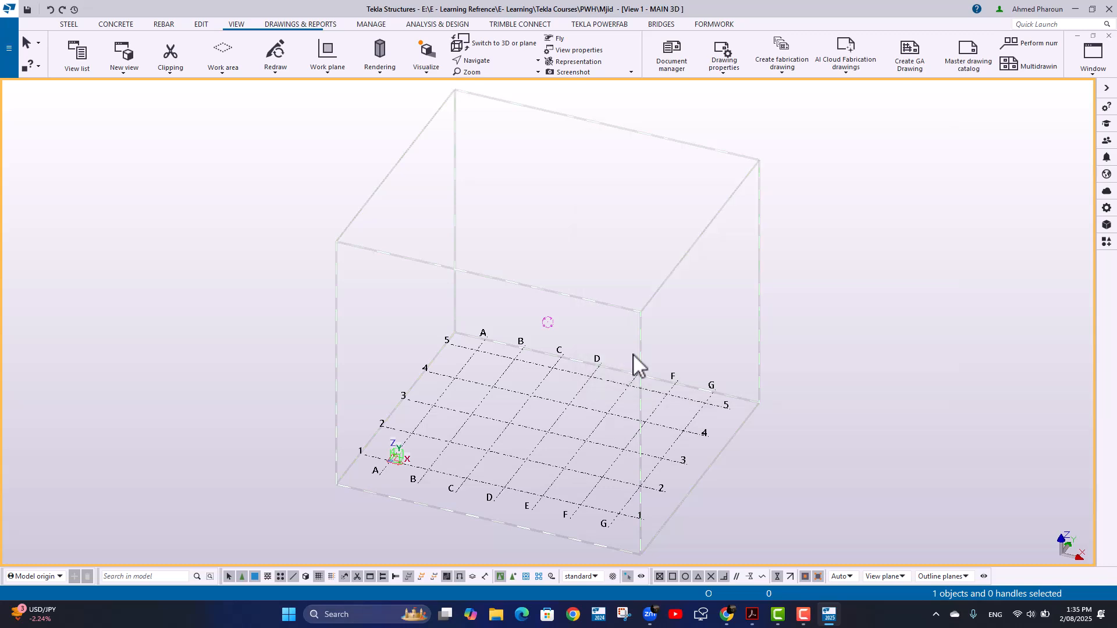
pyautogui.doubleClick(612, 259)
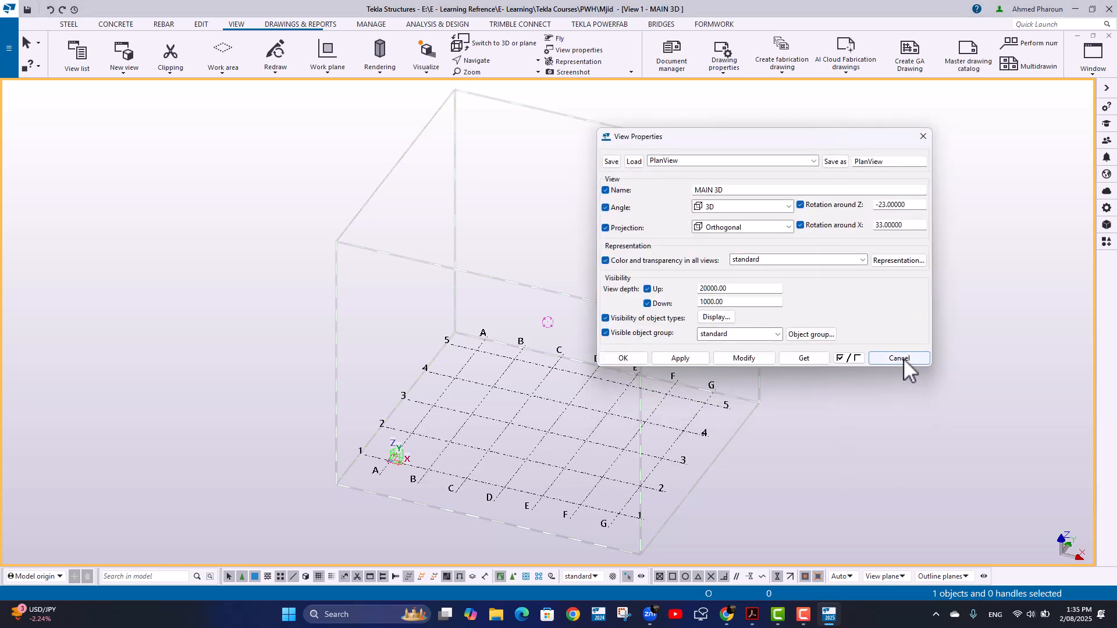
pyautogui.click(902, 358)
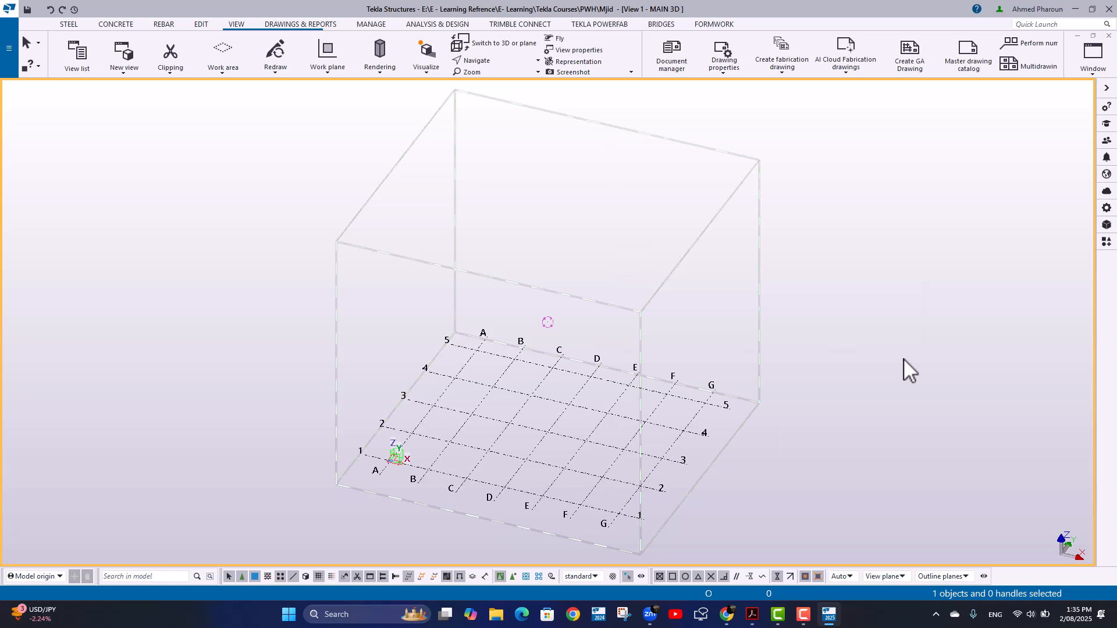
# - Switch the MAIN 3D view's angle to Plane and back to 3D through its view properties, applying each change
pyautogui.doubleClick(696, 239)
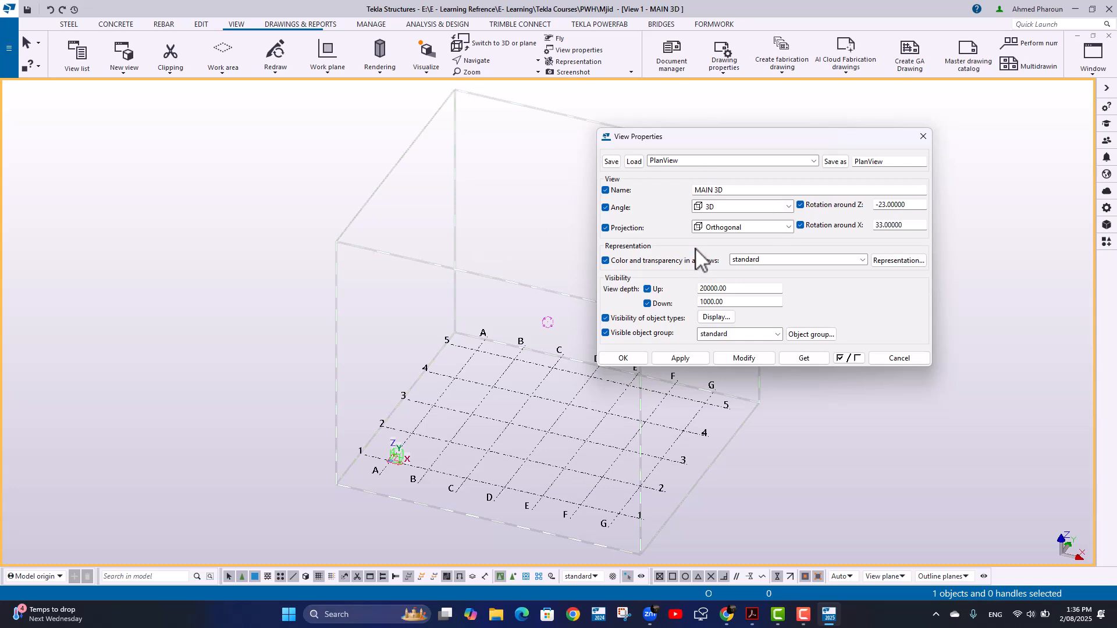
pyautogui.click(786, 210)
pyautogui.click(748, 220)
pyautogui.click(742, 356)
pyautogui.click(774, 207)
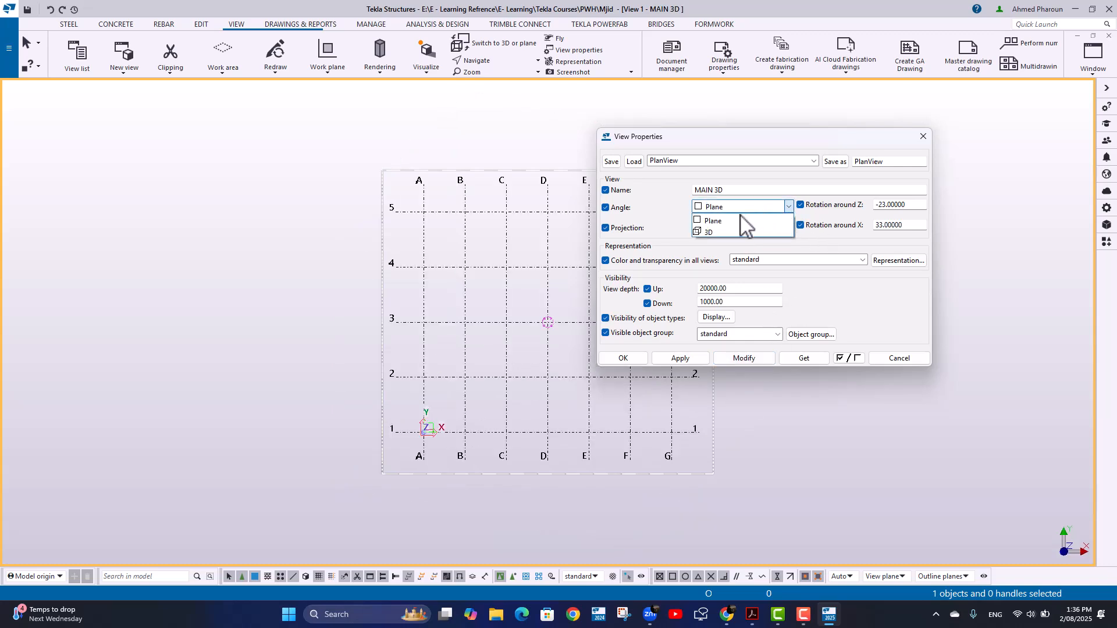
pyautogui.click(712, 231)
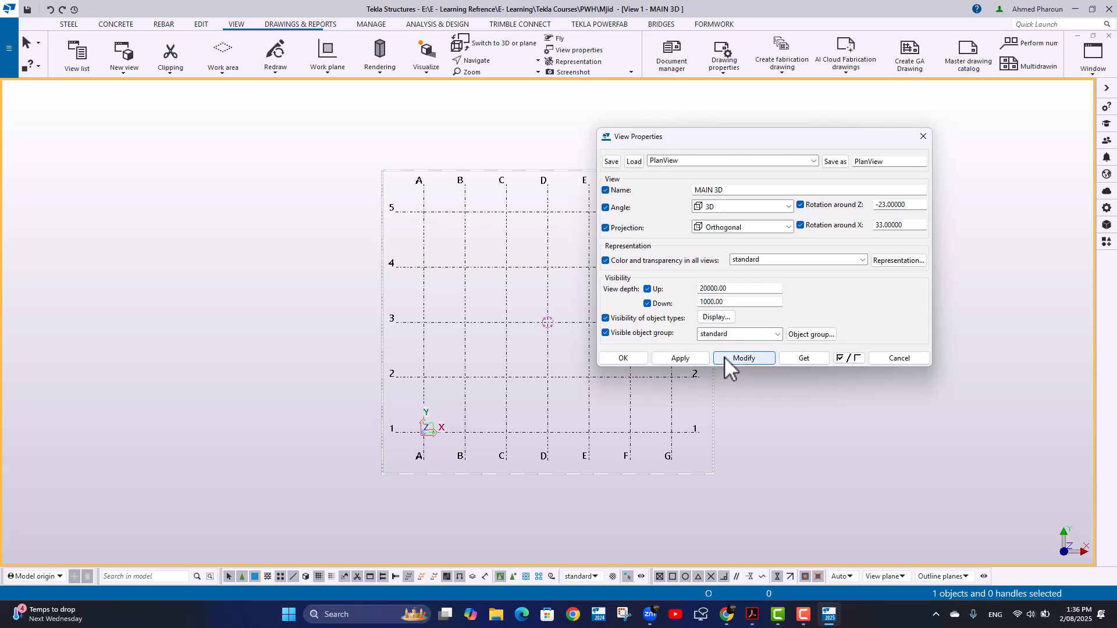
pyautogui.click(727, 358)
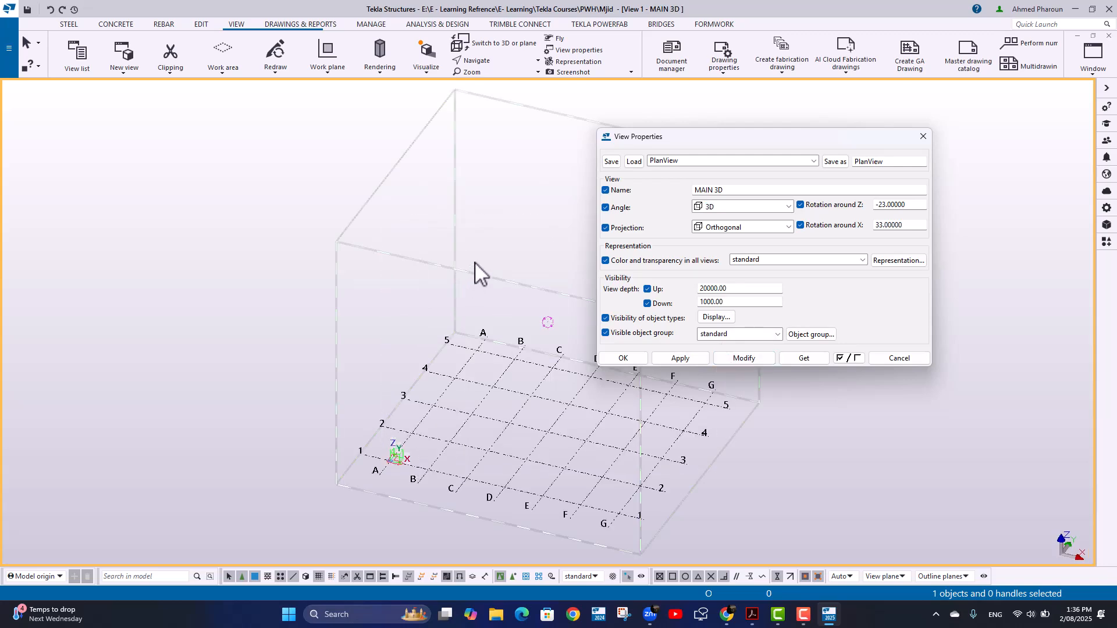
# - Toggle the MAIN 3D view repeatedly between plane and 3D display
pyautogui.click(475, 263)
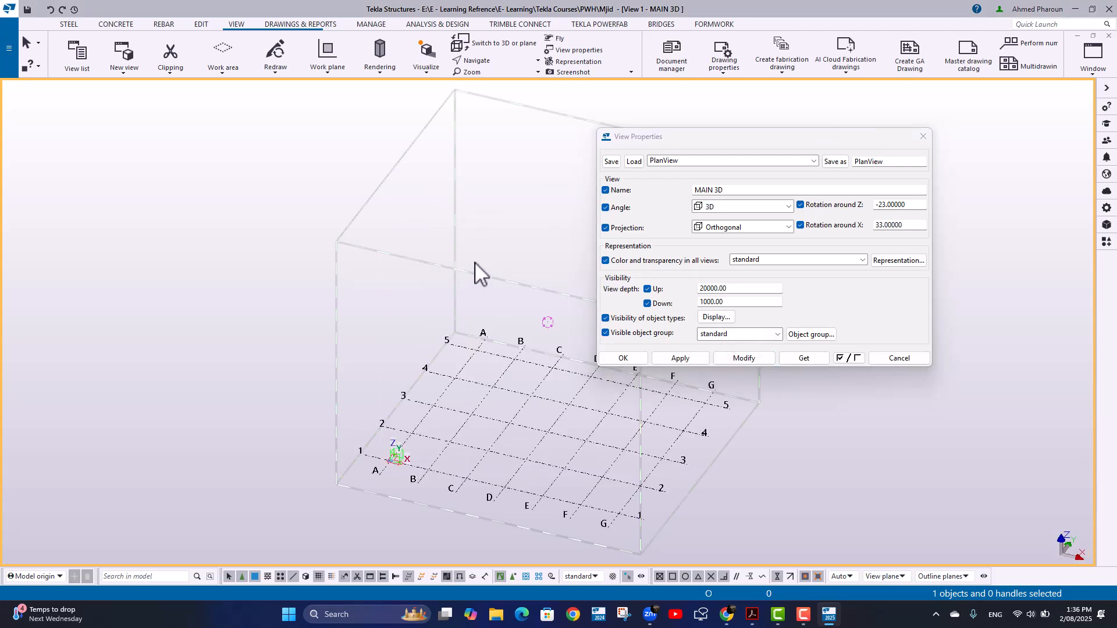
pyautogui.hotkey('ctrl', 'p')
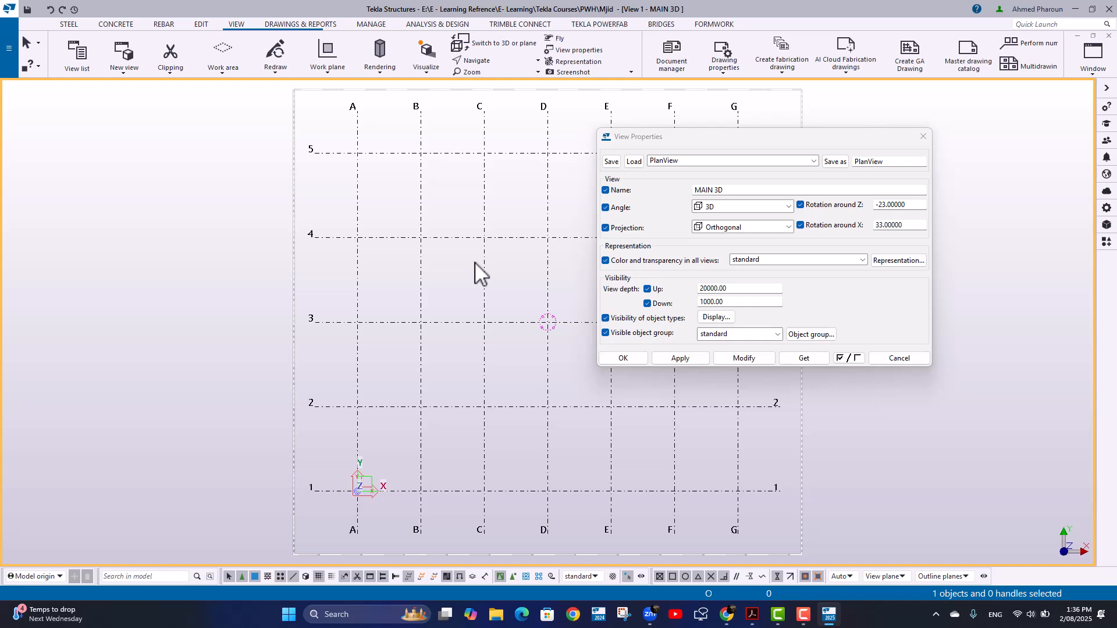
pyautogui.hotkey('ctrl', 'p')
pyautogui.hotkey('ctrl', 'p')
pyautogui.hotkey('ctrl', 'p')
pyautogui.hotkey('ctrl', 'p')
pyautogui.hotkey('ctrl', 'p')
pyautogui.hotkey('ctrl', 'p')
pyautogui.hotkey('ctrl', 'p')
pyautogui.hotkey('ctrl', 'p')
pyautogui.hotkey('ctrl', 'p')
pyautogui.hotkey('ctrl', 'p')
pyautogui.hotkey('ctrl', 'p')
pyautogui.hotkey('ctrl', 'p')
pyautogui.hotkey('ctrl', 'p')
pyautogui.hotkey('ctrl', 'p')
pyautogui.hotkey('ctrl', 'p')
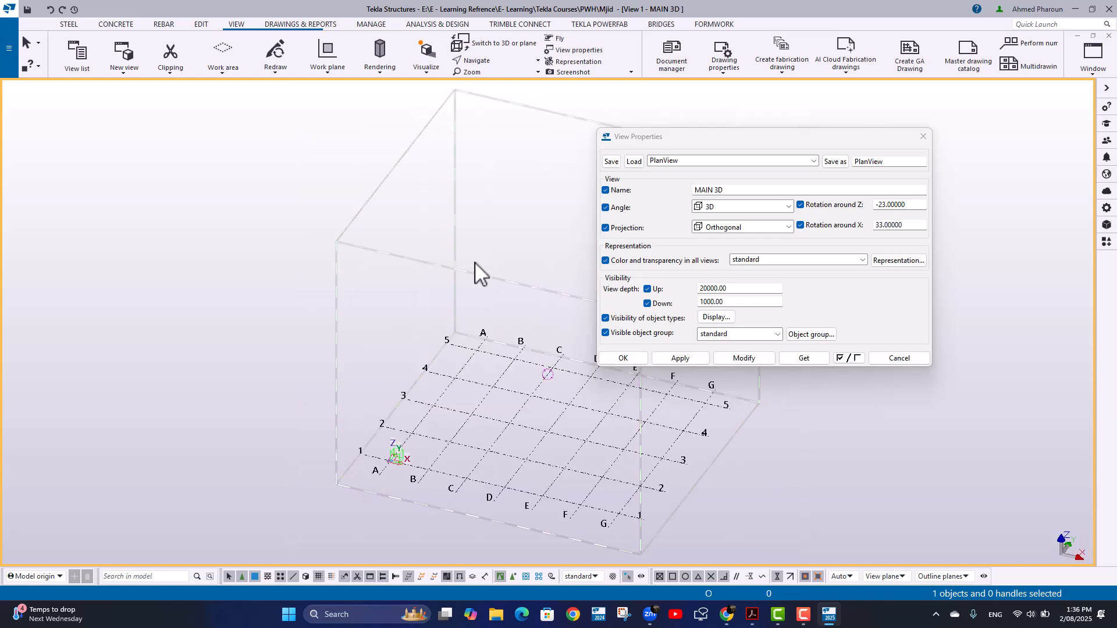
pyautogui.hotkey('ctrl', 'p')
pyautogui.hotkey('ctrl', 'p')
pyautogui.hotkey('ctrl', 'p')
pyautogui.hotkey('ctrl', 'p')
pyautogui.hotkey('ctrl', 'p')
pyautogui.hotkey('ctrl', 'p')
pyautogui.hotkey('ctrl', 'p')
pyautogui.hotkey('ctrl', 'p')
pyautogui.hotkey('ctrl', 'p')
pyautogui.hotkey('ctrl', 'p')
pyautogui.hotkey('ctrl', 'p')
pyautogui.hotkey('ctrl', 'p')
pyautogui.hotkey('ctrl', 'p')
pyautogui.hotkey('ctrl', 'p')
pyautogui.hotkey('ctrl', 'p')
pyautogui.hotkey('ctrl', 'p')
pyautogui.hotkey('ctrl', 'p')
pyautogui.hotkey('ctrl', 'p')
pyautogui.hotkey('ctrl', 'p')
pyautogui.hotkey('ctrl', 'p')
# - Set the view's rotation to -30 around Z and 60 around X, and apply it to the view
pyautogui.moveTo(910, 205); pyautogui.dragTo(816, 196)
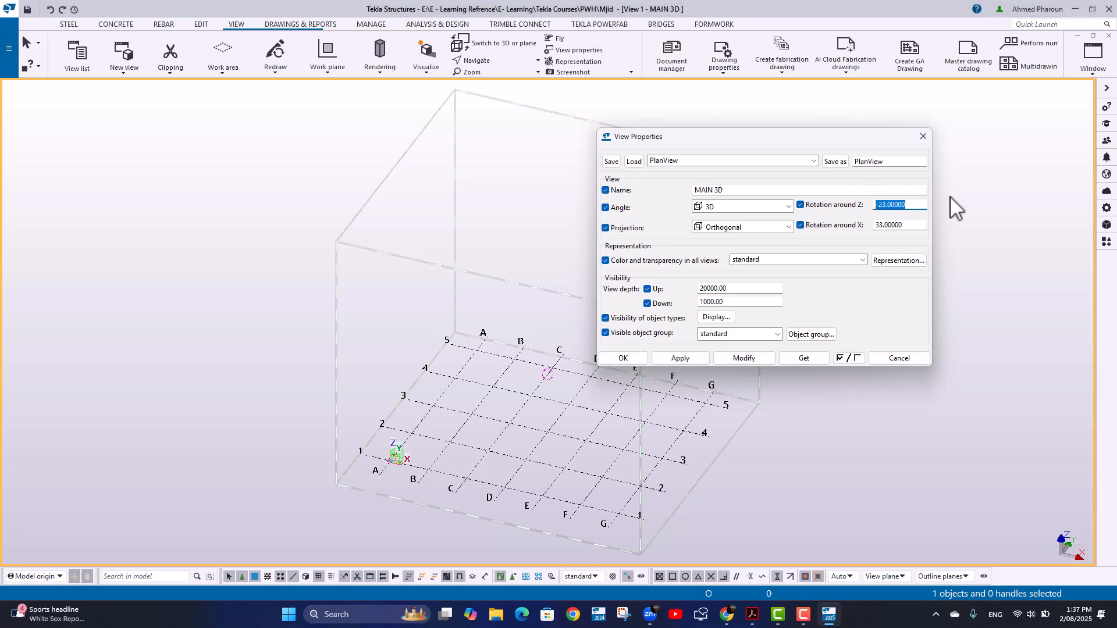
pyautogui.write('-30')
pyautogui.moveTo(905, 226); pyautogui.dragTo(822, 220)
pyautogui.write('60')
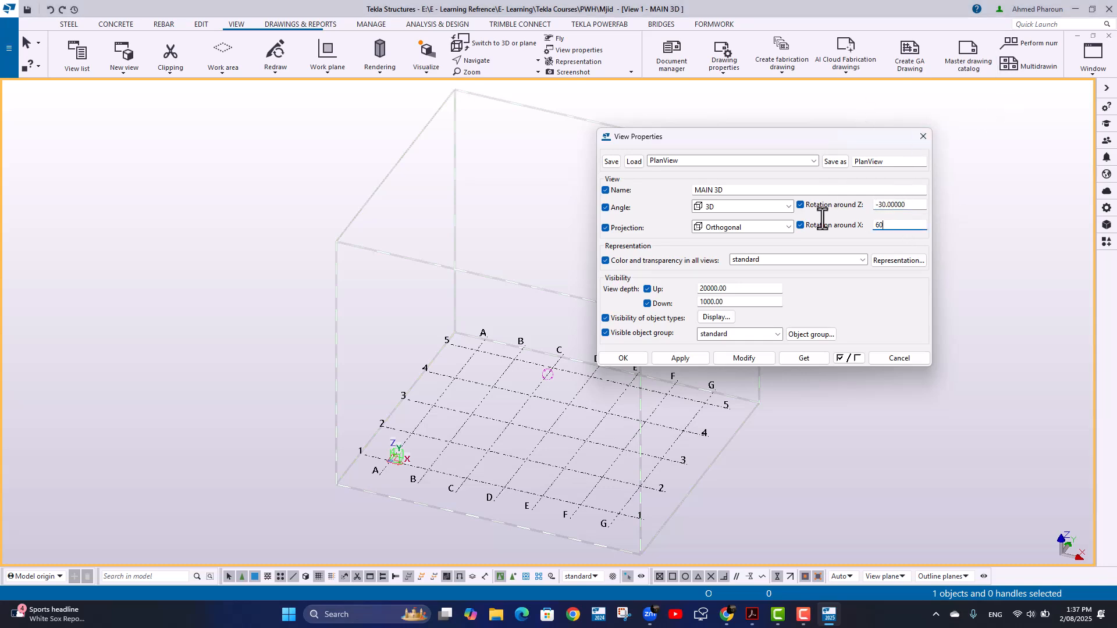
pyautogui.click(743, 357)
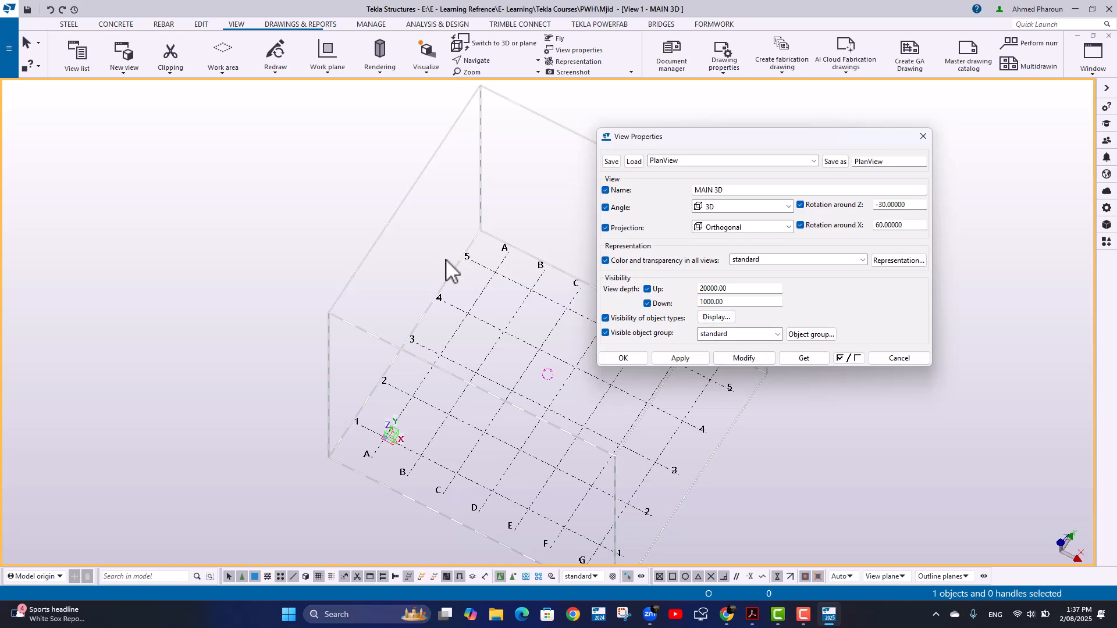
# - Rotate the 3D view freehand and retrieve its current rotation angles into the view properties
pyautogui.moveTo(472, 278); pyautogui.dragTo(772, 319, button='middle')
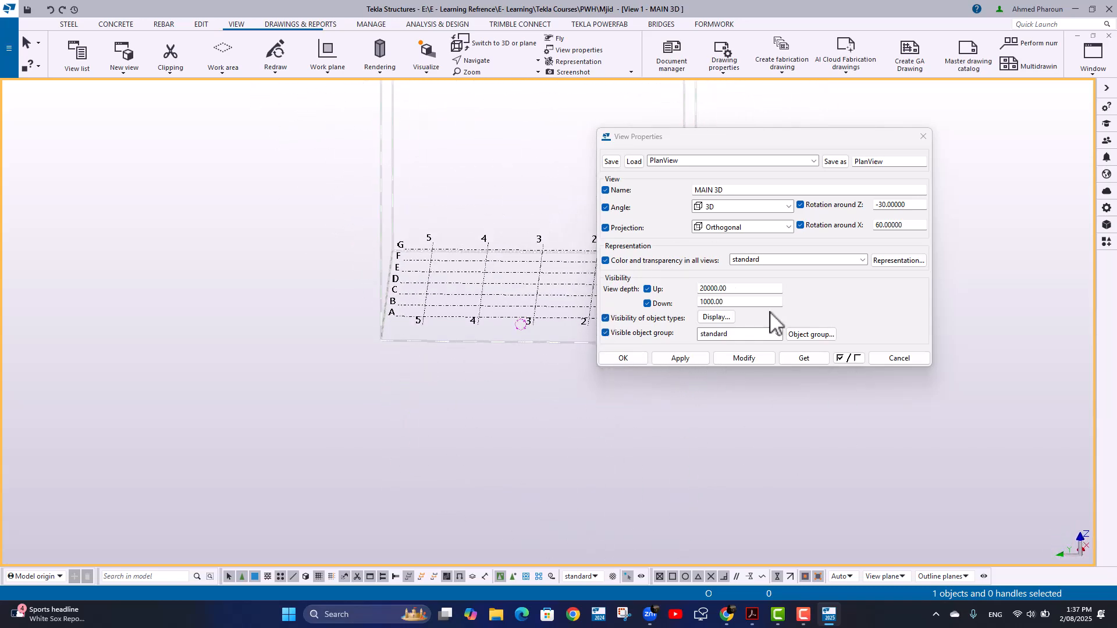
pyautogui.click(804, 359)
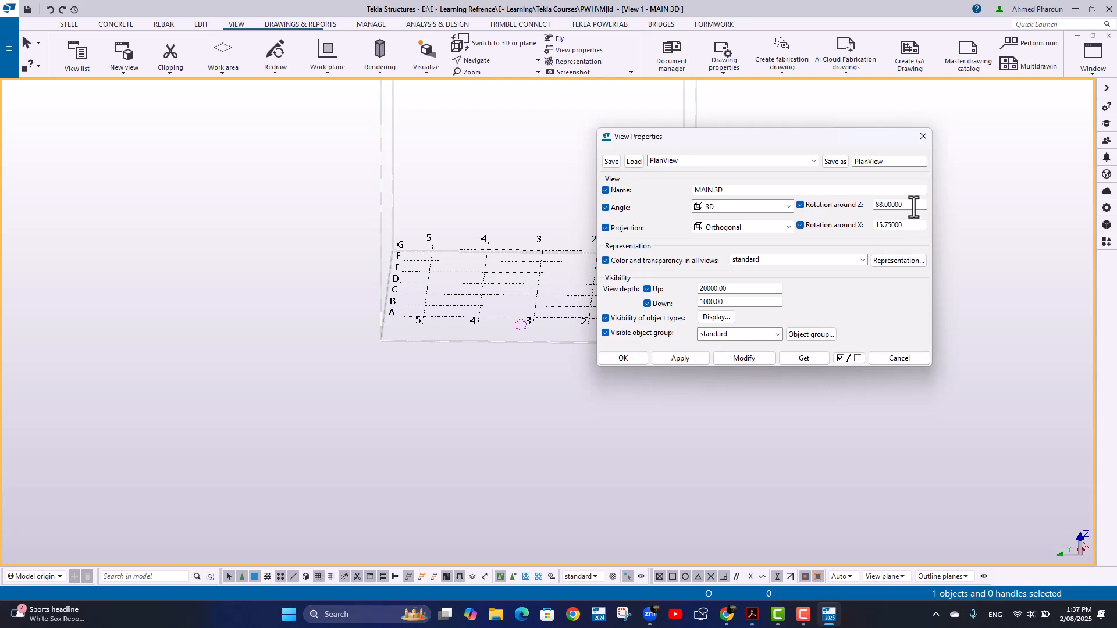
pyautogui.moveTo(914, 205); pyautogui.dragTo(872, 229)
pyautogui.scroll(-3, 518, 295)
pyautogui.moveTo(518, 296); pyautogui.dragTo(602, 369, button='middle')
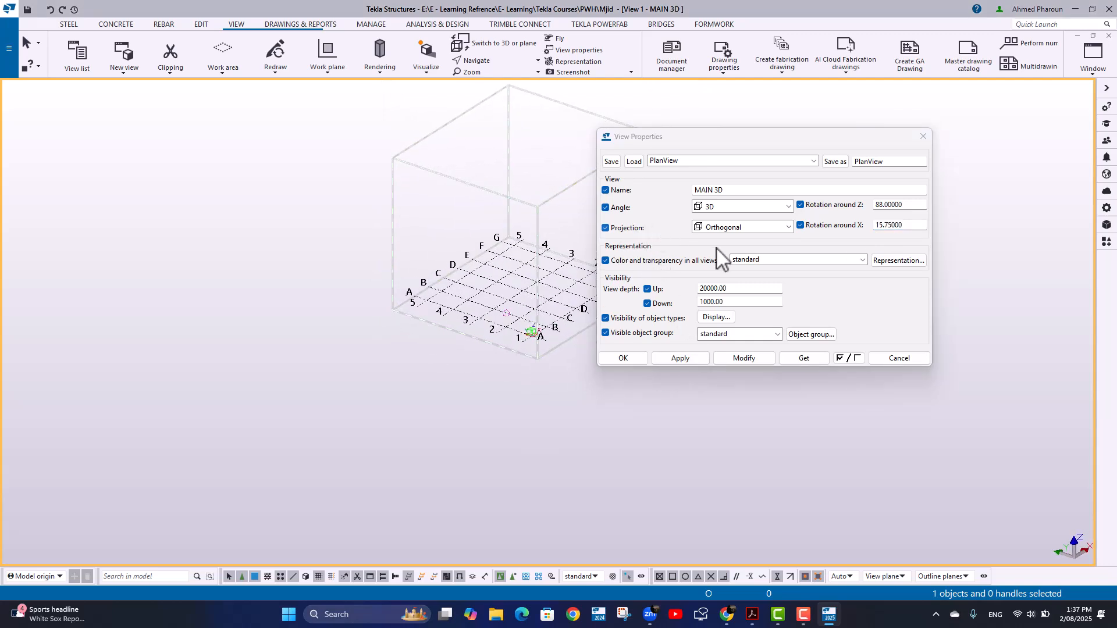
# - Select Orthogonal as the view's projection
pyautogui.click(755, 238)
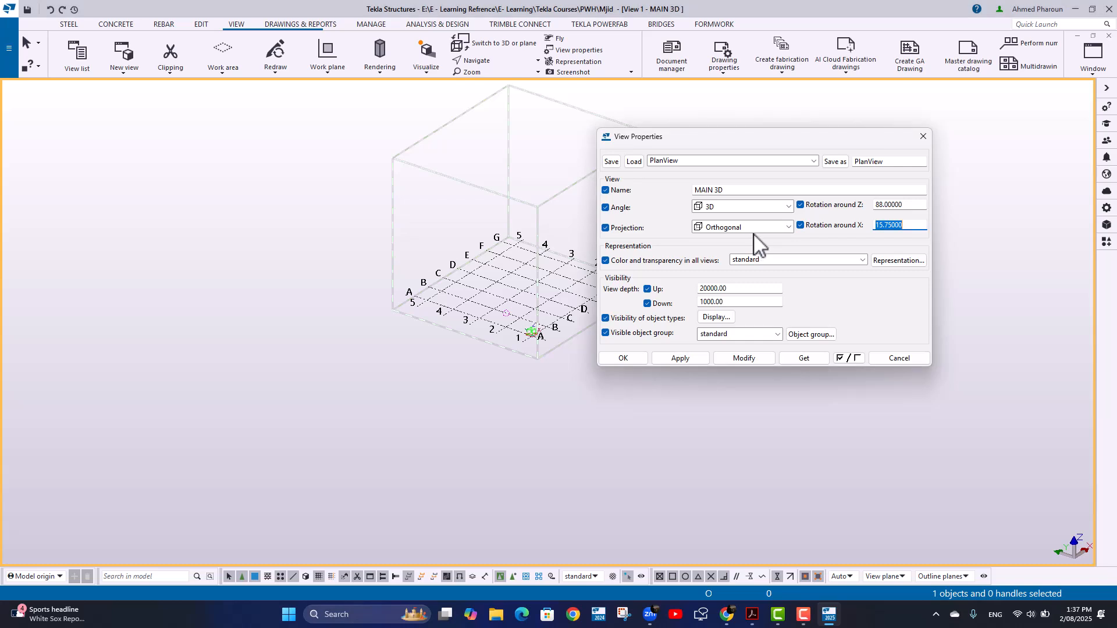
pyautogui.click(754, 231)
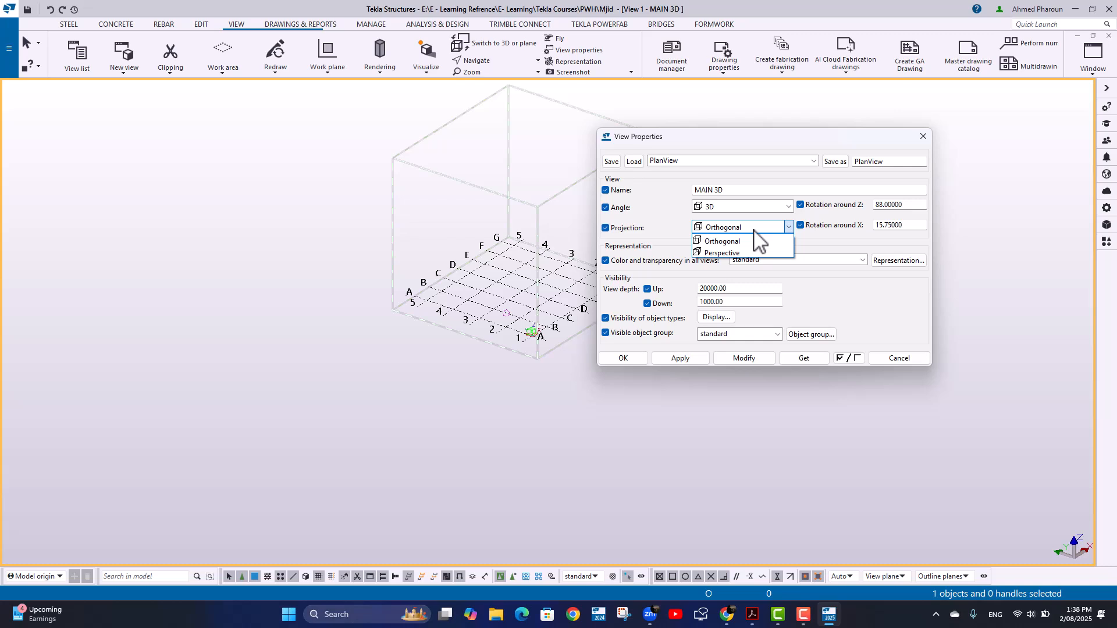
pyautogui.click(749, 241)
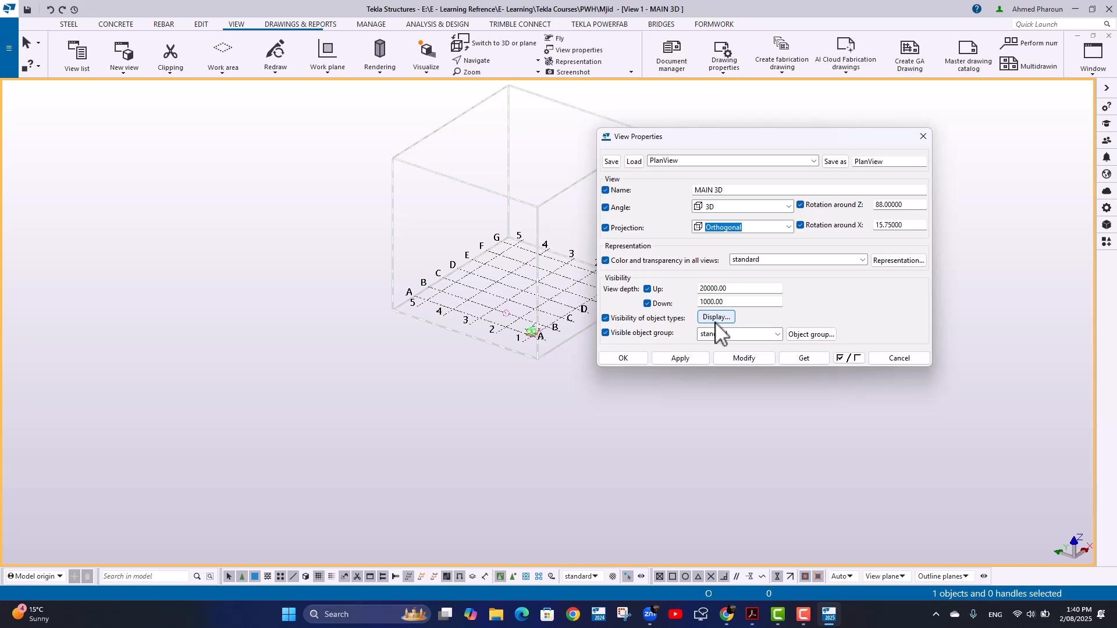
# - Examine the visibility and representation settings for object types, and close the view's property dialogs
pyautogui.click(707, 334)
pyautogui.click(715, 317)
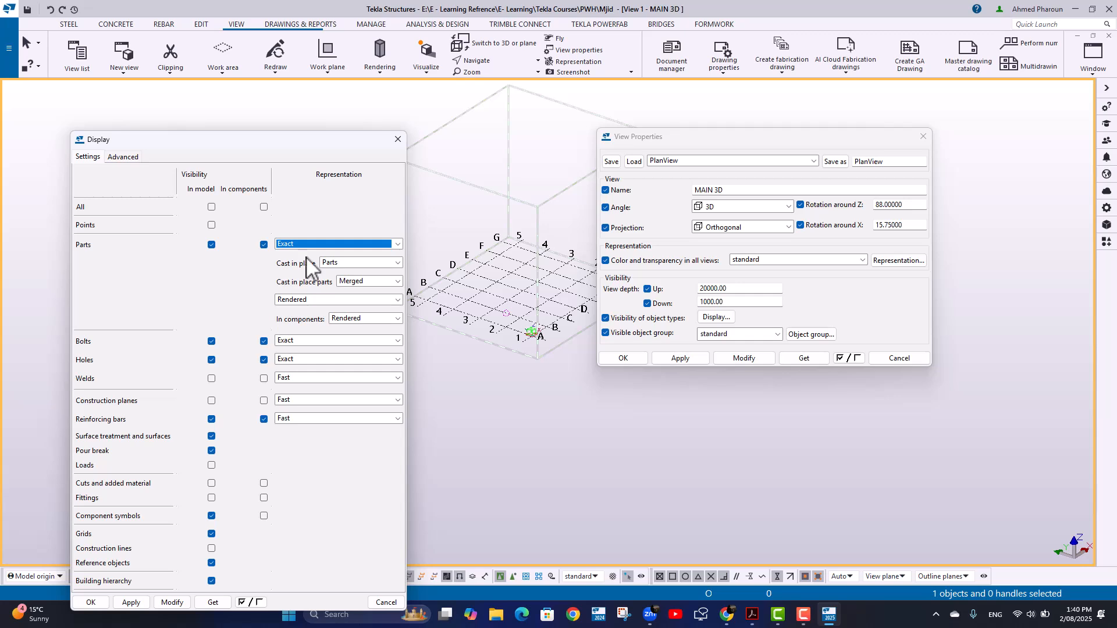
pyautogui.click(397, 139)
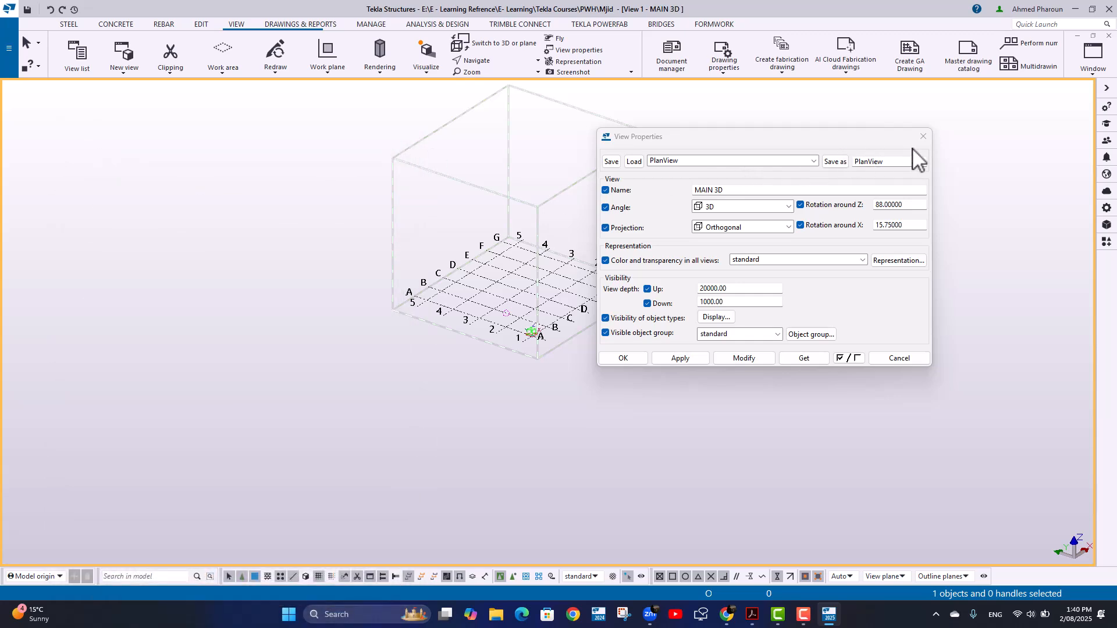
pyautogui.click(923, 137)
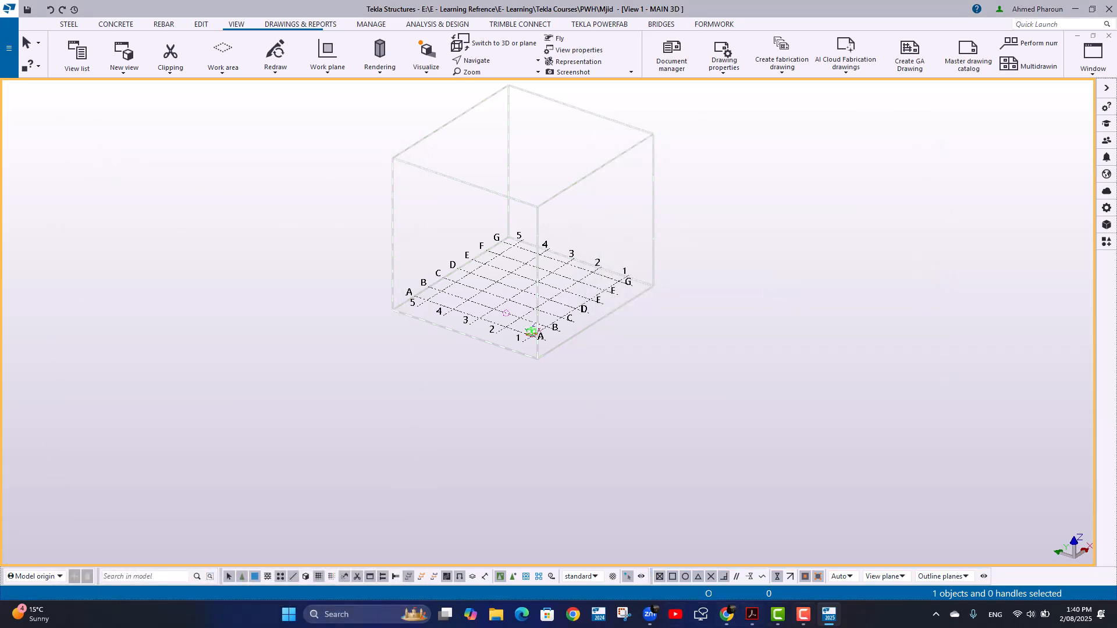
# - Switch to Adobe Acrobat and examine the topics in Tekla Training Plan.pdf
pyautogui.click(754, 617)
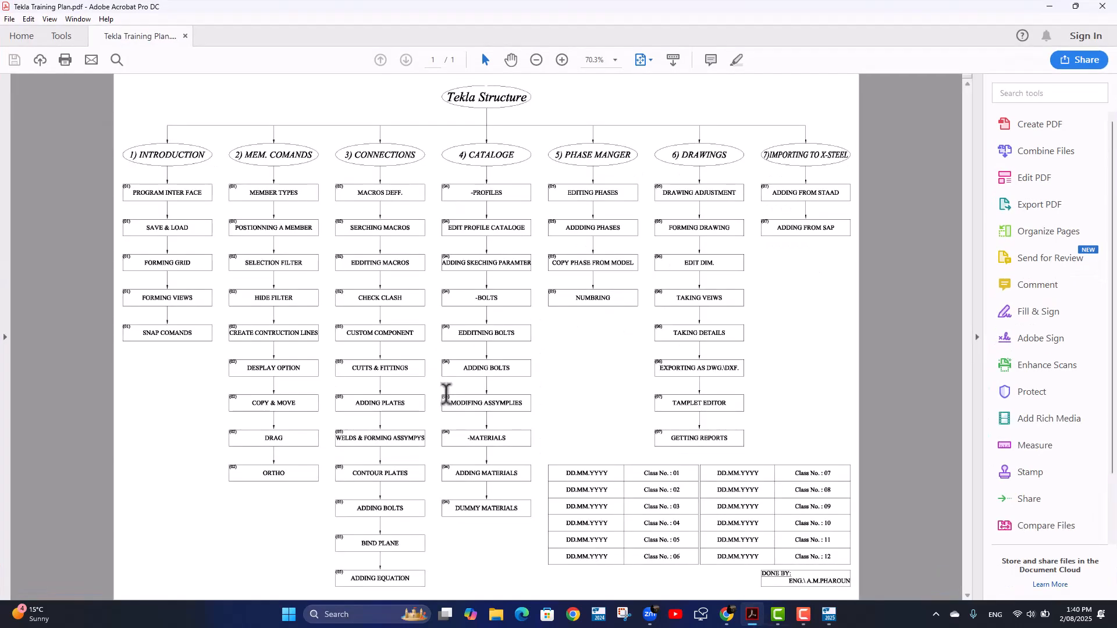
pyautogui.keyDown('ctrl'); pyautogui.scroll(3, 185, 204); pyautogui.keyUp('ctrl')
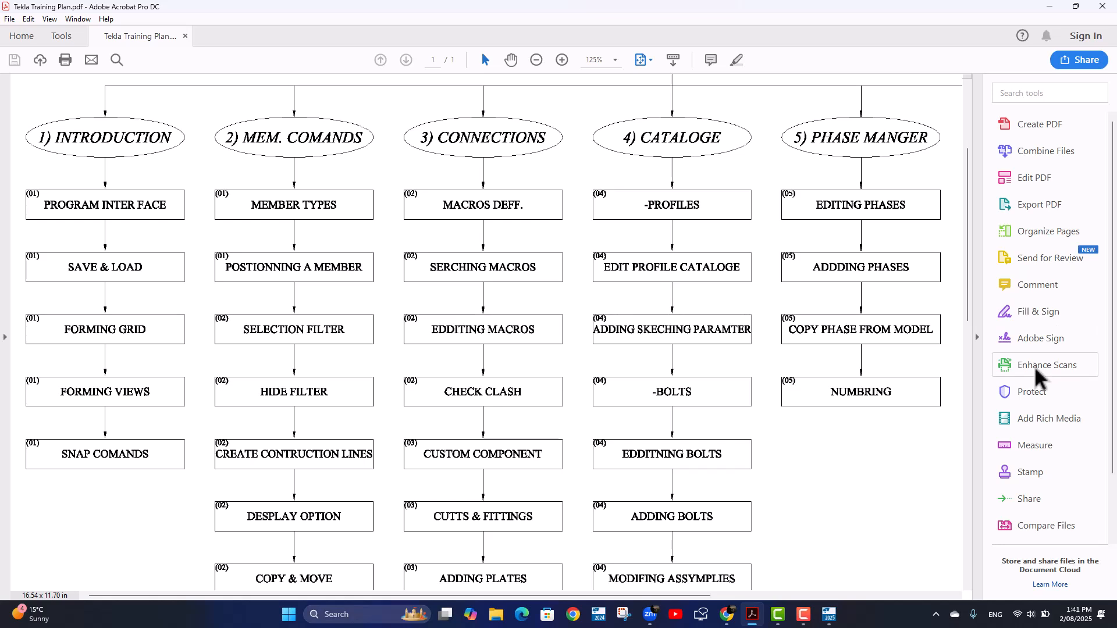
# - Examine the topics in the training plan, starting with the program interface topic under Introduction
pyautogui.scroll(-2, 1035, 365)
pyautogui.scroll(2, 1054, 252)
pyautogui.moveTo(41, 204); pyautogui.dragTo(167, 211)
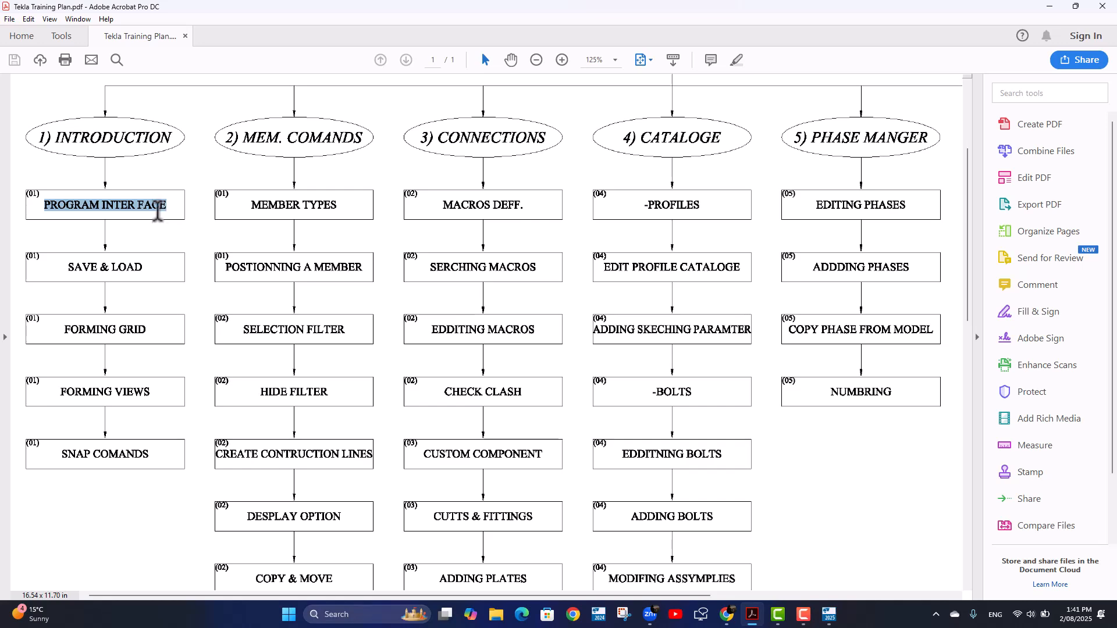
pyautogui.rightClick(162, 210)
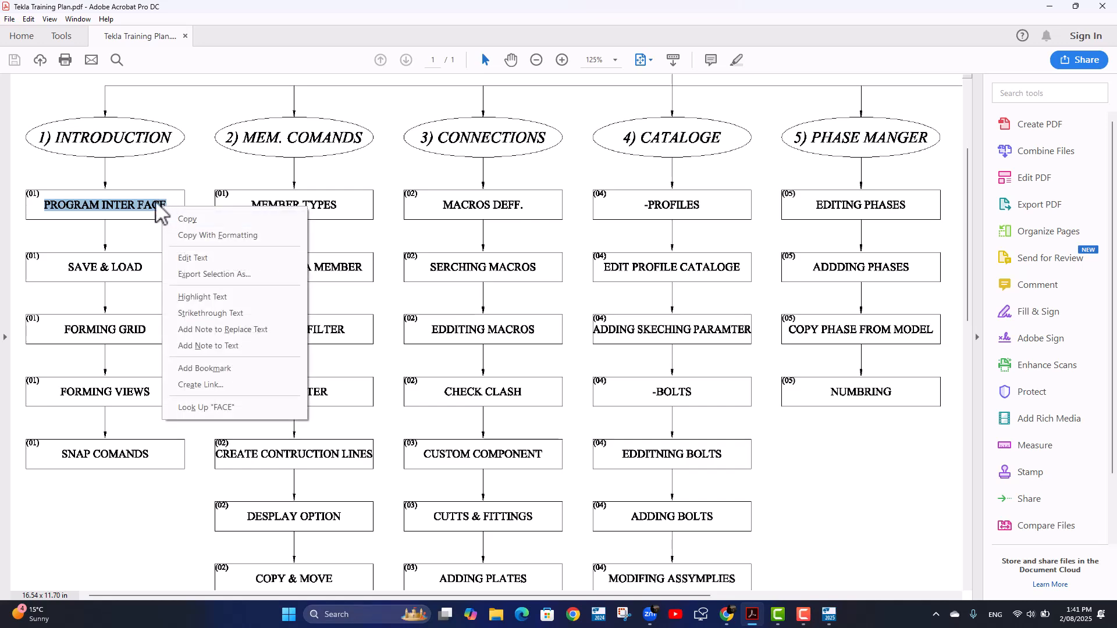
pyautogui.hotkey('ctrl', 'a')
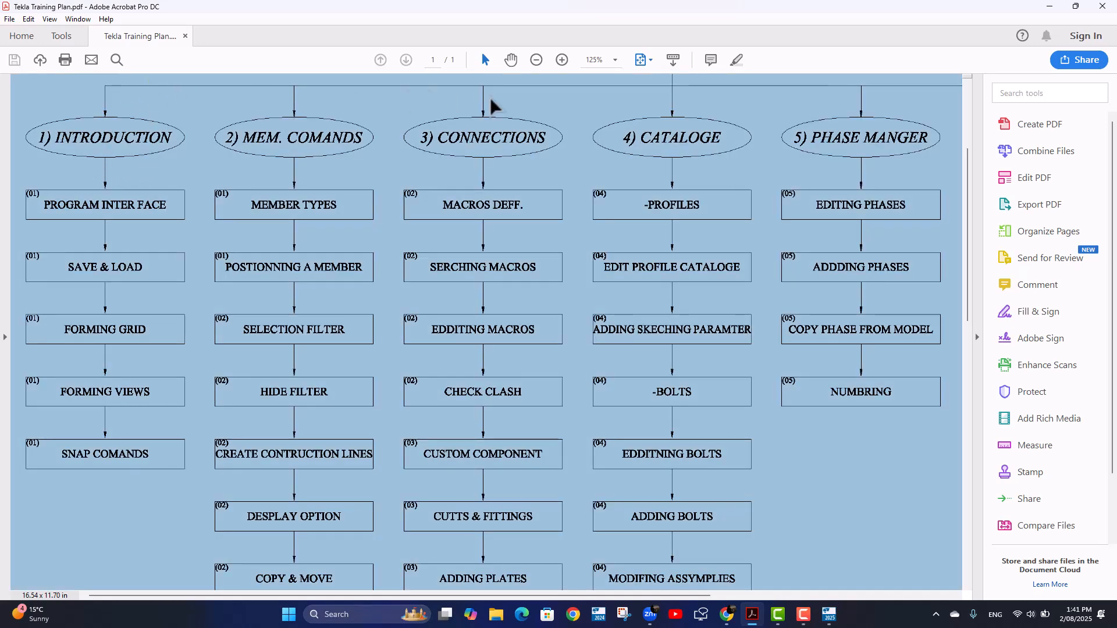
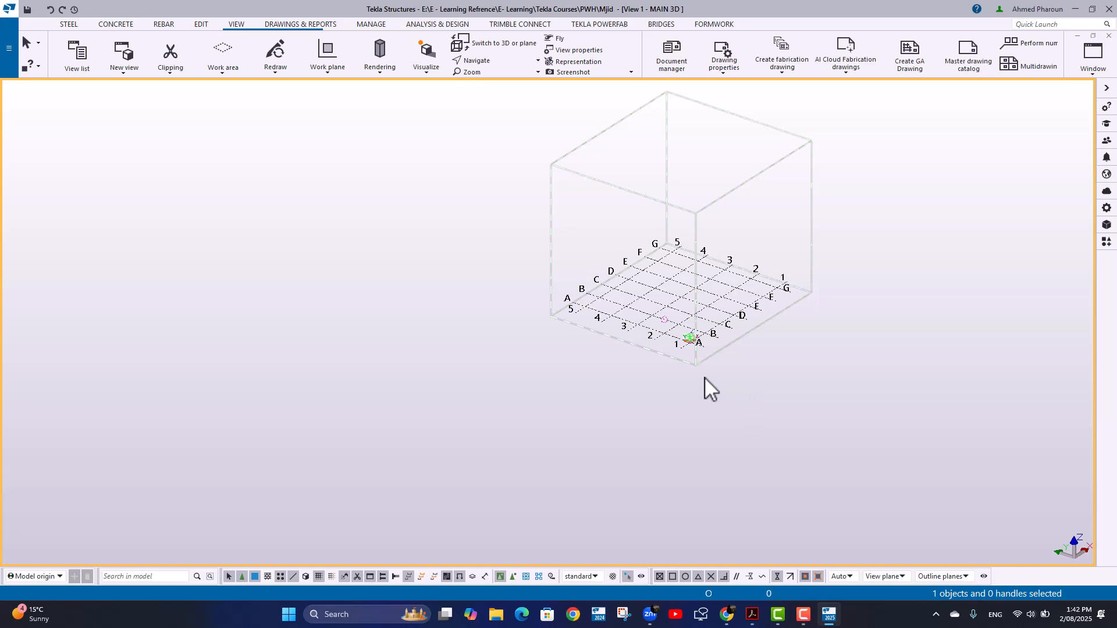
# - Open the properties of the rectangular grid in the Tekla Structures MAIN 3D view and switch the view to plan
pyautogui.scroll(5, 704, 377)
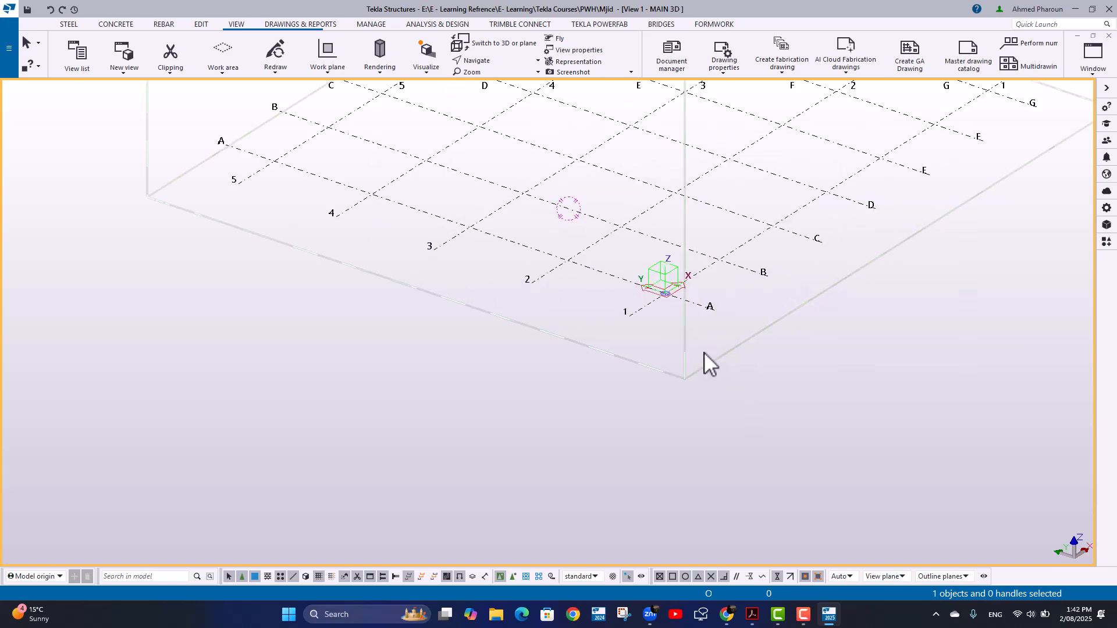
pyautogui.doubleClick(530, 204)
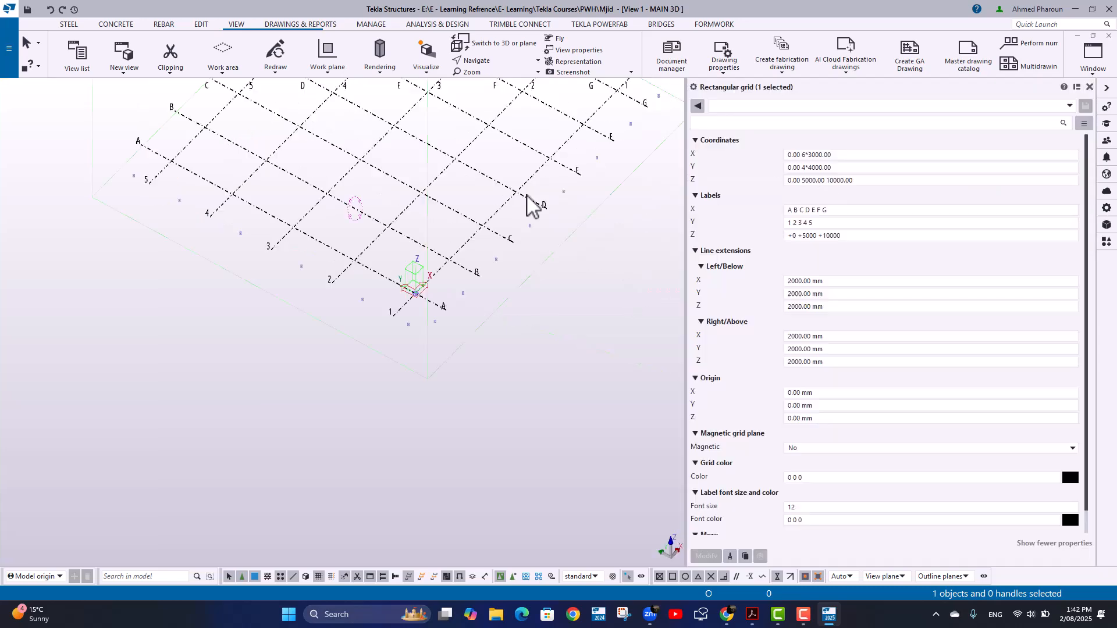
pyautogui.click(883, 222)
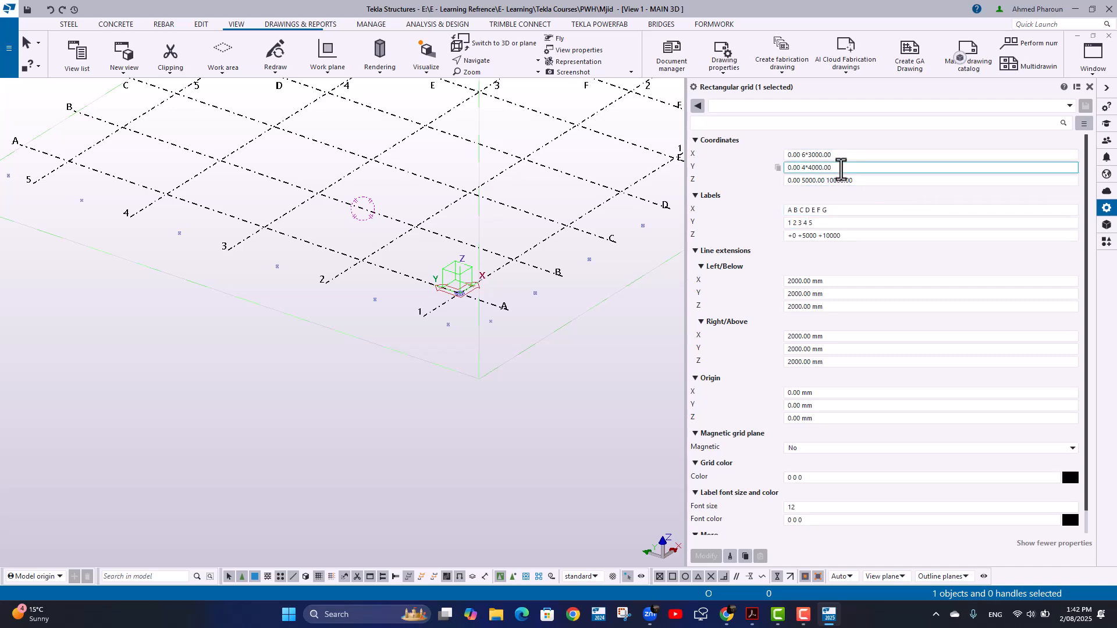
pyautogui.moveTo(404, 212); pyautogui.dragTo(399, 237, button='middle')
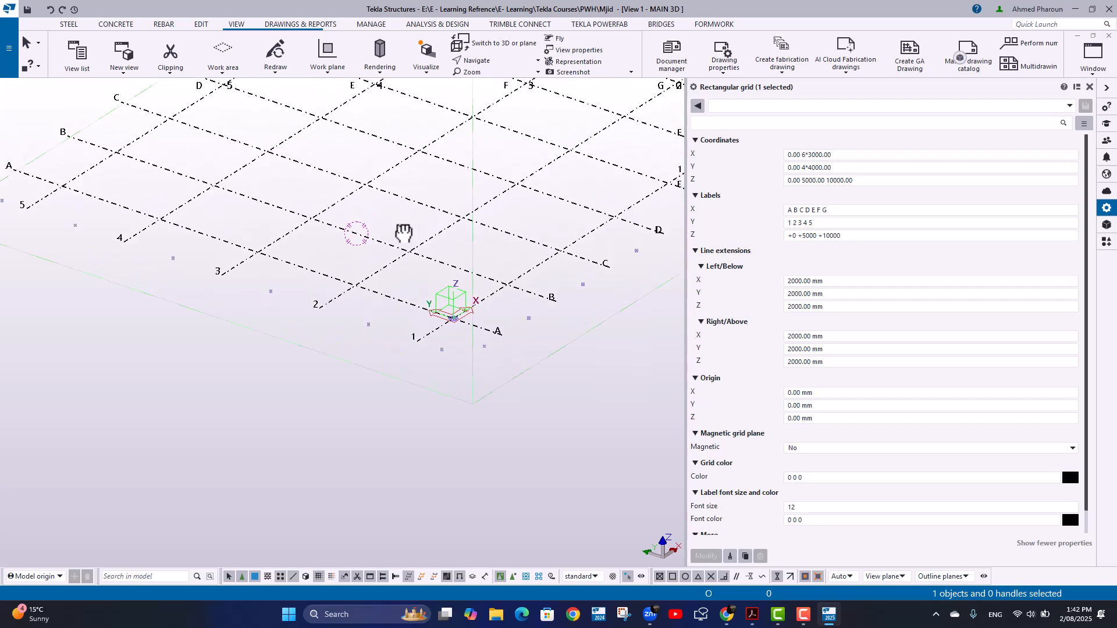
pyautogui.hotkey('ctrl', 'p')
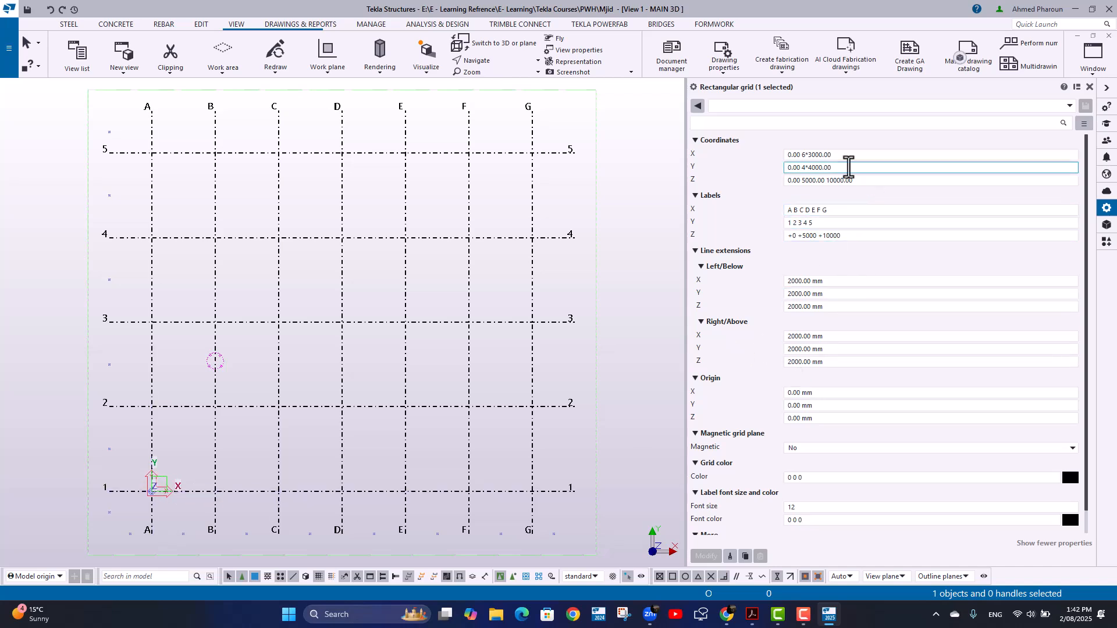
pyautogui.click(826, 153)
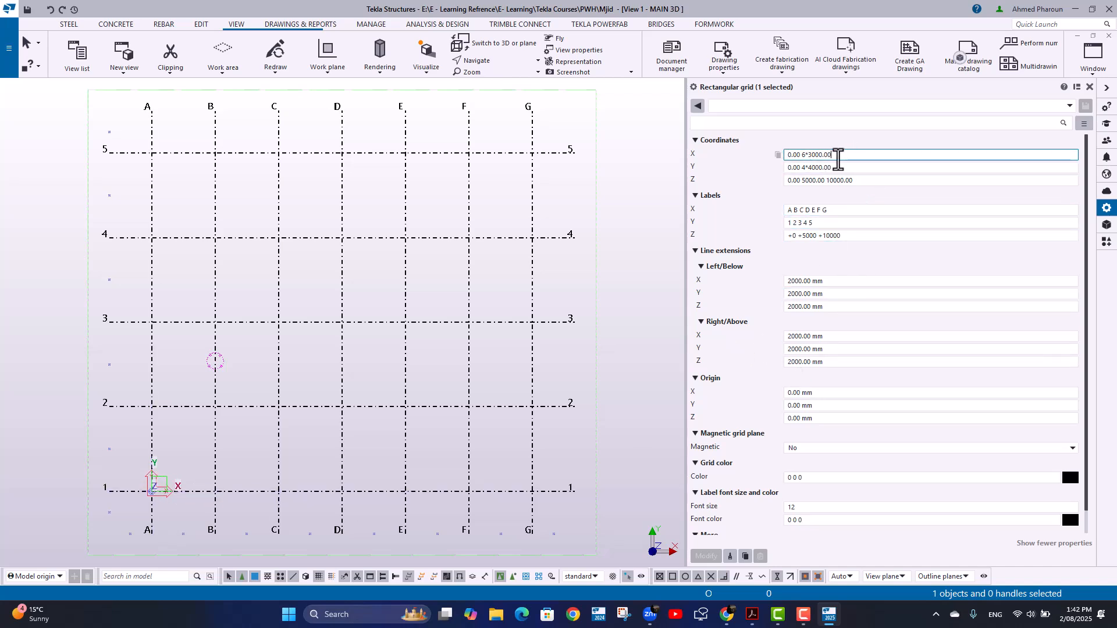
pyautogui.moveTo(840, 154); pyautogui.dragTo(784, 154)
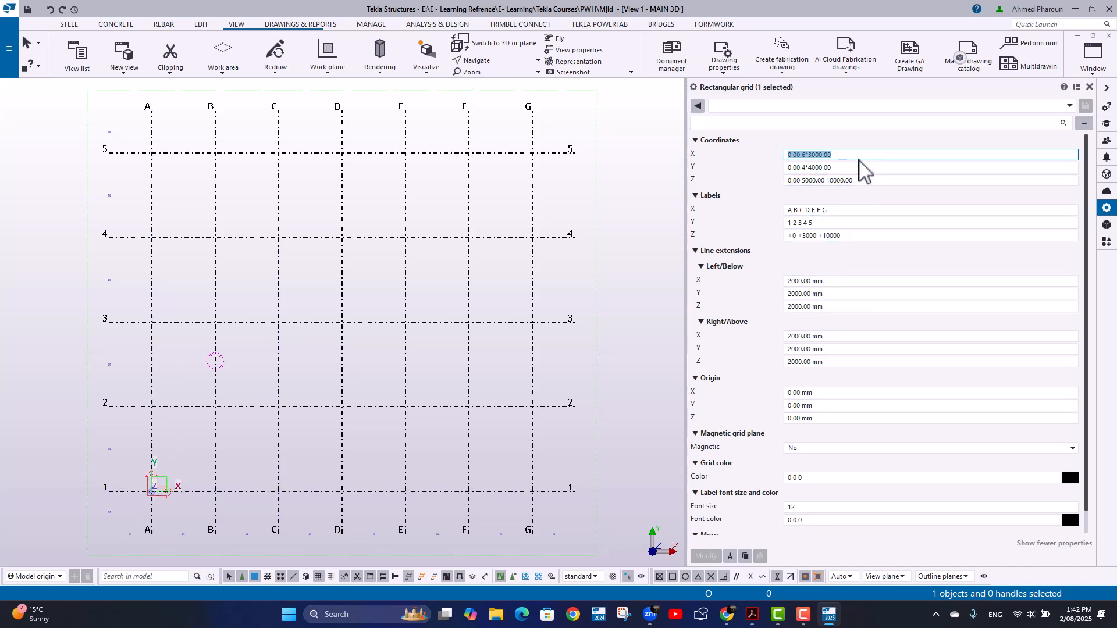
pyautogui.write('0')
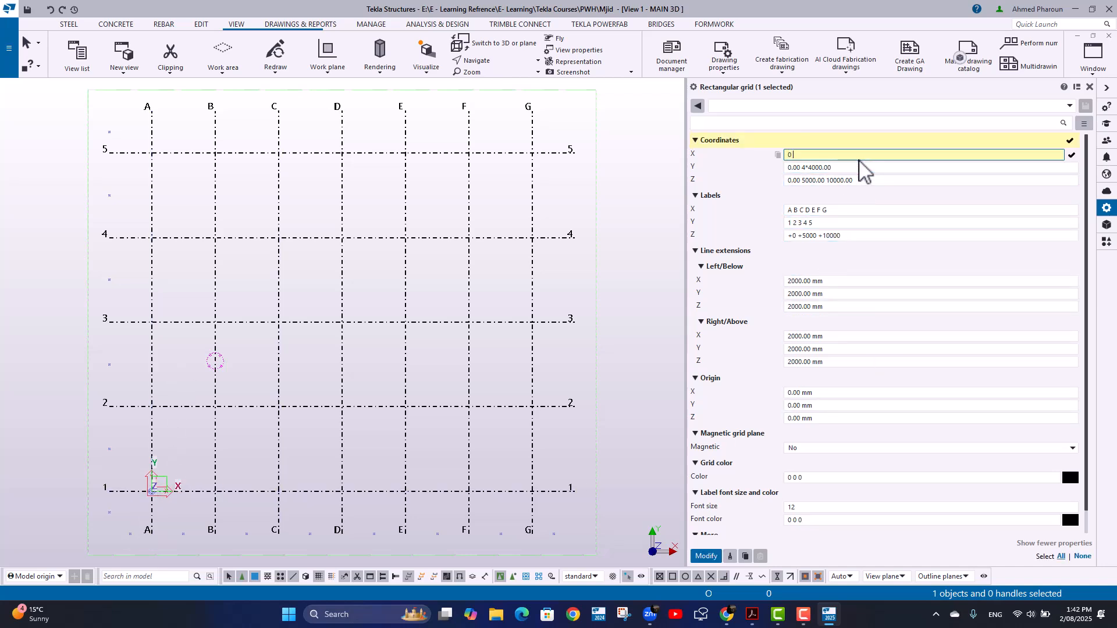
pyautogui.write(' 6000 6000 6500 6000 6000')
pyautogui.press('Return')
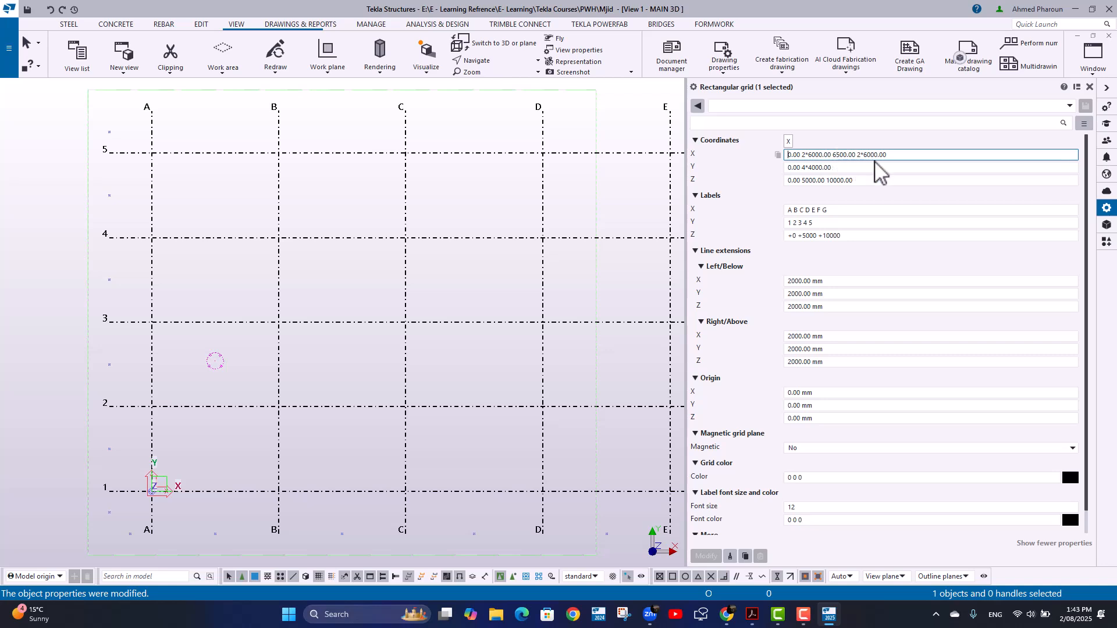
# - Change the 6500 mm spacing in the grid's X coordinates to 6000 mm
pyautogui.click(839, 155)
pyautogui.press('BackSpace')
pyautogui.write('0')
pyautogui.press('Return')
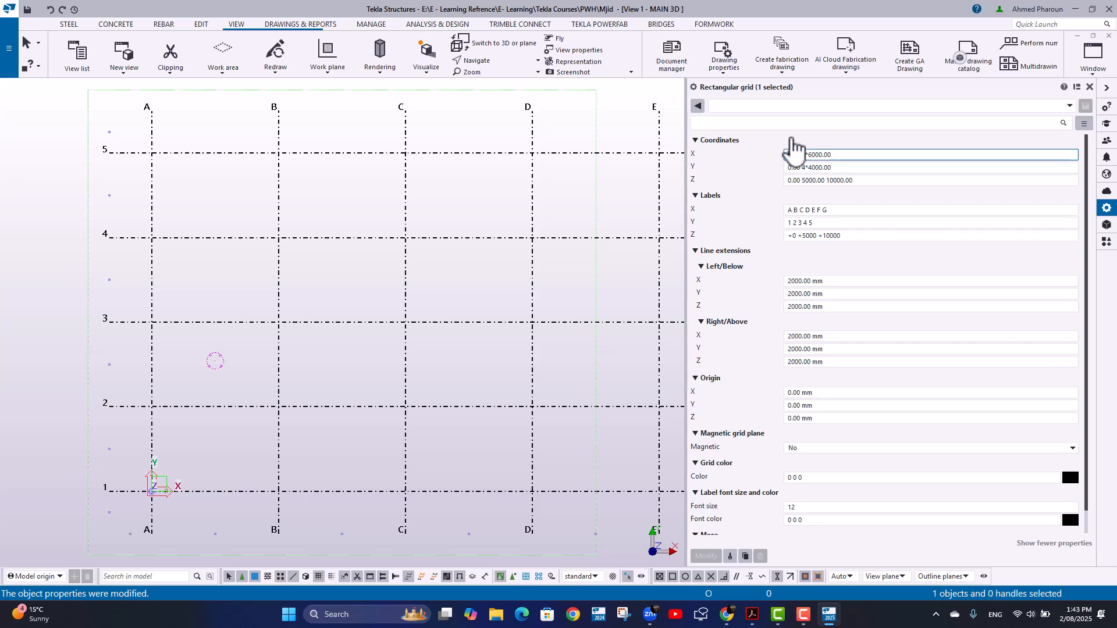
# - Replace the X spacings of the grid with the shorthand 4*6000, keeping the initial zero
pyautogui.moveTo(830, 155); pyautogui.dragTo(806, 155)
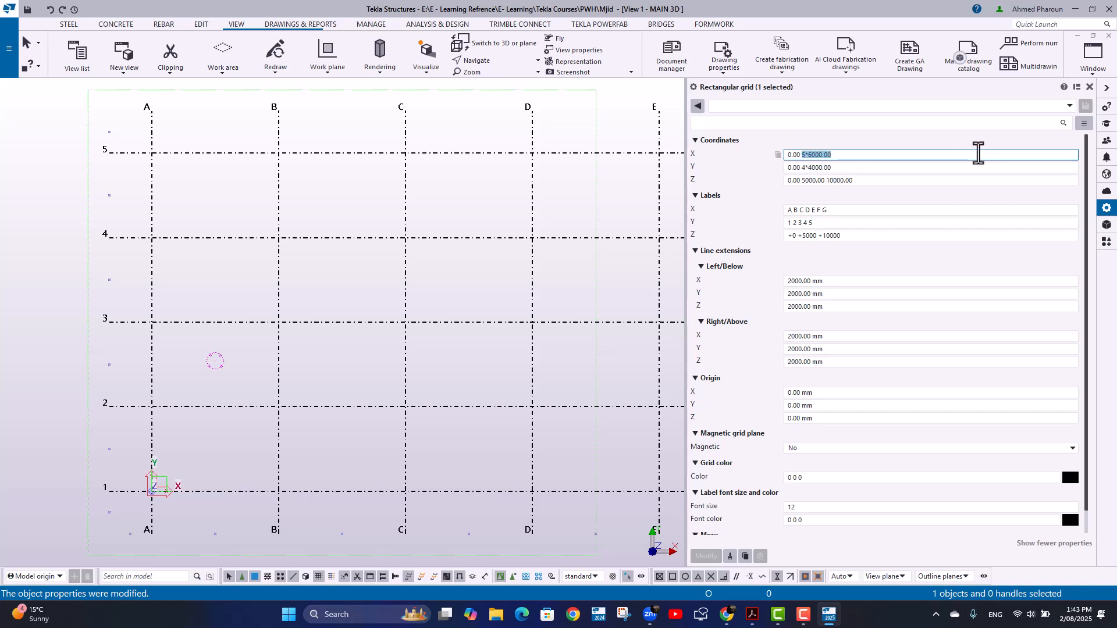
pyautogui.write('4*6000')
pyautogui.press('Return')
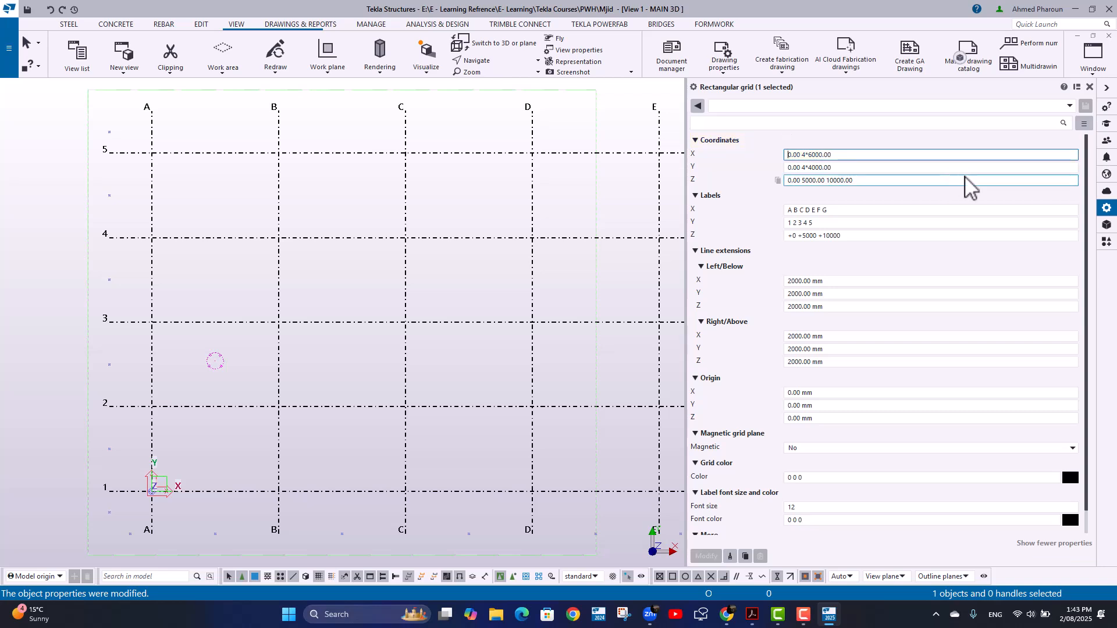
# - Change the multiplier of the 6000 mm X spacings to 6 and apply it to the grid
pyautogui.click(802, 155)
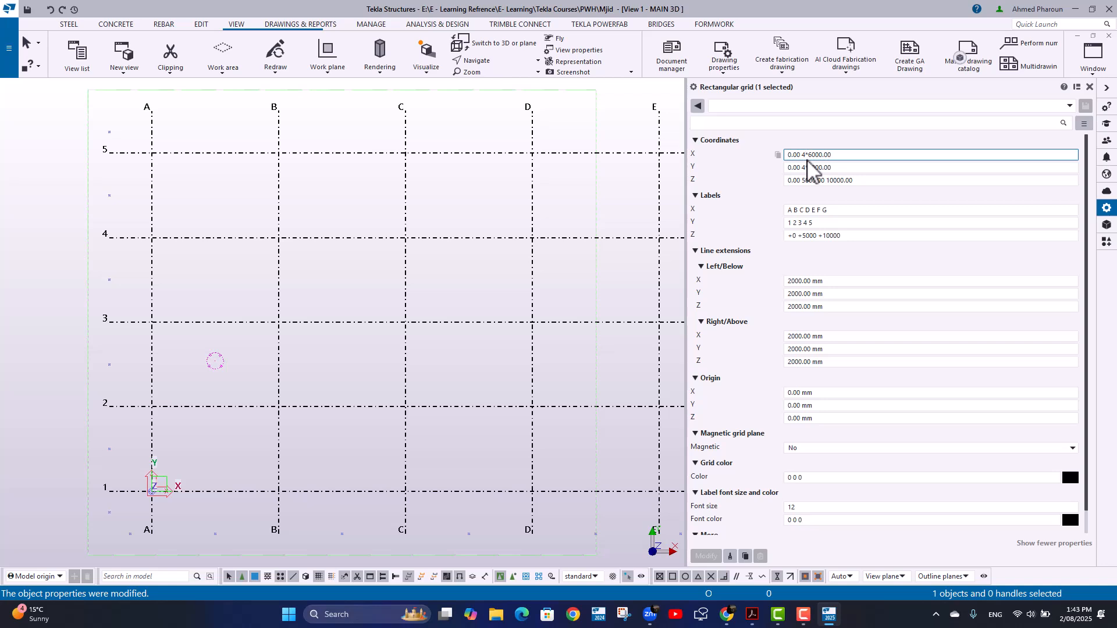
pyautogui.press('BackSpace')
pyautogui.write('6')
pyautogui.press('Return')
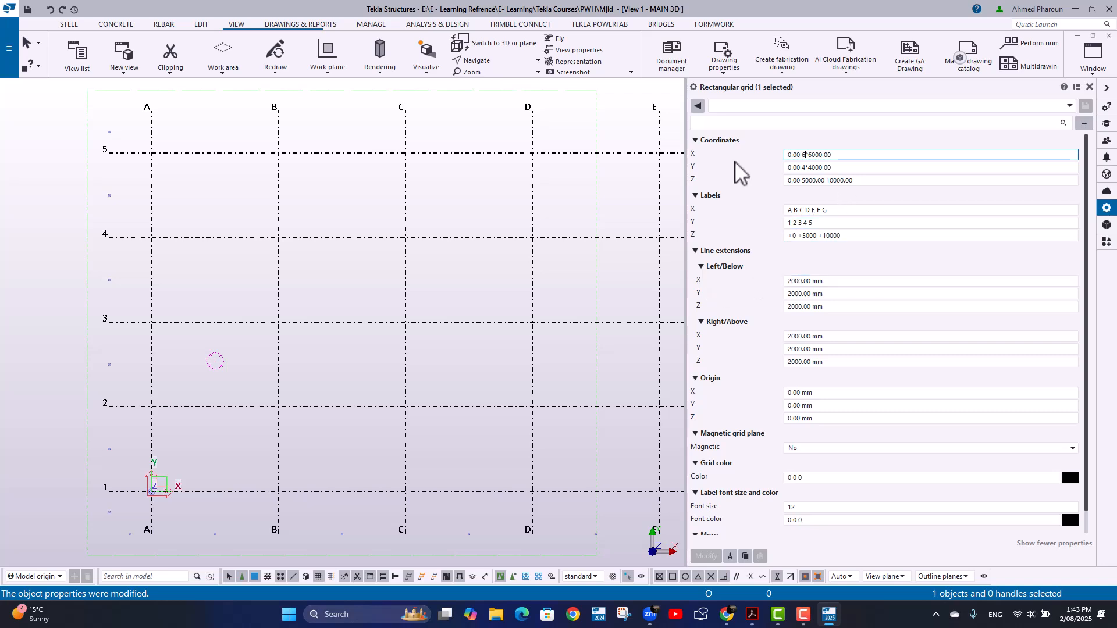
# - Deselect and reselect the rectangular grid, and set its four Y spacings to 5000 mm each
pyautogui.click(511, 199)
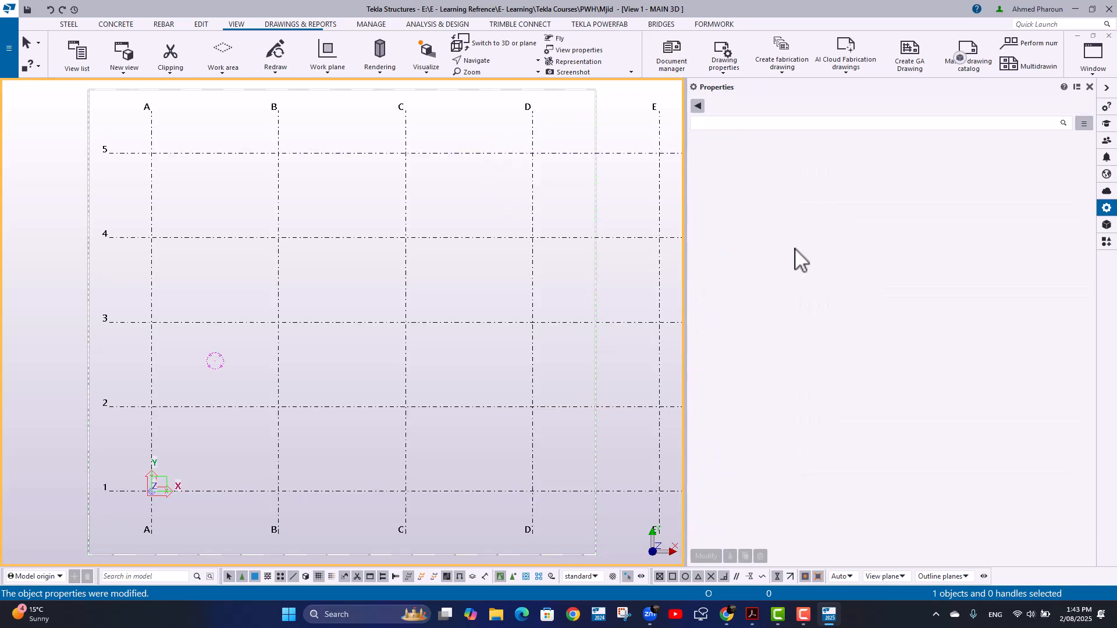
pyautogui.click(558, 154)
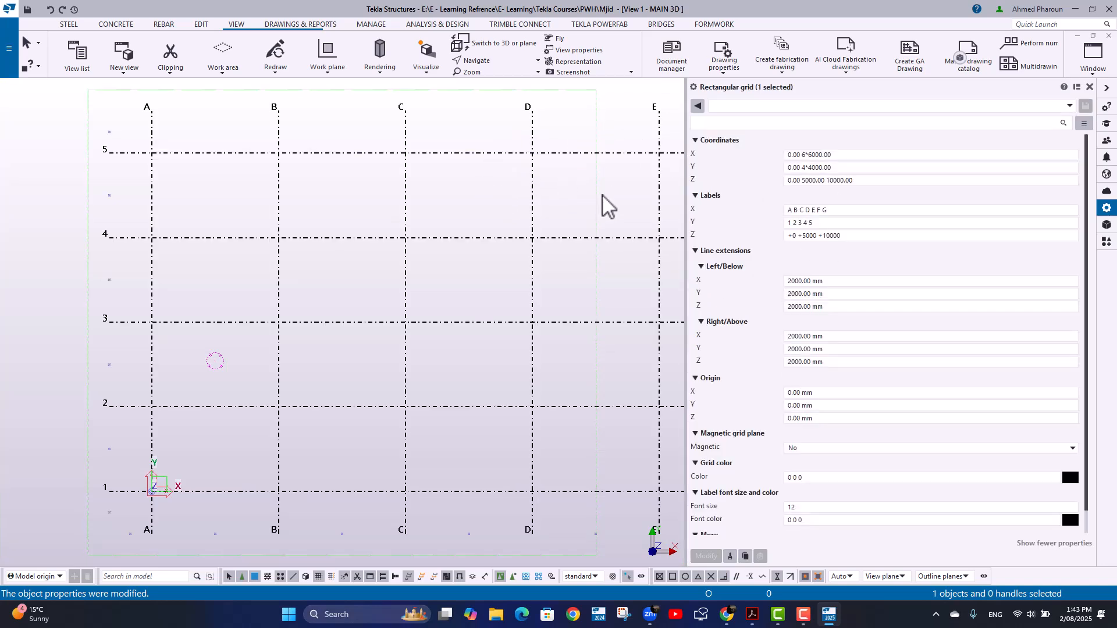
pyautogui.doubleClick(829, 169)
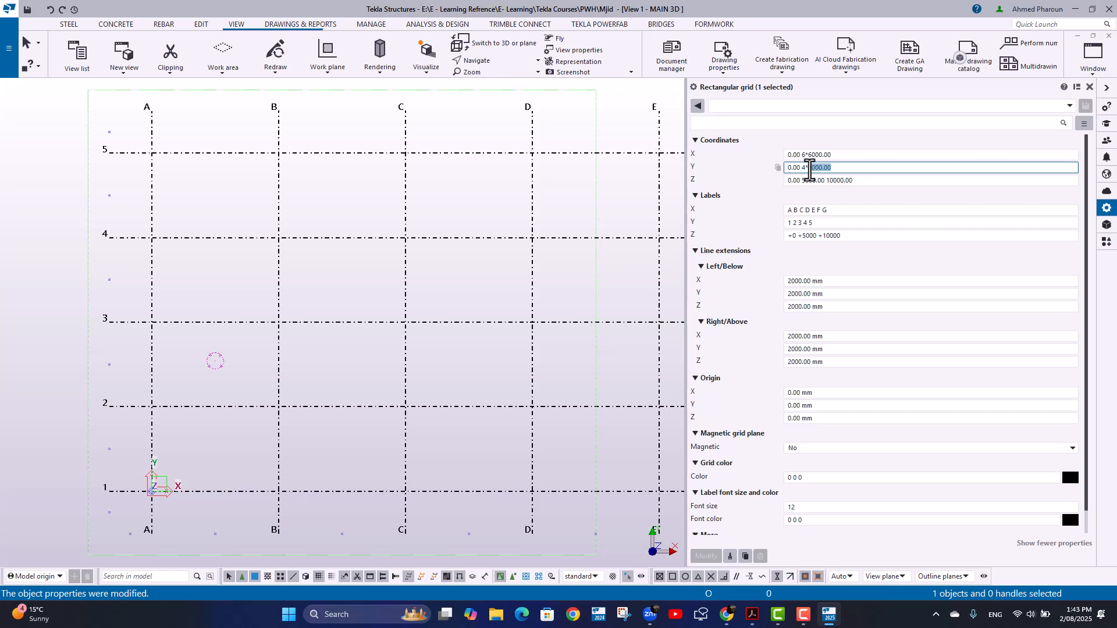
pyautogui.write('5000')
pyautogui.press('Return')
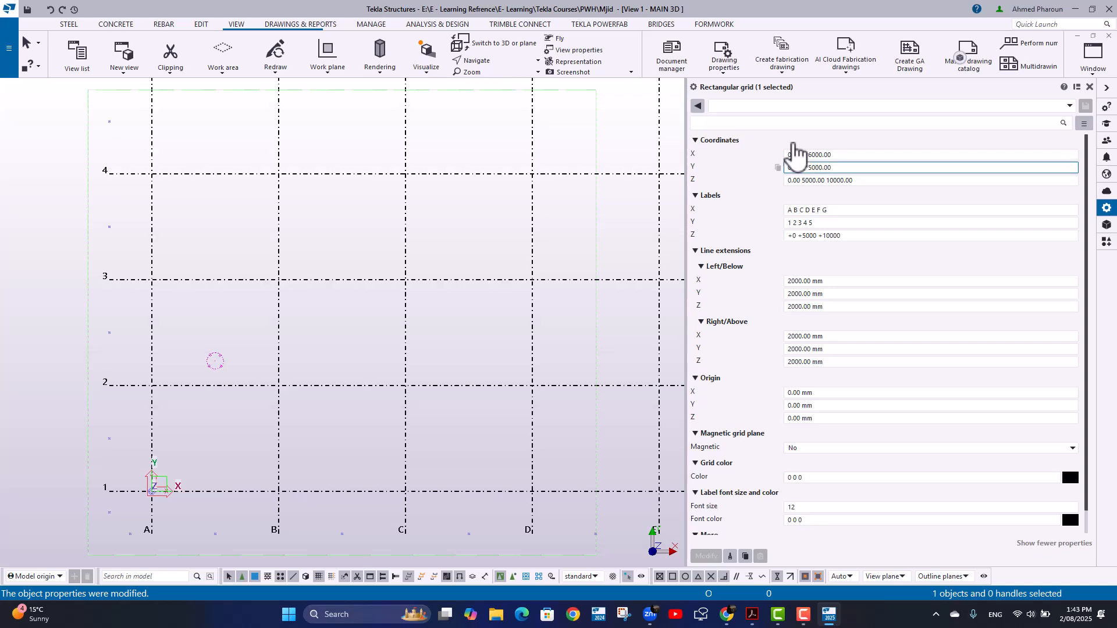
# - Examine the resized grid and its extents relative to the work area in plan and from an oblique 3D angle
pyautogui.scroll(-3, 349, 259)
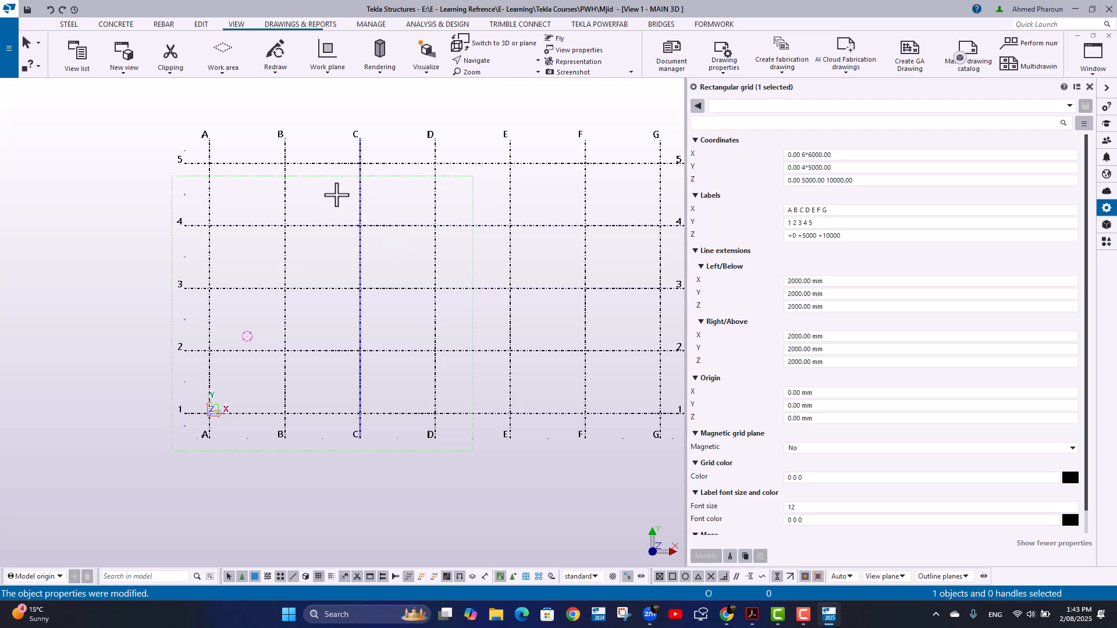
pyautogui.scroll(3, 207, 199)
pyautogui.moveTo(207, 199); pyautogui.dragTo(284, 100, button='middle')
pyautogui.scroll(-3, 233, 156)
pyautogui.moveTo(353, 235); pyautogui.dragTo(159, 277, button='middle')
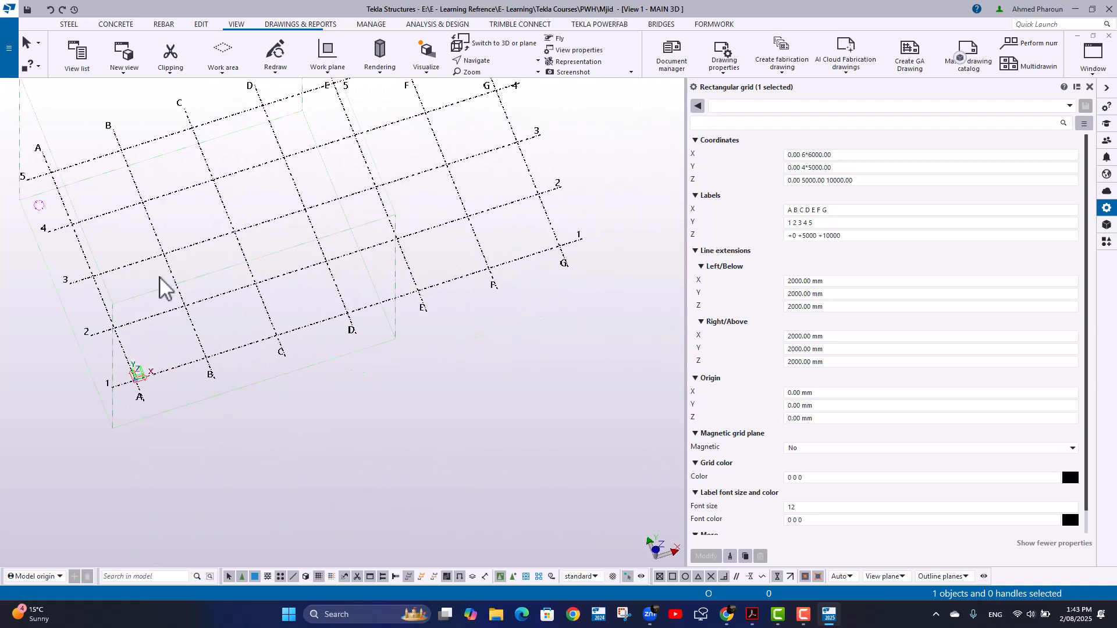
pyautogui.moveTo(414, 263); pyautogui.dragTo(435, 361, button='middle')
pyautogui.keyDown('ctrl'); pyautogui.moveTo(341, 318); pyautogui.dragTo(325, 265, button='middle'); pyautogui.keyUp('ctrl')
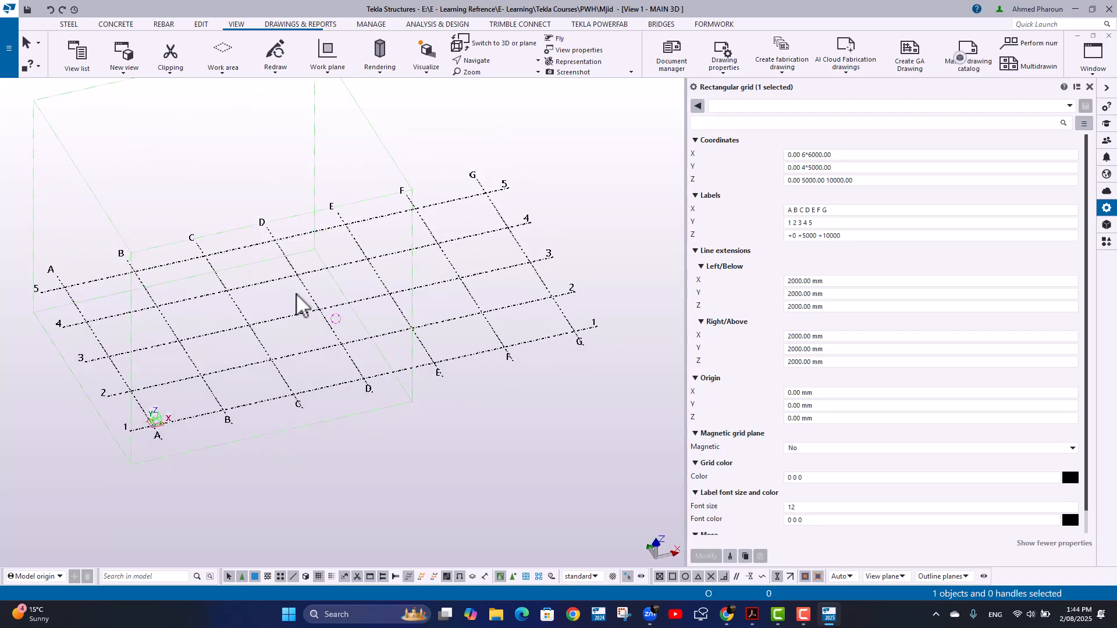
pyautogui.scroll(-2, 296, 294)
pyautogui.moveTo(379, 309); pyautogui.dragTo(508, 337, button='middle')
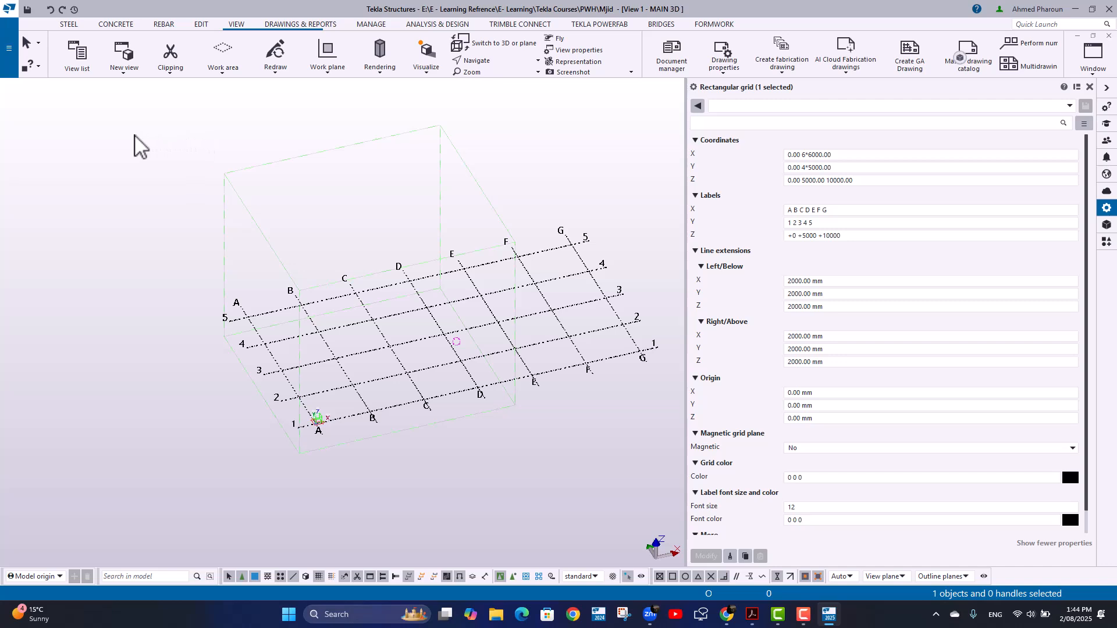
# - Deselect the grid and fit the work area to the entire model
pyautogui.click(125, 152)
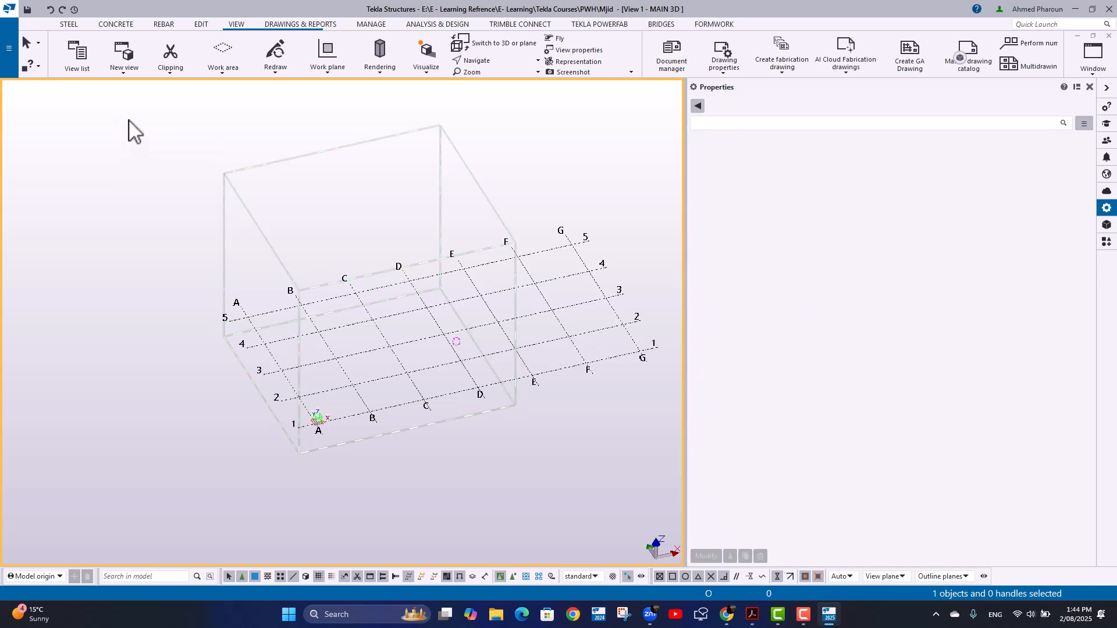
pyautogui.rightClick(131, 143)
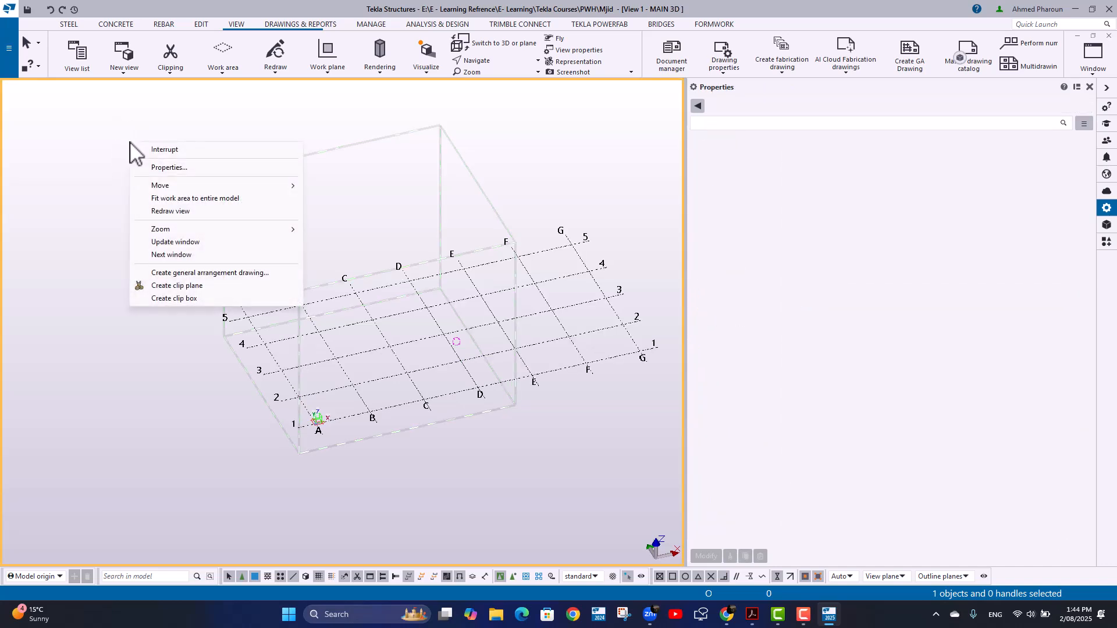
pyautogui.click(186, 199)
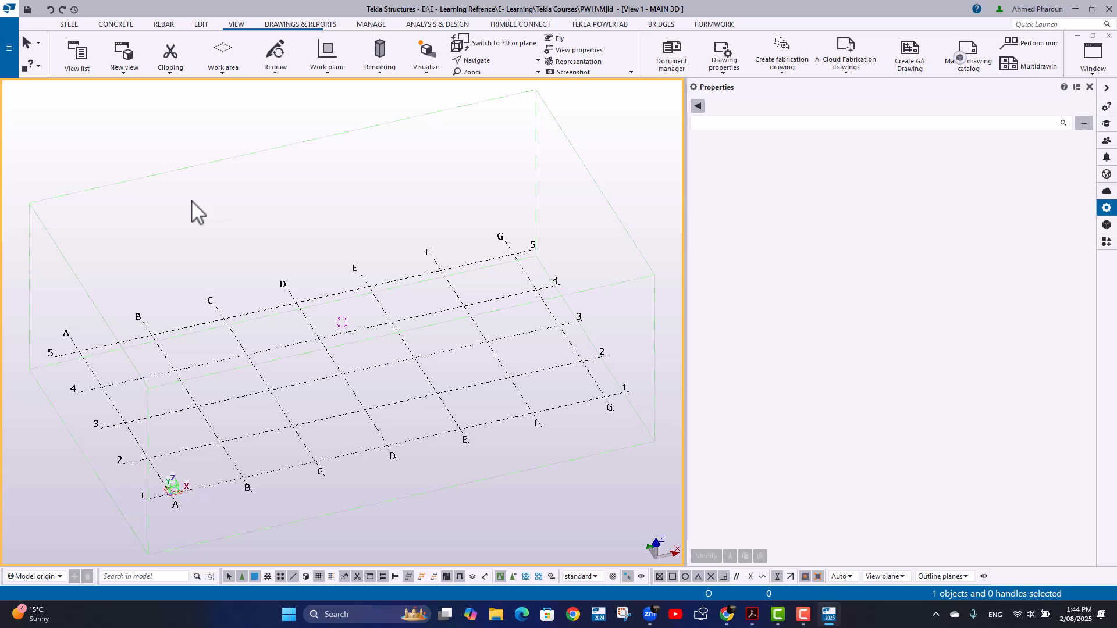
# - Select the rectangular grid and review how its X, Y and Z coordinates are defined
pyautogui.click(376, 289)
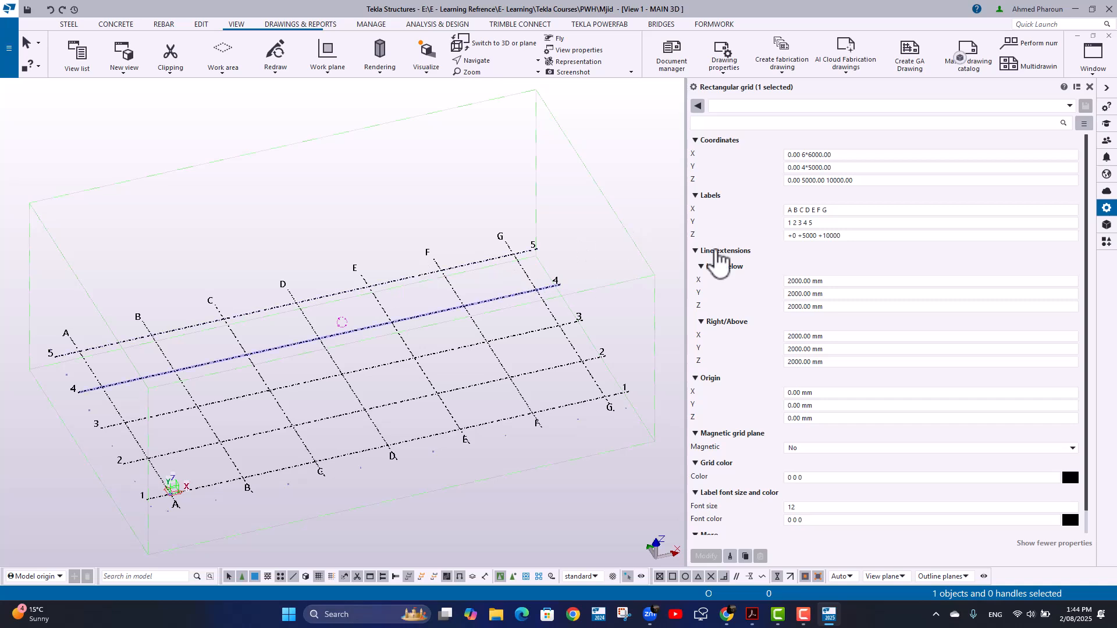
pyautogui.click(849, 154)
pyautogui.moveTo(850, 154); pyautogui.dragTo(785, 154)
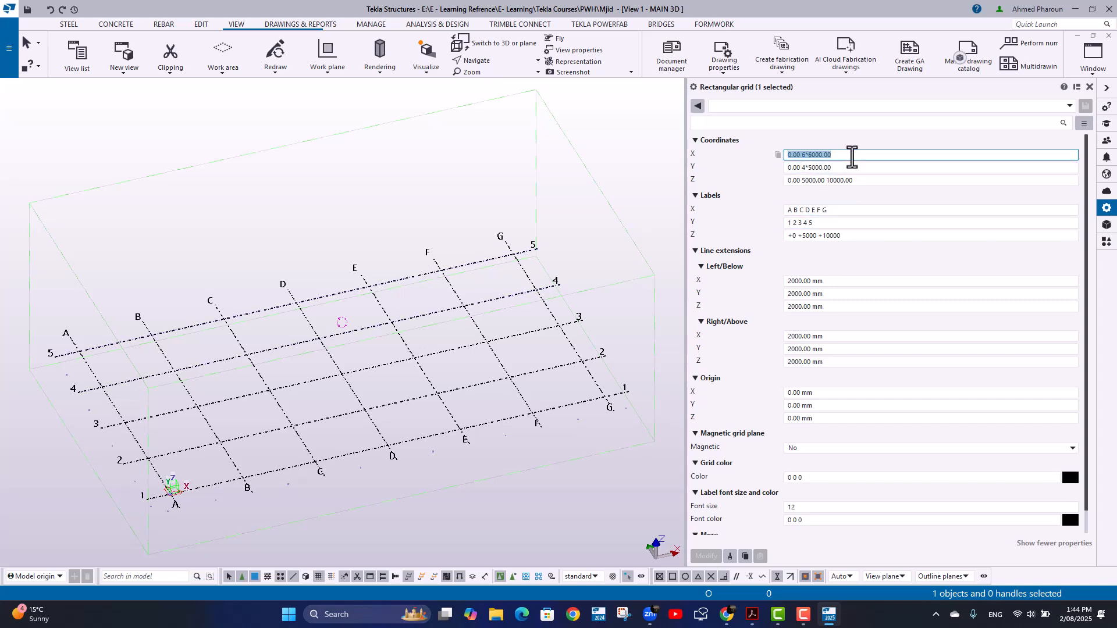
pyautogui.click(831, 167)
pyautogui.moveTo(830, 167); pyautogui.dragTo(783, 180)
pyautogui.click(822, 181)
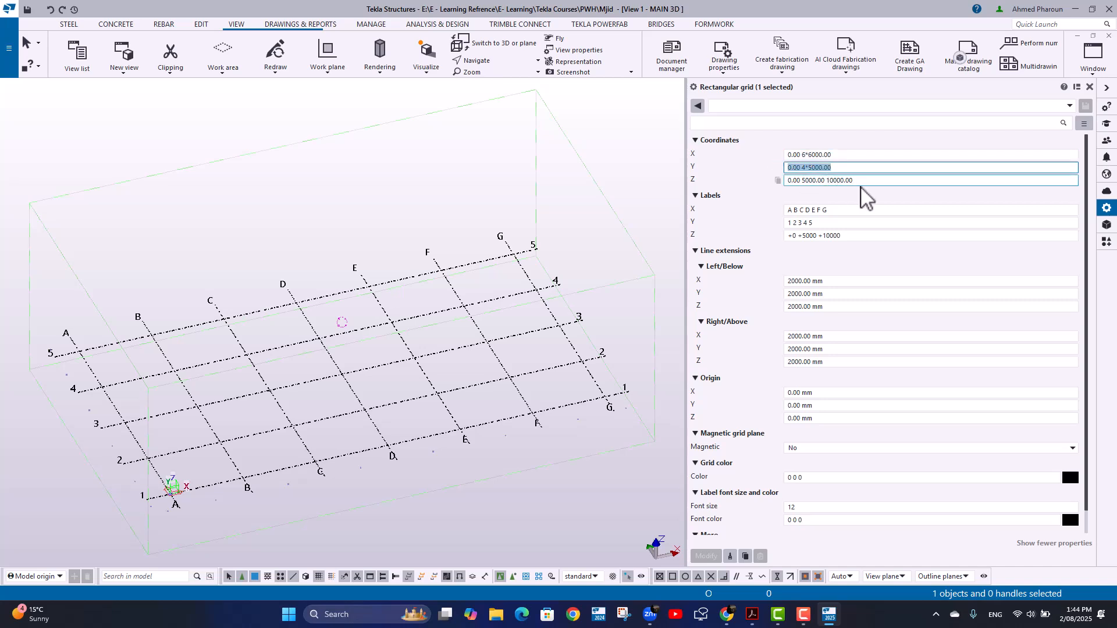
pyautogui.moveTo(868, 181); pyautogui.dragTo(765, 187)
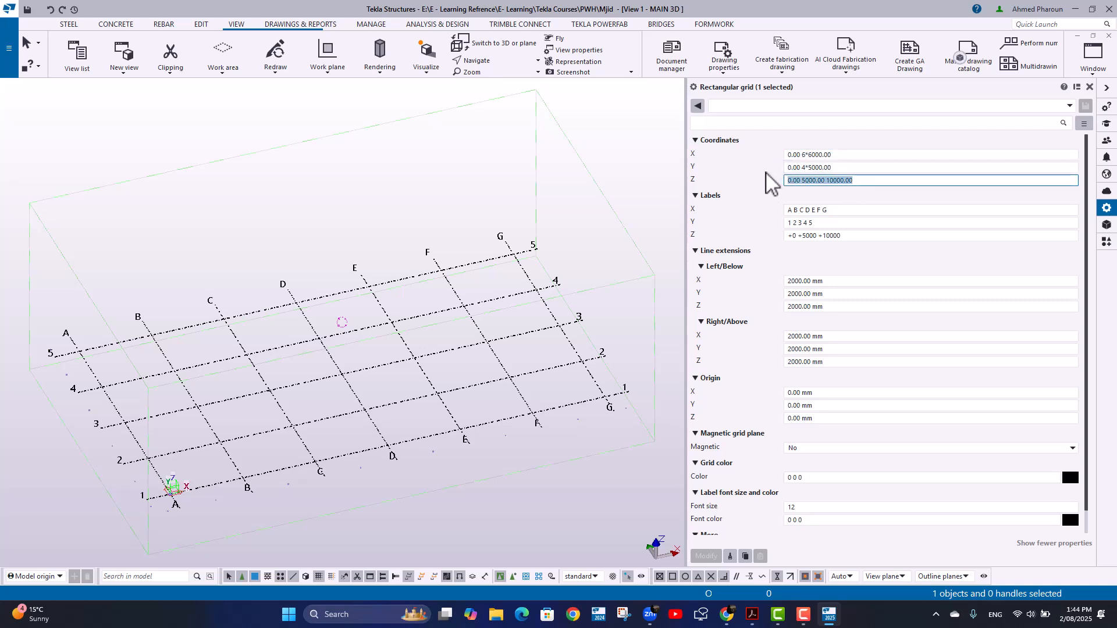
pyautogui.click(840, 155)
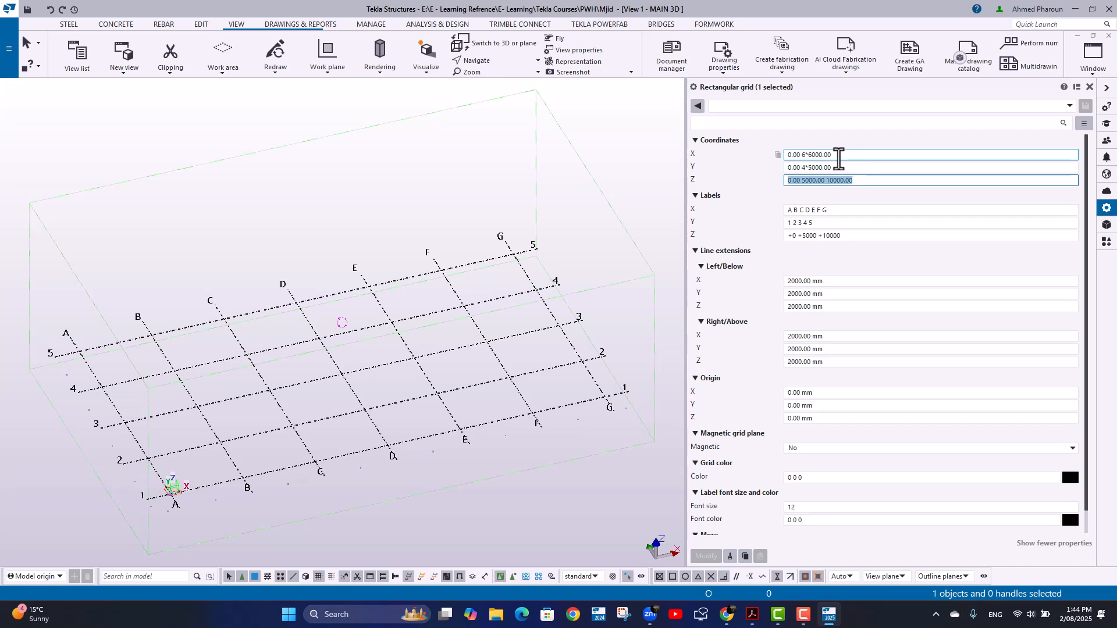
pyautogui.moveTo(840, 155); pyautogui.dragTo(773, 159)
pyautogui.moveTo(841, 168); pyautogui.dragTo(794, 168)
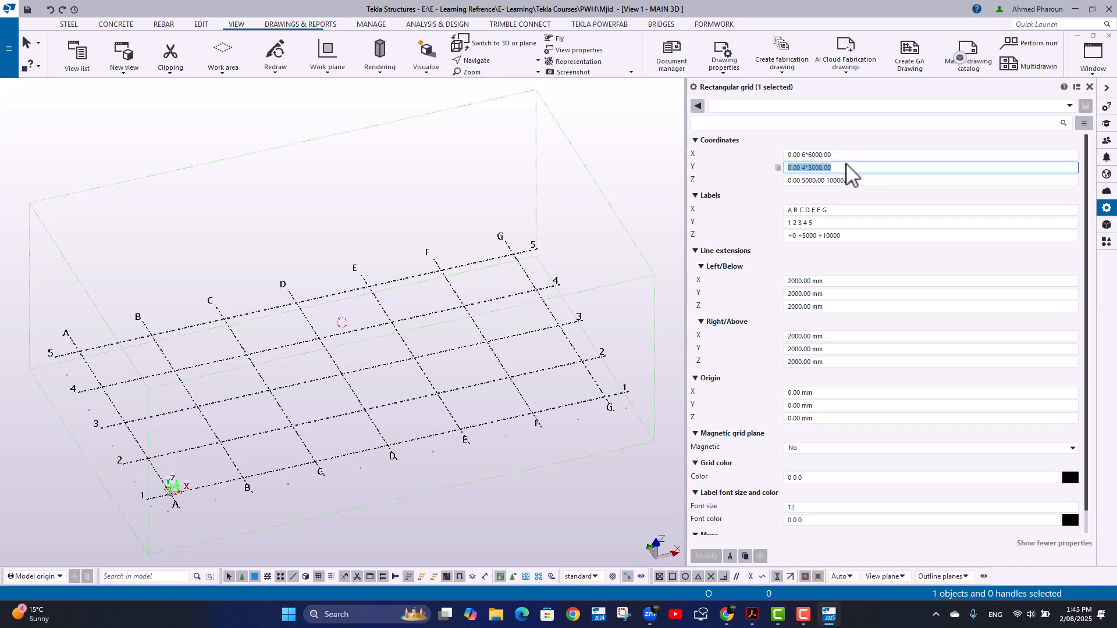
# - Set the rectangular grid's Z coordinates to 0, 5000, 9000 and 10000 mm, and deselect the grid
pyautogui.moveTo(854, 181); pyautogui.dragTo(790, 185)
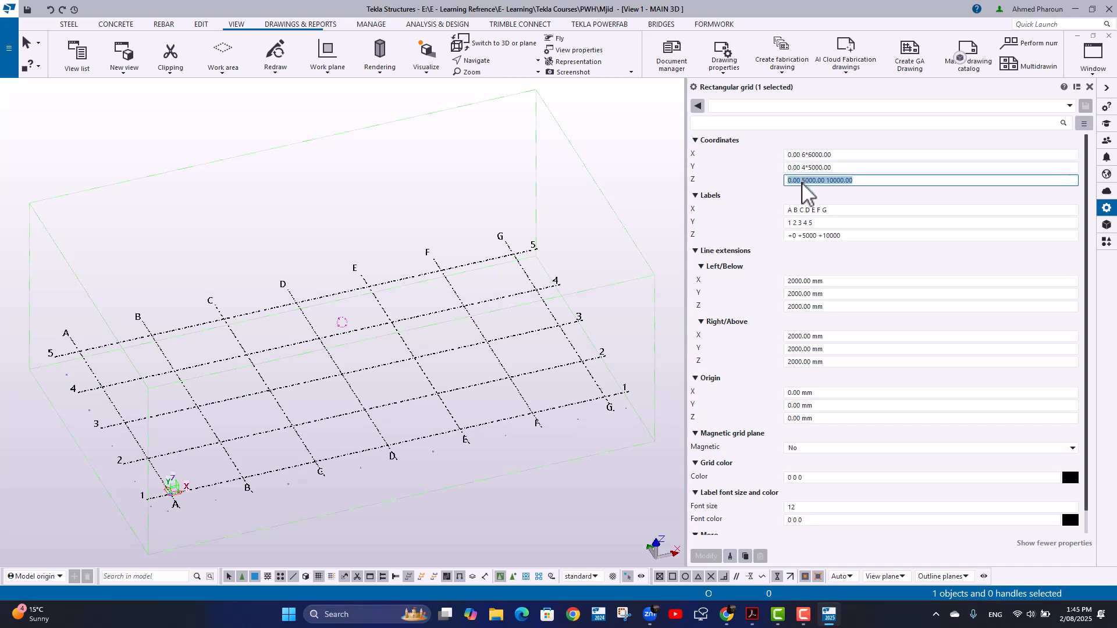
pyautogui.click(864, 181)
pyautogui.press('BackSpace')
pyautogui.press('BackSpace')
pyautogui.press('BackSpace')
pyautogui.press('BackSpace')
pyautogui.press('BackSpace')
pyautogui.press('BackSpace')
pyautogui.press('BackSpace')
pyautogui.press('BackSpace')
pyautogui.press('BackSpace')
pyautogui.press('BackSpace')
pyautogui.press('BackSpace')
pyautogui.press('BackSpace')
pyautogui.press('BackSpace')
pyautogui.press('BackSpace')
pyautogui.press('BackSpace')
pyautogui.press('BackSpace')
pyautogui.press('BackSpace')
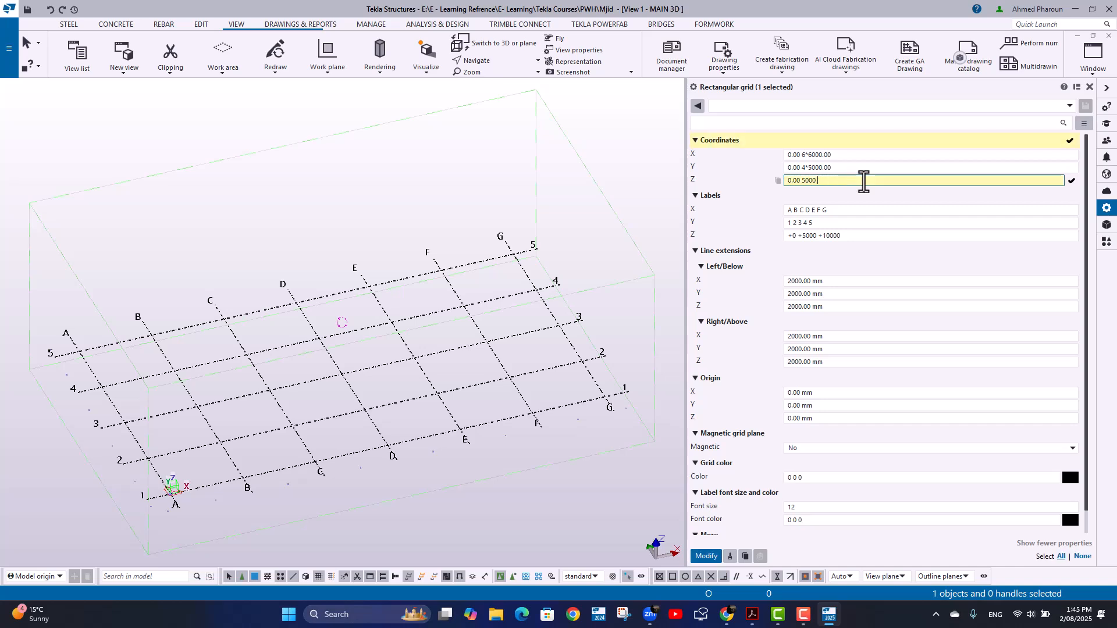
pyautogui.write('500')
pyautogui.press('BackSpace')
pyautogui.press('BackSpace')
pyautogui.press('BackSpace')
pyautogui.press('BackSpace')
pyautogui.write('500')
pyautogui.write('0')
pyautogui.write('10000')
pyautogui.press('Return')
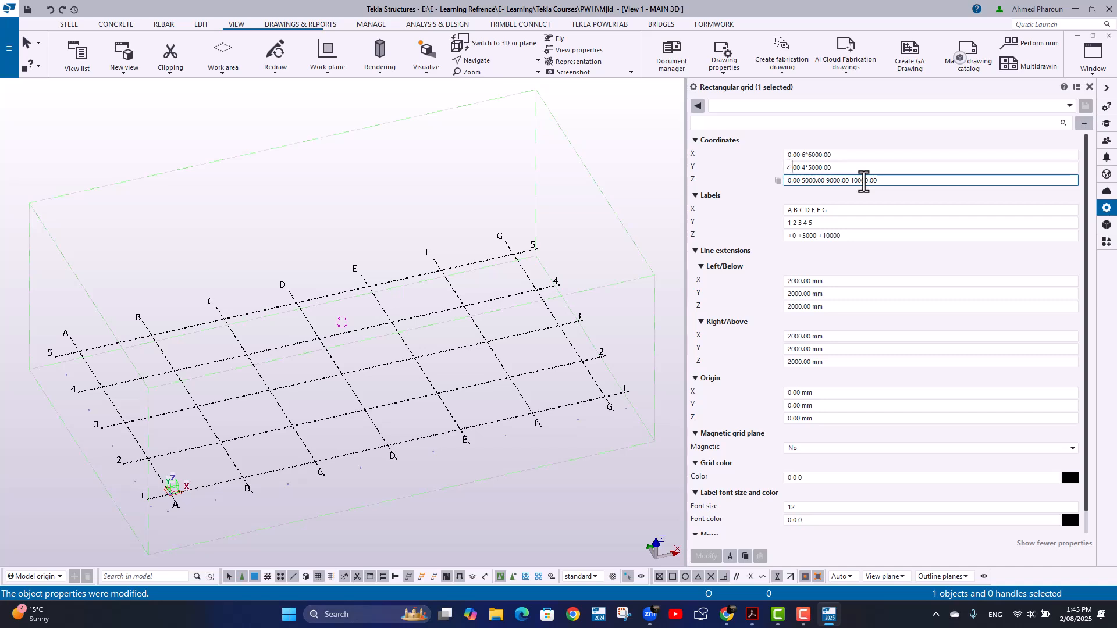
pyautogui.click(287, 187)
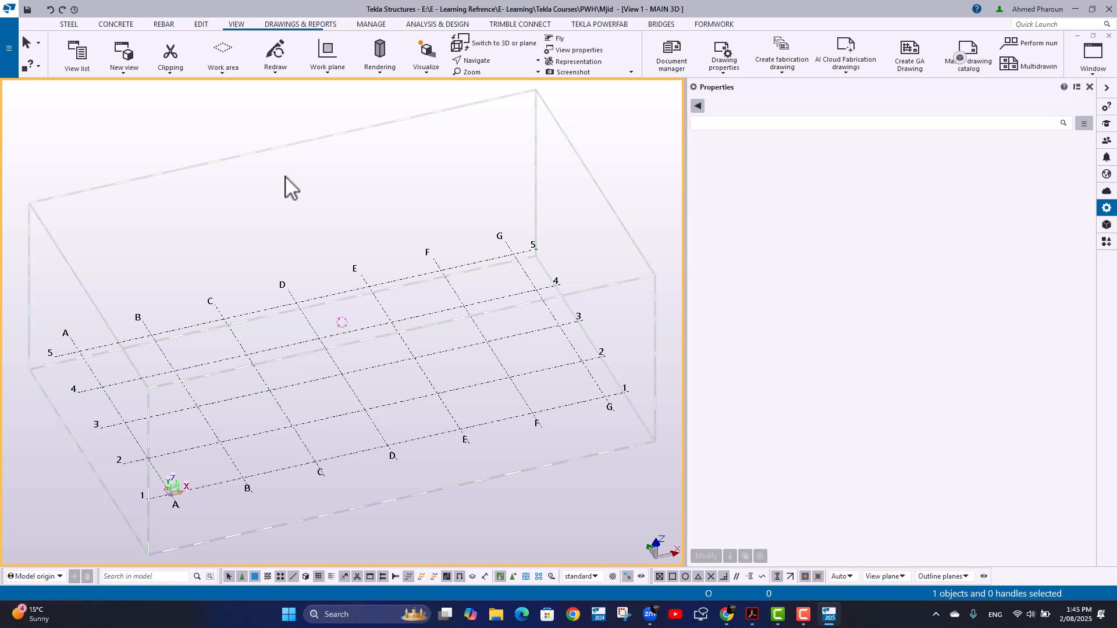
# - Create a two-point view along grid line 5 from A to B in plan, and show it as a flat elevation
pyautogui.hotkey('ctrl', 'p')
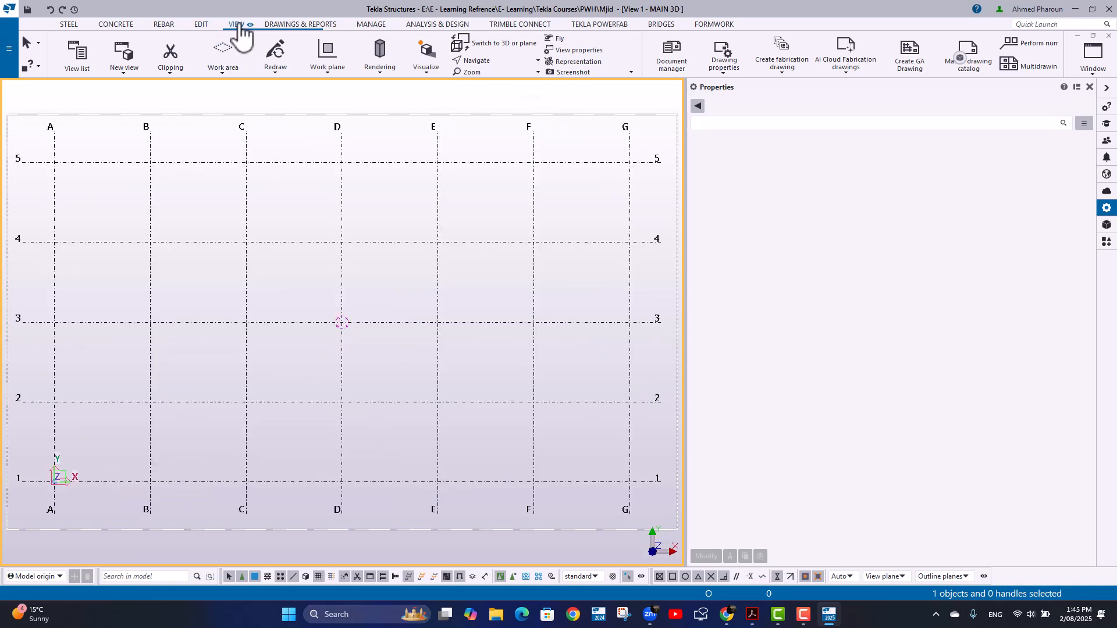
pyautogui.click(122, 71)
pyautogui.click(130, 138)
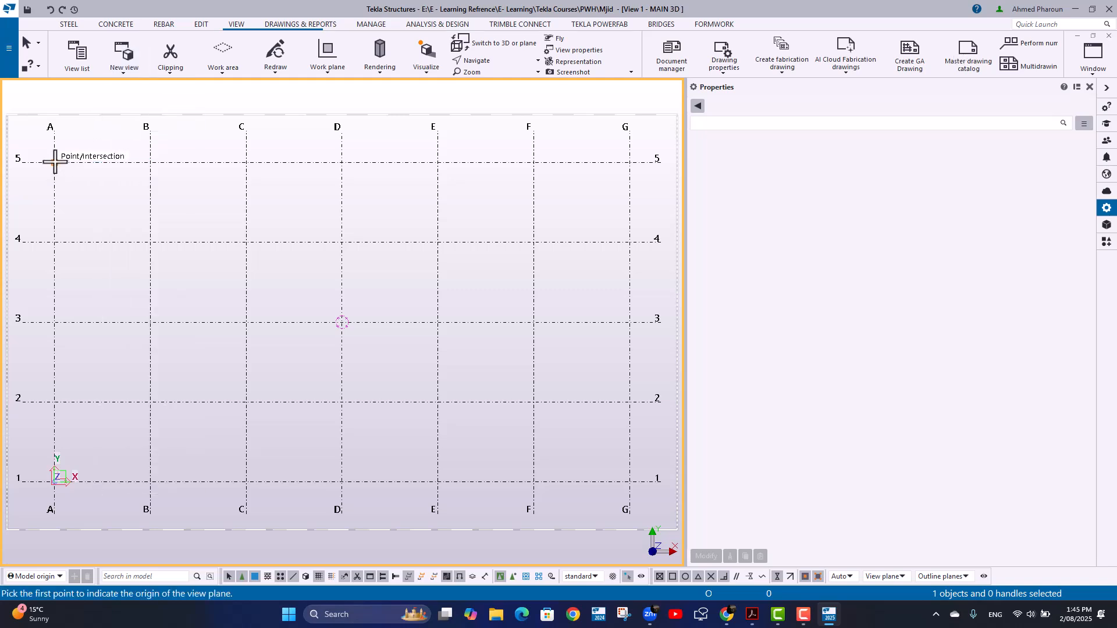
pyautogui.click(55, 162)
pyautogui.click(150, 161)
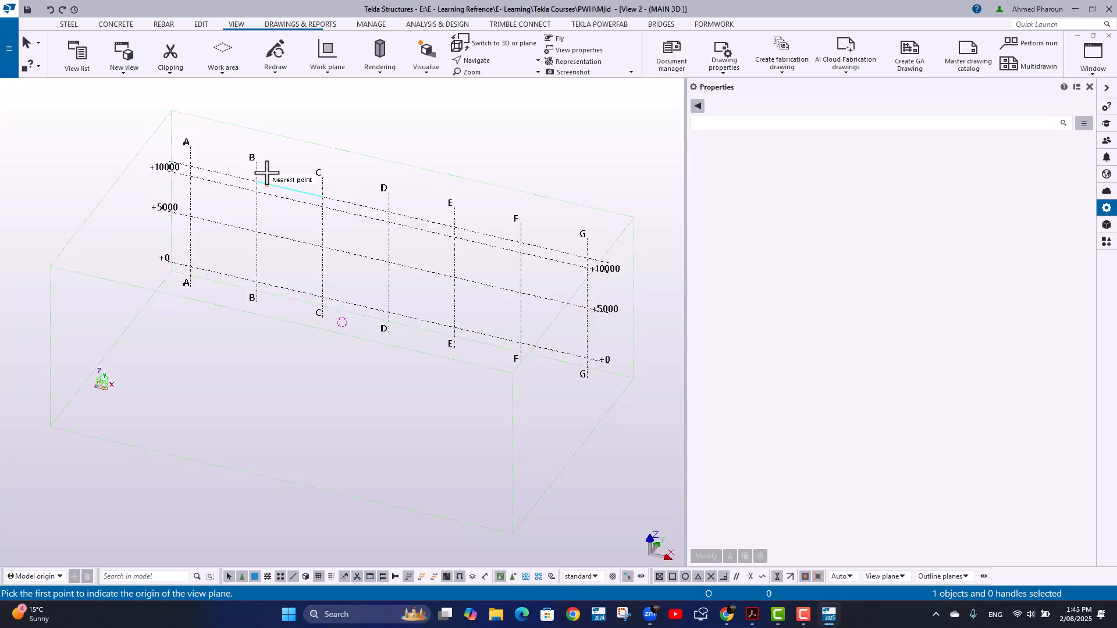
pyautogui.press('Escape')
pyautogui.hotkey('ctrl', 'p')
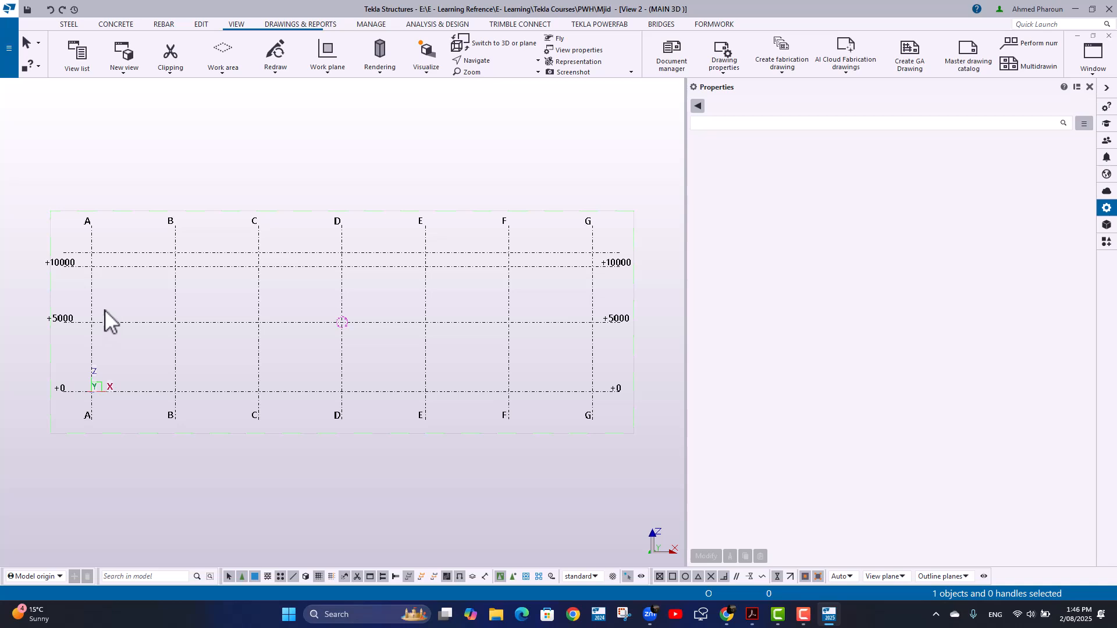
# - Select the grid in the elevation and measure the vertical distance between each pair of successive levels
pyautogui.click(115, 267)
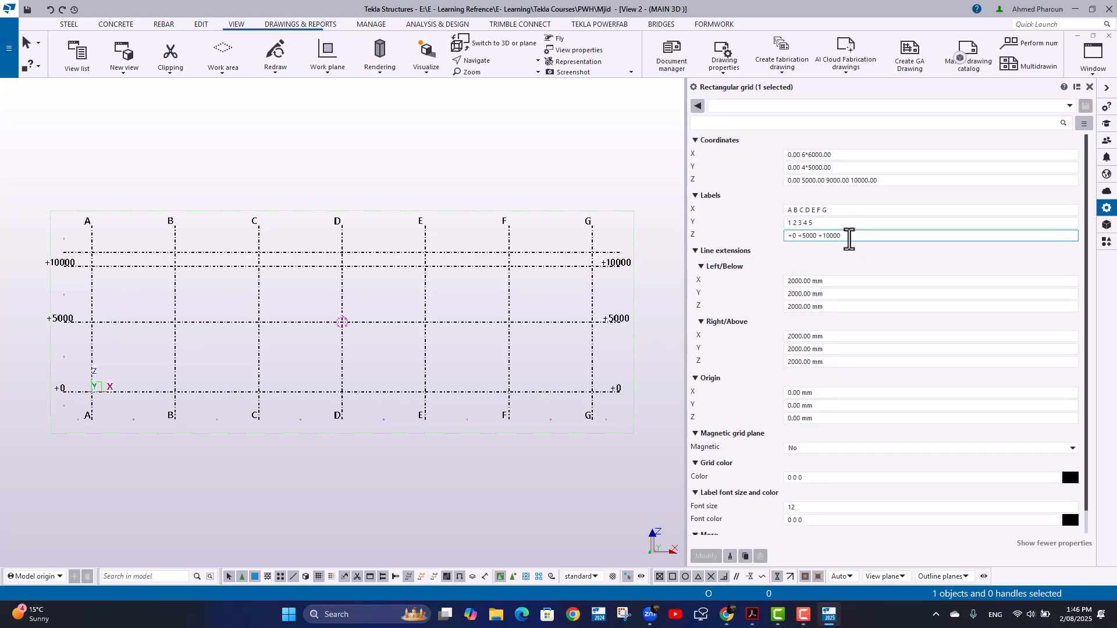
pyautogui.moveTo(847, 239); pyautogui.dragTo(743, 234)
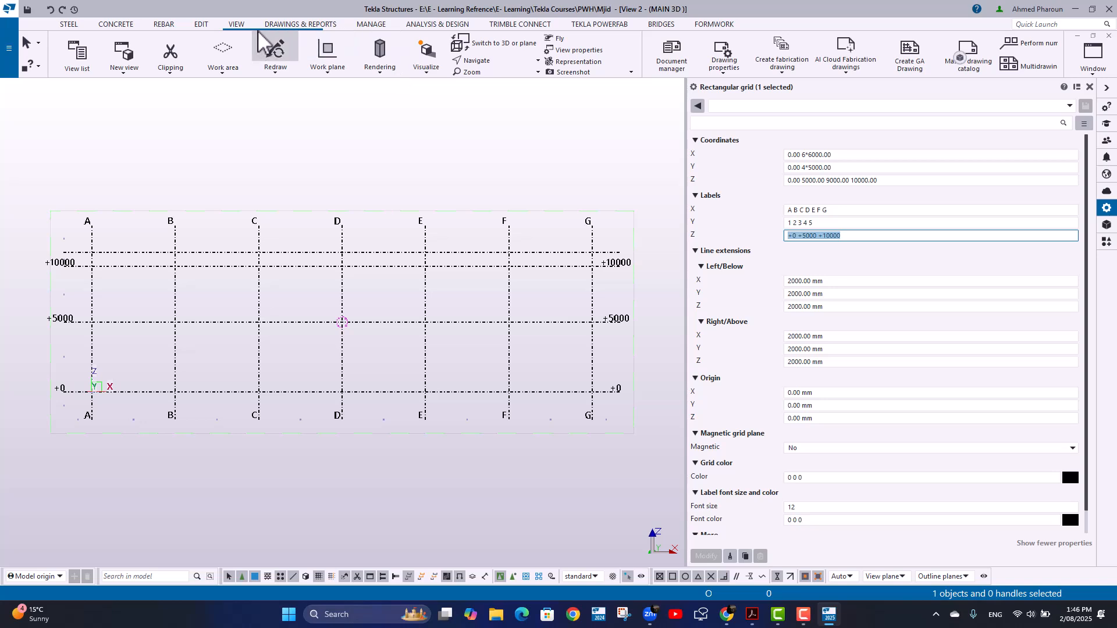
pyautogui.click(201, 24)
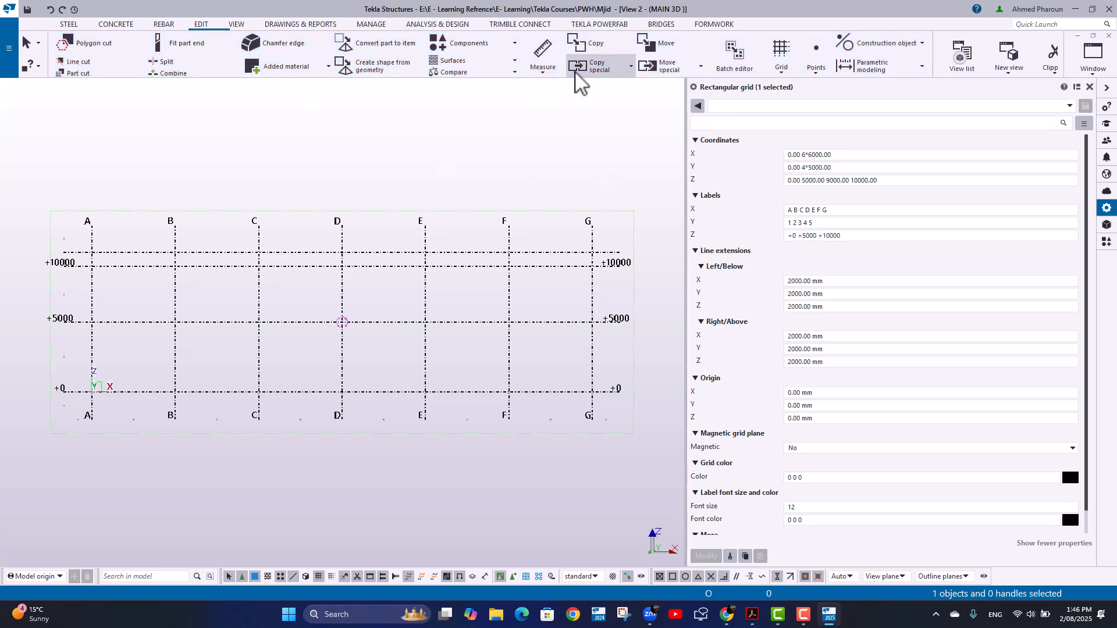
pyautogui.click(558, 55)
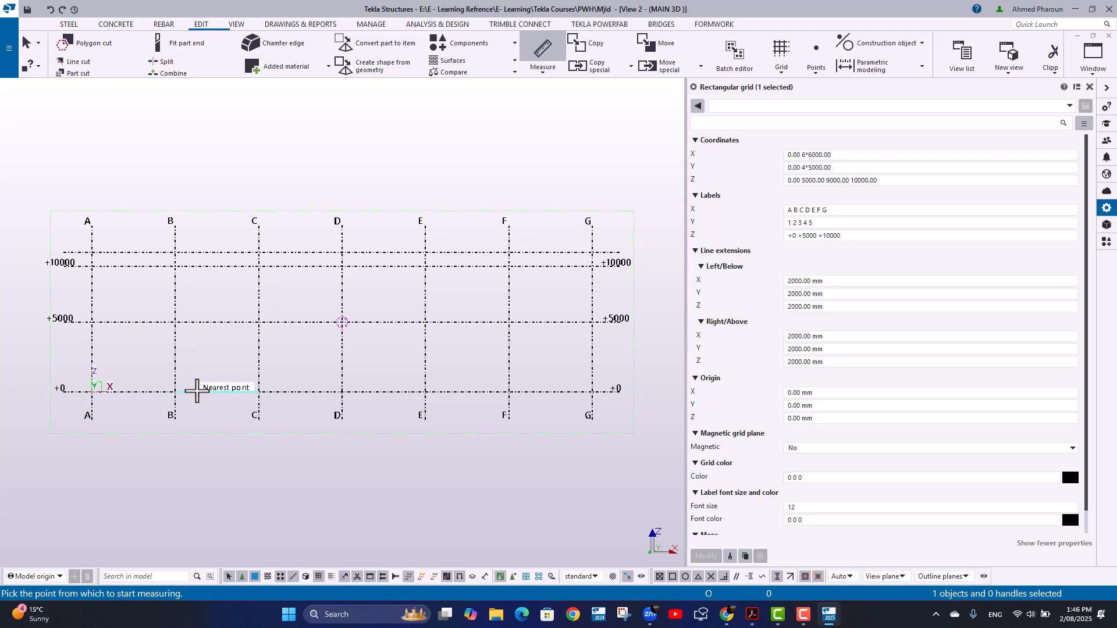
pyautogui.click(197, 391)
pyautogui.click(198, 322)
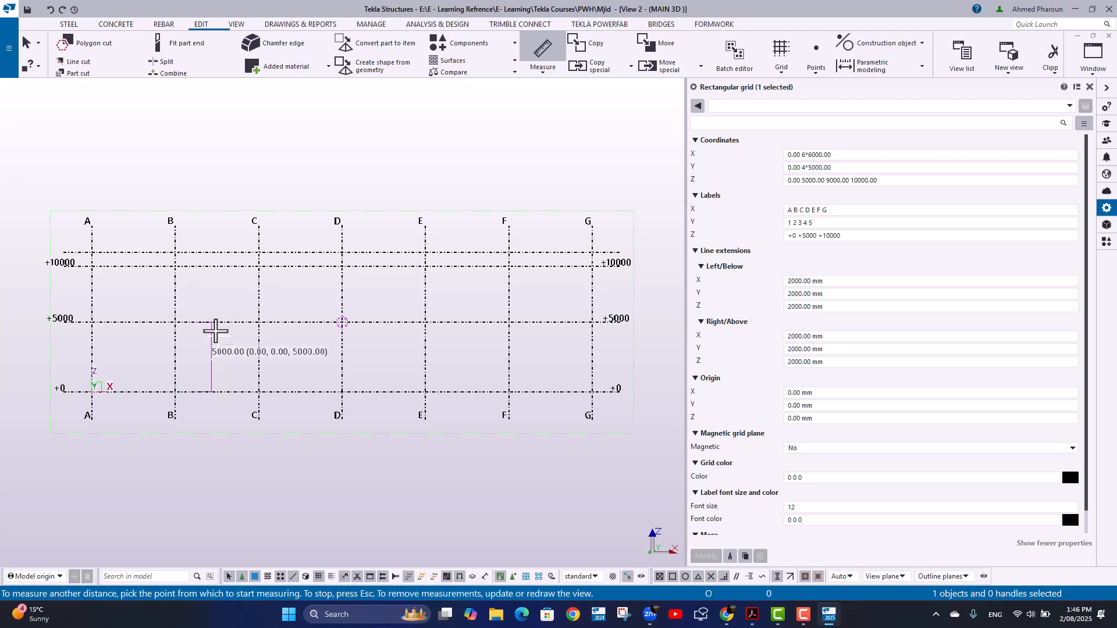
pyautogui.click(203, 322)
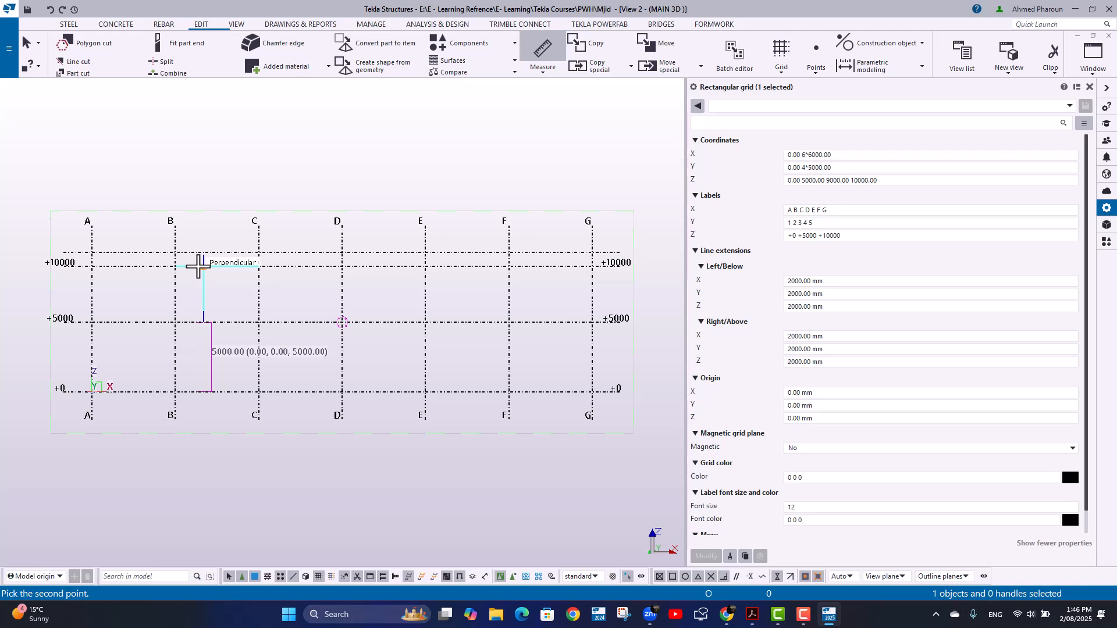
pyautogui.click(204, 268)
pyautogui.click(223, 297)
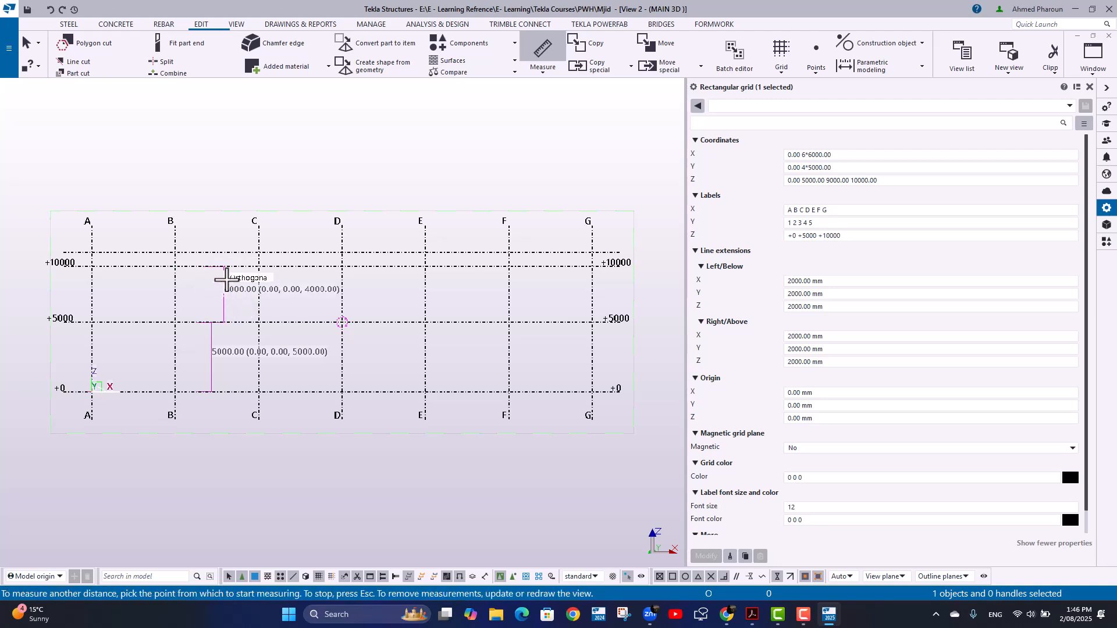
pyautogui.click(223, 266)
pyautogui.click(223, 253)
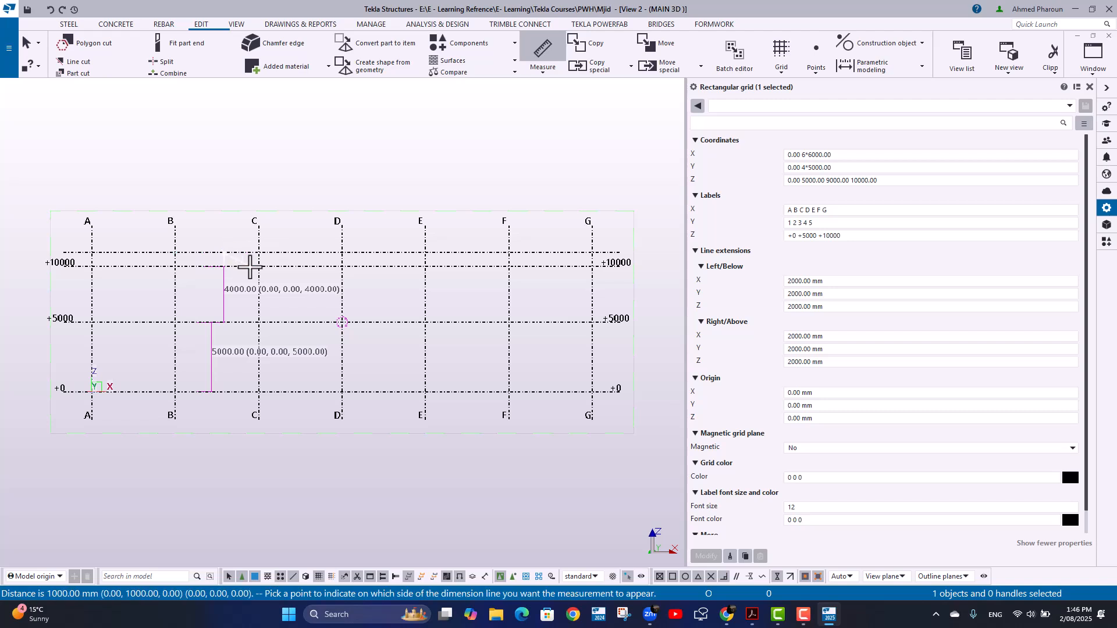
pyautogui.click(251, 266)
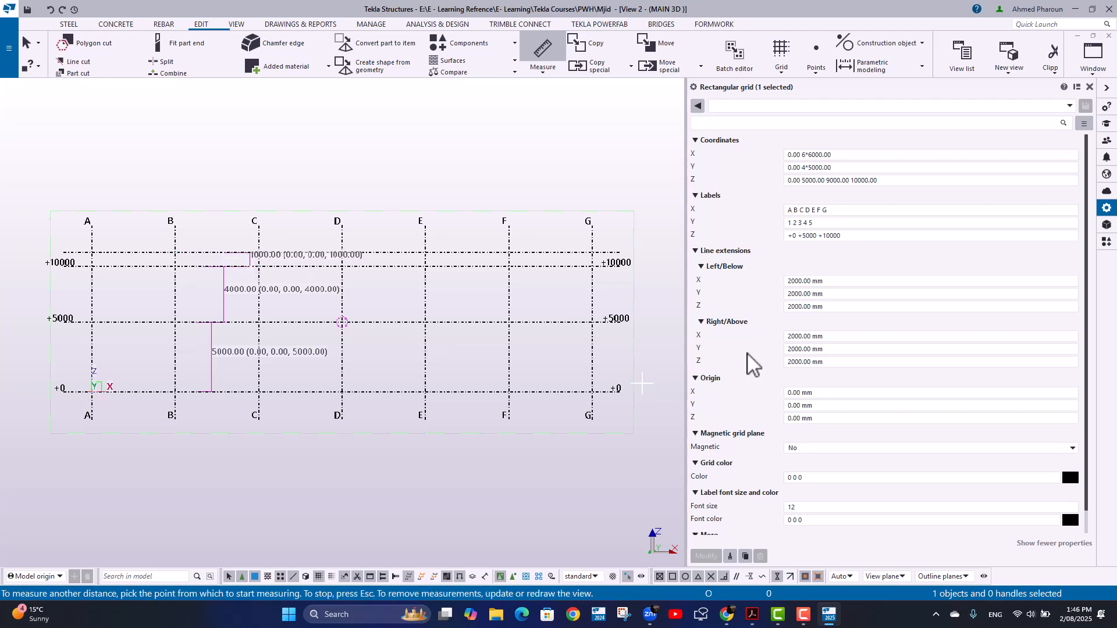
# - Label the grid's Z levels RL+0.000, RL+5.000, RL+9.000 and RL+10.000, and deselect the grid
pyautogui.moveTo(858, 236); pyautogui.dragTo(780, 234)
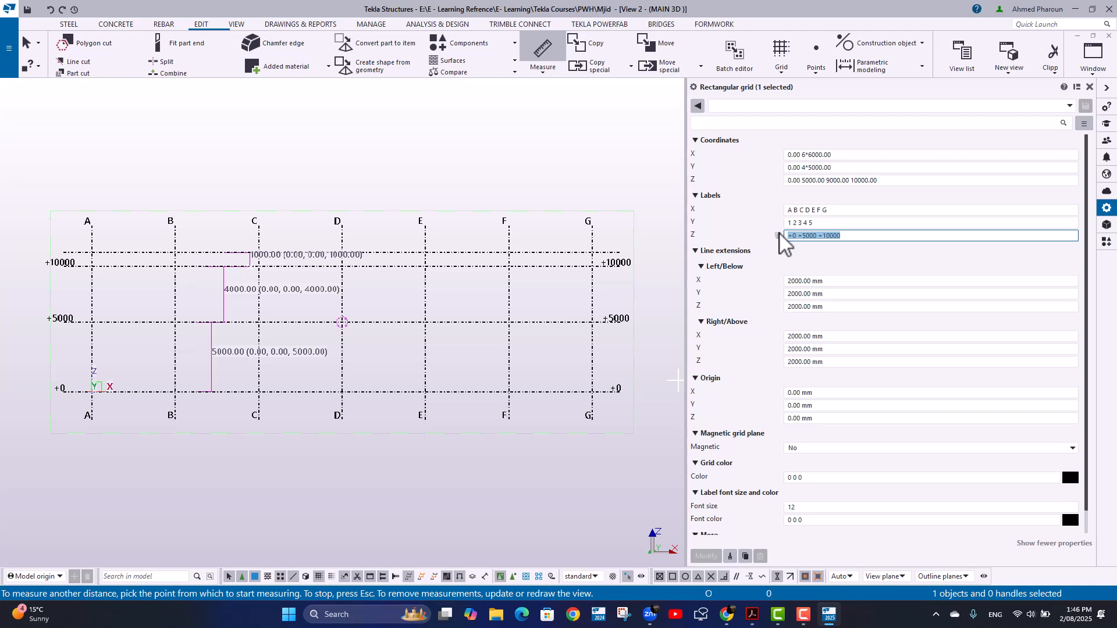
pyautogui.write('RL+')
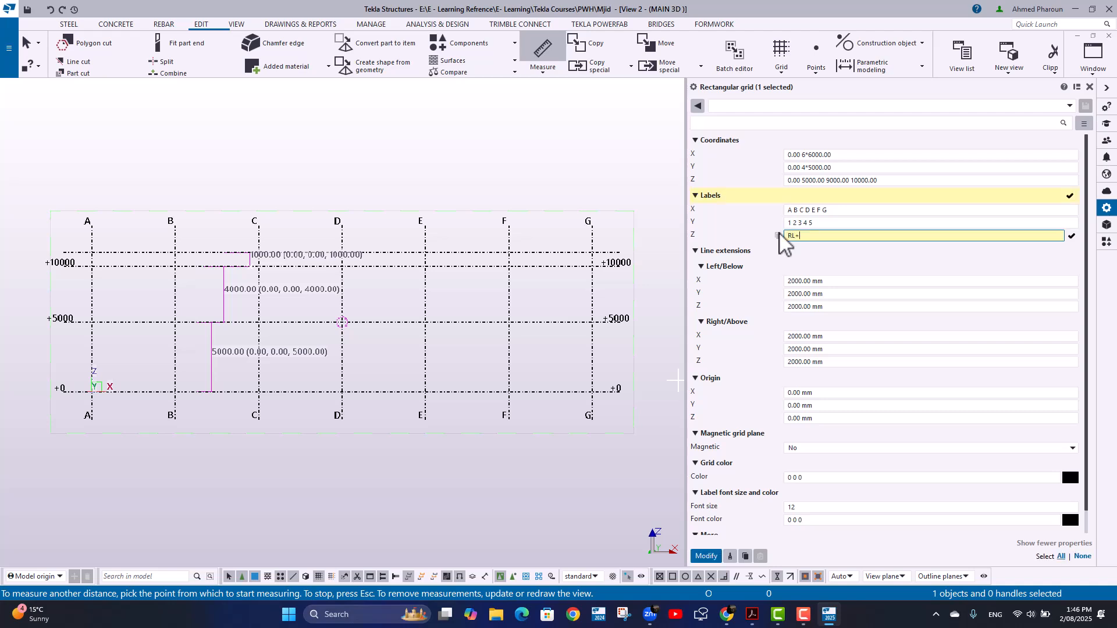
pyautogui.write('0.00')
pyautogui.write('0 RL')
pyautogui.write('5.000')
pyautogui.write('+')
pyautogui.write(' RL')
pyautogui.write('+9')
pyautogui.write('.000 ')
pyautogui.write('RL+10.000')
pyautogui.press('Return')
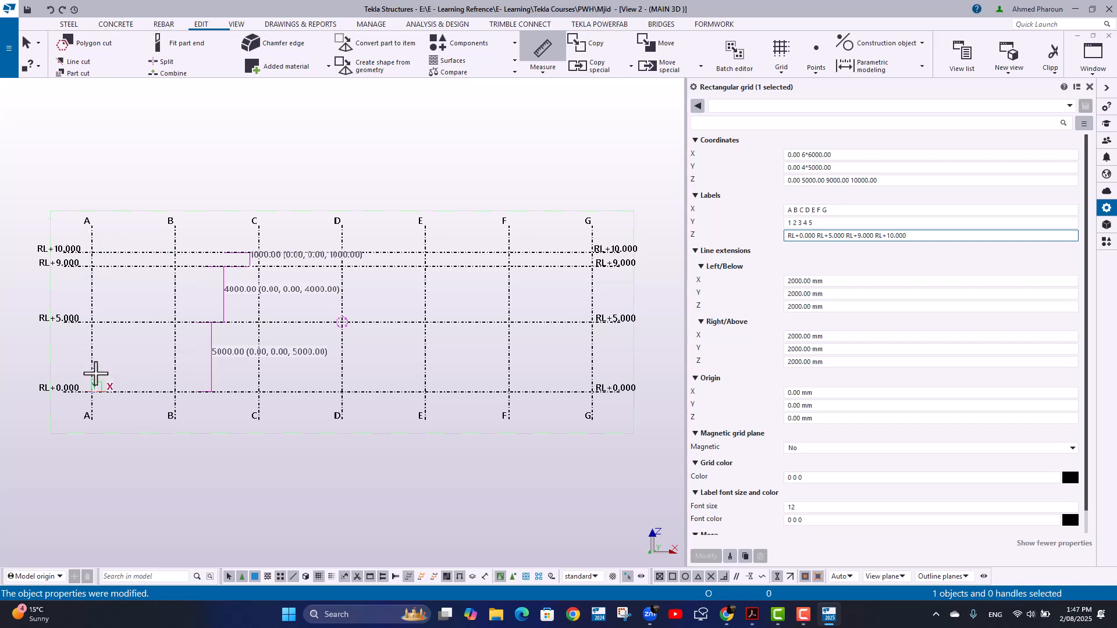
pyautogui.moveTo(257, 251); pyautogui.dragTo(304, 266, button='middle')
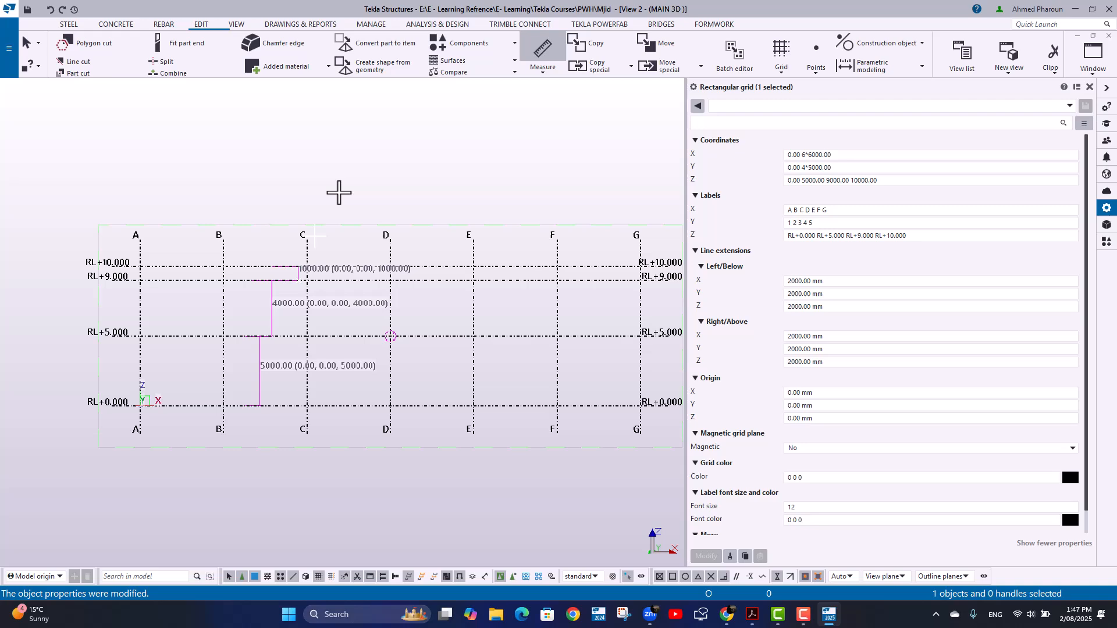
pyautogui.click(305, 184)
pyautogui.moveTo(308, 214); pyautogui.dragTo(240, 213, button='middle')
# - Reselect the grid in View 1 and set its X labels to the numbers 1 to 14, separated by spaces
pyautogui.hotkey('ctrl', 'Tab')
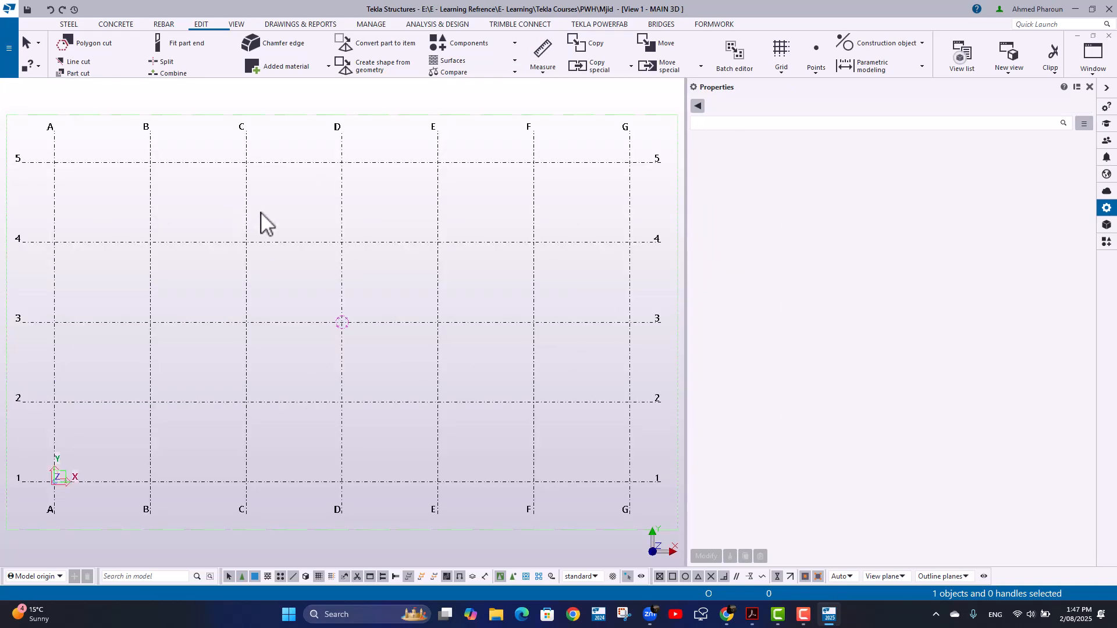
pyautogui.click(277, 238)
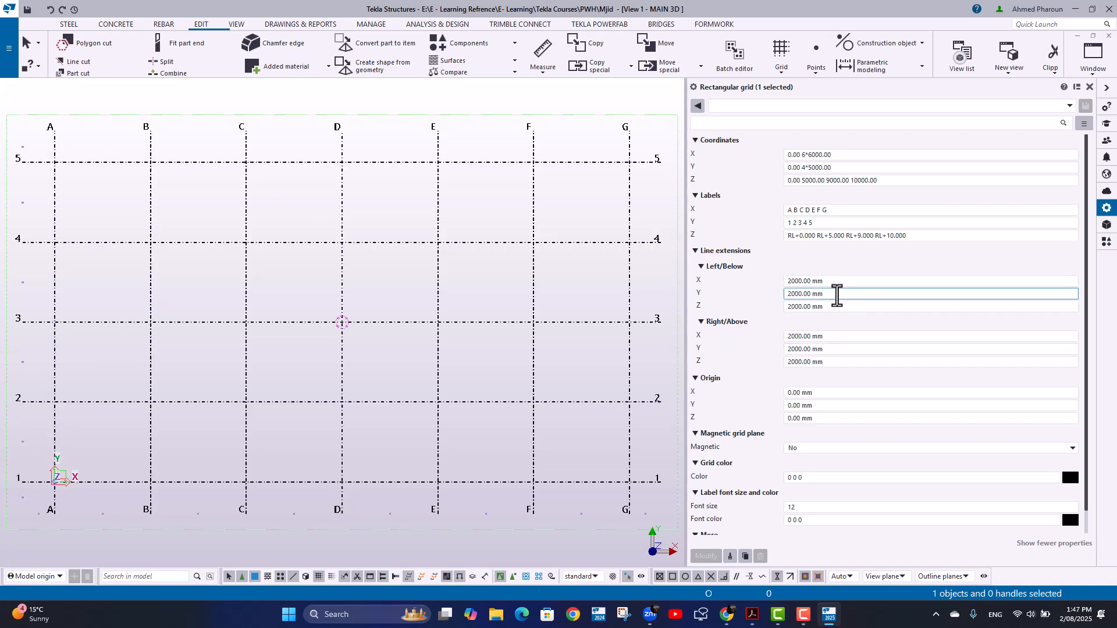
pyautogui.moveTo(843, 211); pyautogui.dragTo(677, 203)
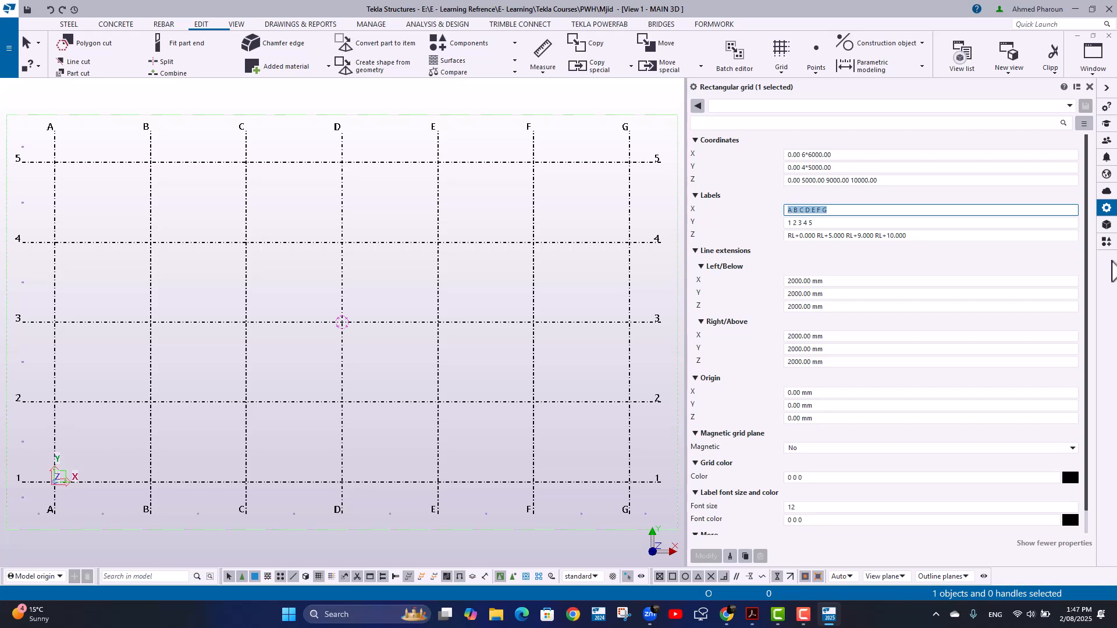
pyautogui.write('1')
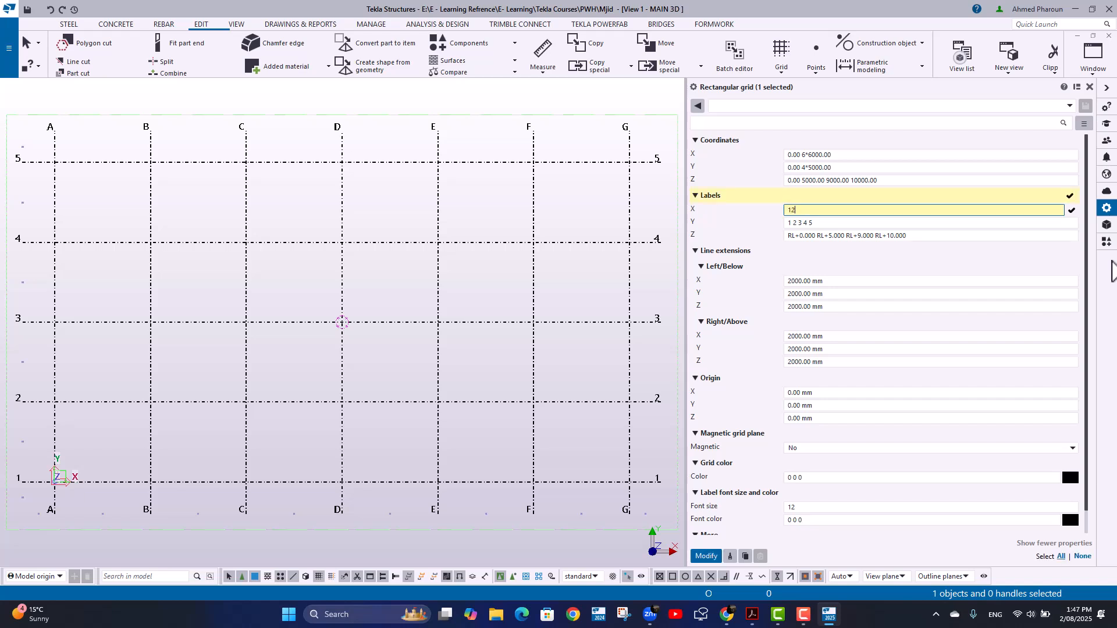
pyautogui.write(' 2 3 4 5 6 7 8 9 10 11 12 13 14')
pyautogui.press('Return')
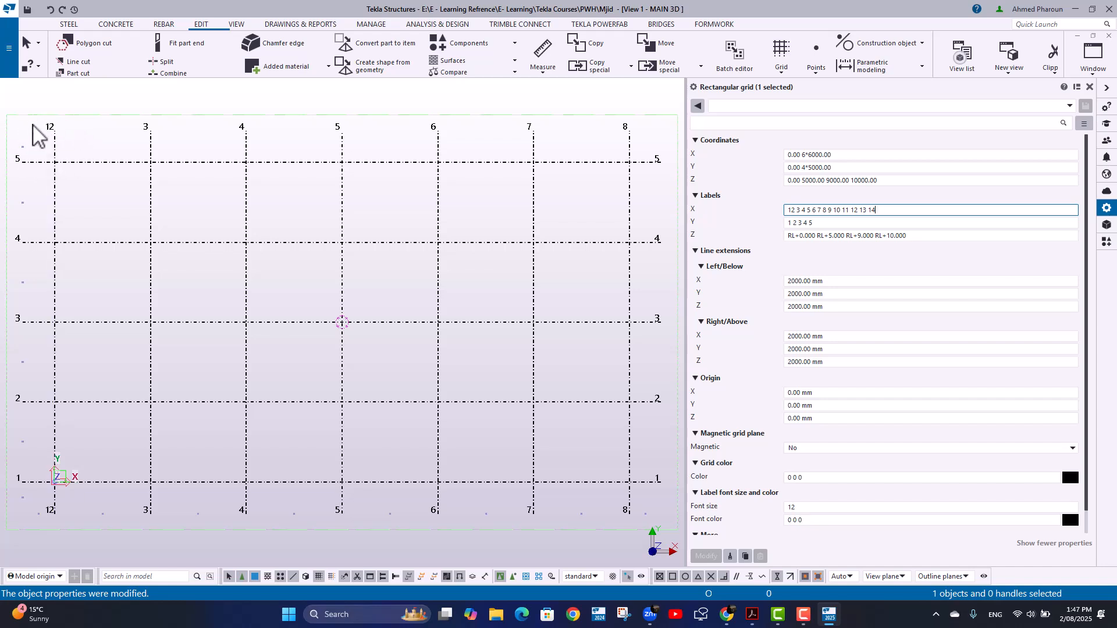
pyautogui.click(791, 210)
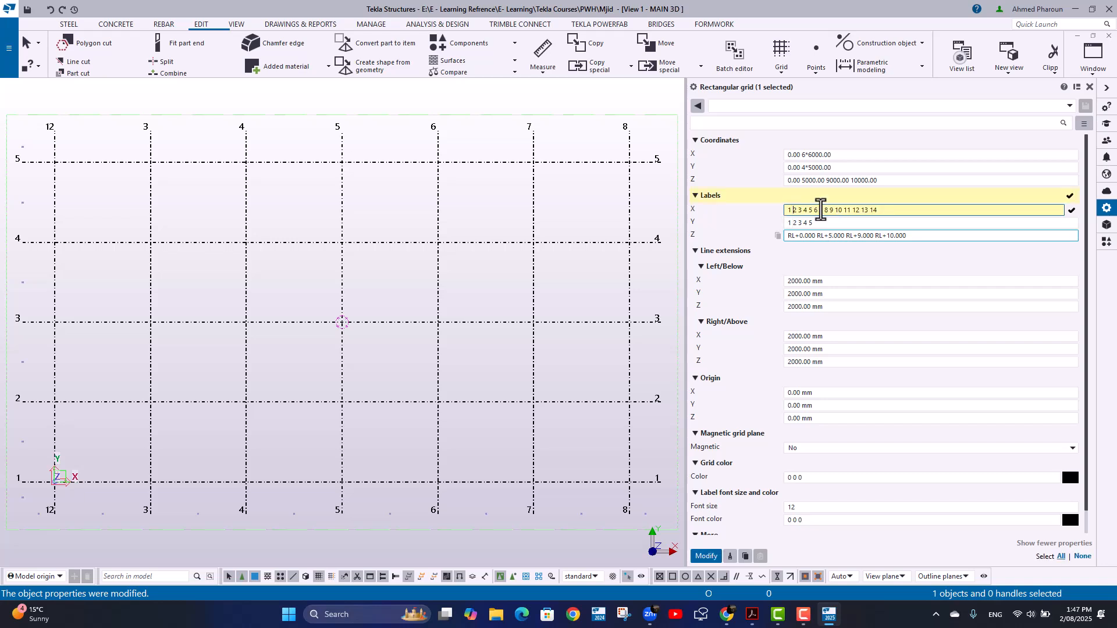
pyautogui.click(702, 555)
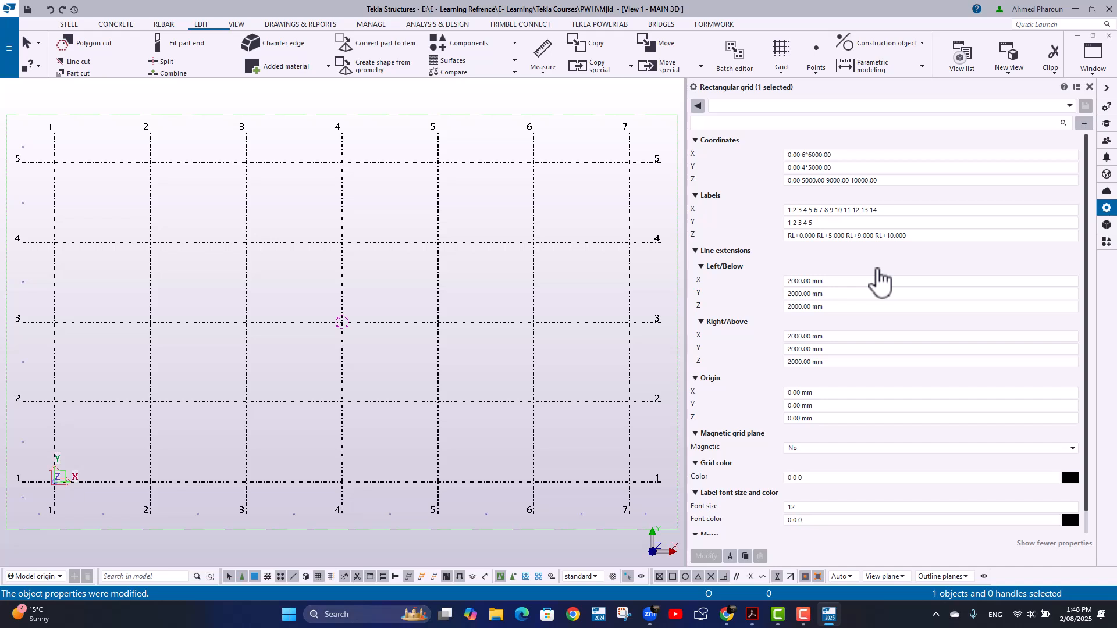
# - Replace the grid's Y labels with only A and B
pyautogui.click(822, 224)
pyautogui.moveTo(822, 224); pyautogui.dragTo(749, 229)
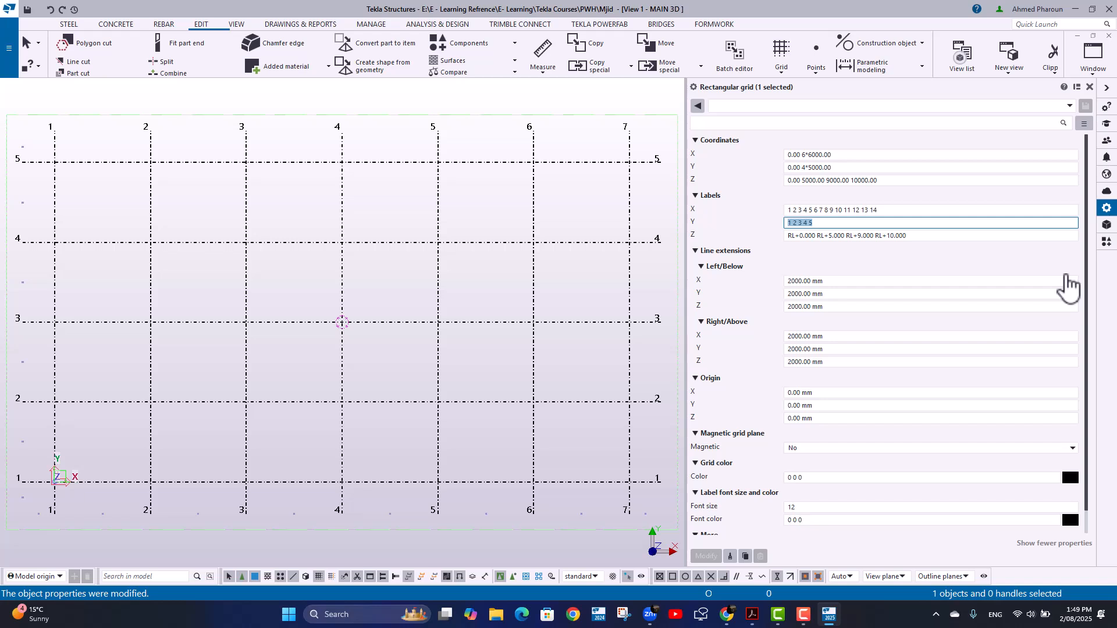
pyautogui.write('A')
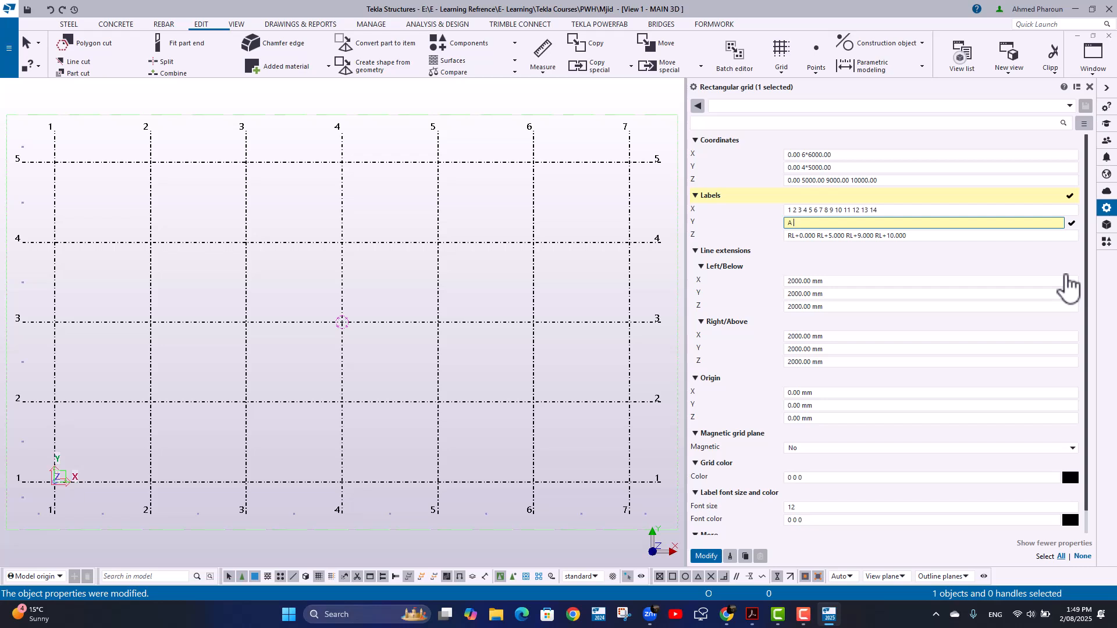
pyautogui.write(' B')
pyautogui.press('Return')
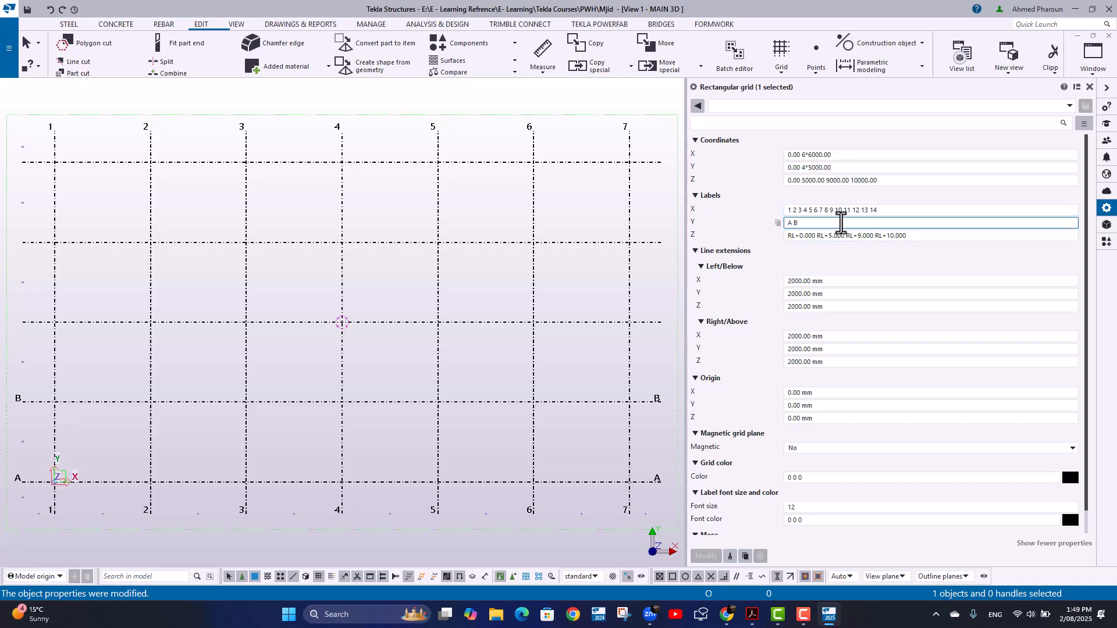
# - Add C, D and E to the grid's Y labels, and collapse the coordinates section
pyautogui.write('C')
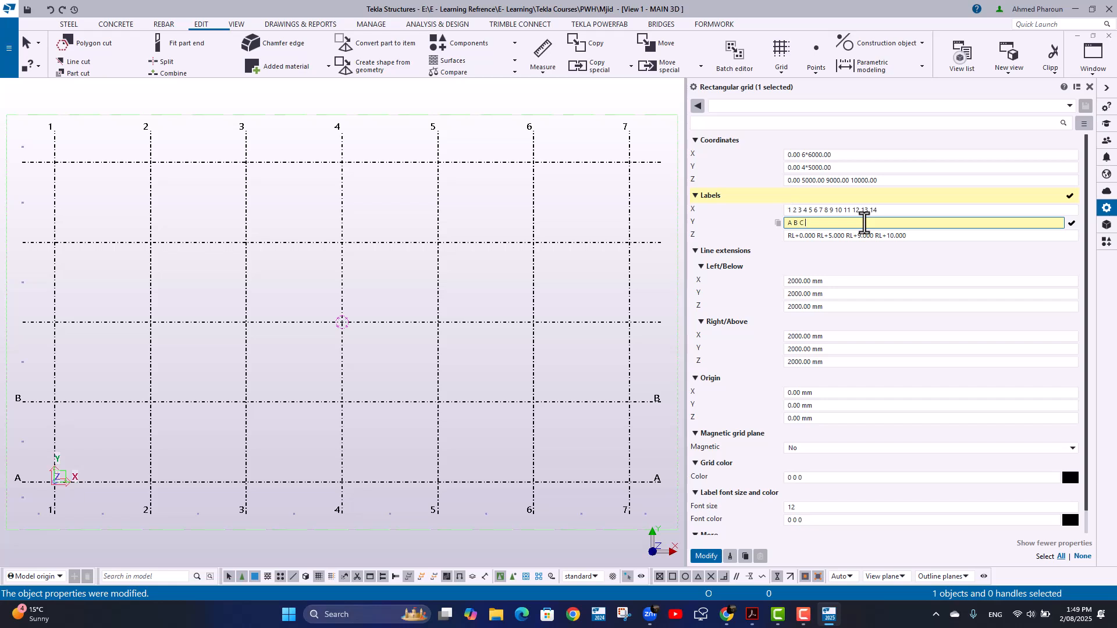
pyautogui.write(' D E')
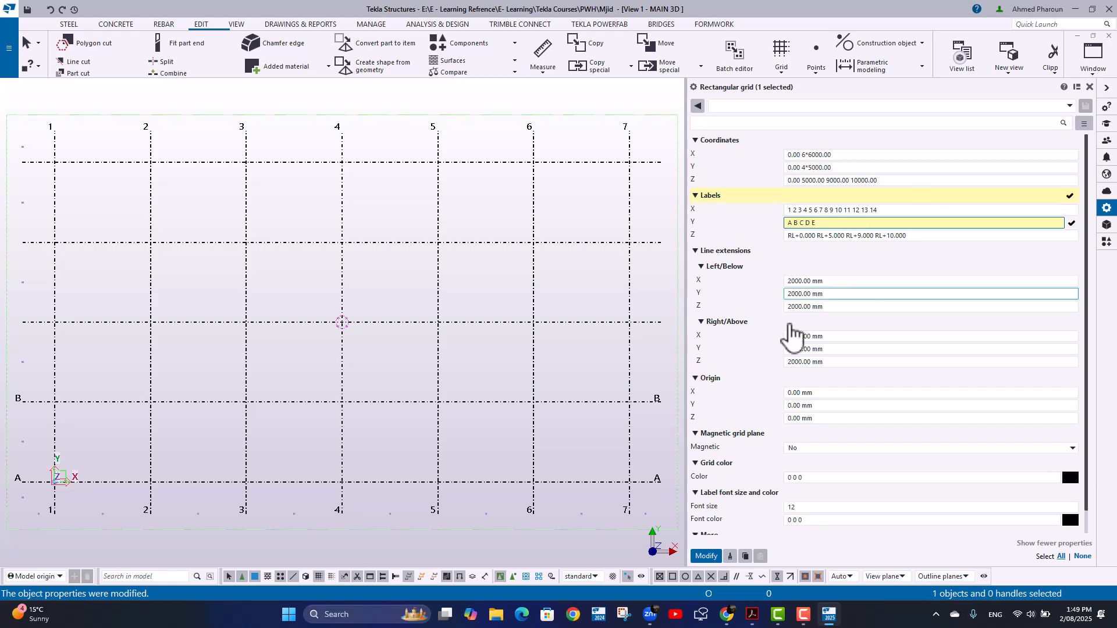
pyautogui.click(715, 558)
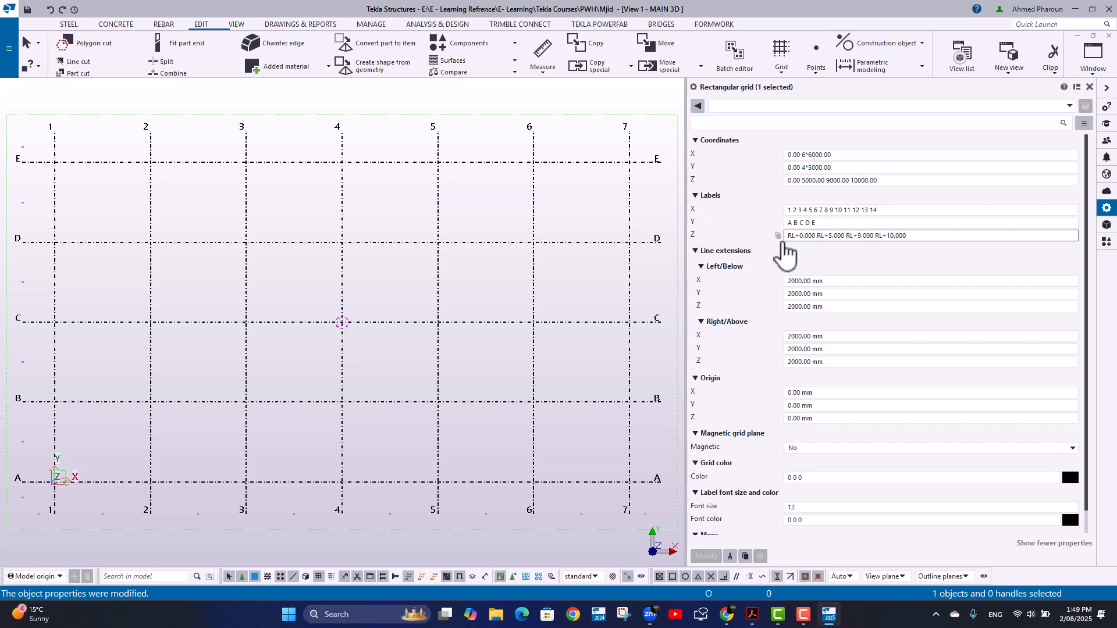
pyautogui.click(700, 152)
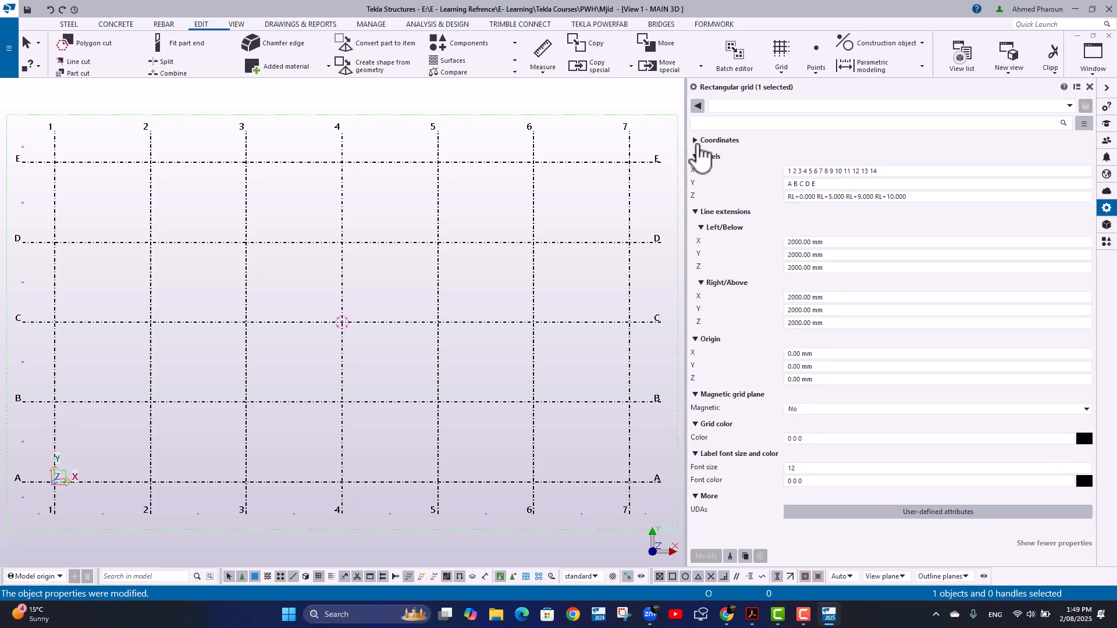
# - Expand the grid's coordinates section and examine the X, Y and Z line extensions against the line ends around axes 6 and E
pyautogui.click(698, 156)
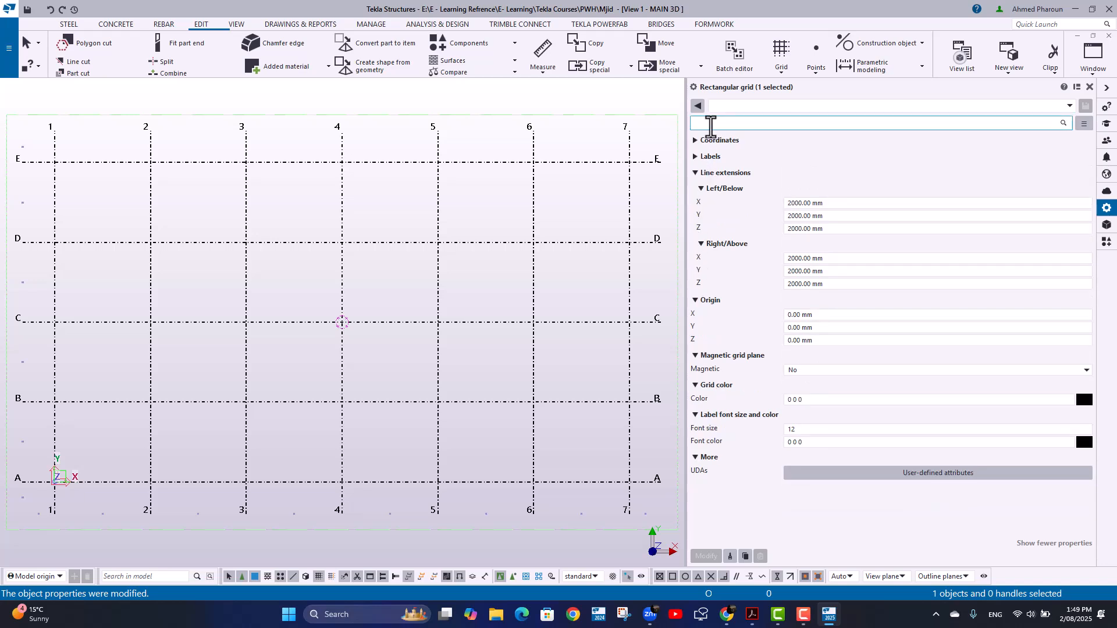
pyautogui.click(697, 156)
pyautogui.click(700, 144)
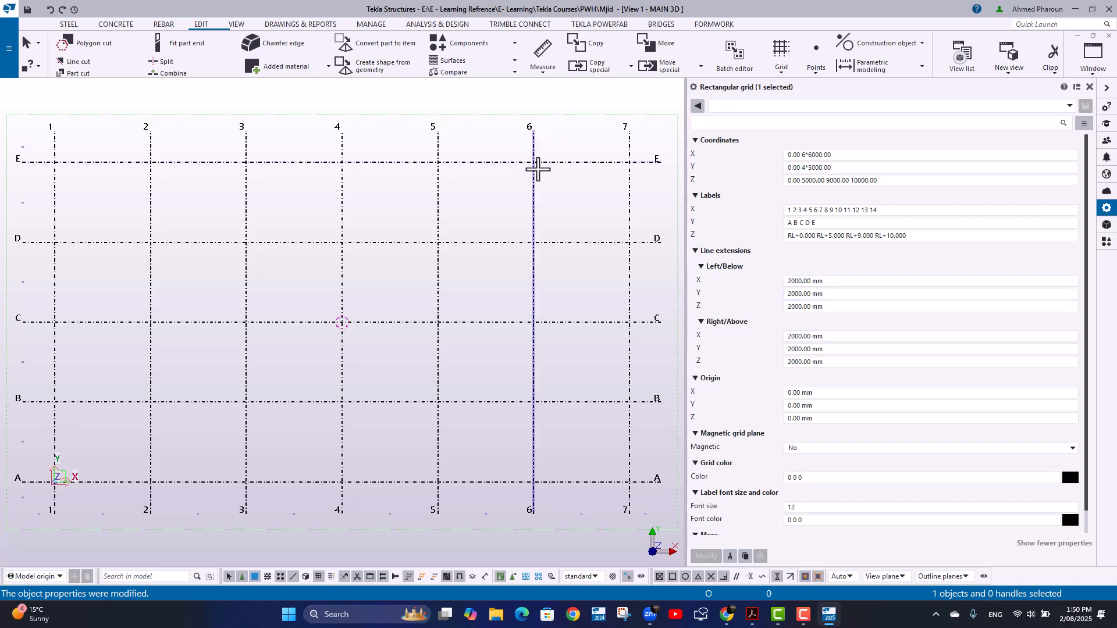
pyautogui.scroll(6, 533, 162)
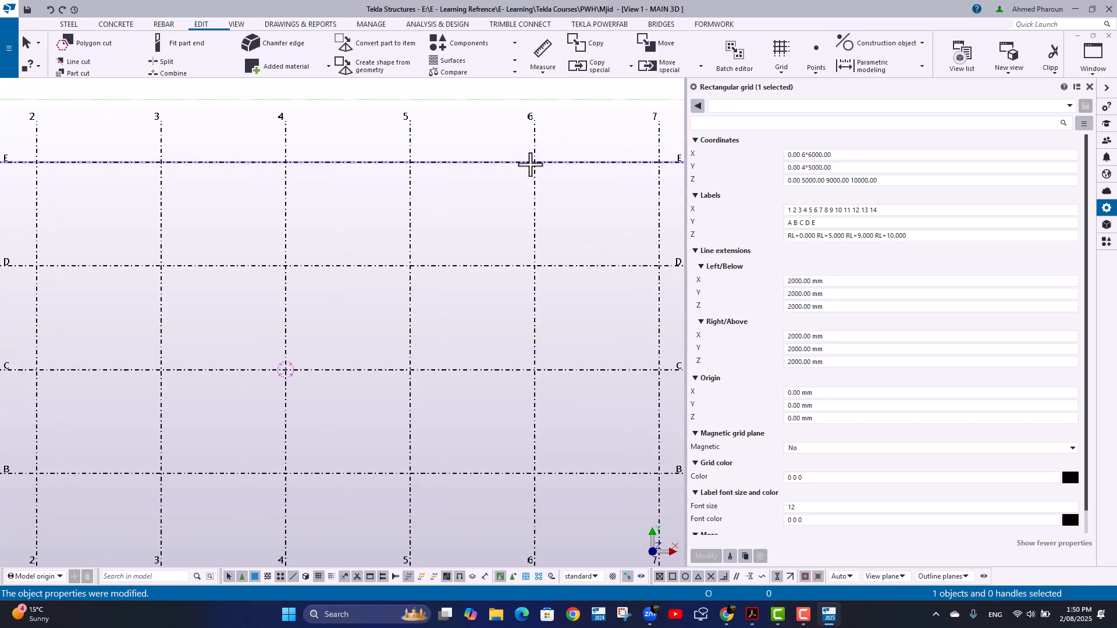
pyautogui.moveTo(420, 189); pyautogui.dragTo(382, 282, button='middle')
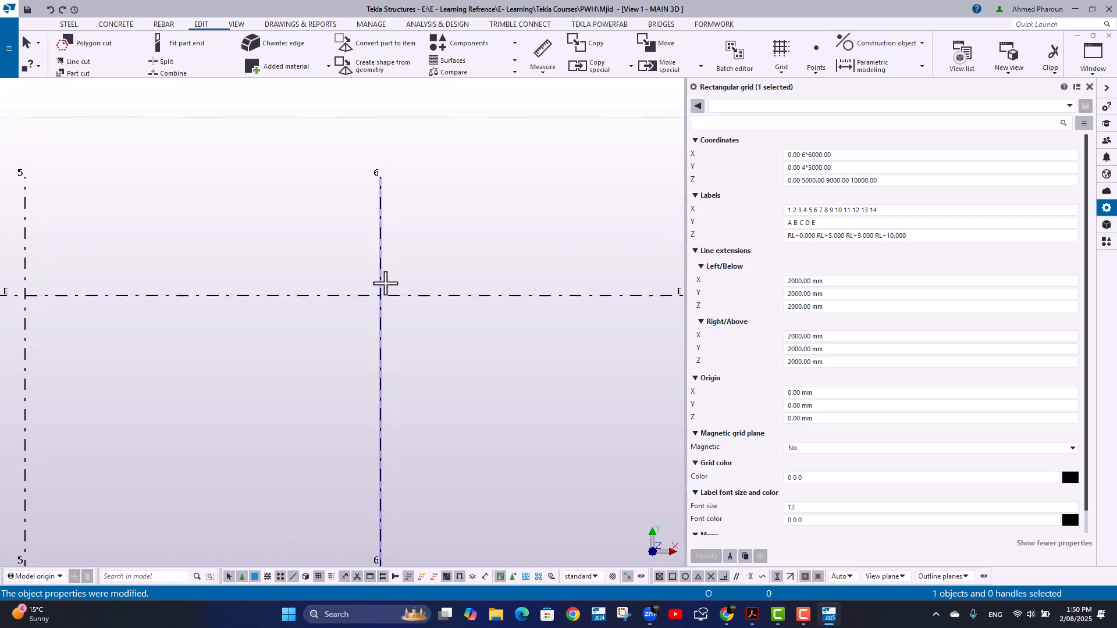
pyautogui.click(837, 282)
pyautogui.click(779, 294)
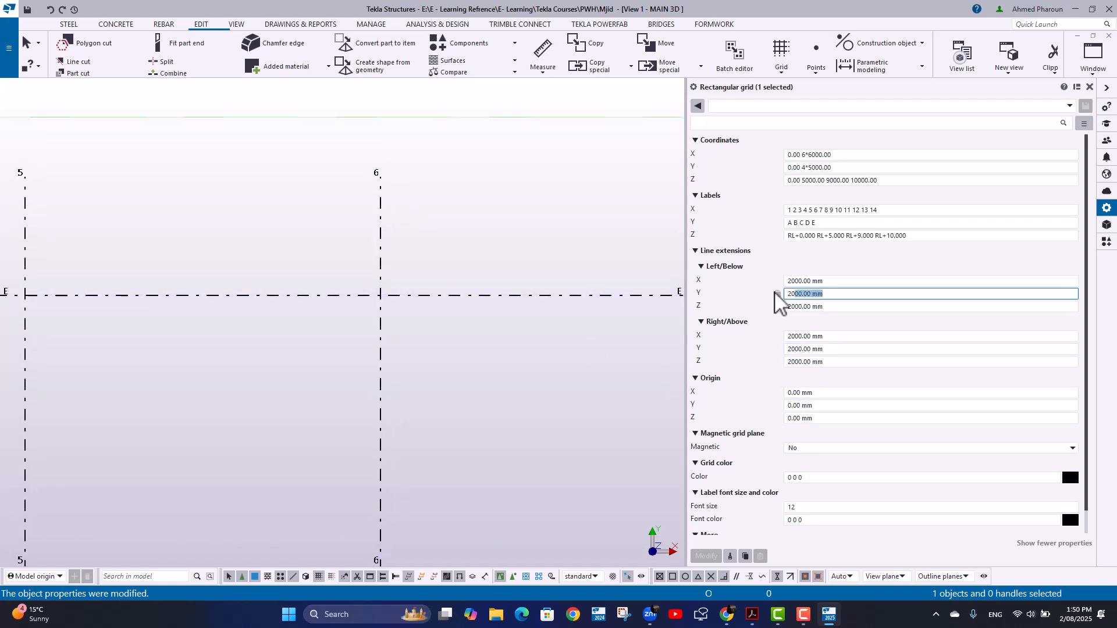
pyautogui.click(780, 306)
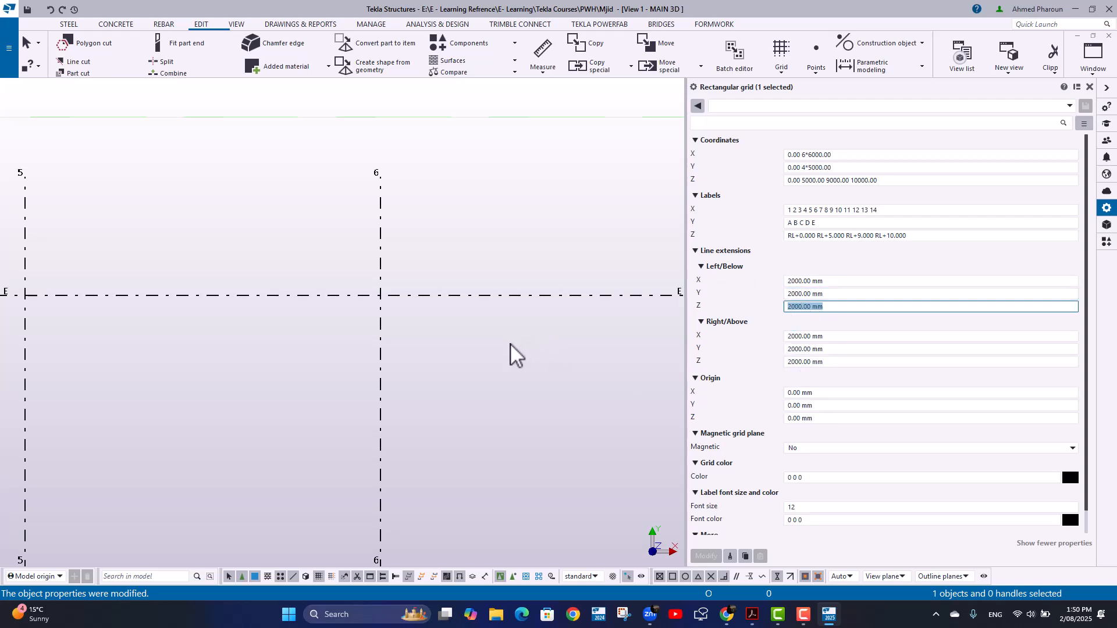
pyautogui.scroll(-2, 511, 343)
pyautogui.moveTo(511, 344); pyautogui.dragTo(570, 236, button='middle')
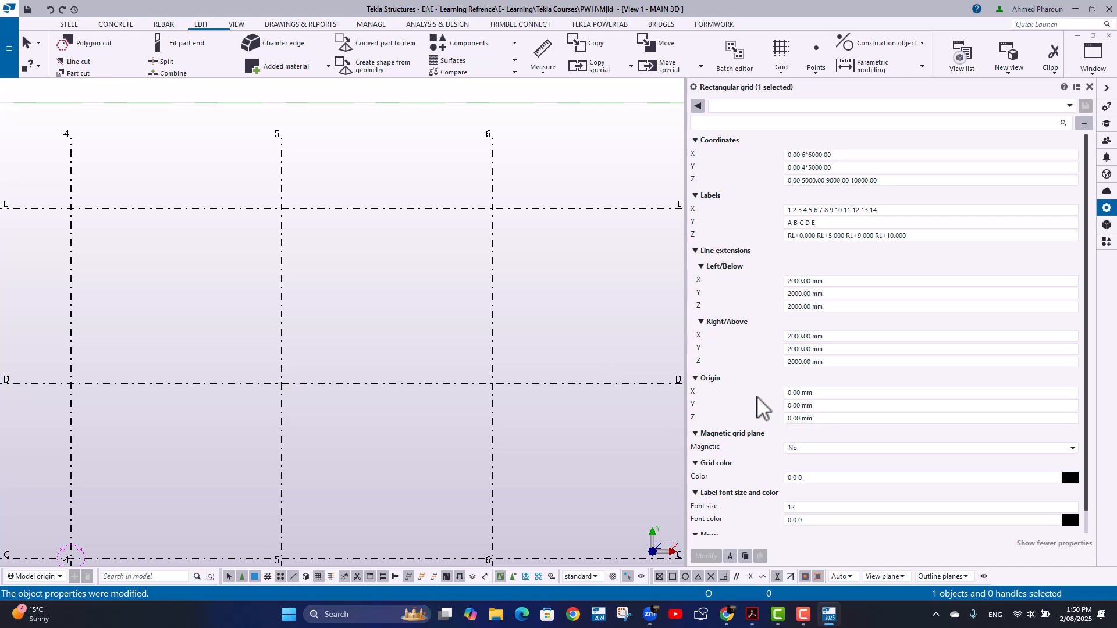
# - Examine the grid's X, Y and Z origin values with the whole grid in view, and reveal the remaining grid properties
pyautogui.scroll(-5, 498, 354)
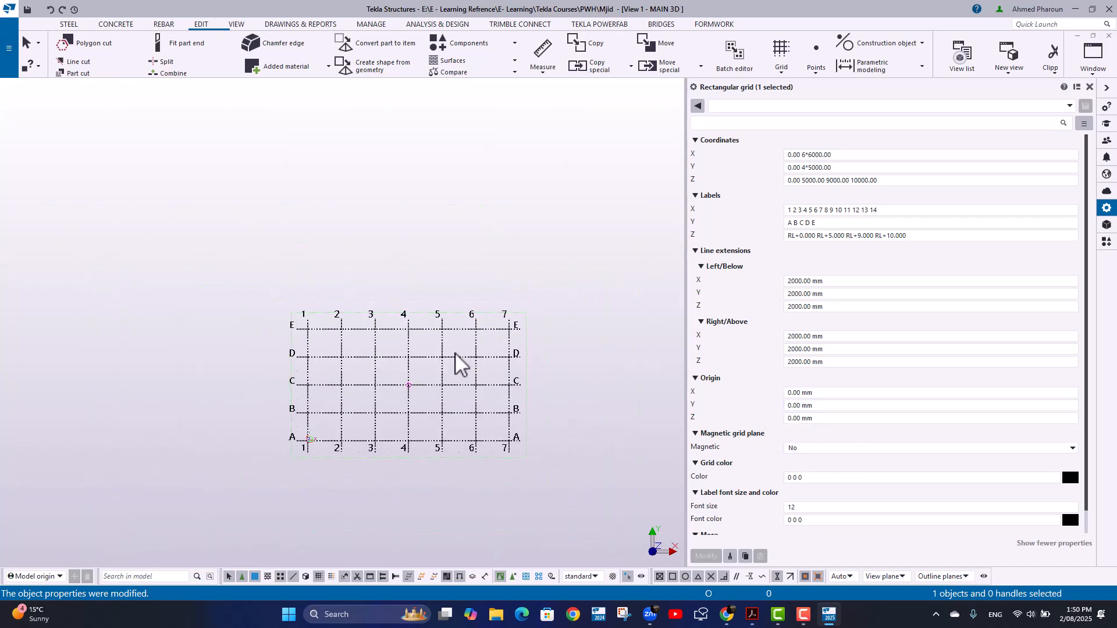
pyautogui.moveTo(455, 352); pyautogui.dragTo(540, 292, button='middle')
pyautogui.scroll(3, 534, 292)
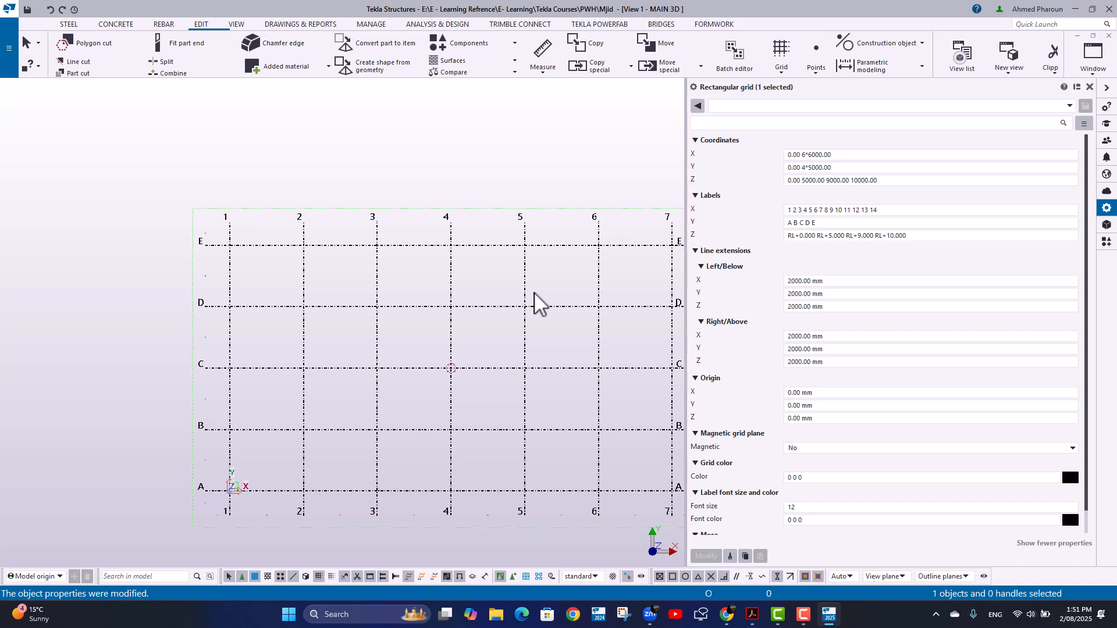
pyautogui.click(797, 393)
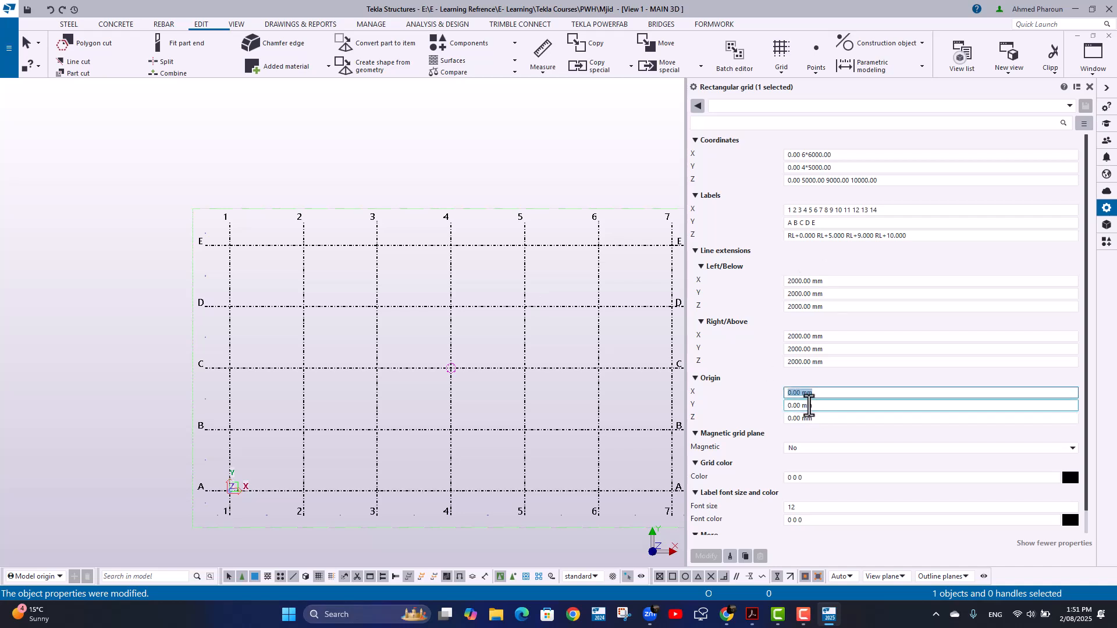
pyautogui.click(805, 405)
pyautogui.click(817, 418)
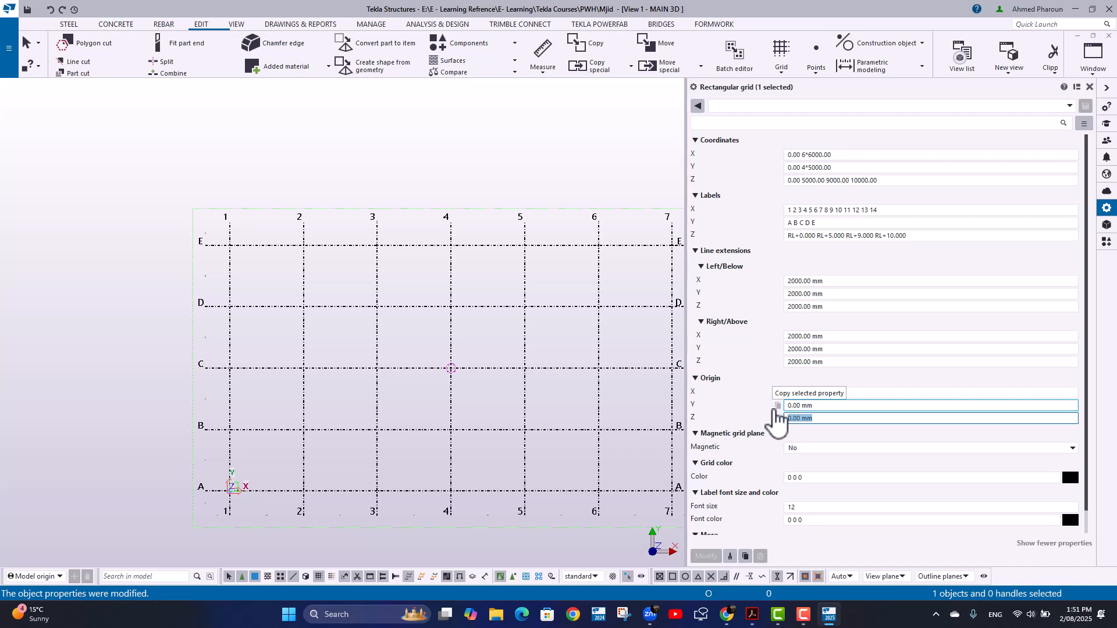
pyautogui.click(812, 405)
pyautogui.click(820, 418)
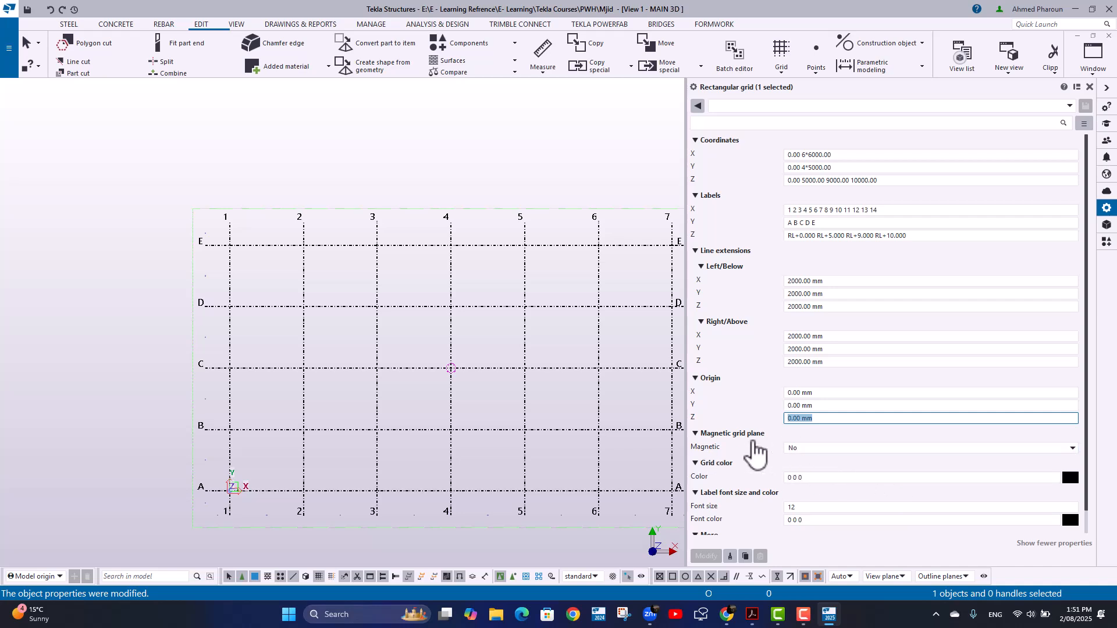
pyautogui.scroll(-1, 888, 444)
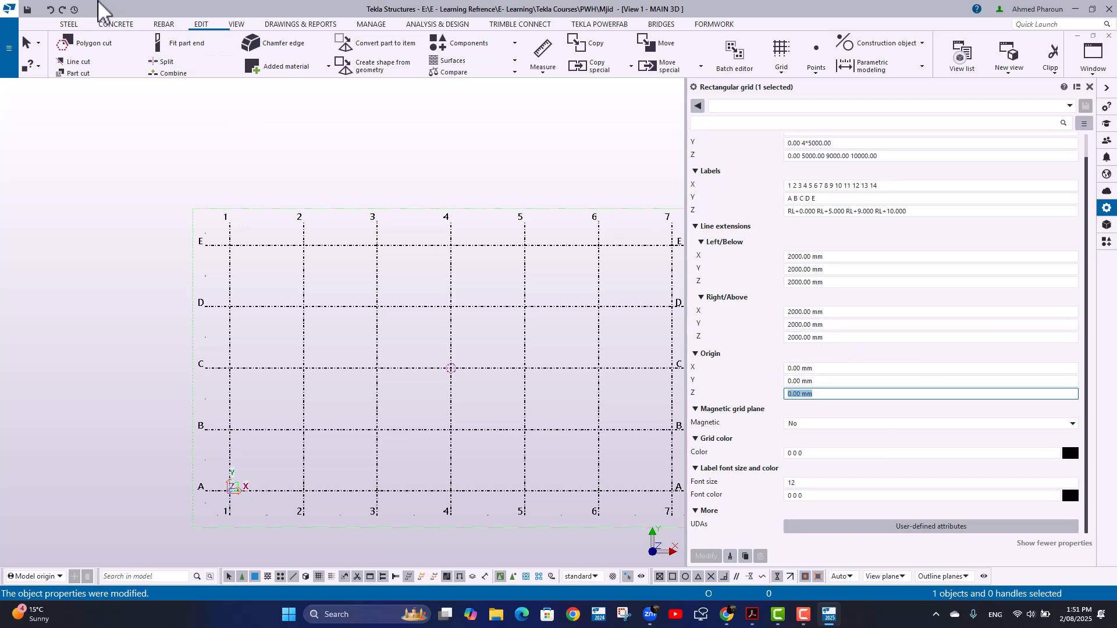
# - Model two steel beams along grid lines 2 and 3, each running from axis E to axis B
pyautogui.click(68, 26)
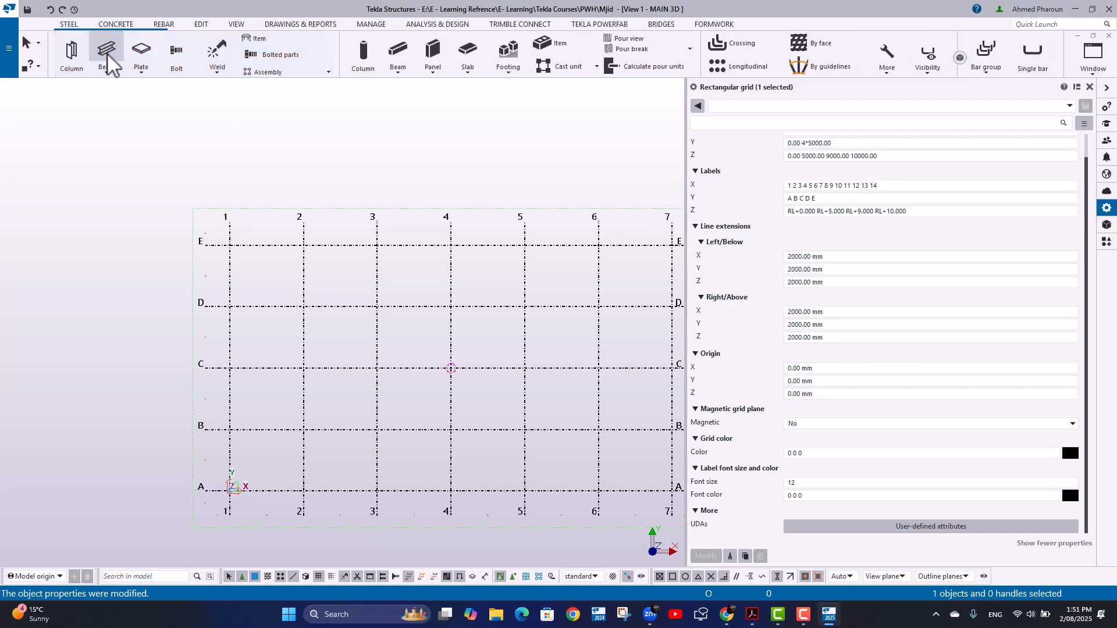
pyautogui.click(107, 55)
pyautogui.click(303, 245)
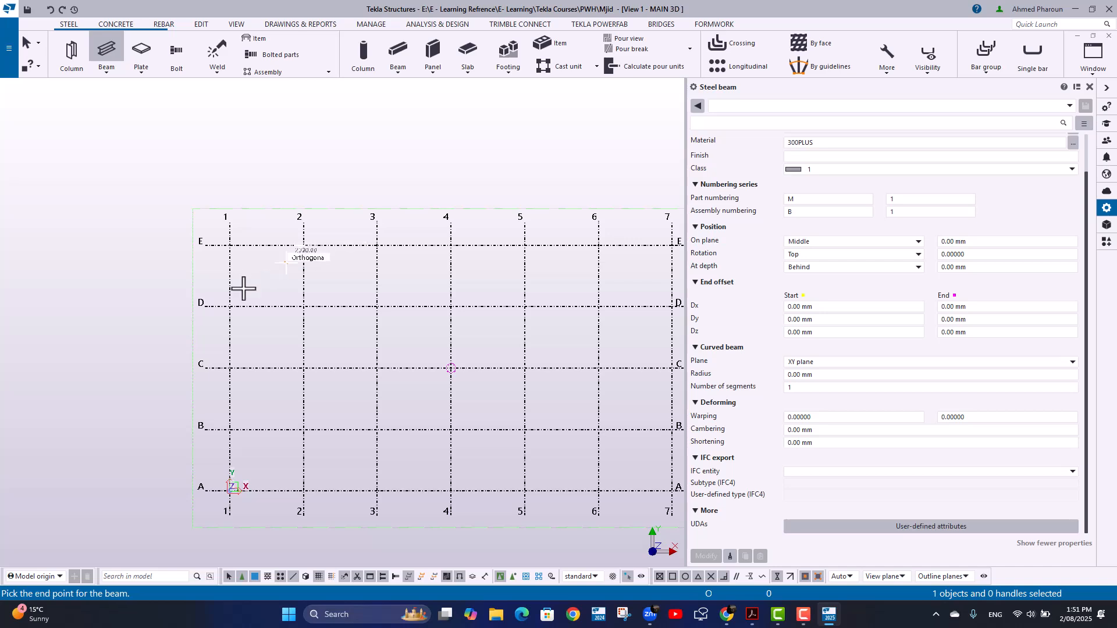
pyautogui.click(302, 428)
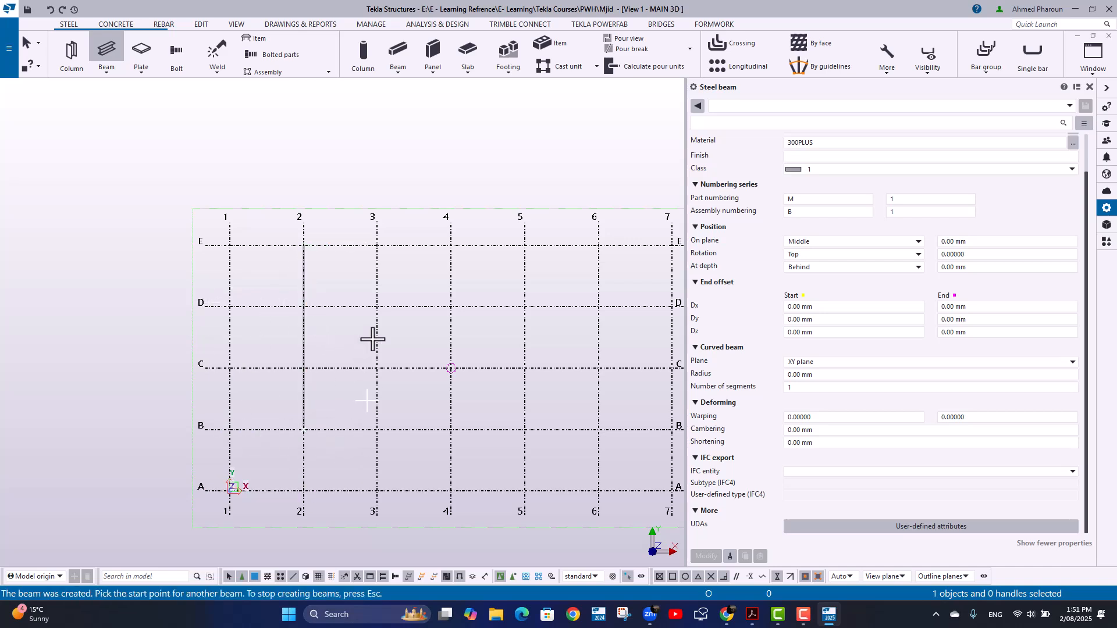
pyautogui.click(377, 245)
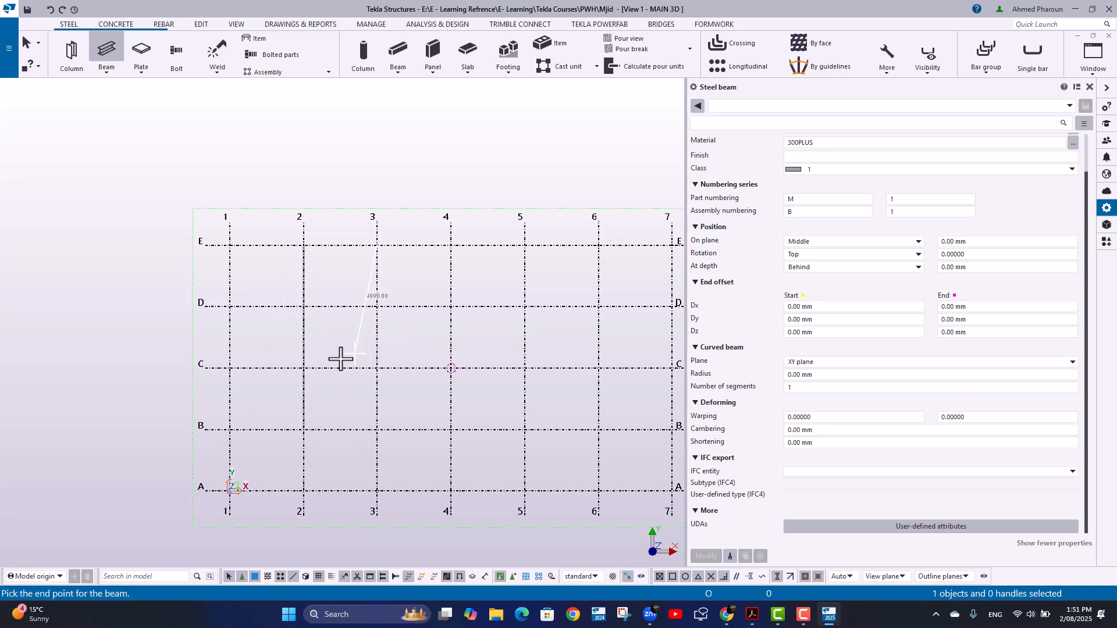
pyautogui.click(376, 429)
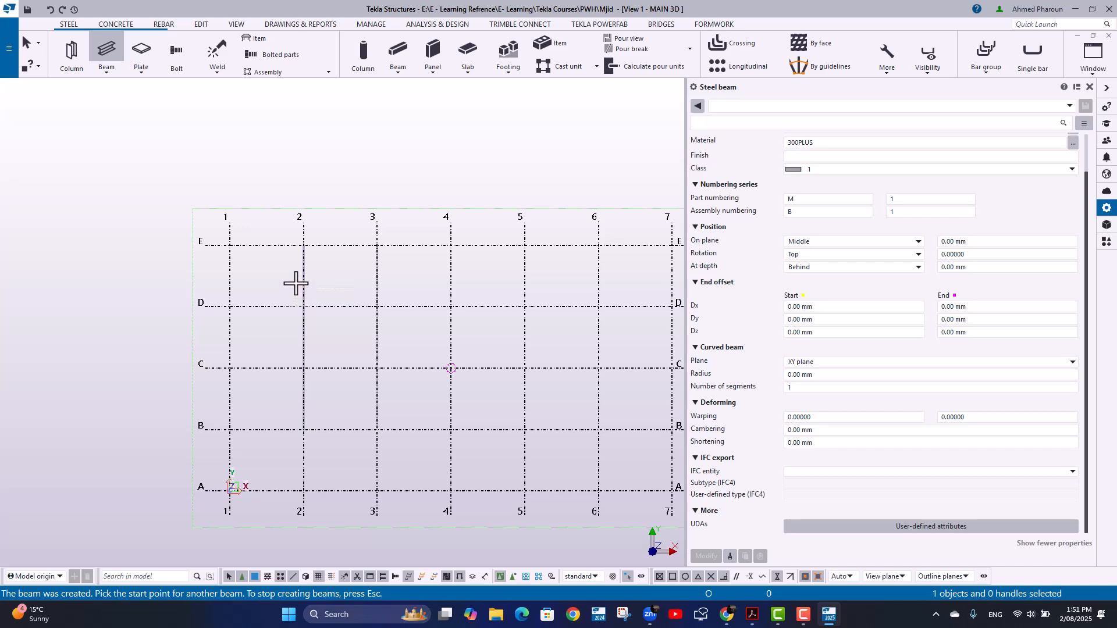
pyautogui.press('Escape')
# - Select both steel beams, change their class to 2, and deselect them
pyautogui.moveTo(277, 211); pyautogui.dragTo(423, 483)
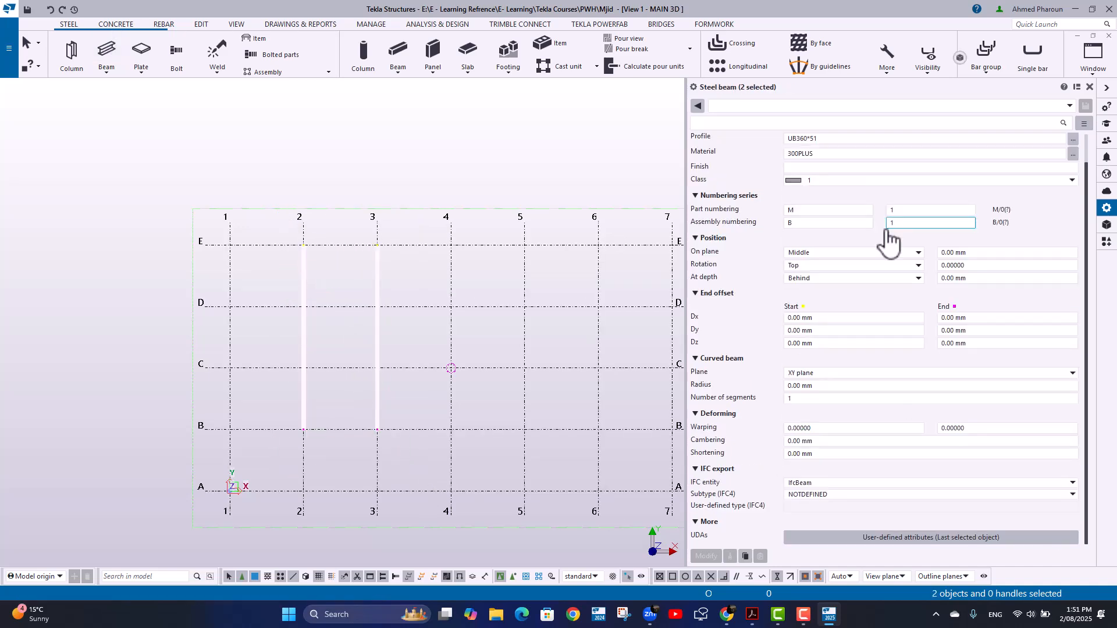
pyautogui.click(865, 180)
pyautogui.click(820, 220)
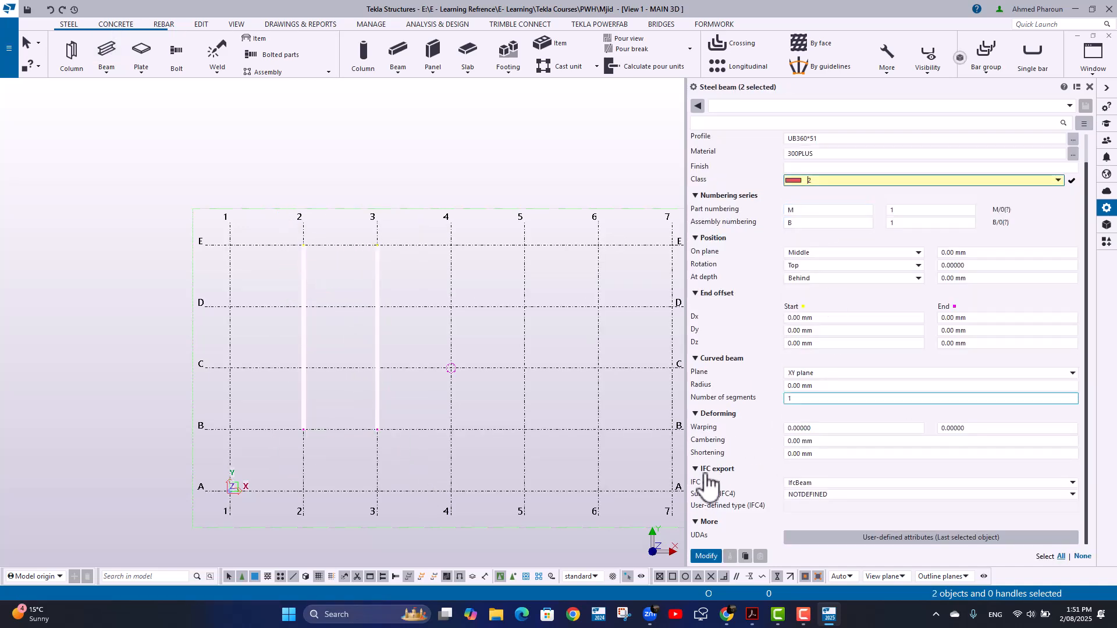
pyautogui.click(706, 555)
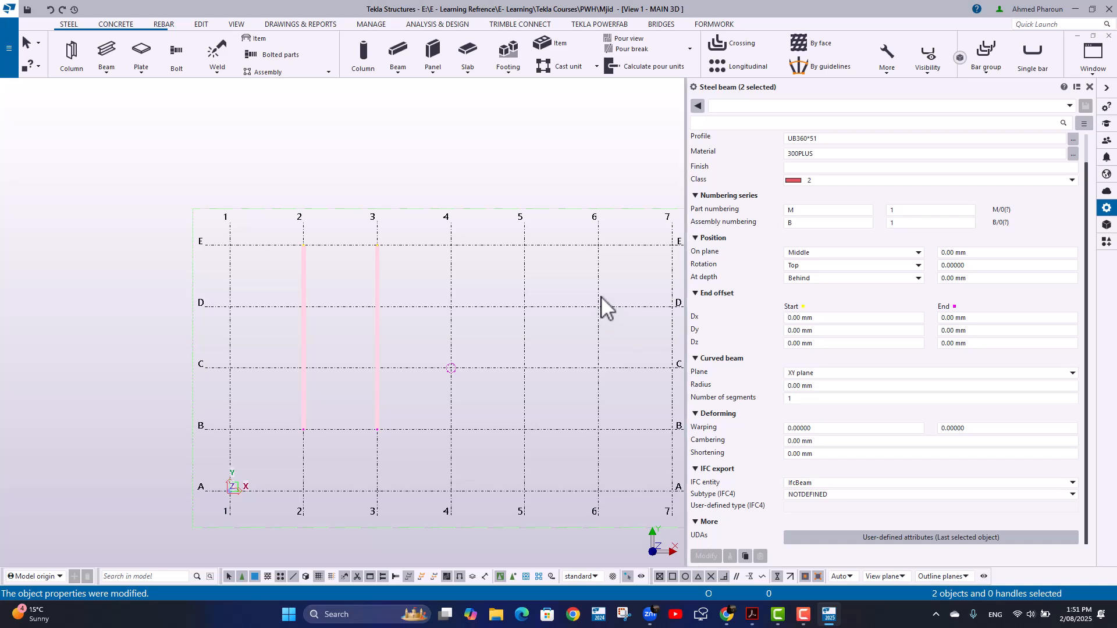
pyautogui.click(489, 164)
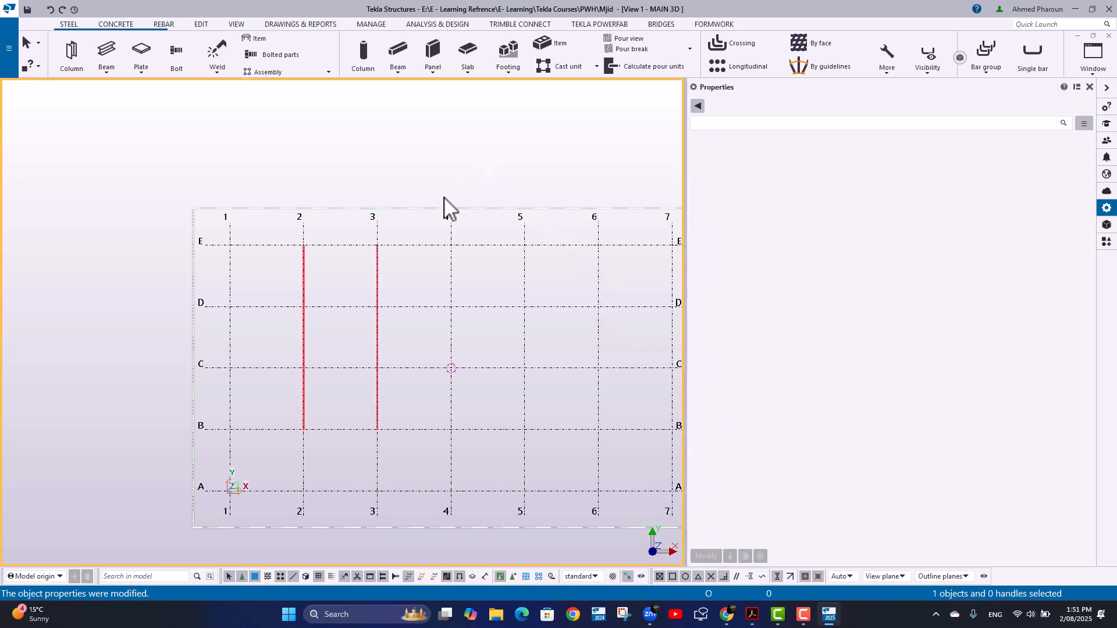
# - Set the rectangular grid's magnetic grid plane option to Yes, and inspect the beam ends at axis B
pyautogui.click(482, 246)
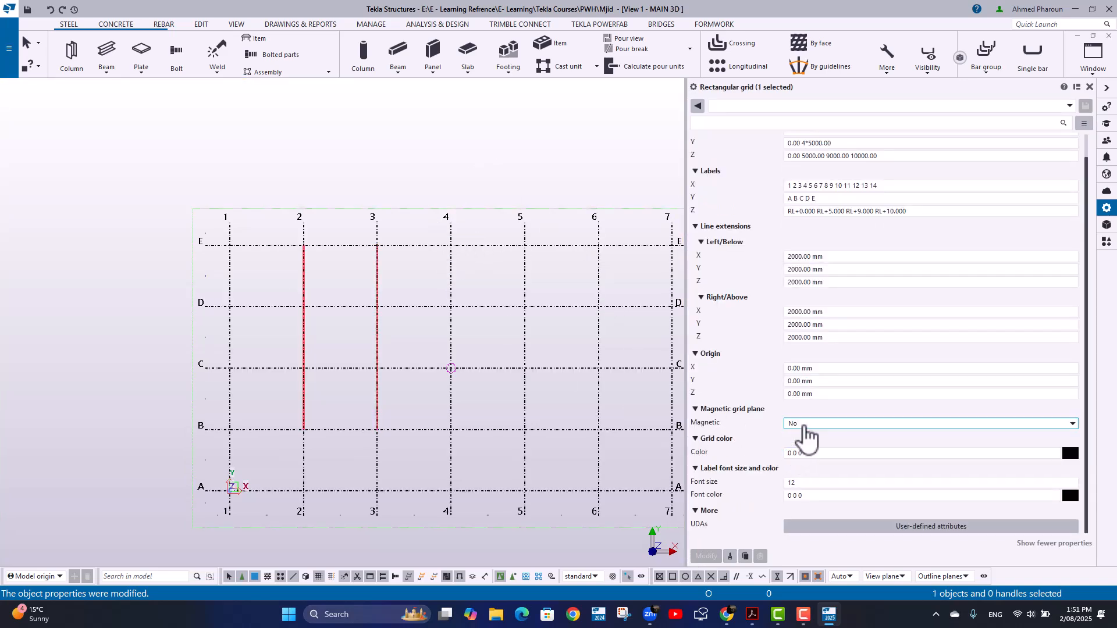
pyautogui.click(805, 436)
pyautogui.click(805, 450)
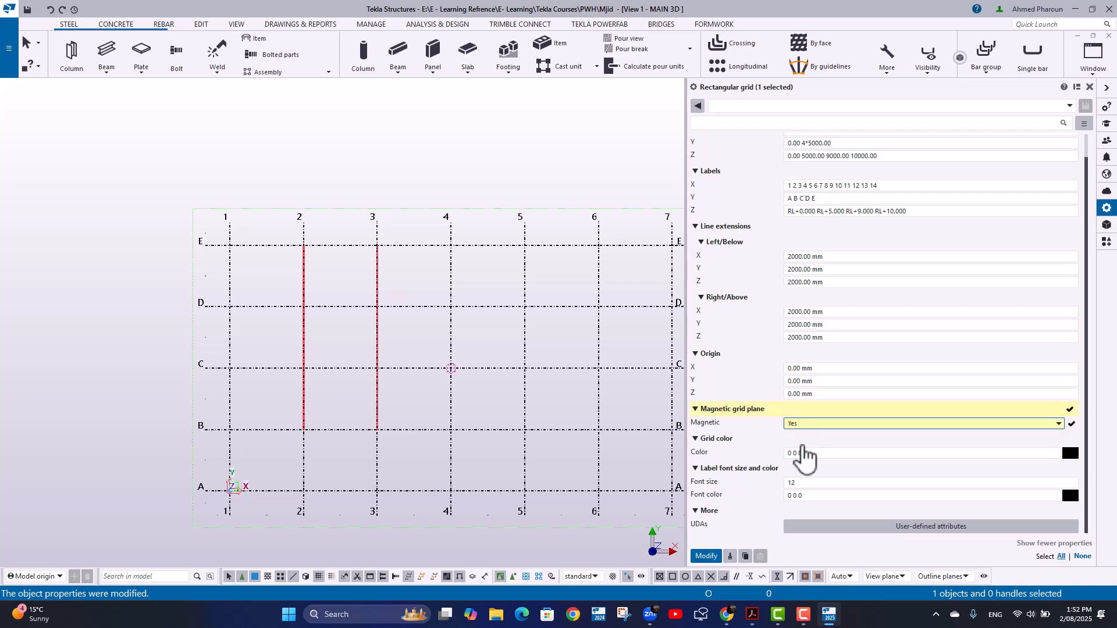
pyautogui.click(706, 556)
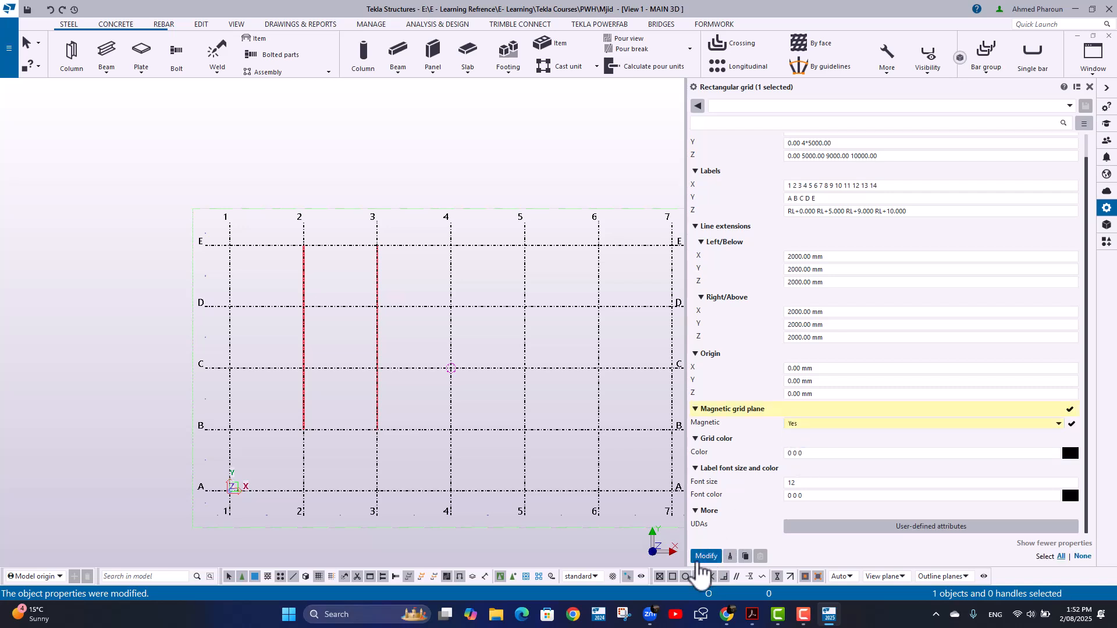
pyautogui.scroll(4, 290, 436)
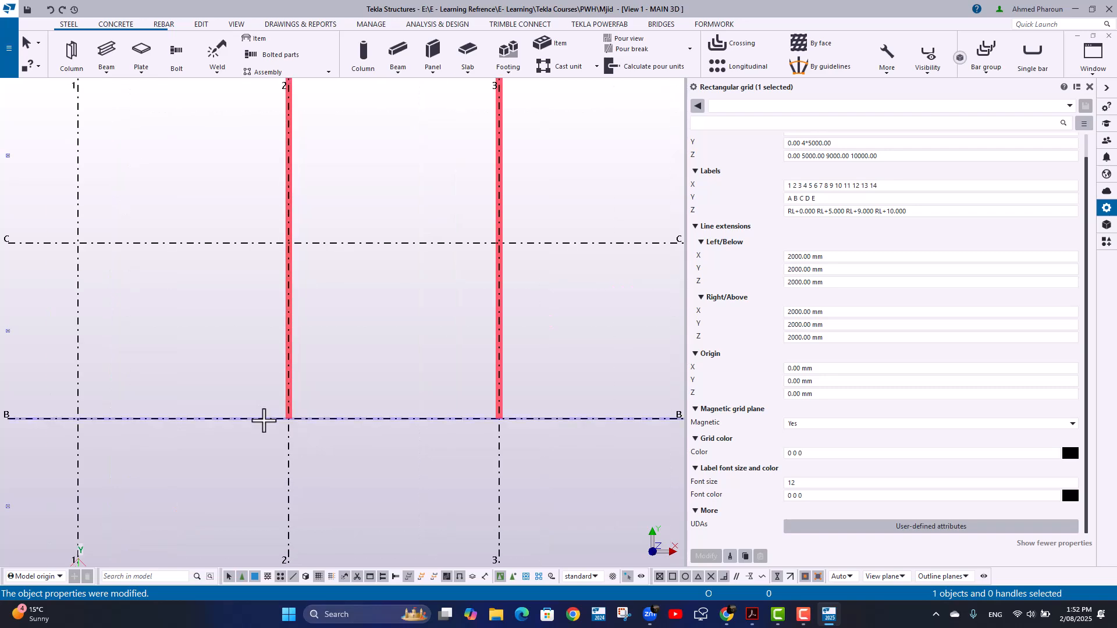
pyautogui.scroll(-1, 303, 437)
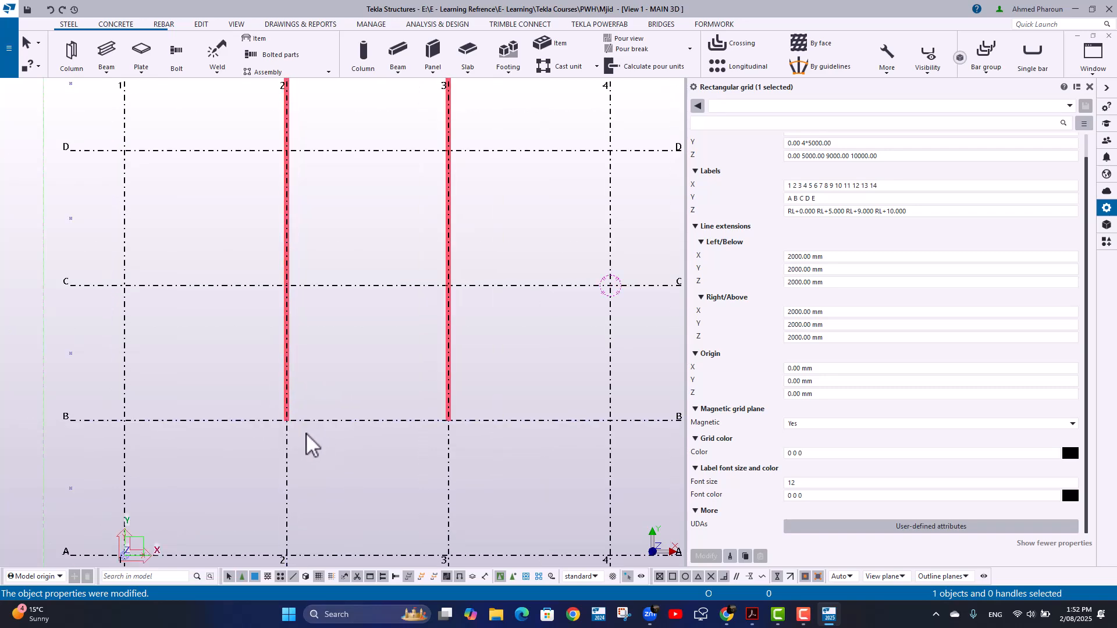
pyautogui.scroll(-2, 307, 436)
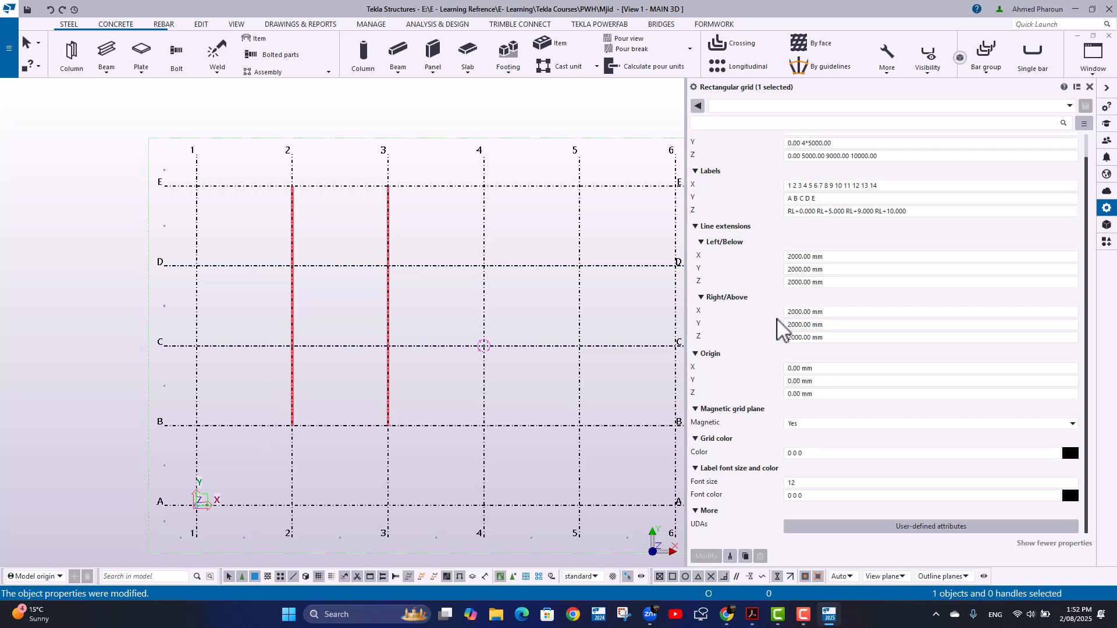
# - Change the grid's Y coordinates to 0.00 4*6000.00 and apply the modification
pyautogui.click(850, 199)
pyautogui.scroll(1, 861, 212)
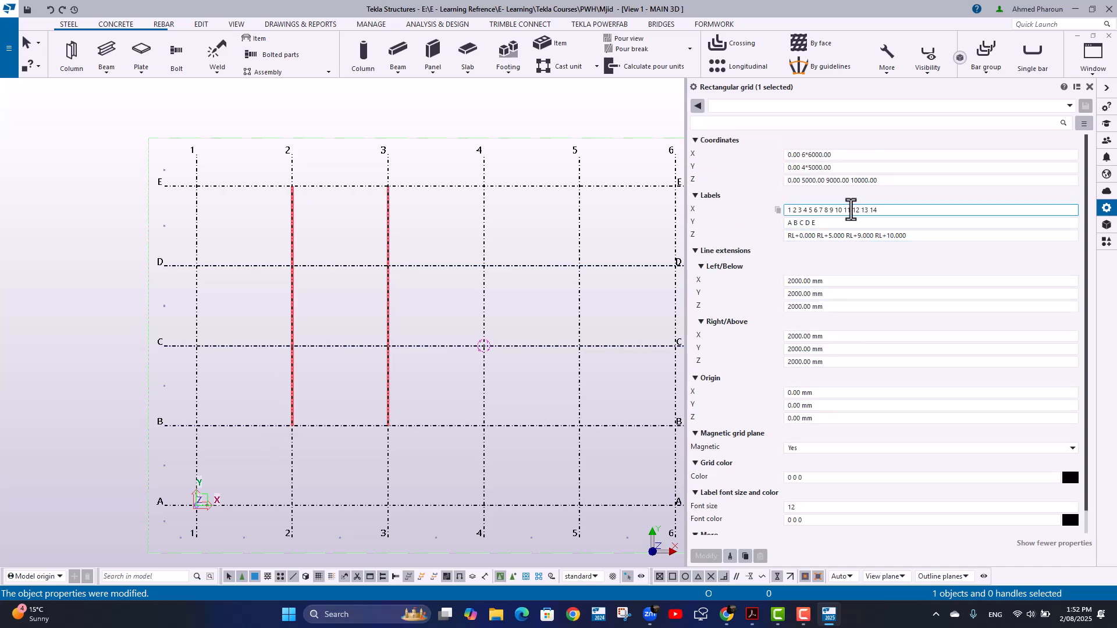
pyautogui.click(810, 169)
pyautogui.click(809, 168)
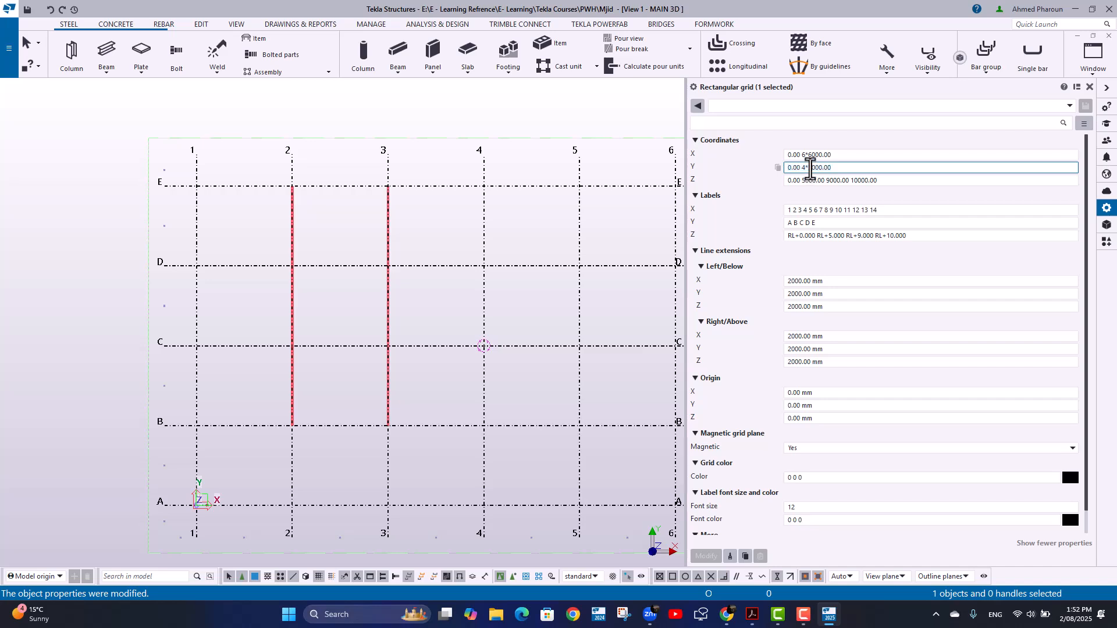
pyautogui.click(834, 181)
pyautogui.write('6')
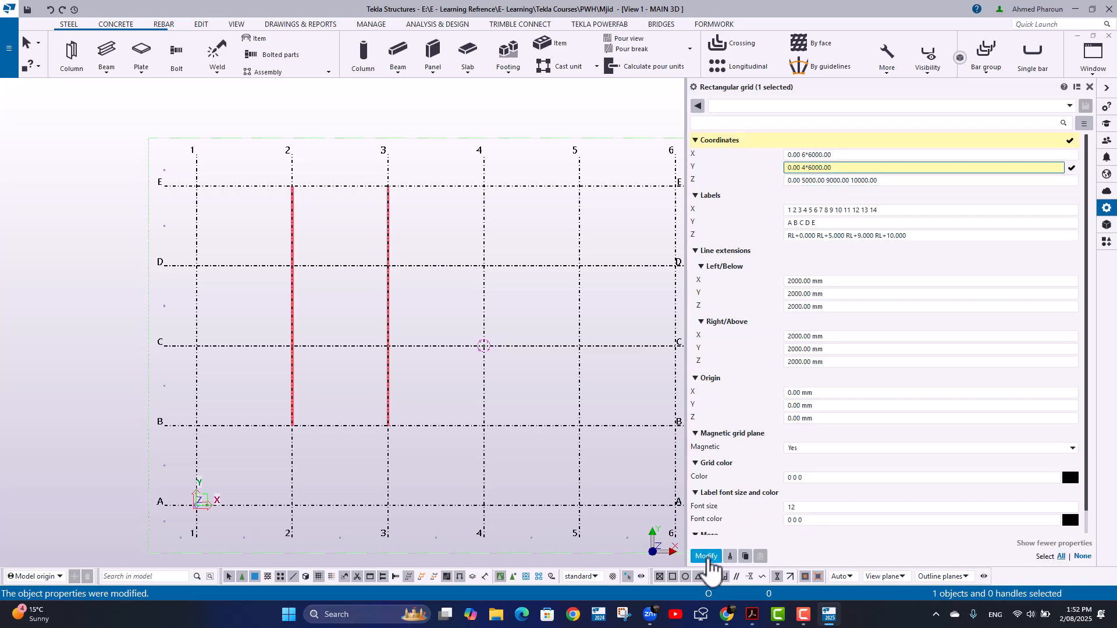
pyautogui.click(706, 557)
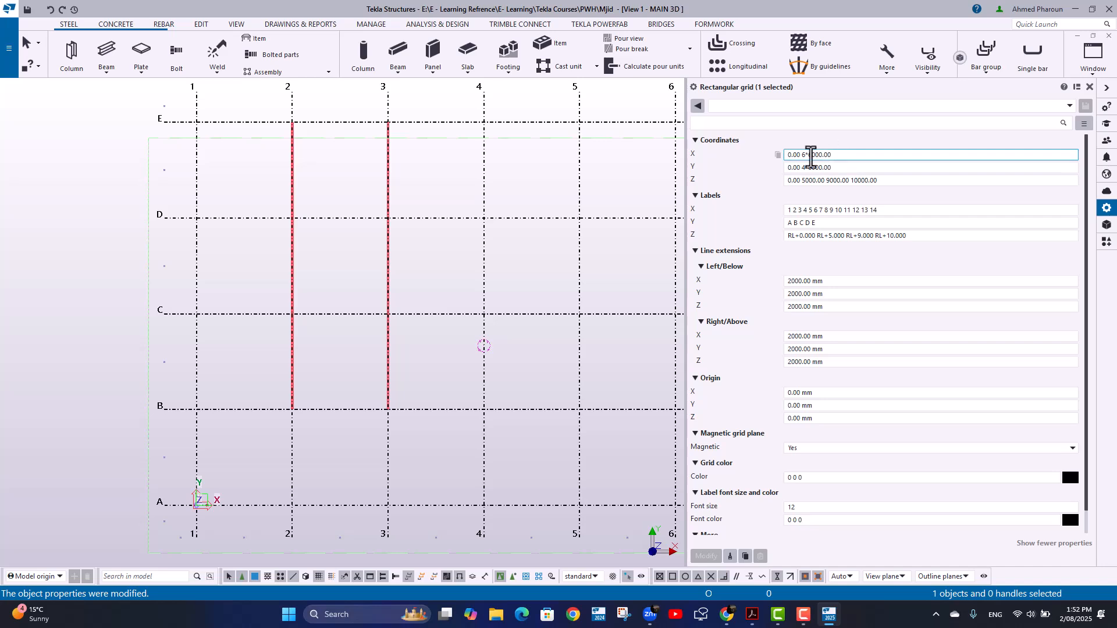
# - Change the rectangular grid's X coordinates to 0.00 6*8000.00 and apply the modification
pyautogui.click(809, 155)
pyautogui.click(809, 154)
pyautogui.click(819, 167)
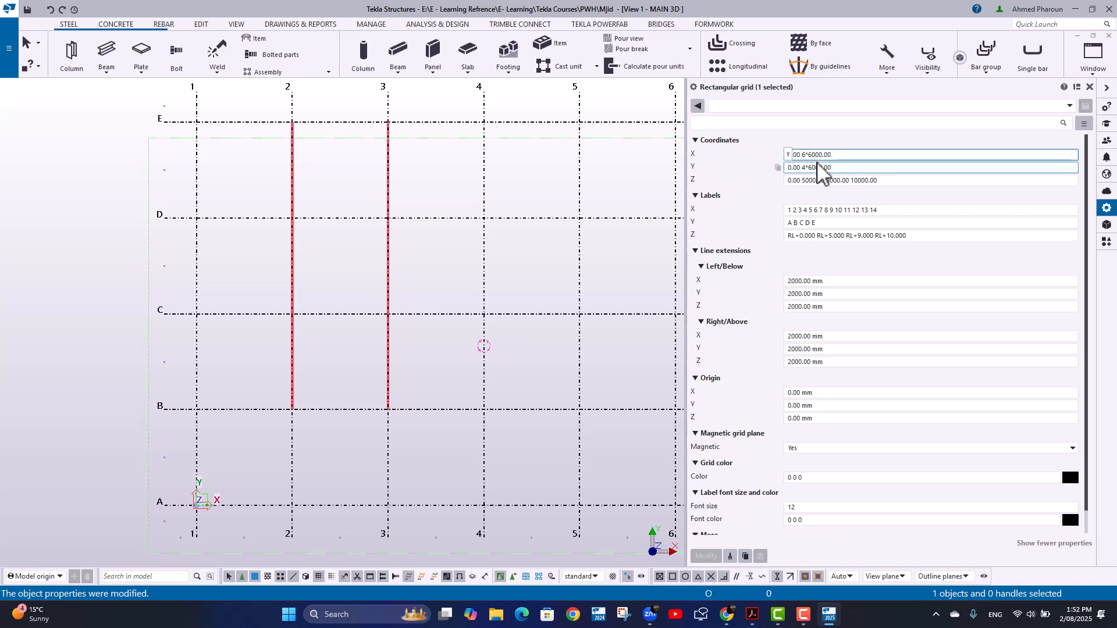
pyautogui.press('BackSpace')
pyautogui.write('*')
pyautogui.click(812, 155)
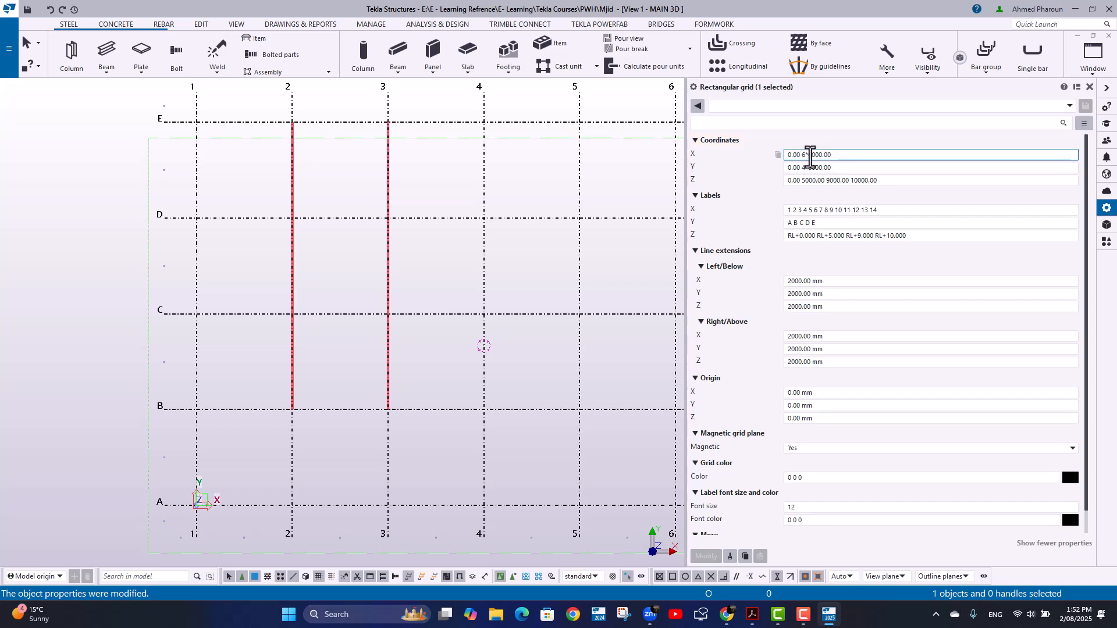
pyautogui.press('BackSpace')
pyautogui.write('8')
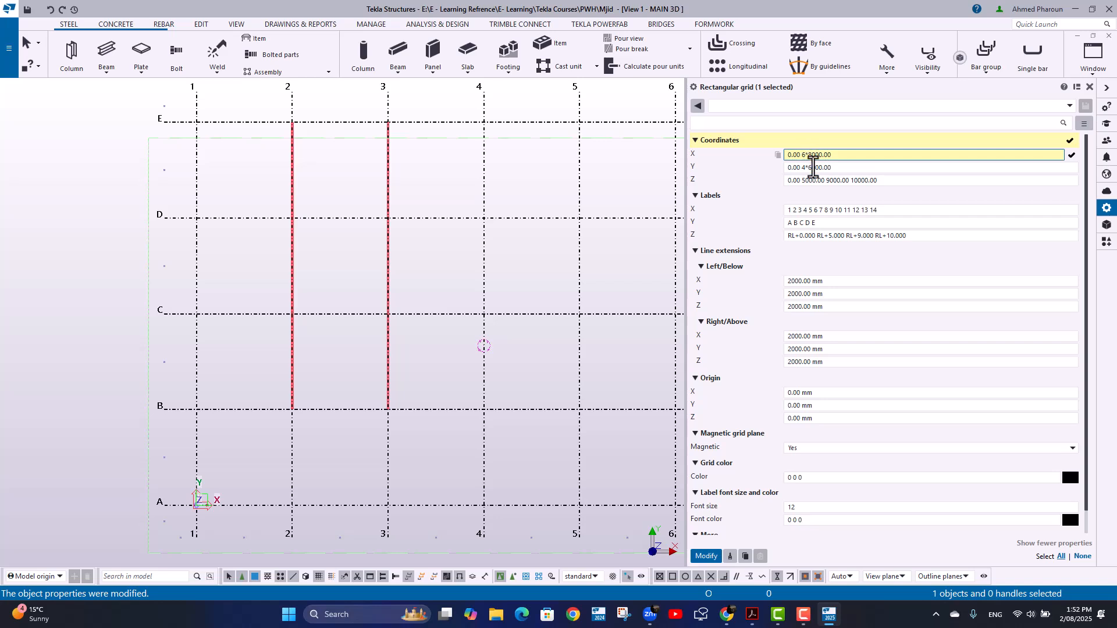
pyautogui.click(715, 557)
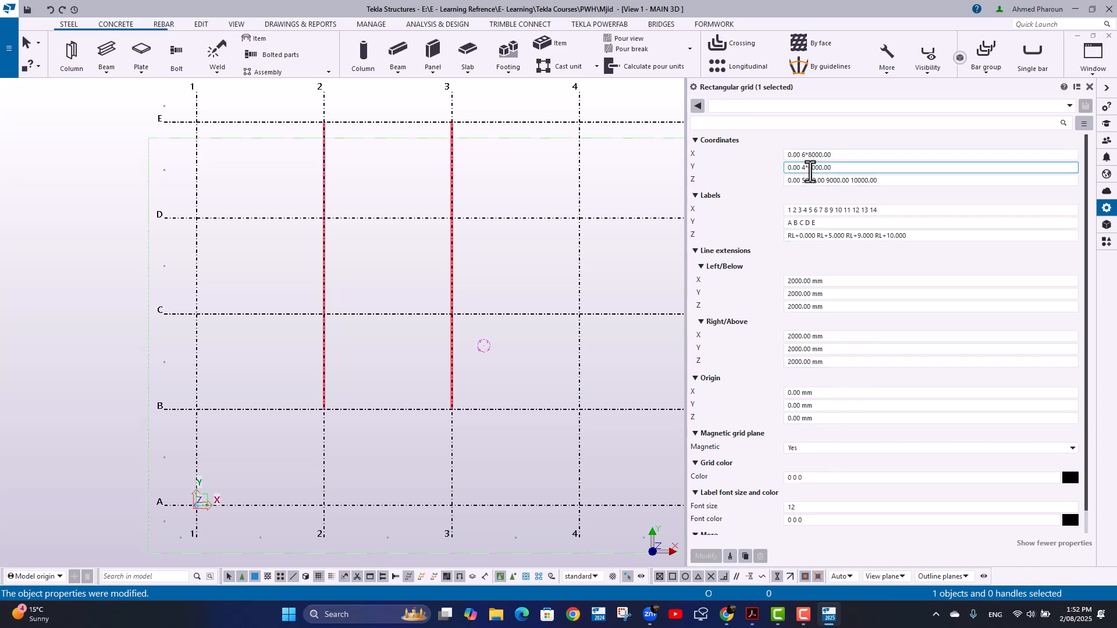
# - Set the grid's Y coordinates to 0.00 4*5000.00 and X coordinates to 0.00 6*6000.00, and apply the modification
pyautogui.click(810, 167)
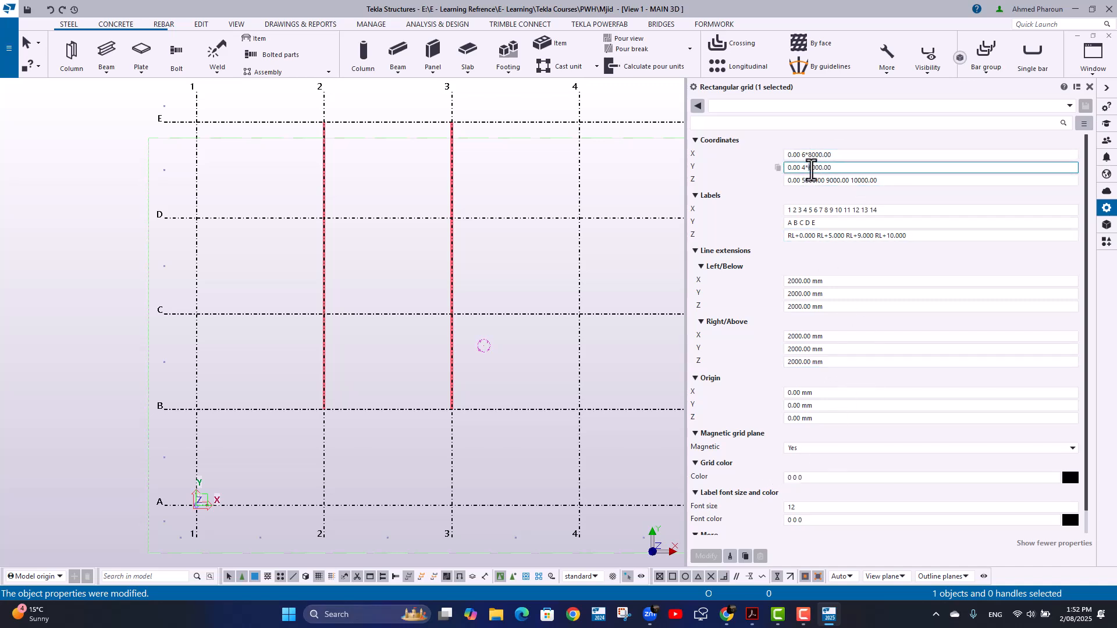
pyautogui.press('Delete')
pyautogui.write('5')
pyautogui.click(814, 155)
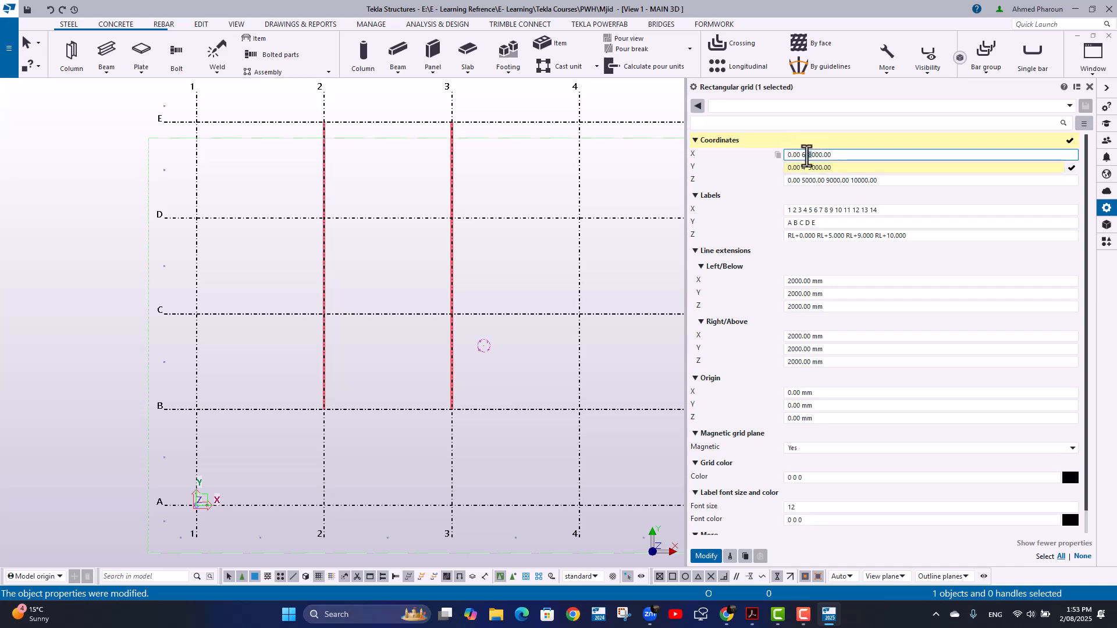
pyautogui.press('Delete')
pyautogui.write('6')
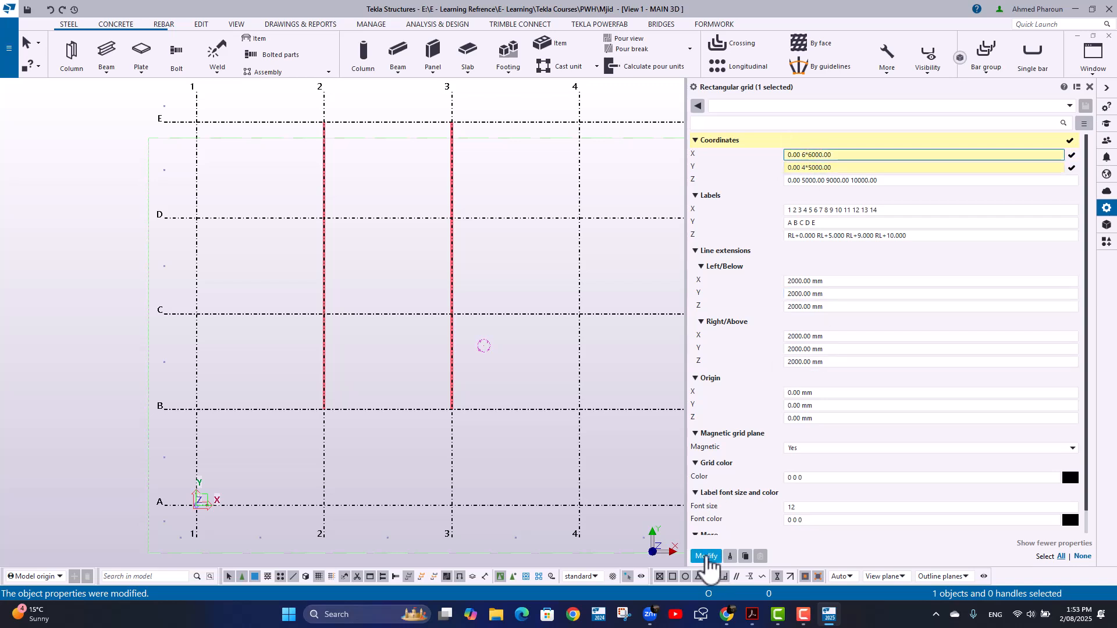
pyautogui.click(706, 556)
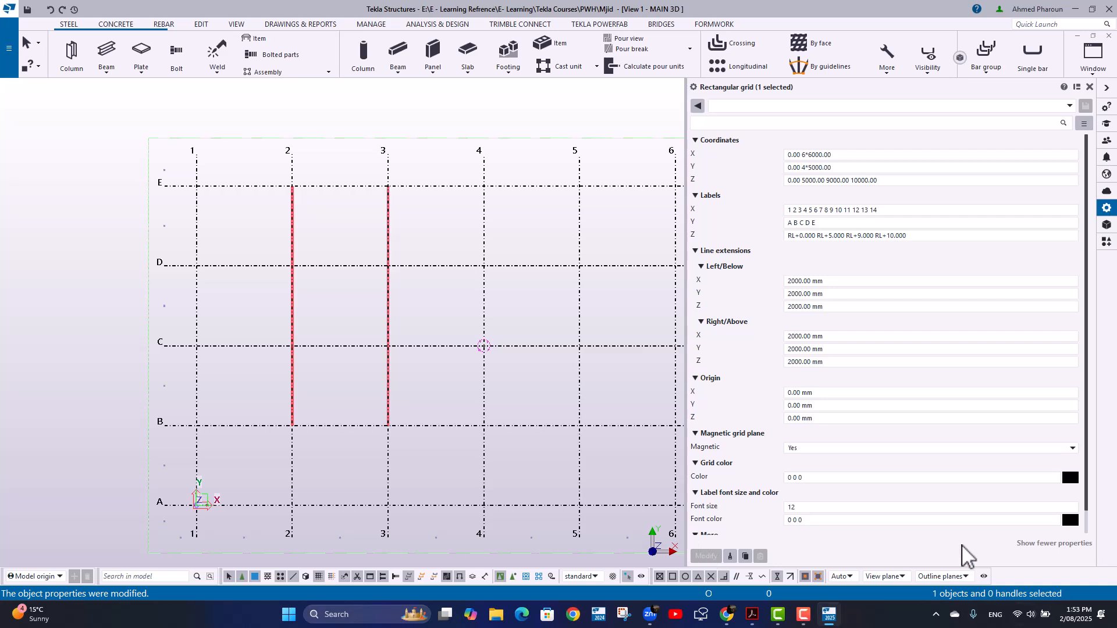
# - Set the rectangular grid's magnetic grid plane option to No and apply the modification
pyautogui.click(832, 449)
pyautogui.click(794, 459)
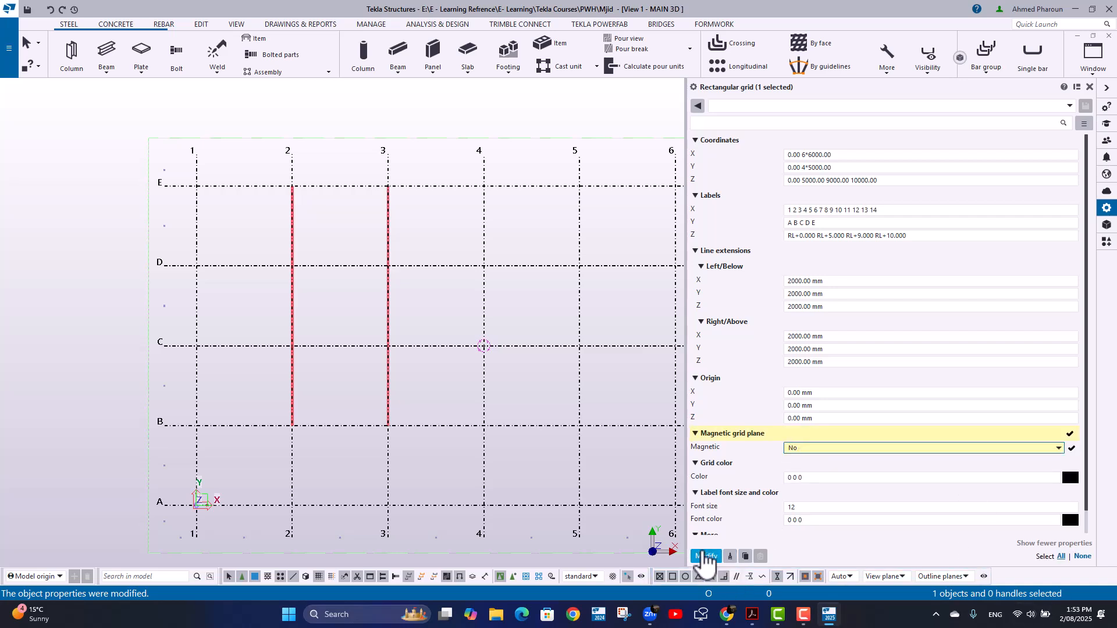
pyautogui.click(706, 556)
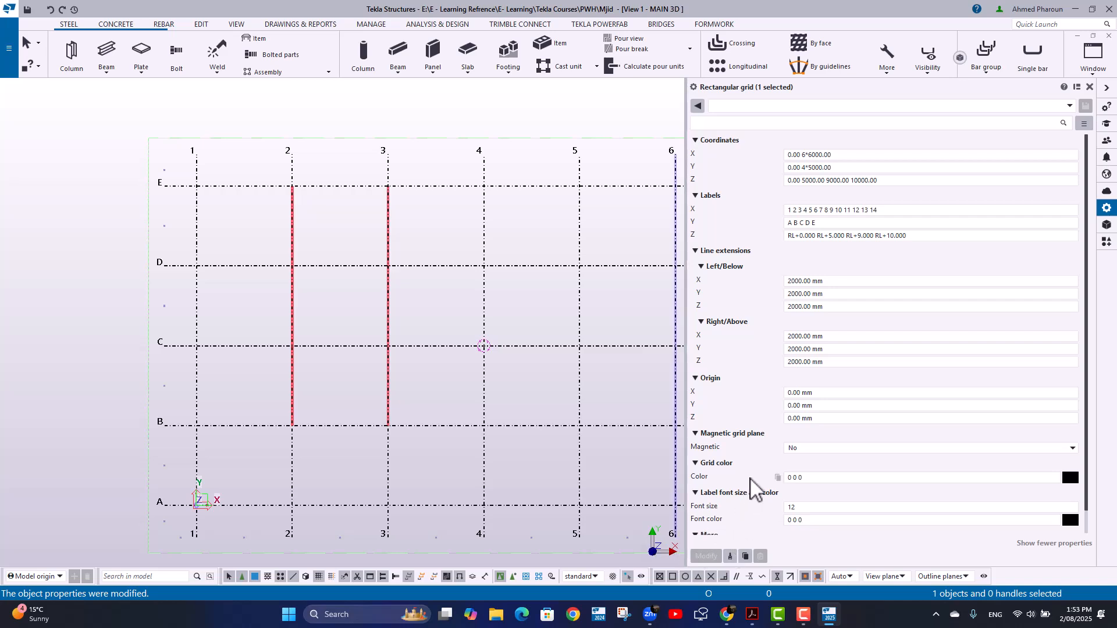
pyautogui.scroll(-1, 815, 447)
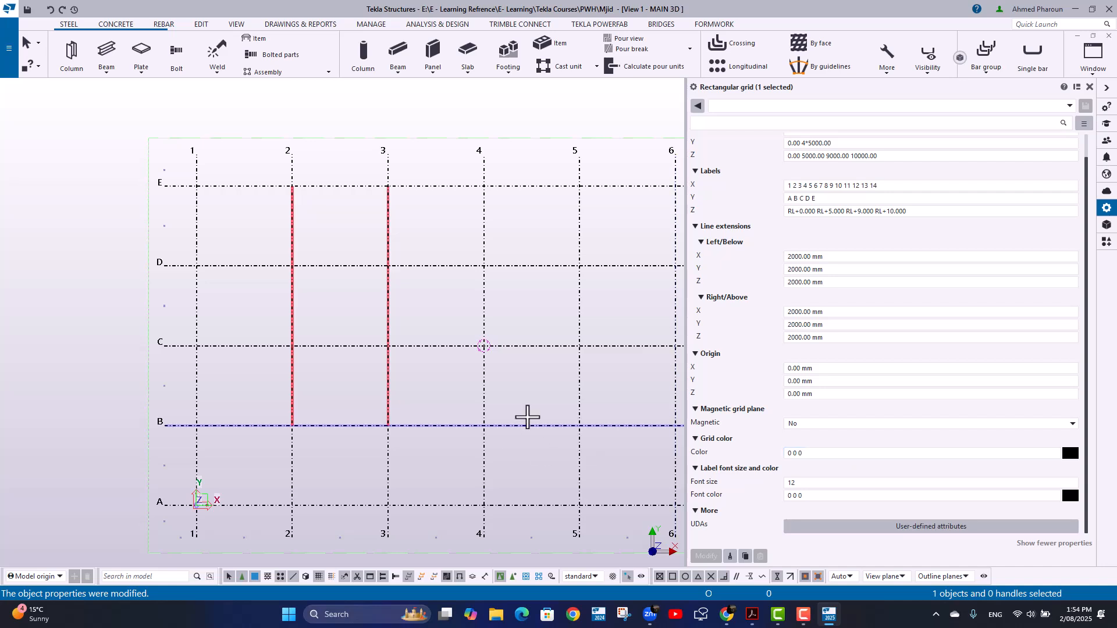
# - Delete the two steel beams on grid lines 2 and 3
pyautogui.moveTo(448, 324); pyautogui.dragTo(477, 366, button='middle')
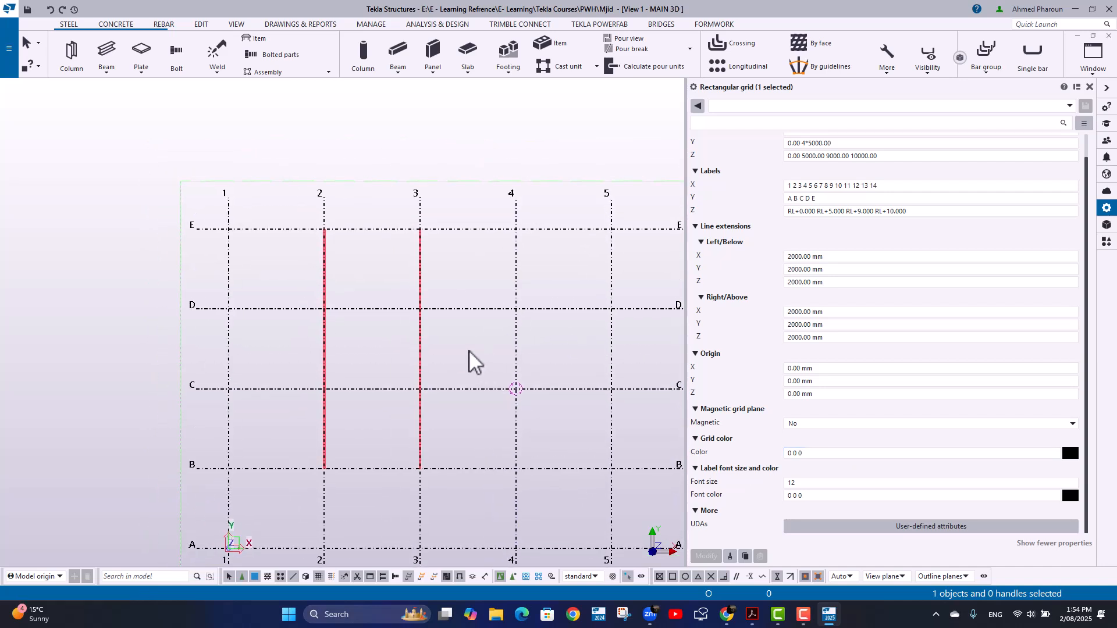
pyautogui.moveTo(299, 177); pyautogui.dragTo(425, 550)
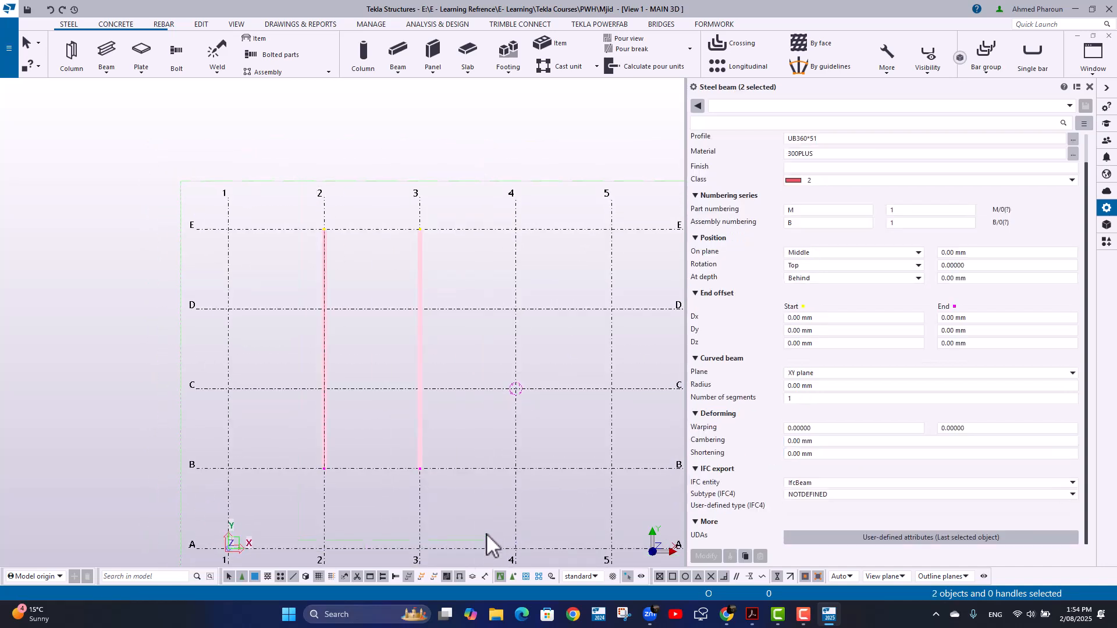
pyautogui.click(483, 520)
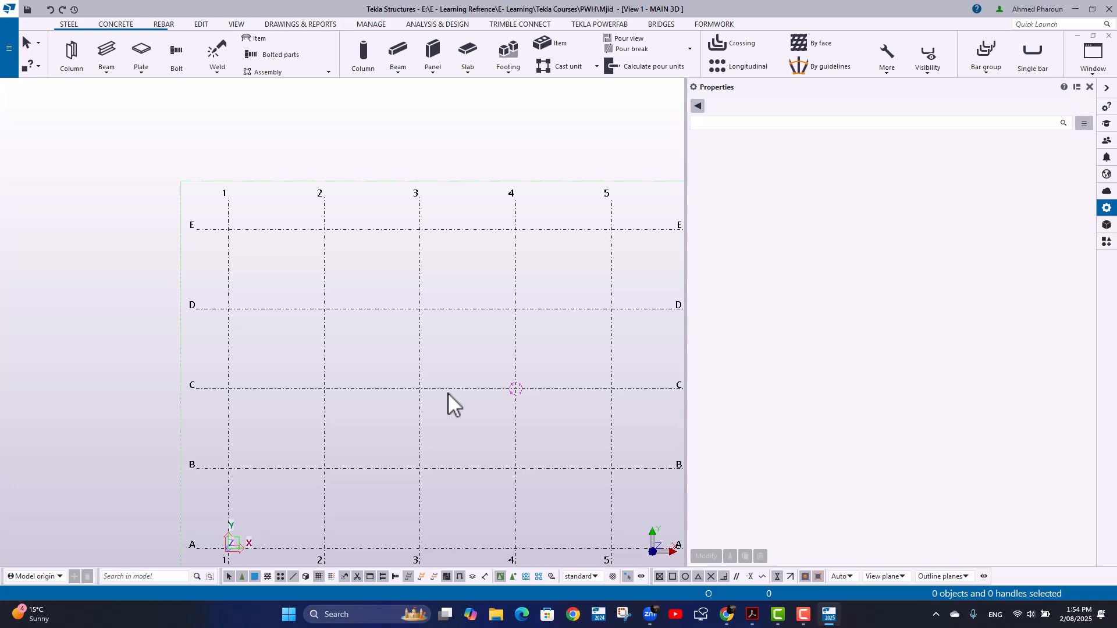
# - Copy the rectangular grid from intersection A-1 to intersection E-7, expanding the work area and view depth to include the copy
pyautogui.scroll(-5, 477, 384)
pyautogui.scroll(3, 411, 317)
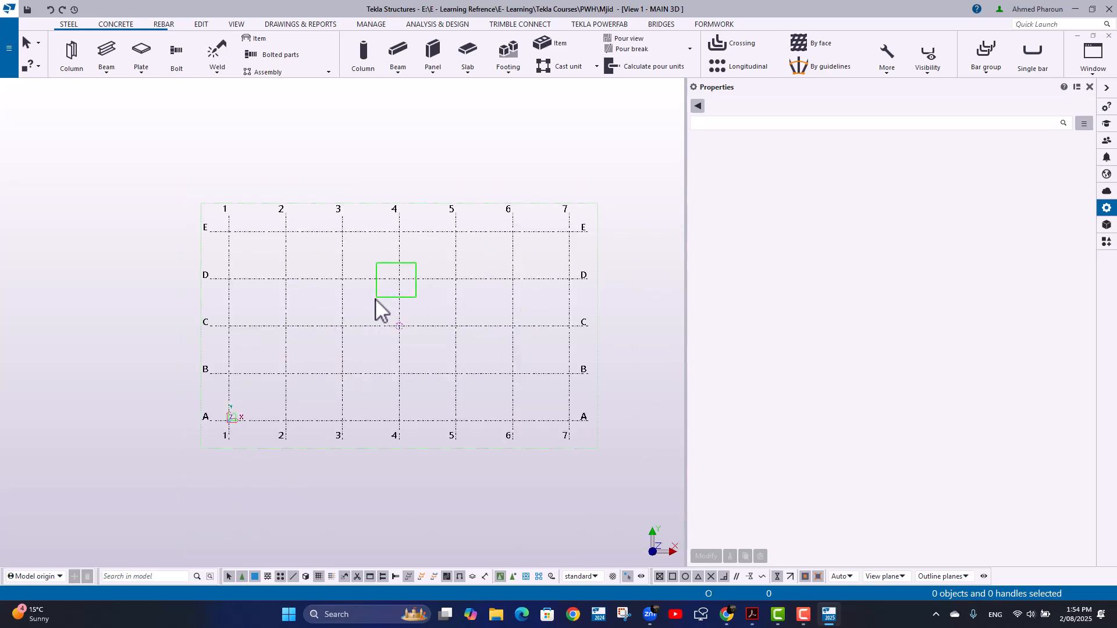
pyautogui.moveTo(376, 299); pyautogui.dragTo(369, 303)
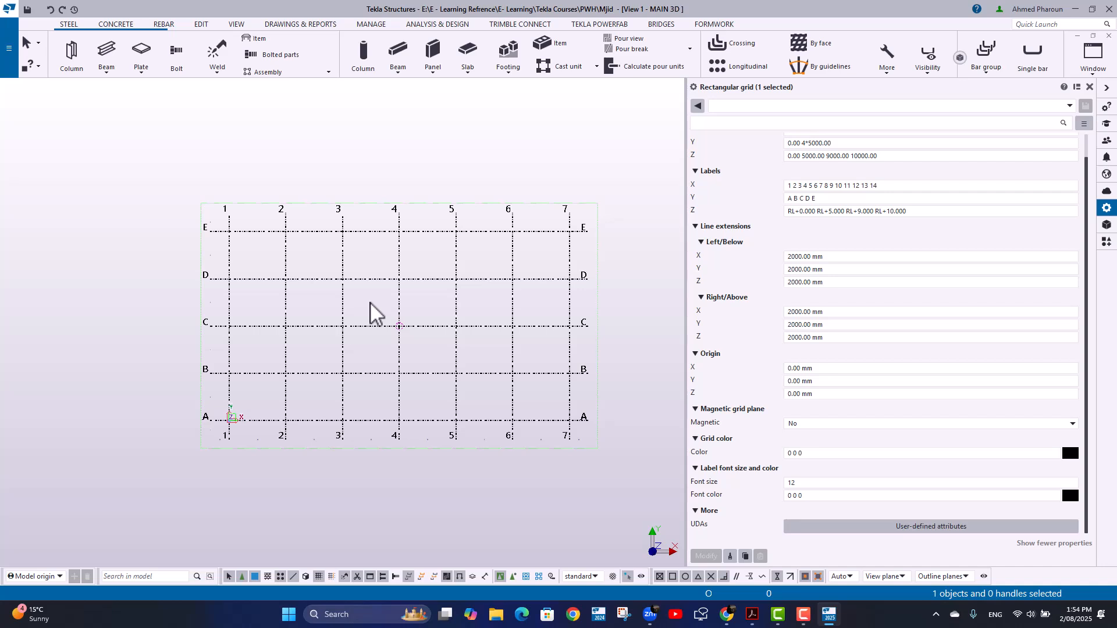
pyautogui.rightClick(270, 239)
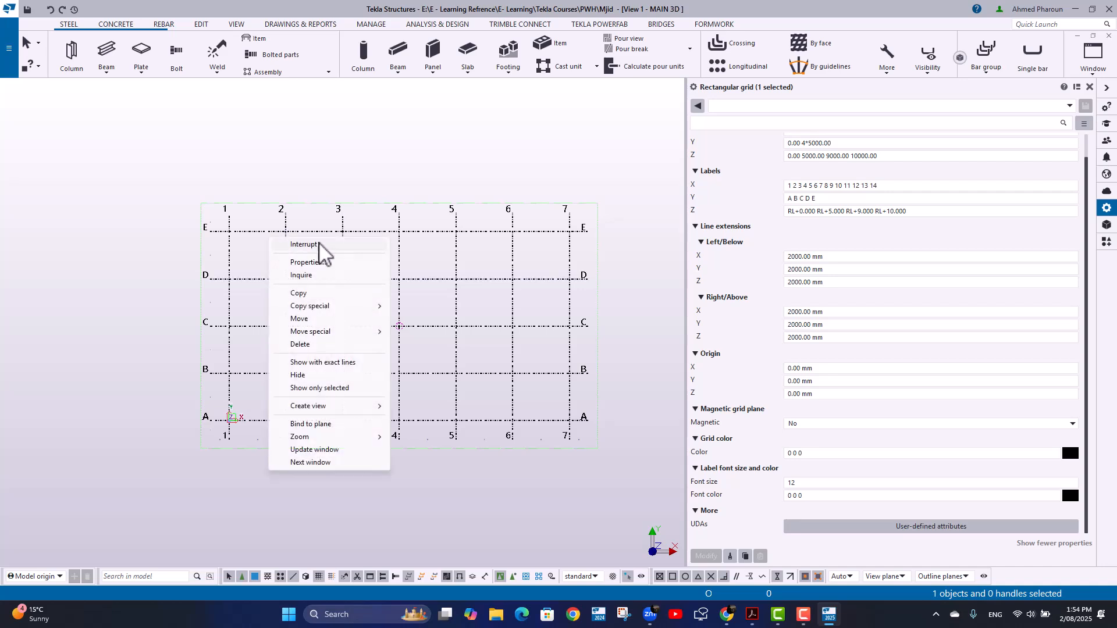
pyautogui.click(299, 293)
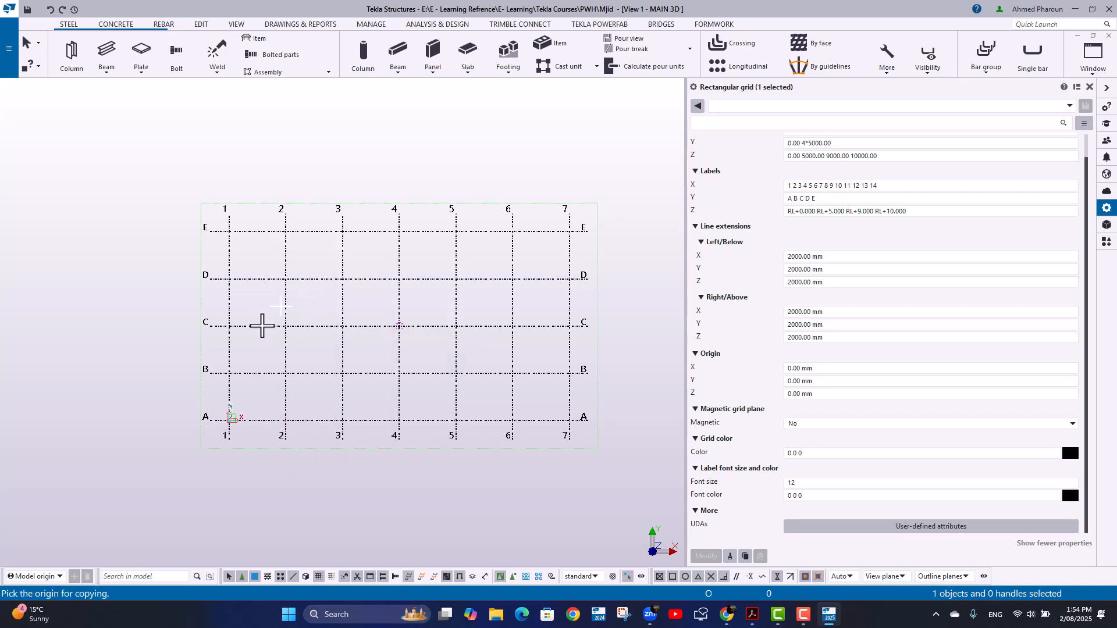
pyautogui.click(230, 418)
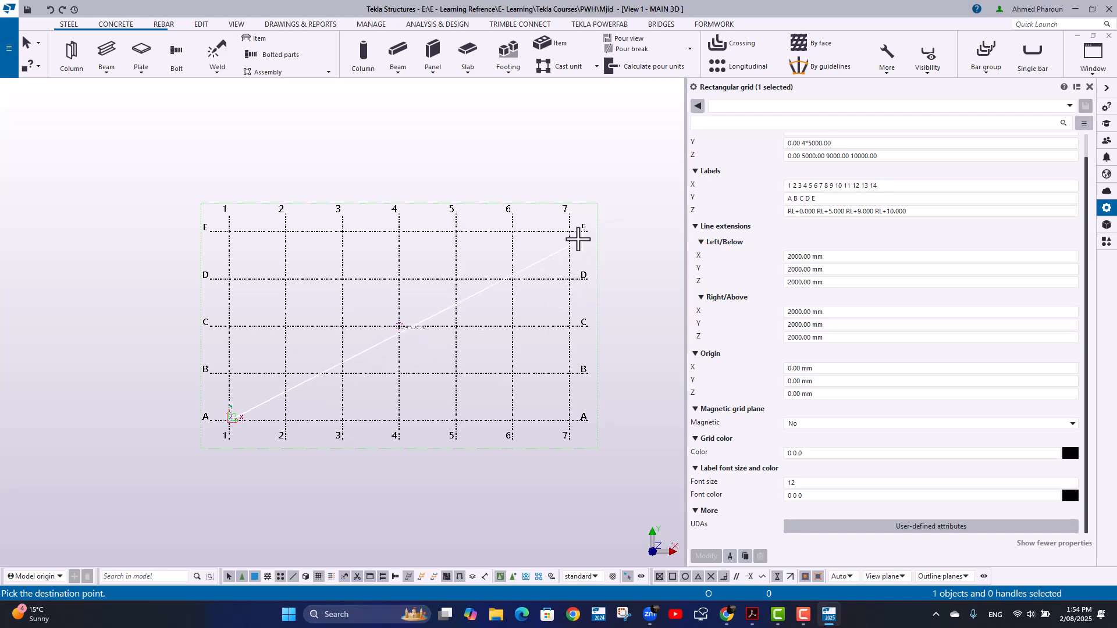
pyautogui.click(564, 231)
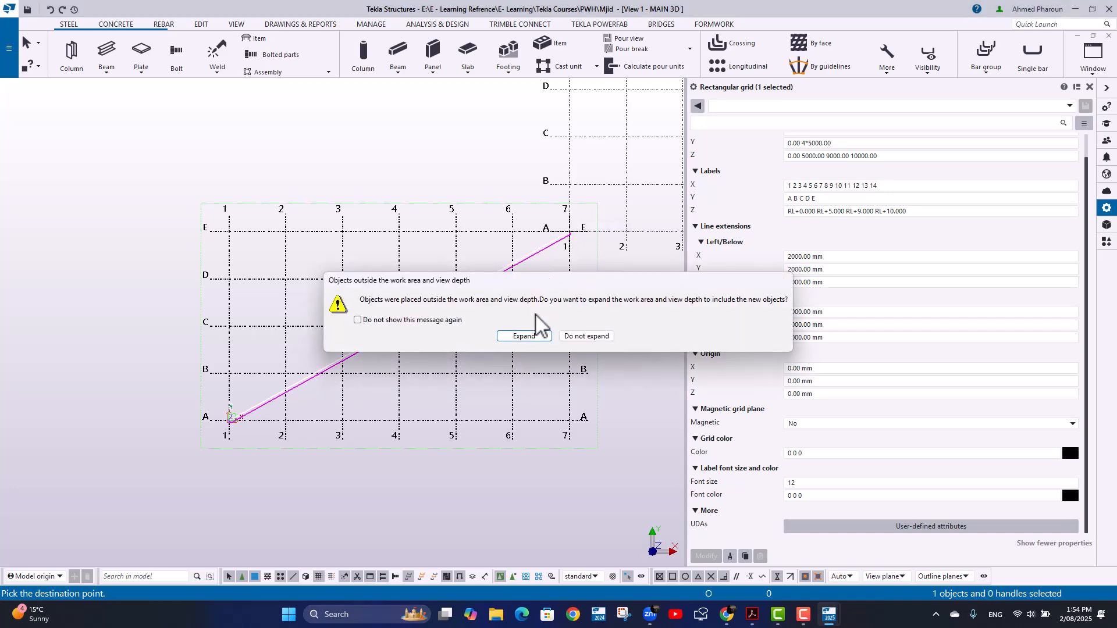
pyautogui.click(524, 336)
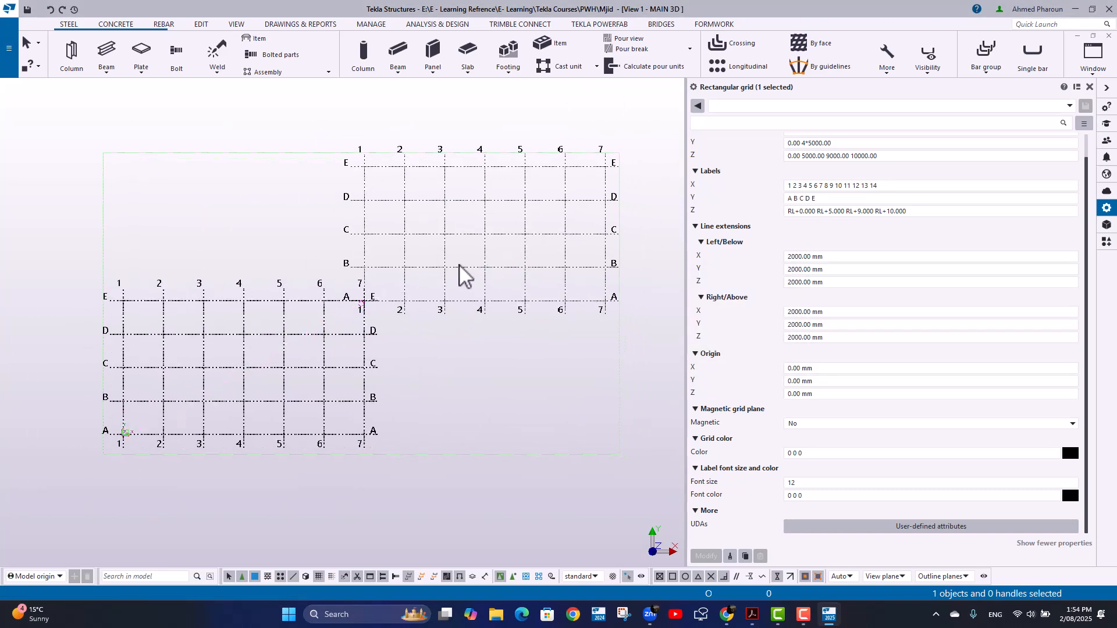
# - Rotate the copied grid 45 degrees around Z about its A-1 intersection, expanding the work area to include it
pyautogui.rightClick(407, 210)
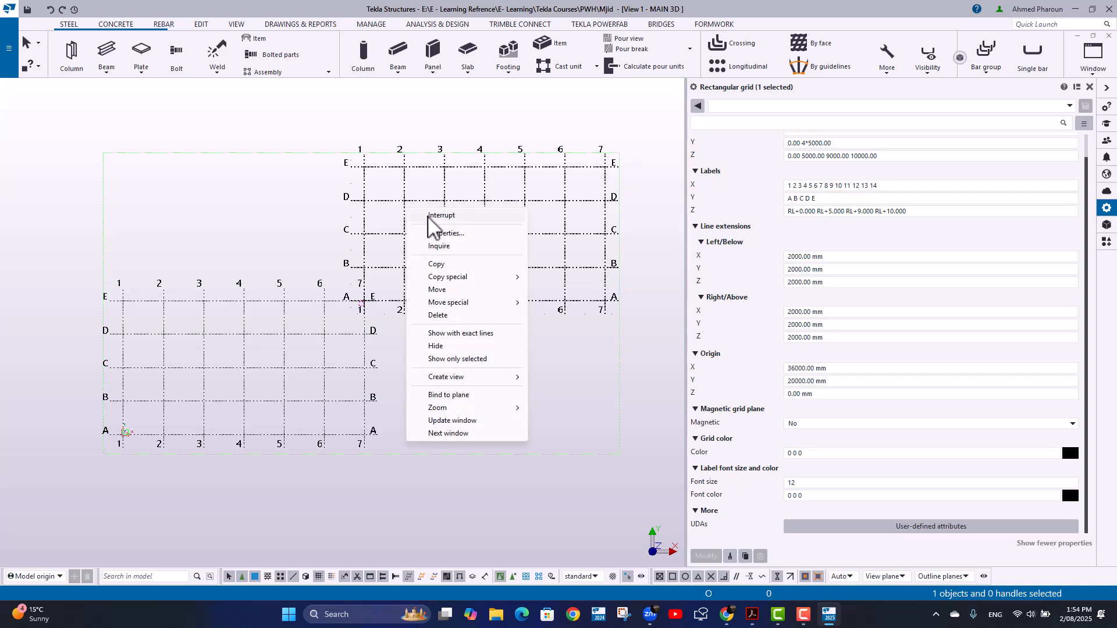
pyautogui.moveTo(438, 305)
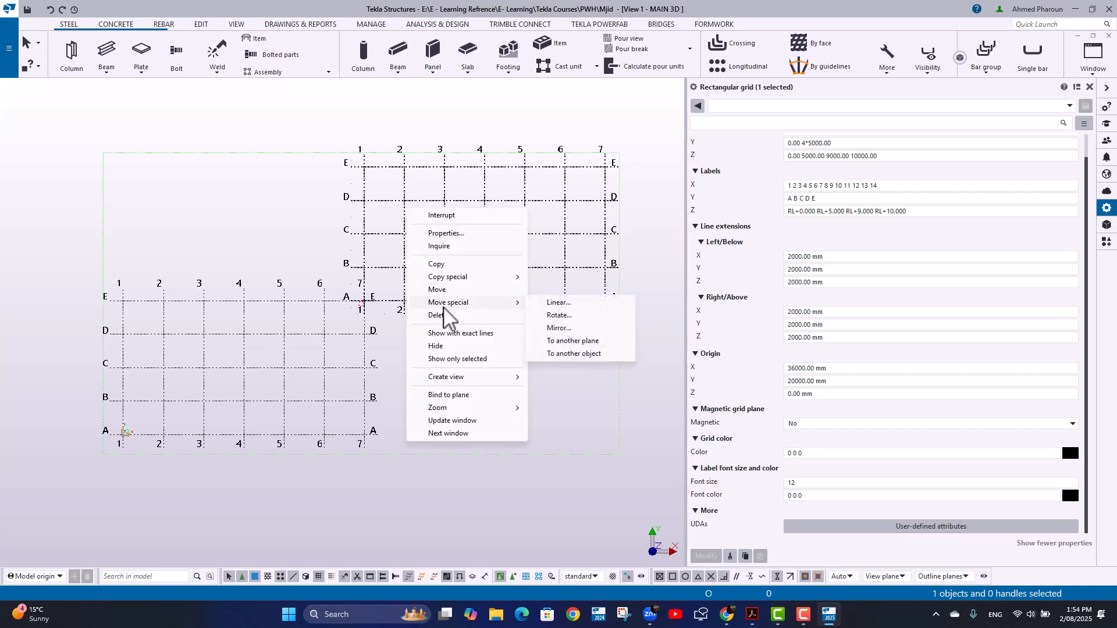
pyautogui.click(562, 318)
pyautogui.click(365, 300)
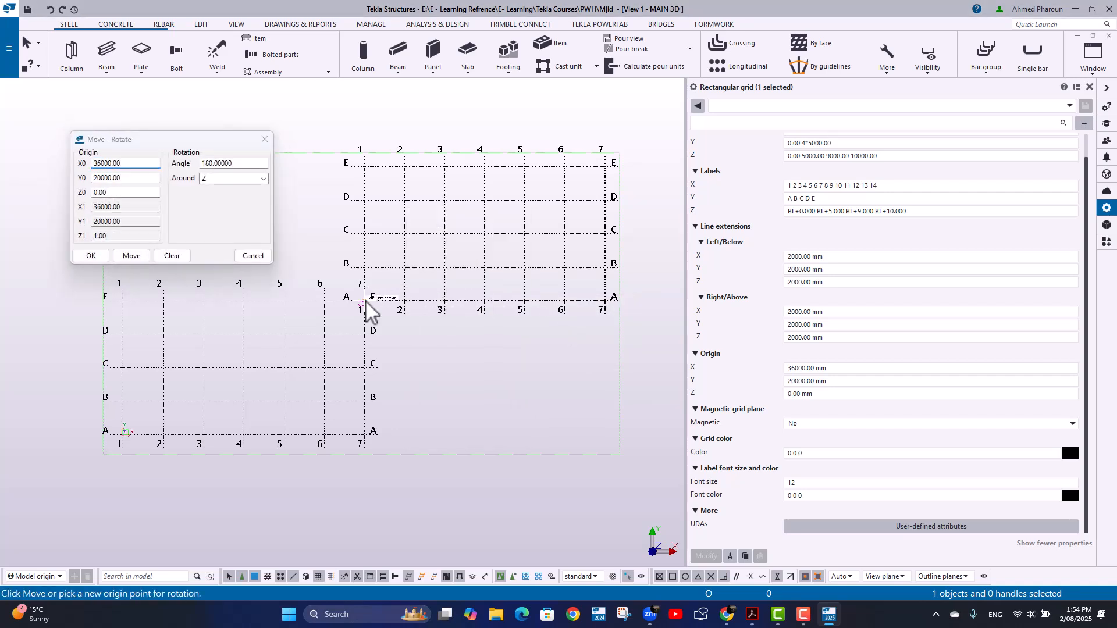
pyautogui.doubleClick(232, 163)
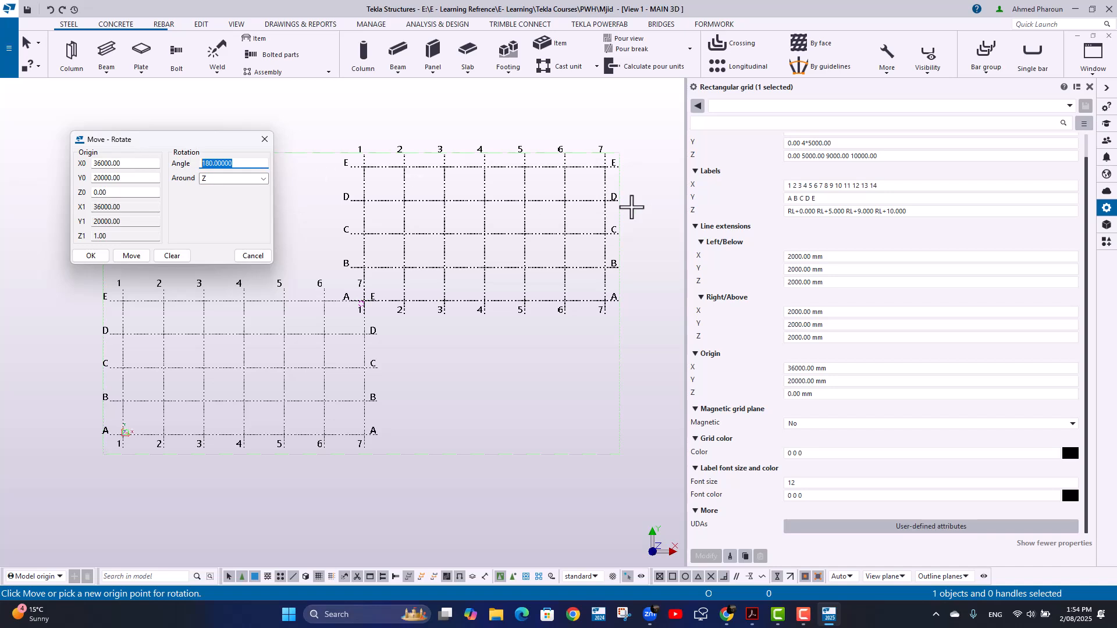
pyautogui.write('45')
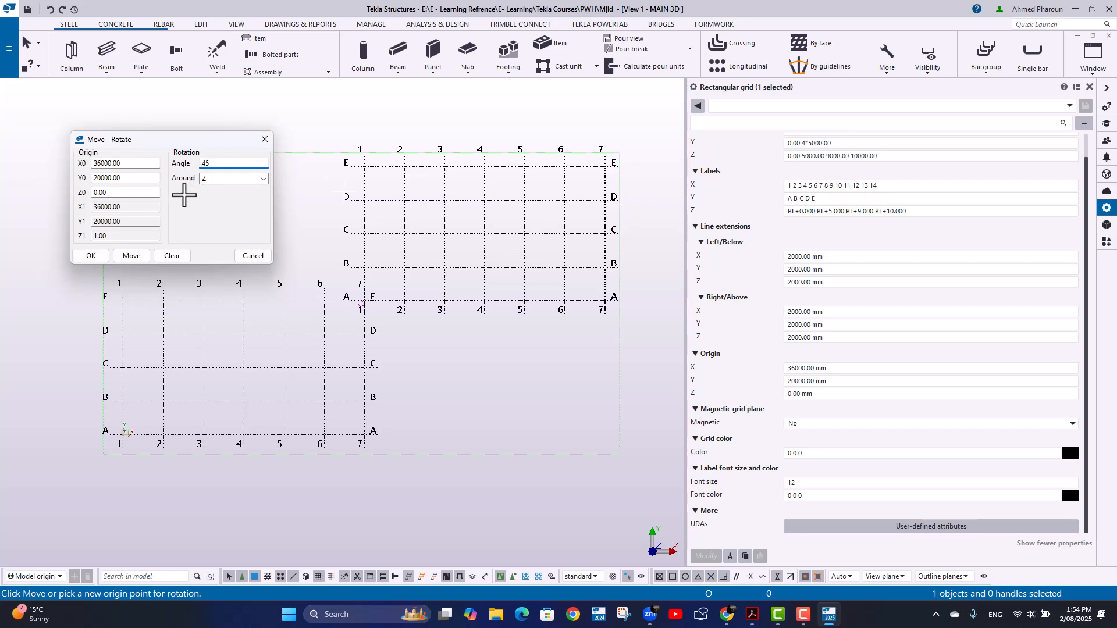
pyautogui.click(131, 256)
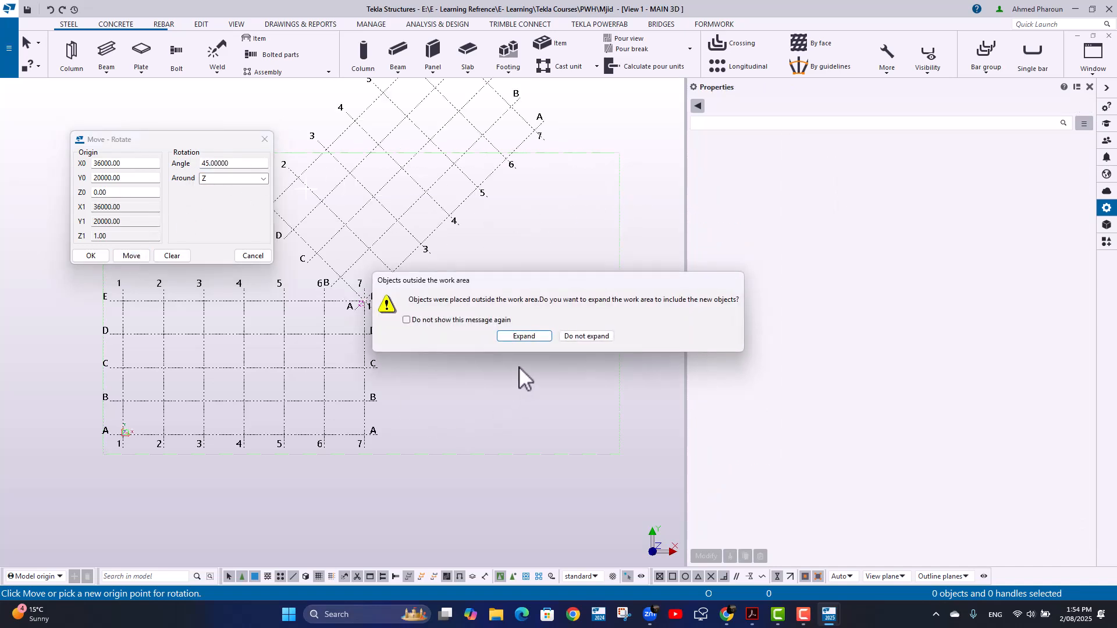
pyautogui.click(522, 337)
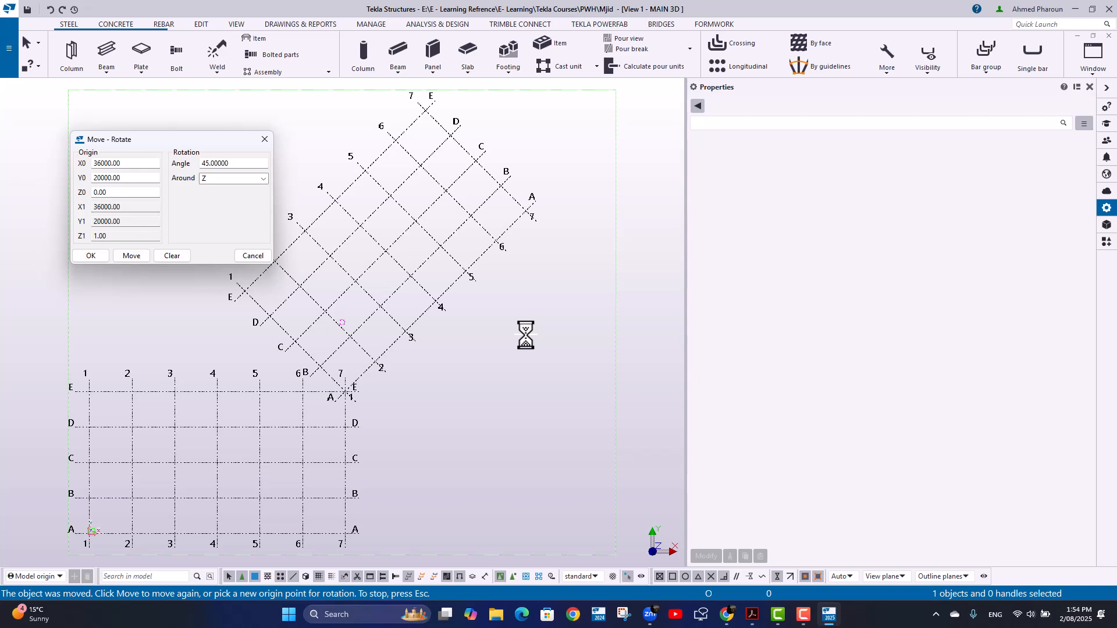
pyautogui.click(265, 139)
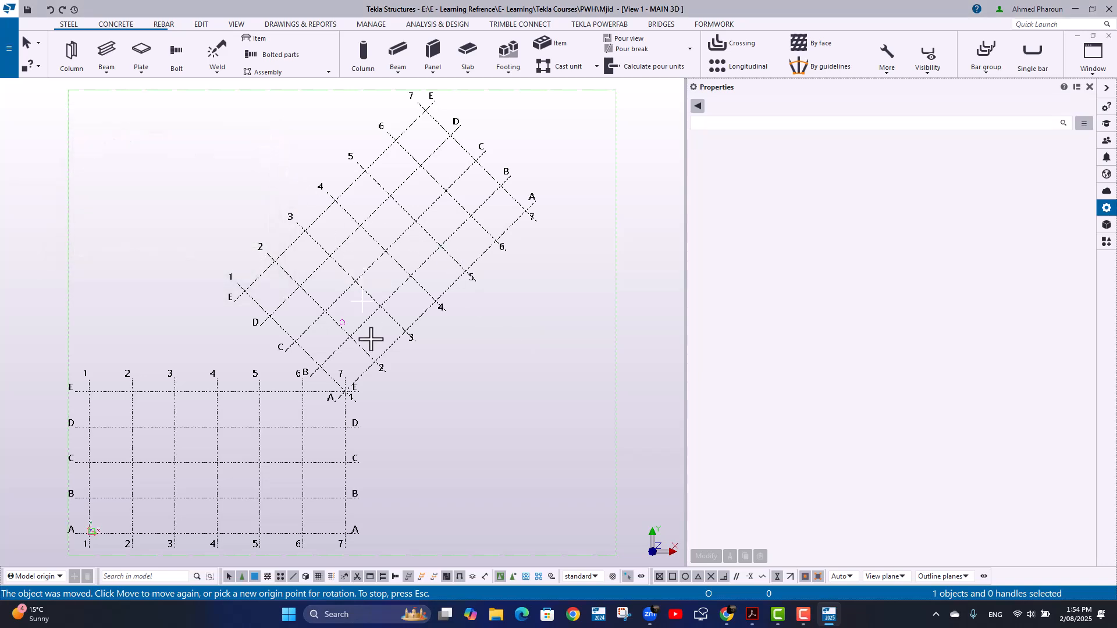
pyautogui.press('Escape')
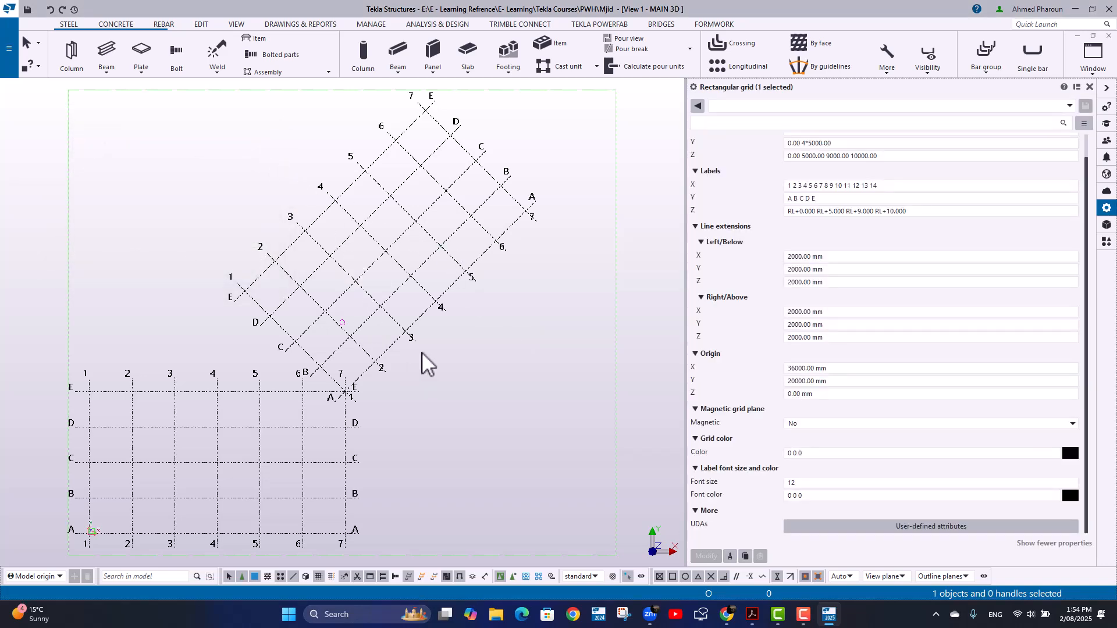
# - Delete the rotated grid copy and fit the work area to the entire model
pyautogui.moveTo(466, 350); pyautogui.dragTo(440, 265)
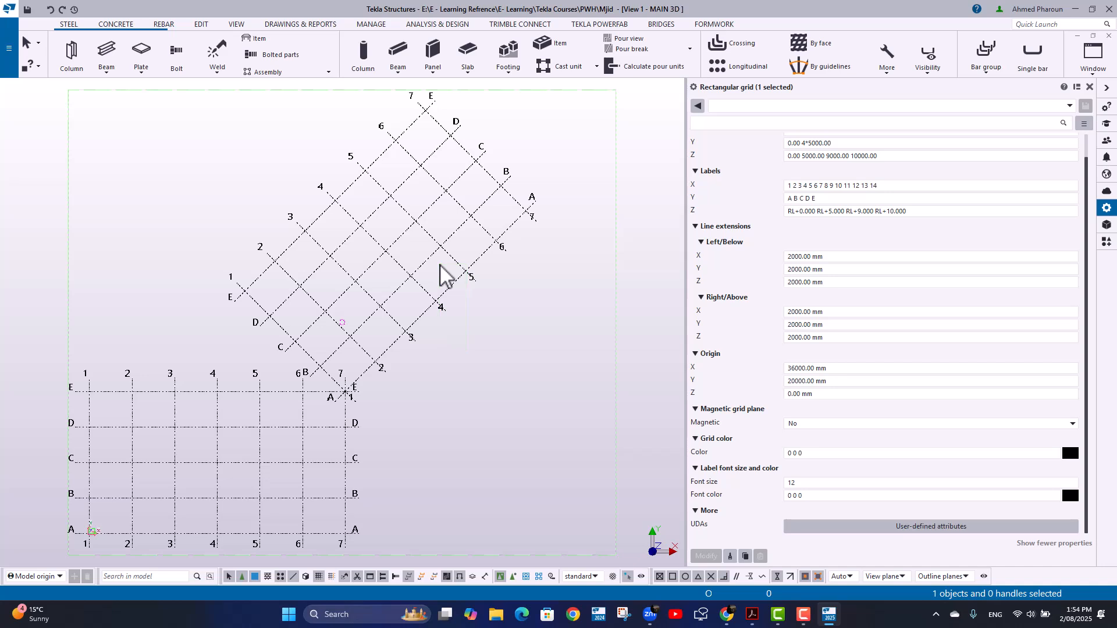
pyautogui.press('Delete')
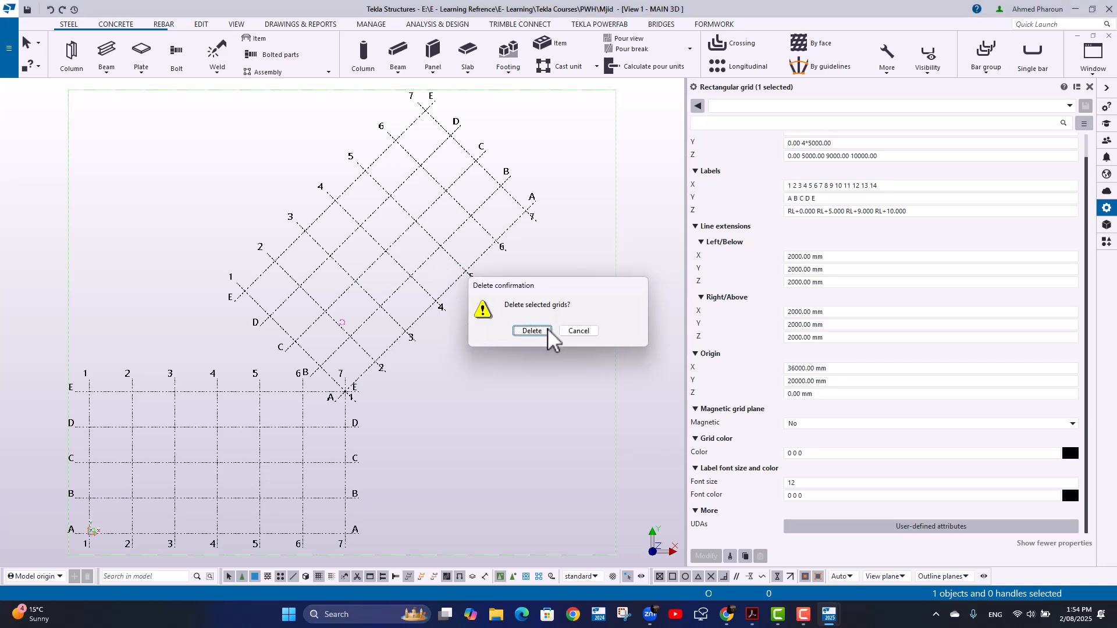
pyautogui.click(531, 330)
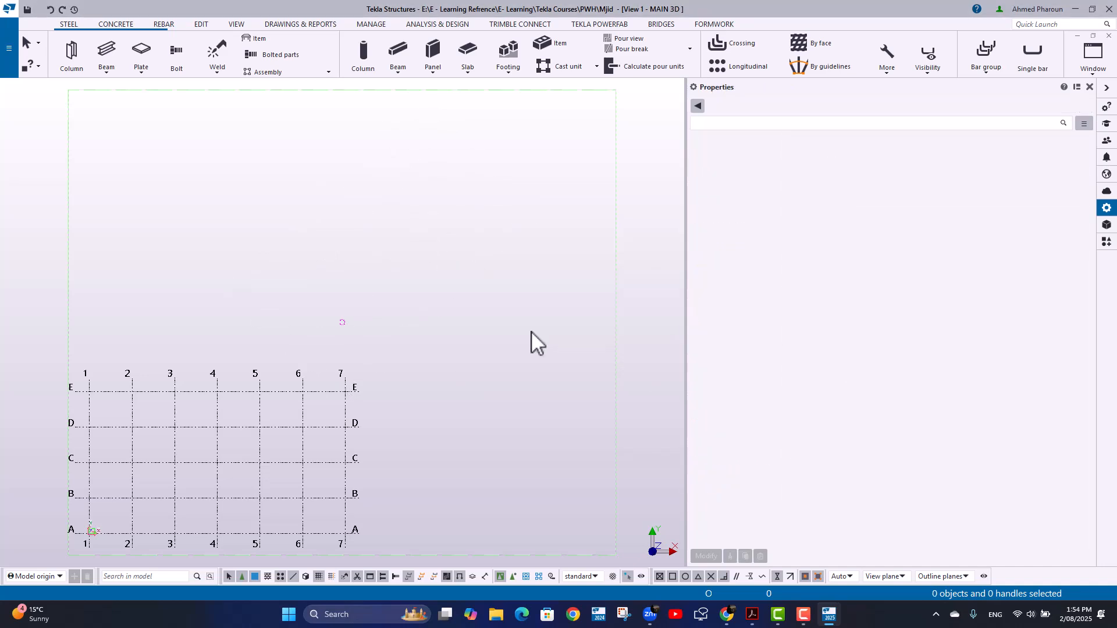
pyautogui.rightClick(505, 256)
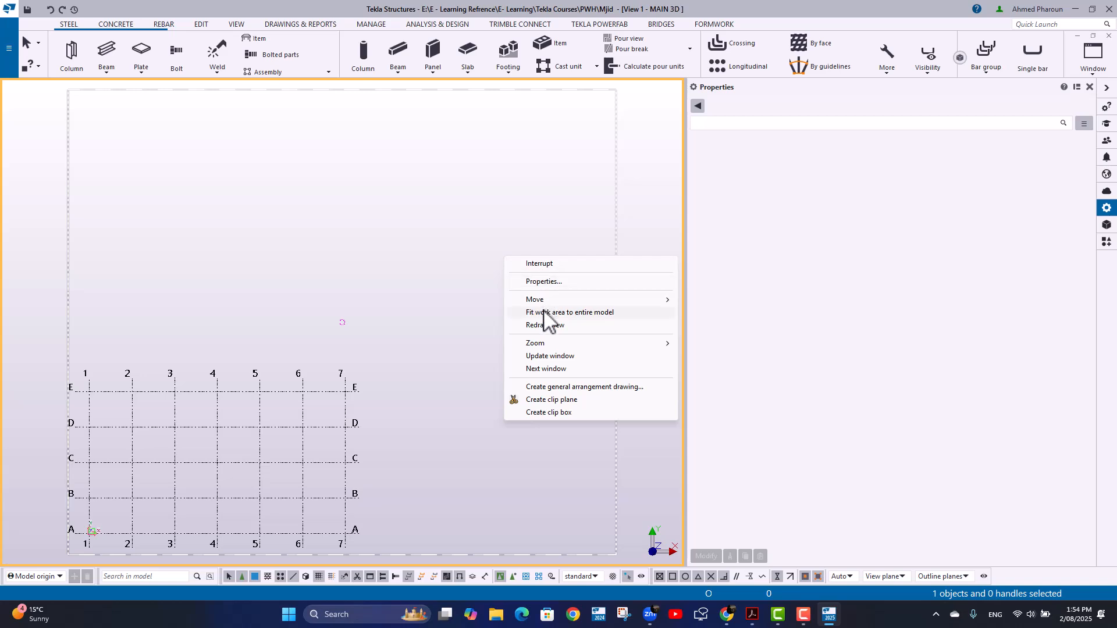
pyautogui.click(576, 312)
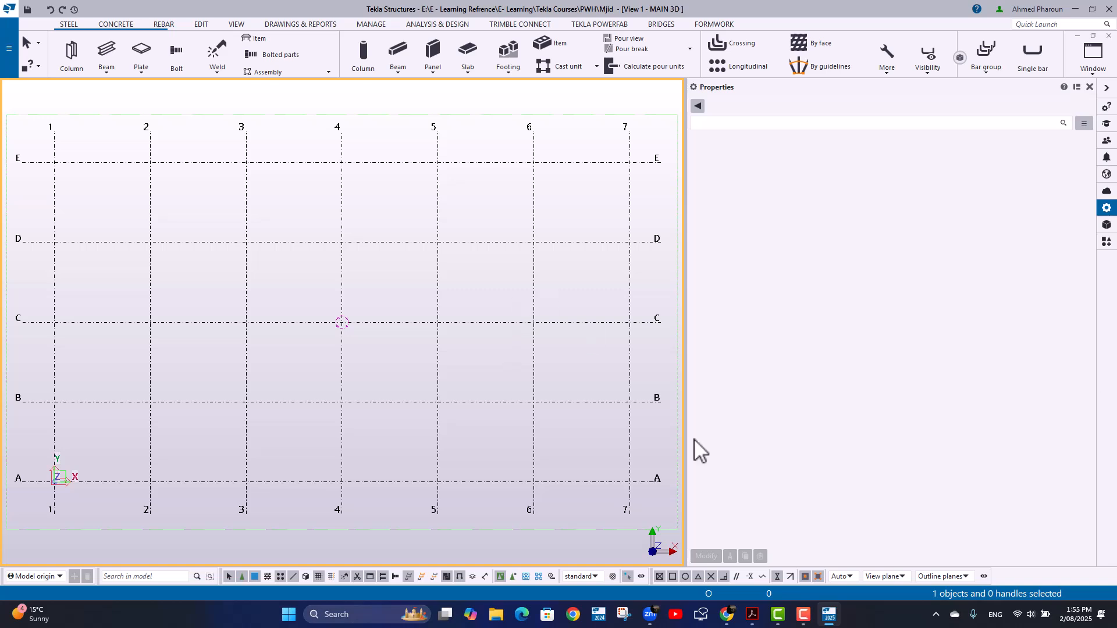
# - Switch to the Tekla Training Plan PDF in Adobe Acrobat, highlight the FORMING GRID topic, and return to Tekla Structures
pyautogui.scroll(-5, 334, 345)
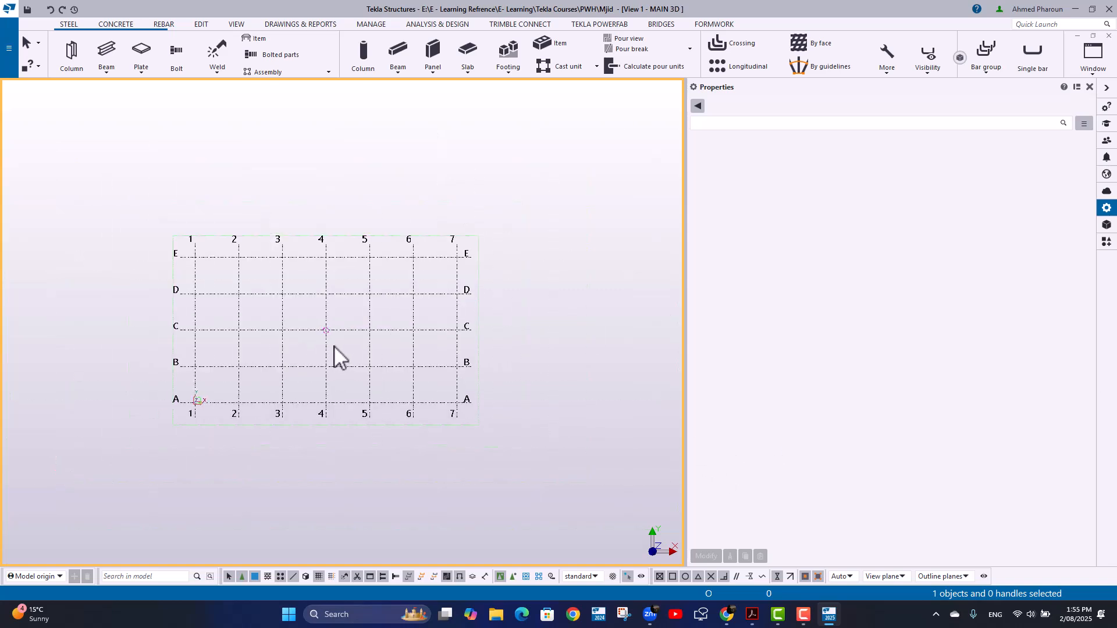
pyautogui.click(752, 614)
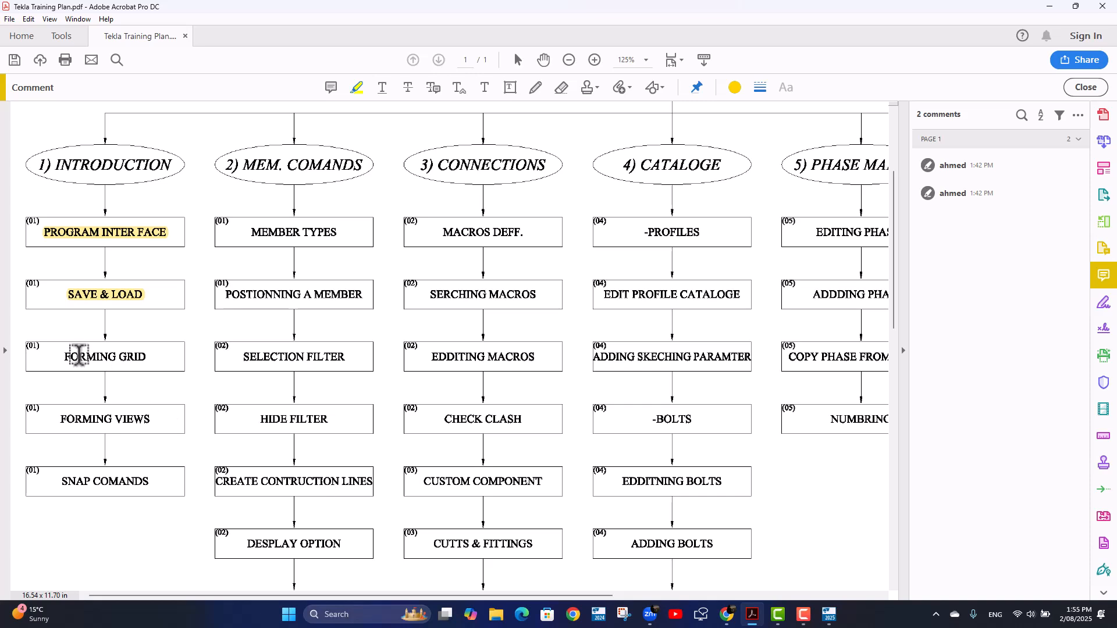
pyautogui.moveTo(62, 356); pyautogui.dragTo(135, 368)
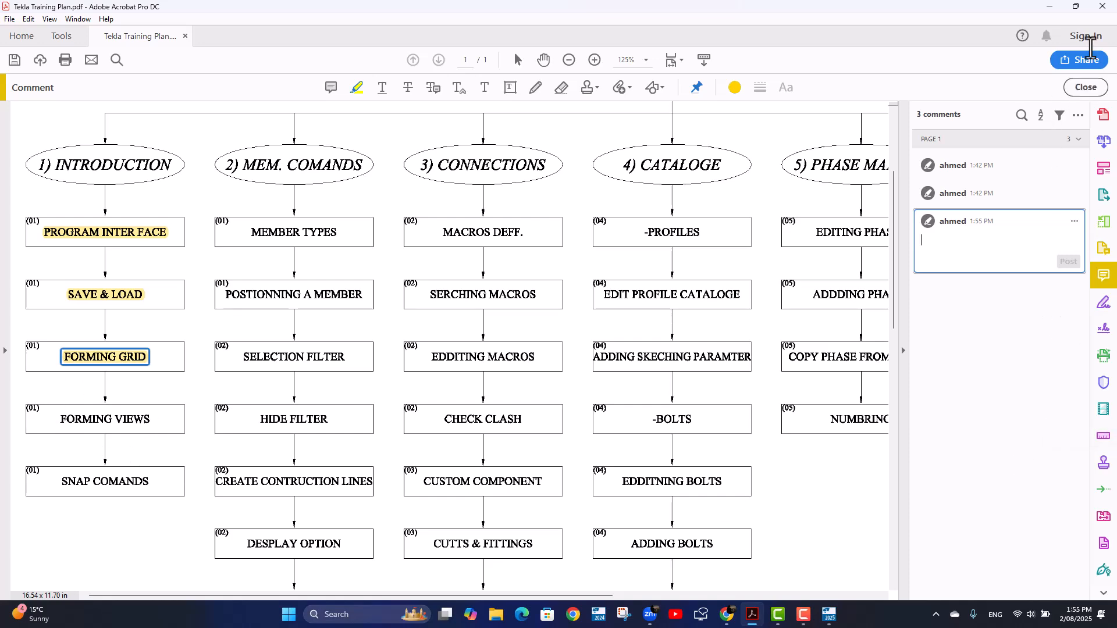
pyautogui.click(1050, 7)
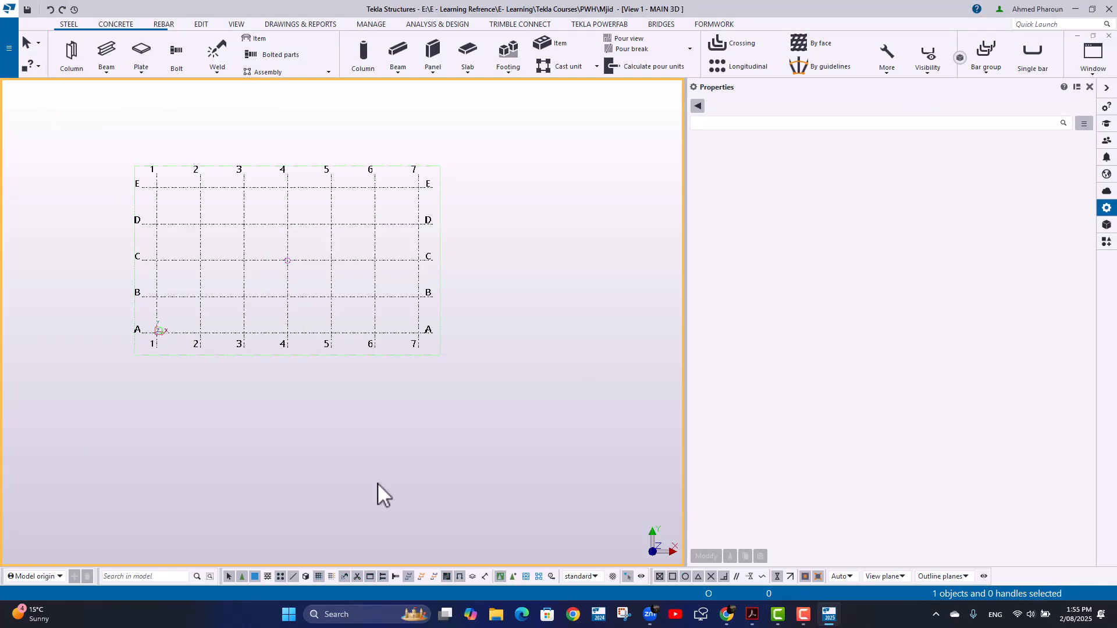
pyautogui.scroll(8, 352, 417)
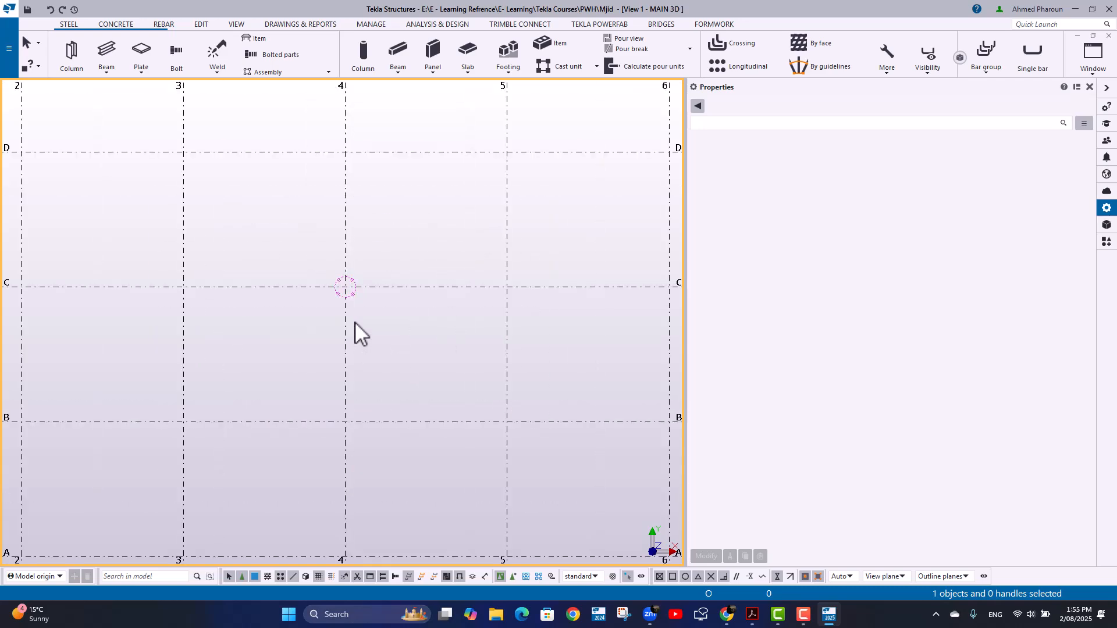
pyautogui.scroll(-7, 372, 291)
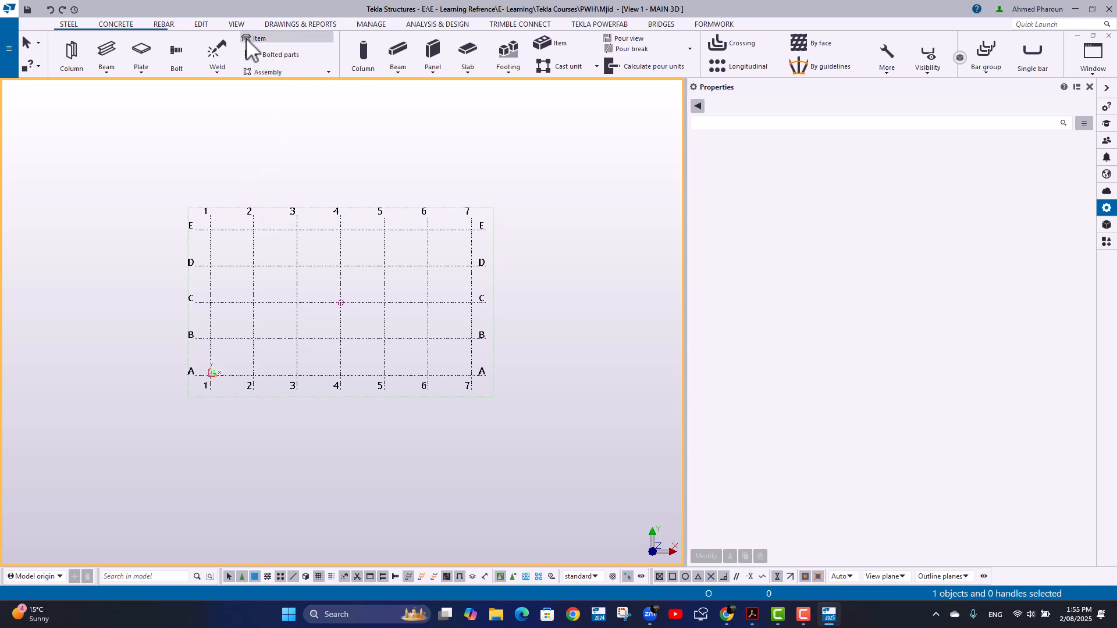
pyautogui.click(236, 25)
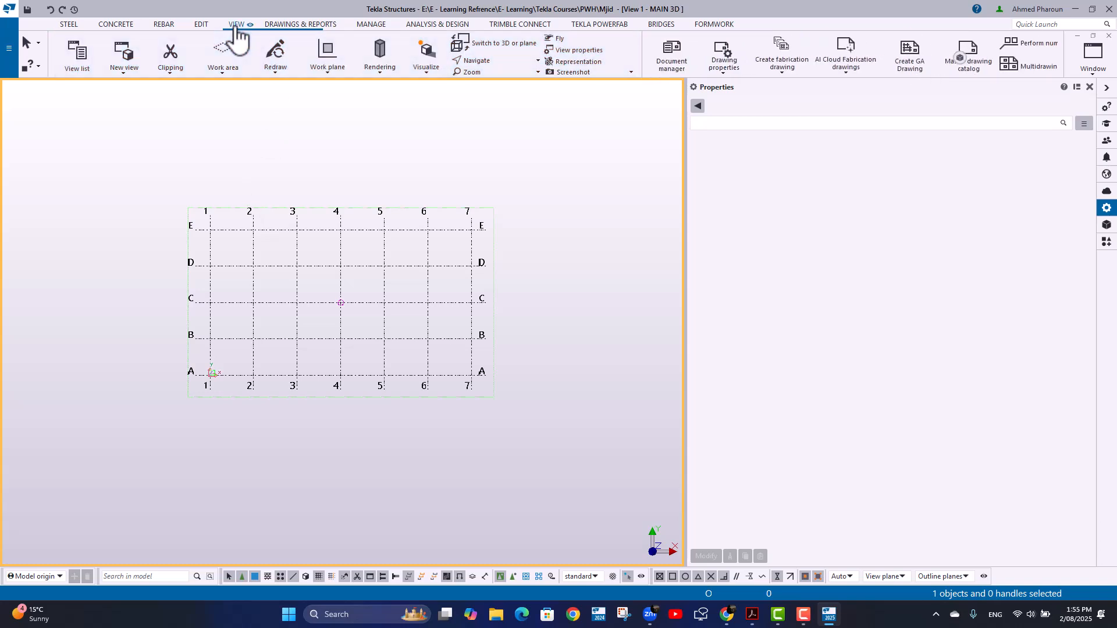
pyautogui.click(124, 64)
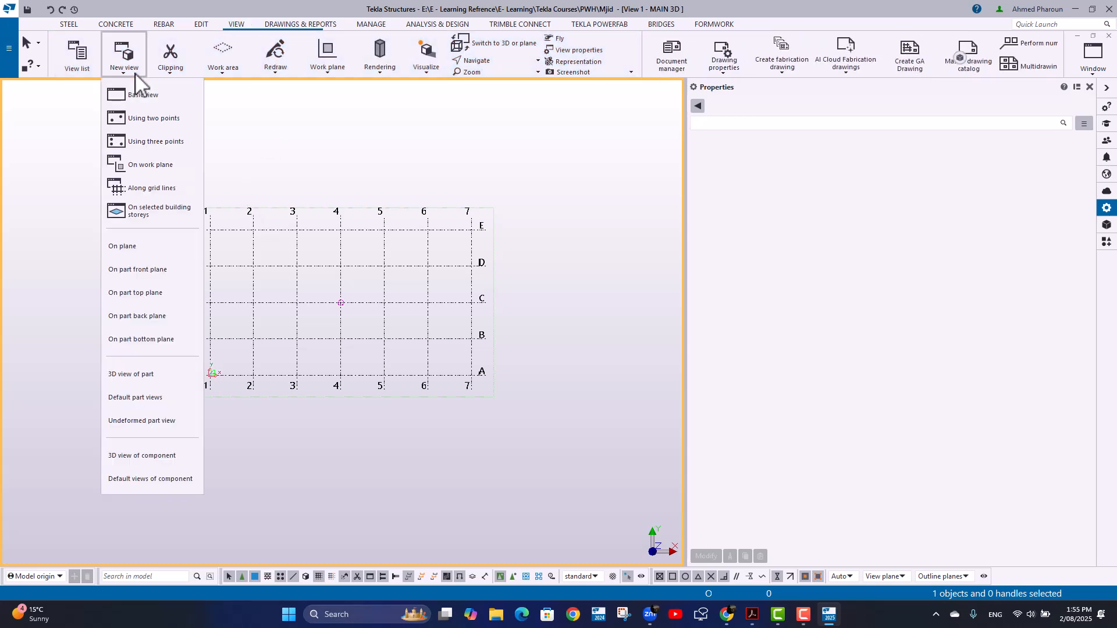
pyautogui.click(149, 105)
pyautogui.moveTo(129, 142); pyautogui.dragTo(142, 112)
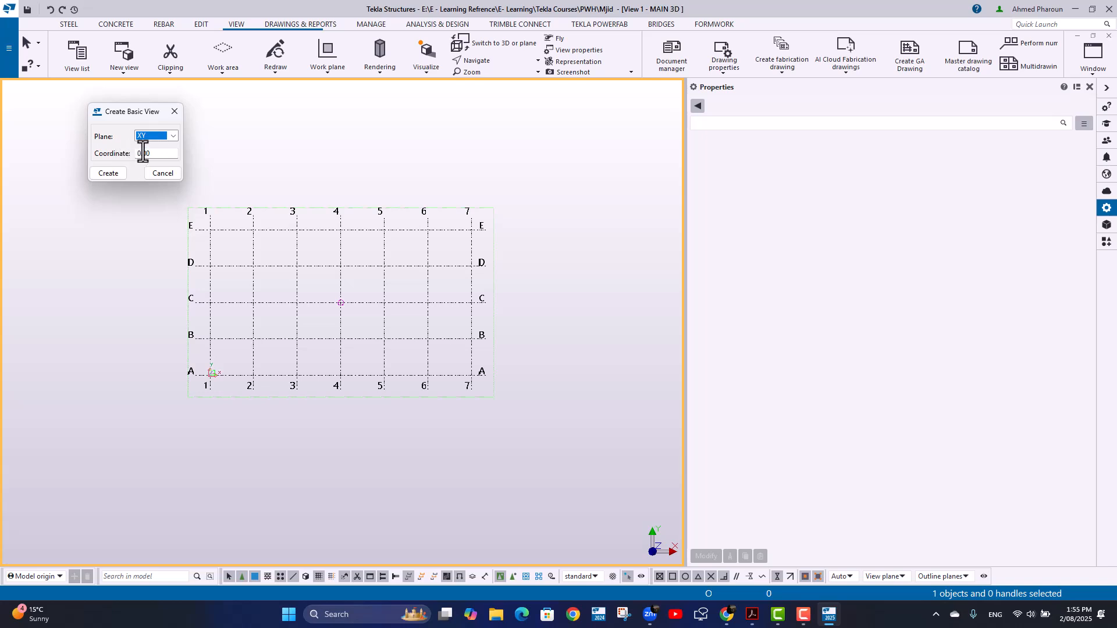
pyautogui.click(163, 137)
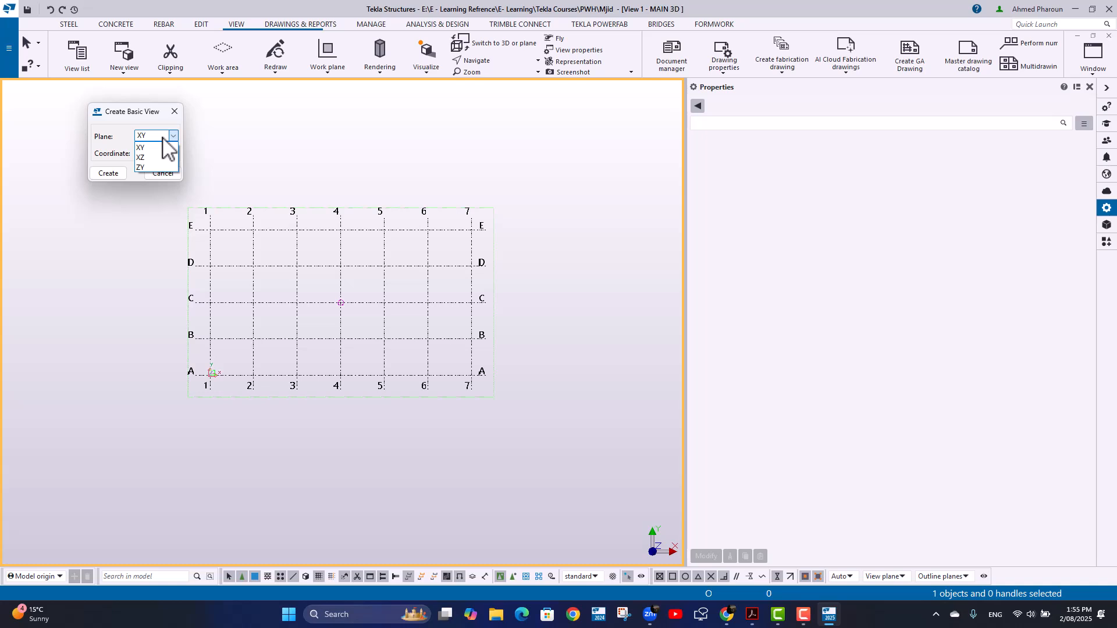
pyautogui.click(177, 112)
pyautogui.click(175, 111)
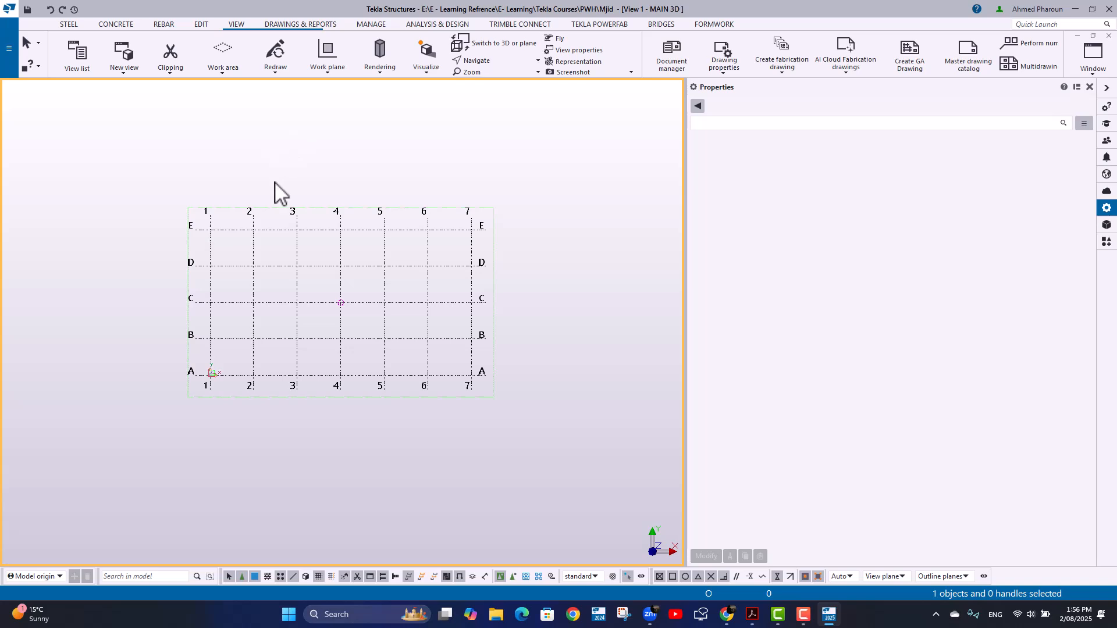
# - Create a basic view on the ZY plane at coordinate 6000
pyautogui.scroll(7, 227, 378)
pyautogui.moveTo(250, 284); pyautogui.dragTo(227, 379, button='middle')
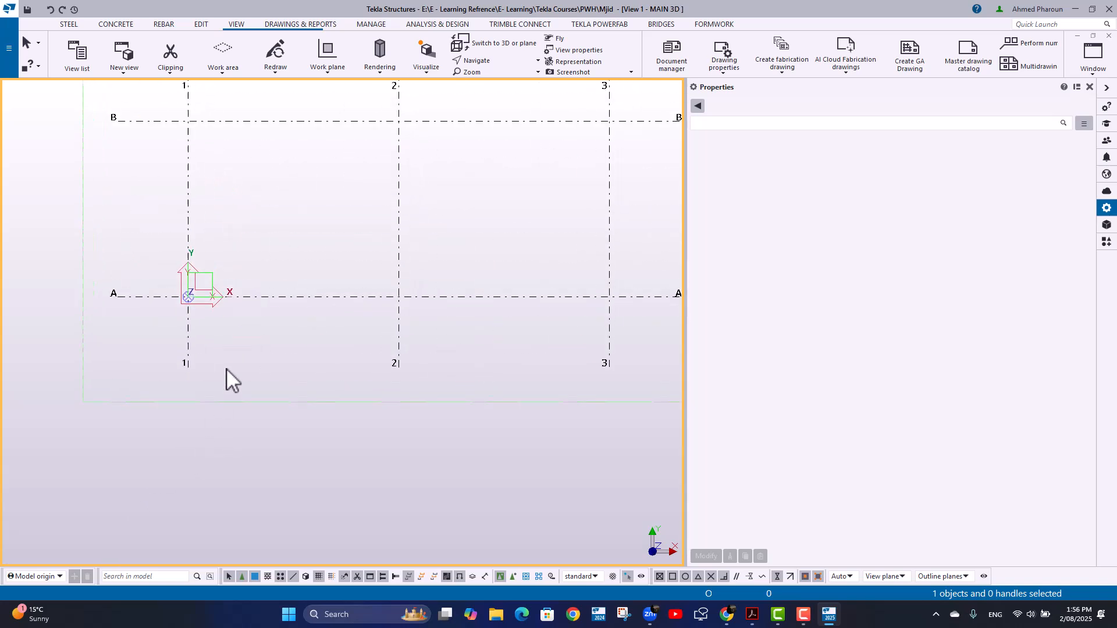
pyautogui.scroll(3, 211, 306)
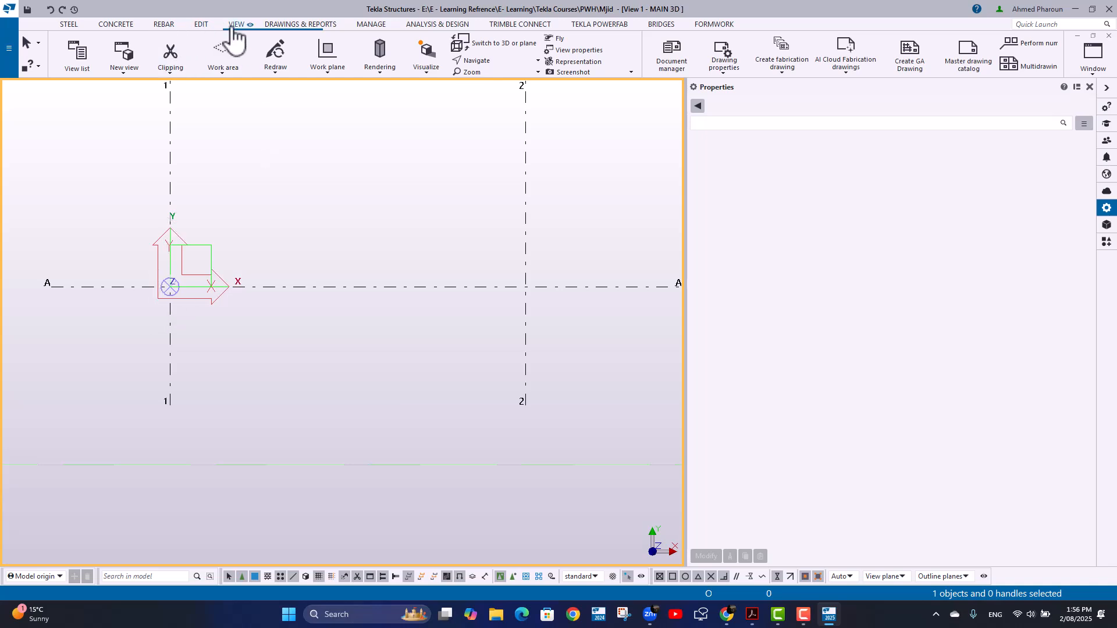
pyautogui.click(129, 60)
pyautogui.click(116, 96)
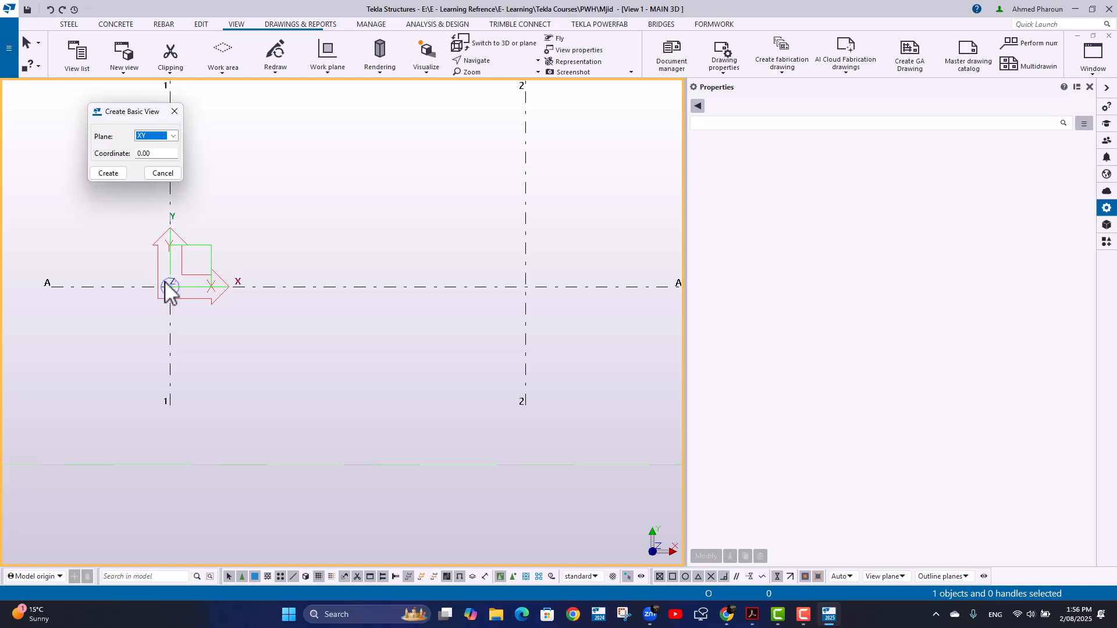
pyautogui.click(165, 137)
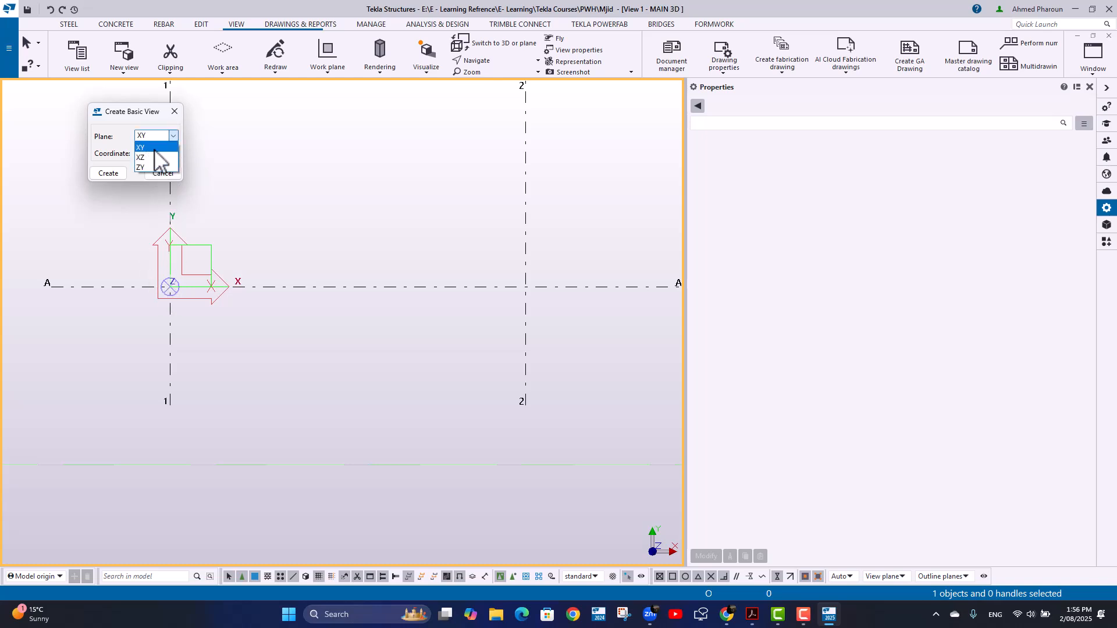
pyautogui.click(145, 166)
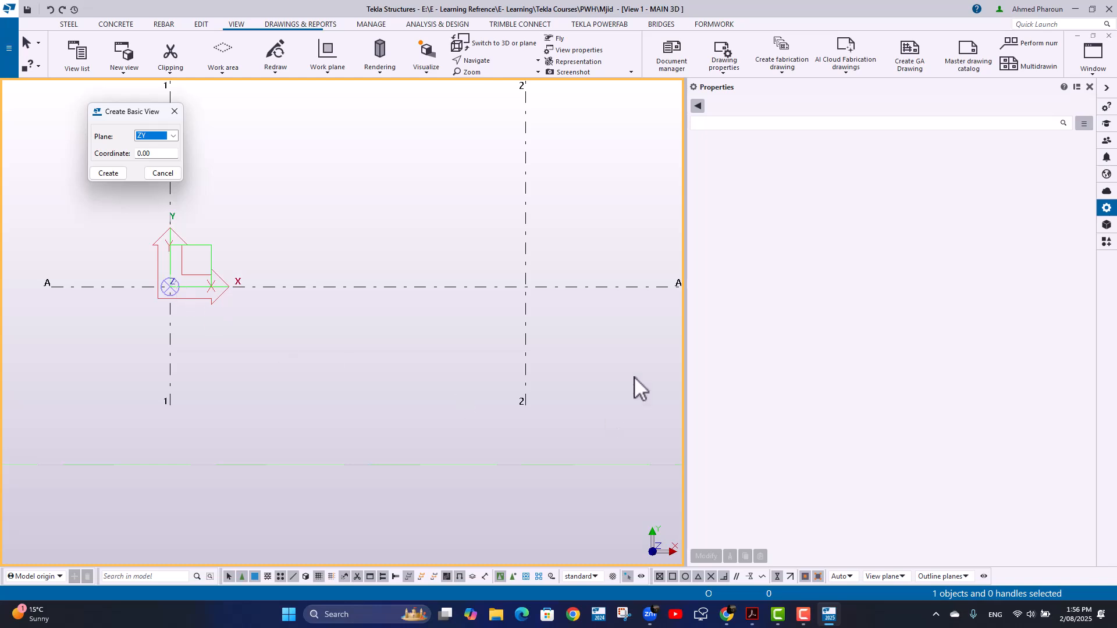
pyautogui.click(150, 153)
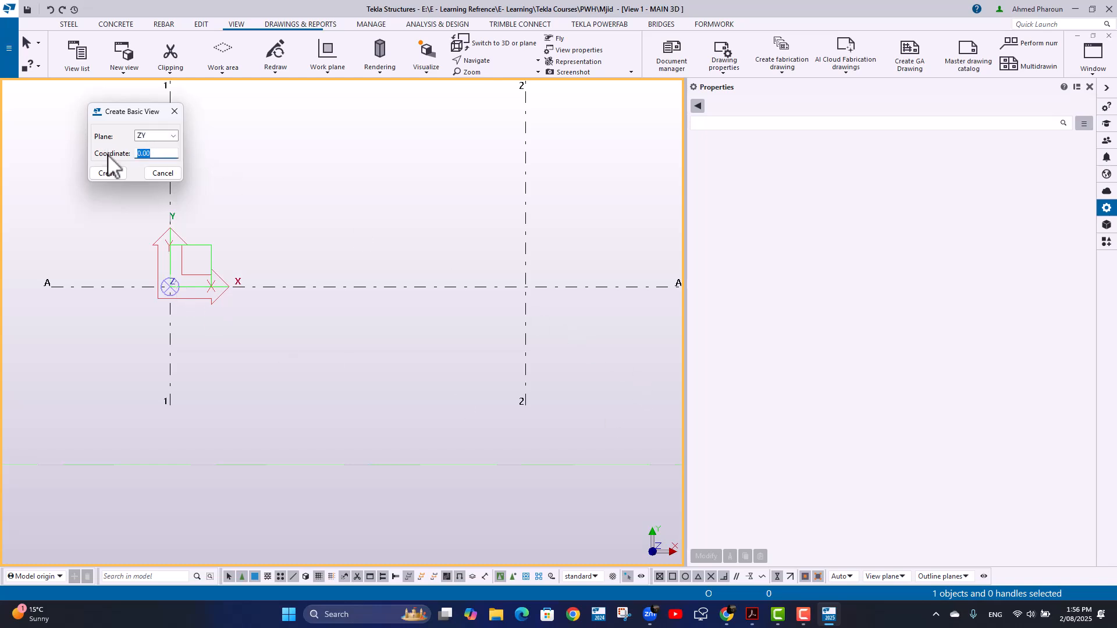
pyautogui.write('6000')
pyautogui.click(112, 174)
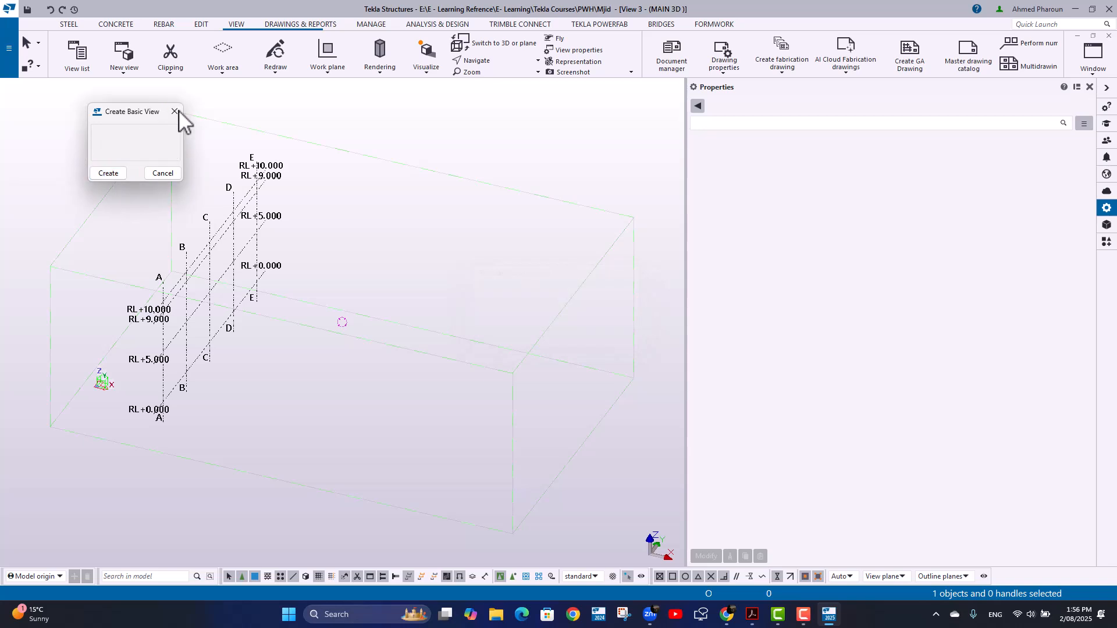
pyautogui.click(174, 111)
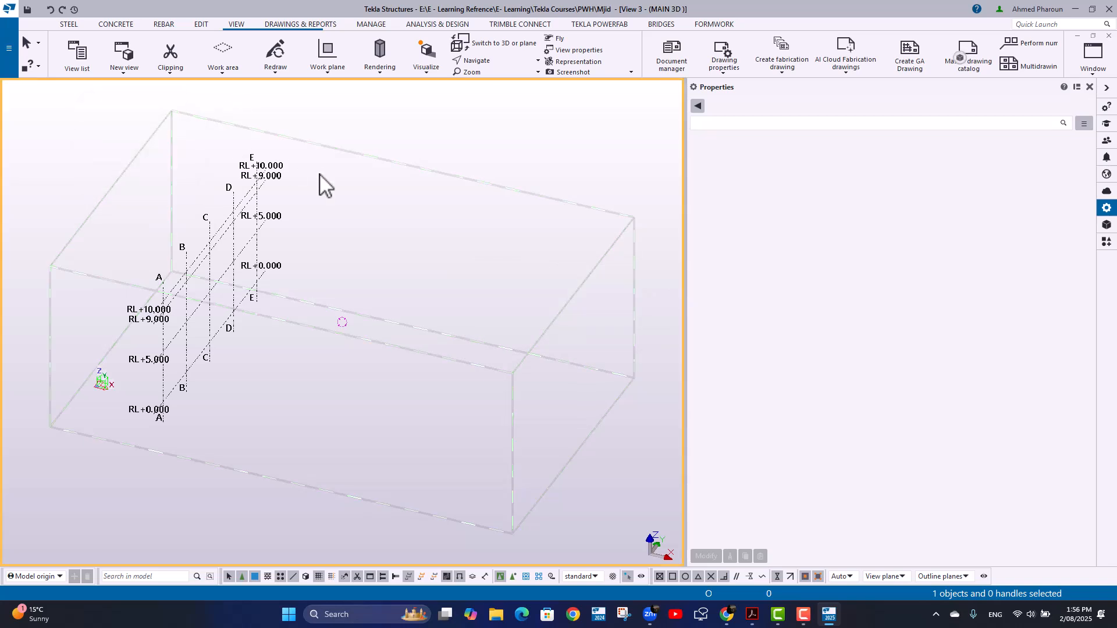
# - Switch the new ZY view from 3D to plane display and close that view
pyautogui.hotkey('ctrl', 'p')
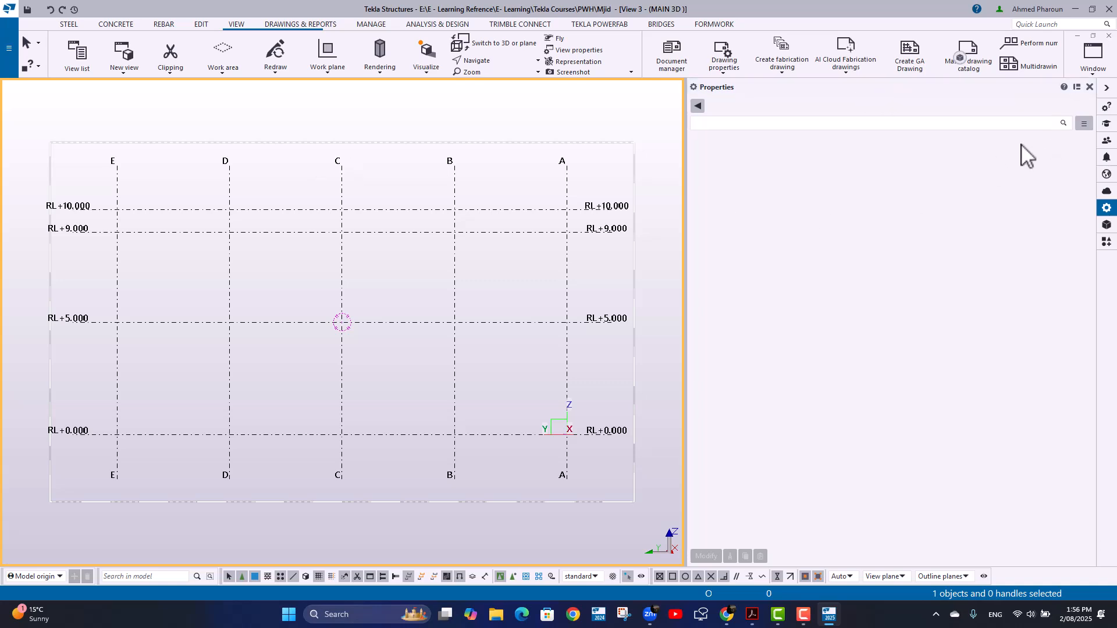
pyautogui.click(1095, 54)
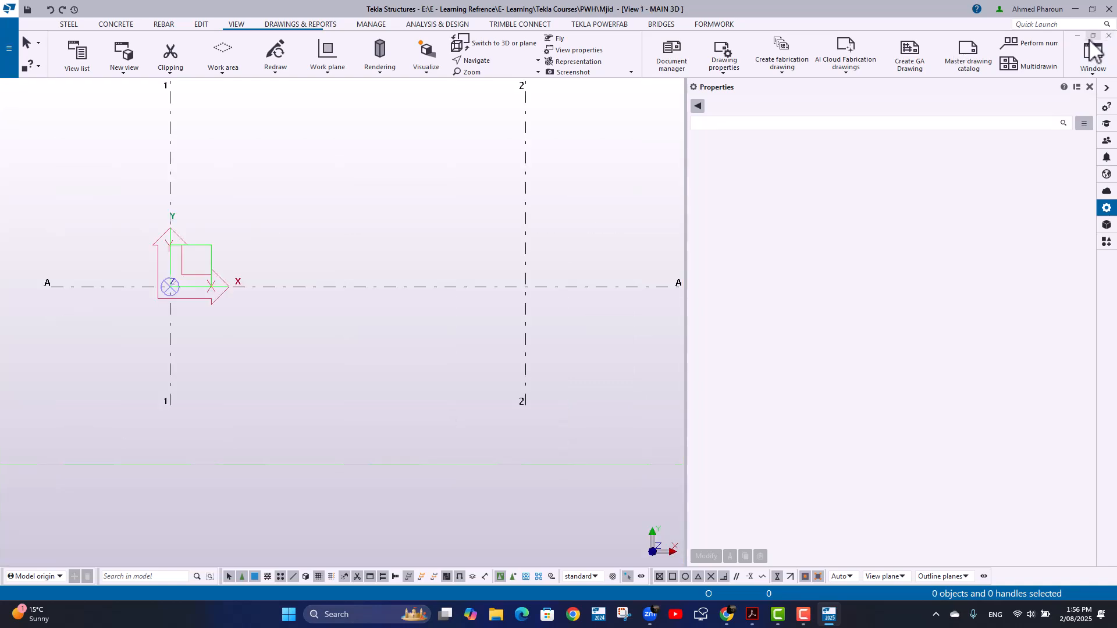
# - Create a basic view on the XZ plane at coordinate 5000, and close the view and the creation dialog
pyautogui.scroll(-5, 394, 155)
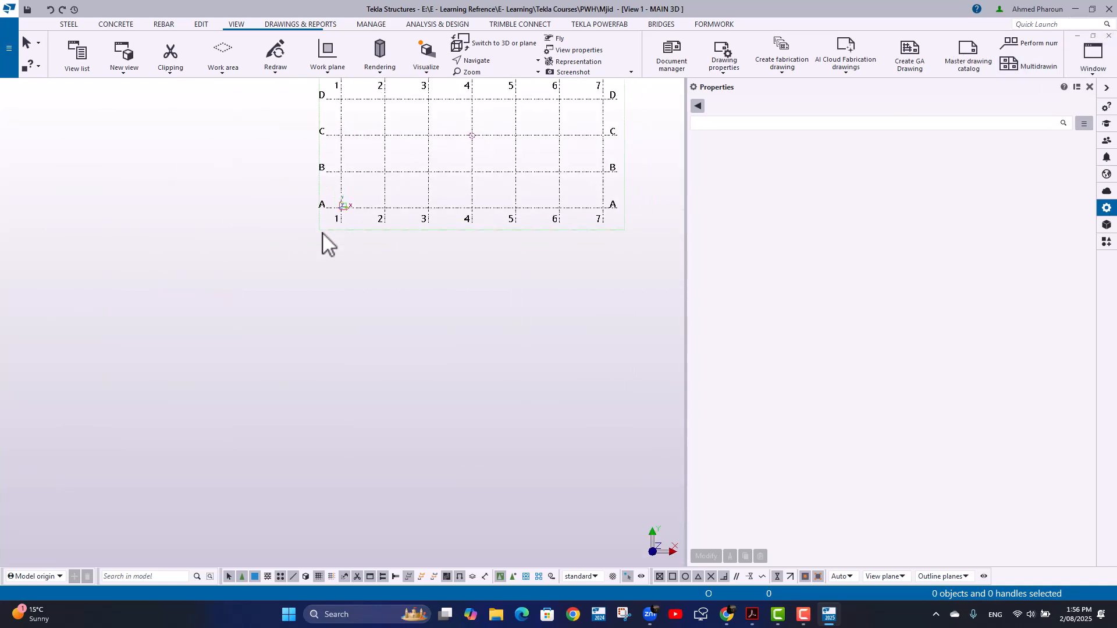
pyautogui.scroll(5, 329, 243)
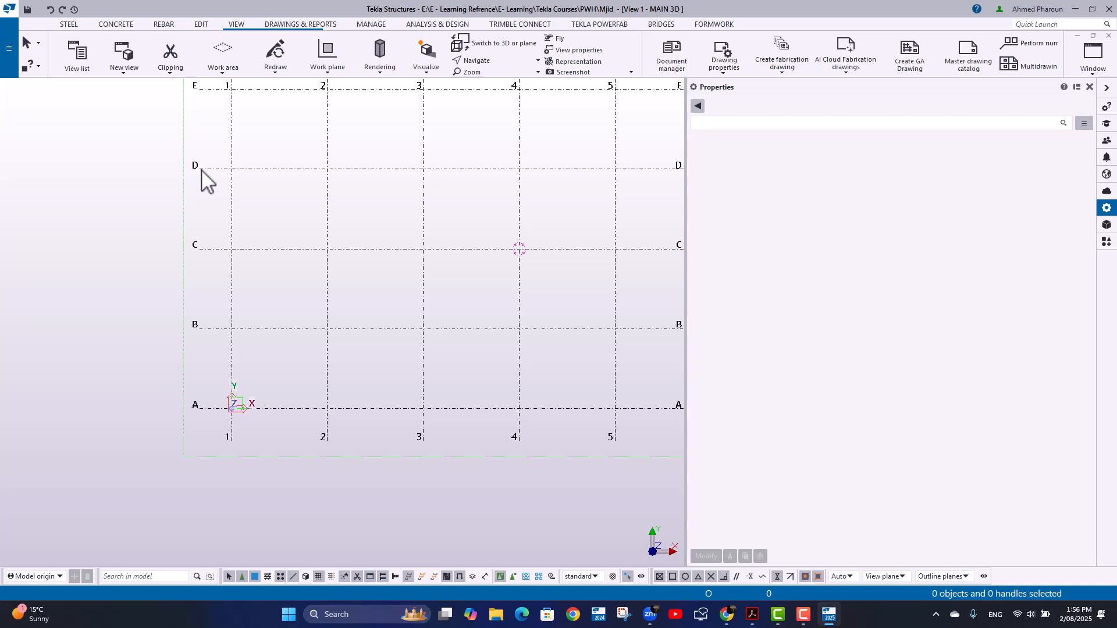
pyautogui.moveTo(225, 132); pyautogui.dragTo(237, 107, button='middle')
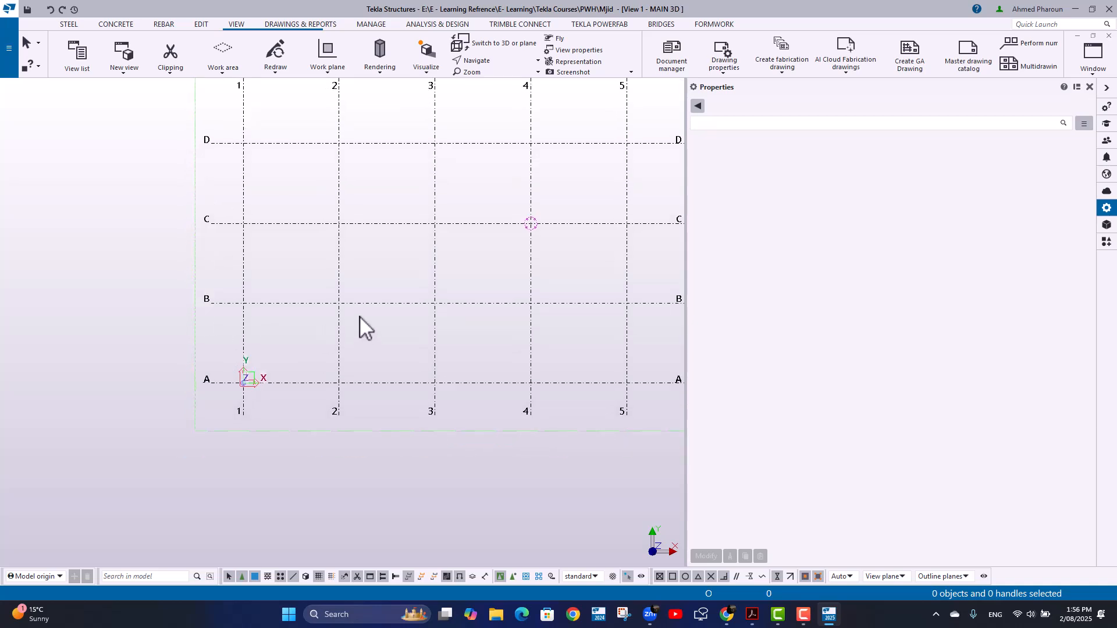
pyautogui.scroll(8, 271, 373)
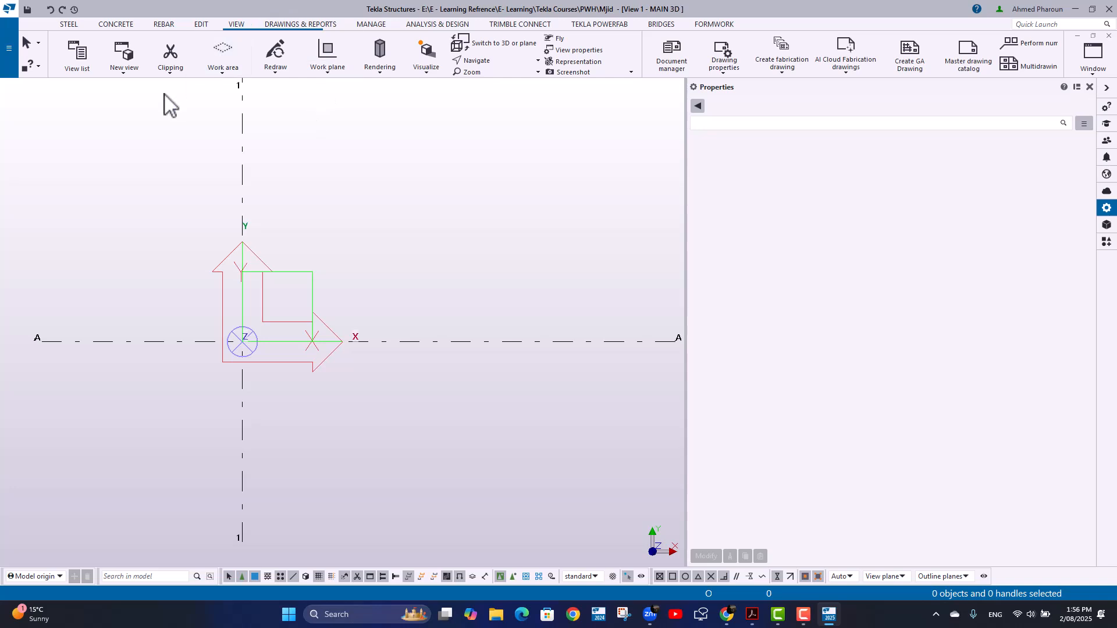
pyautogui.click(127, 74)
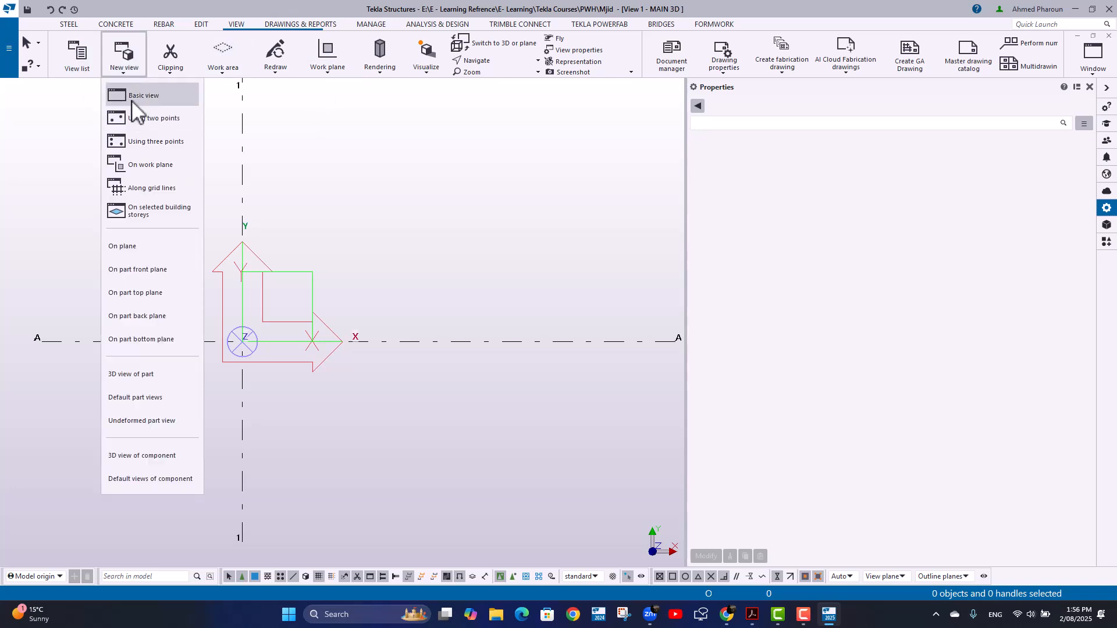
pyautogui.click(131, 93)
pyautogui.click(155, 137)
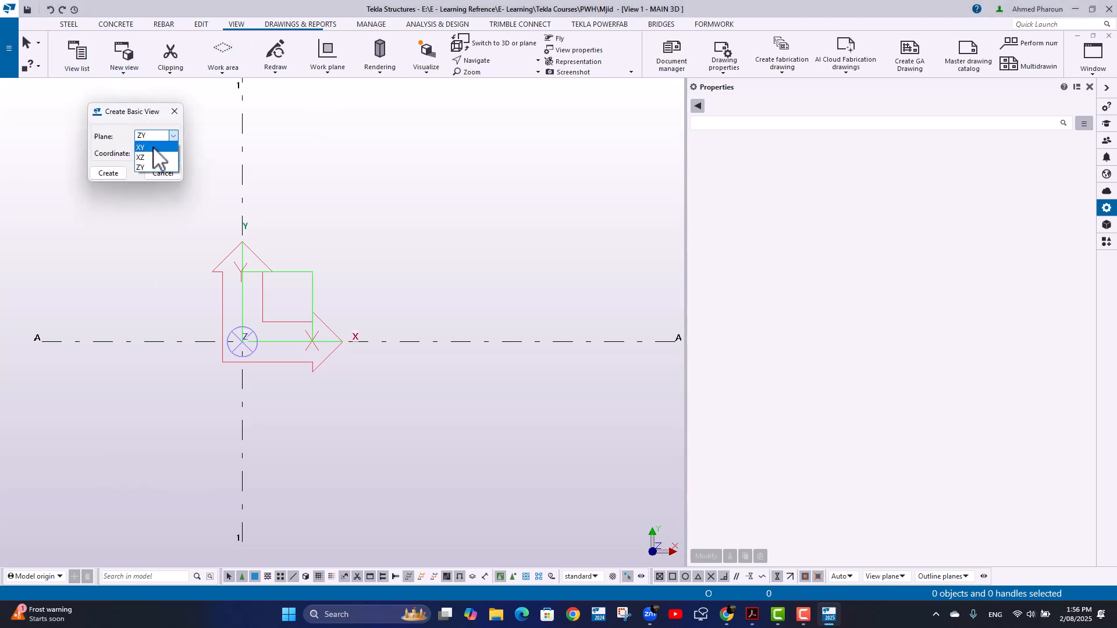
pyautogui.click(150, 156)
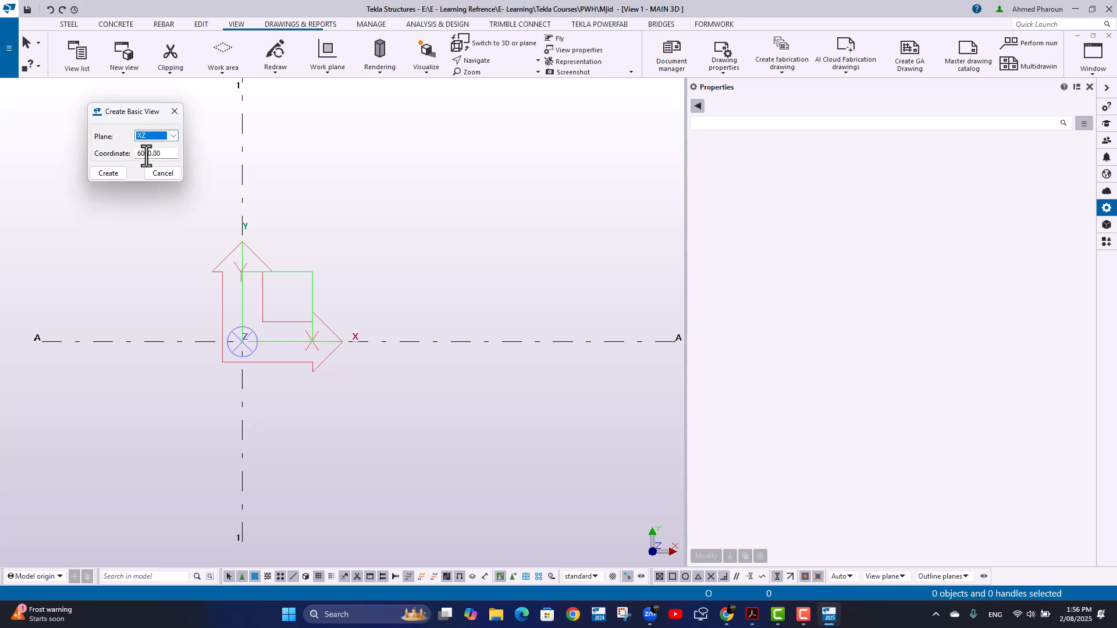
pyautogui.moveTo(171, 153); pyautogui.dragTo(82, 152)
pyautogui.write('500')
pyautogui.click(107, 173)
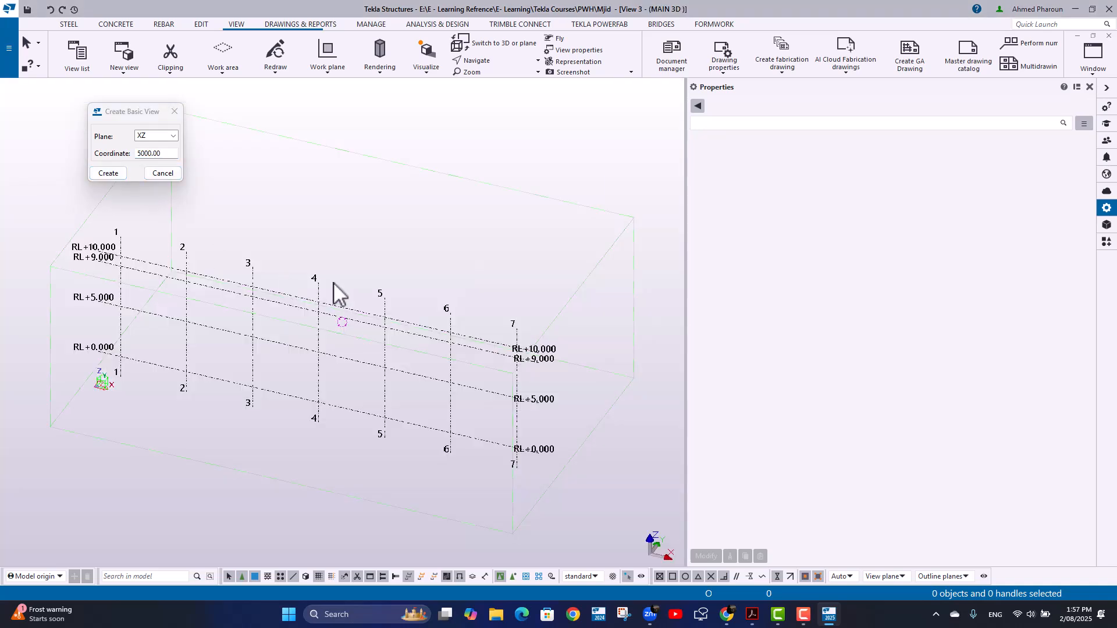
pyautogui.click(1109, 36)
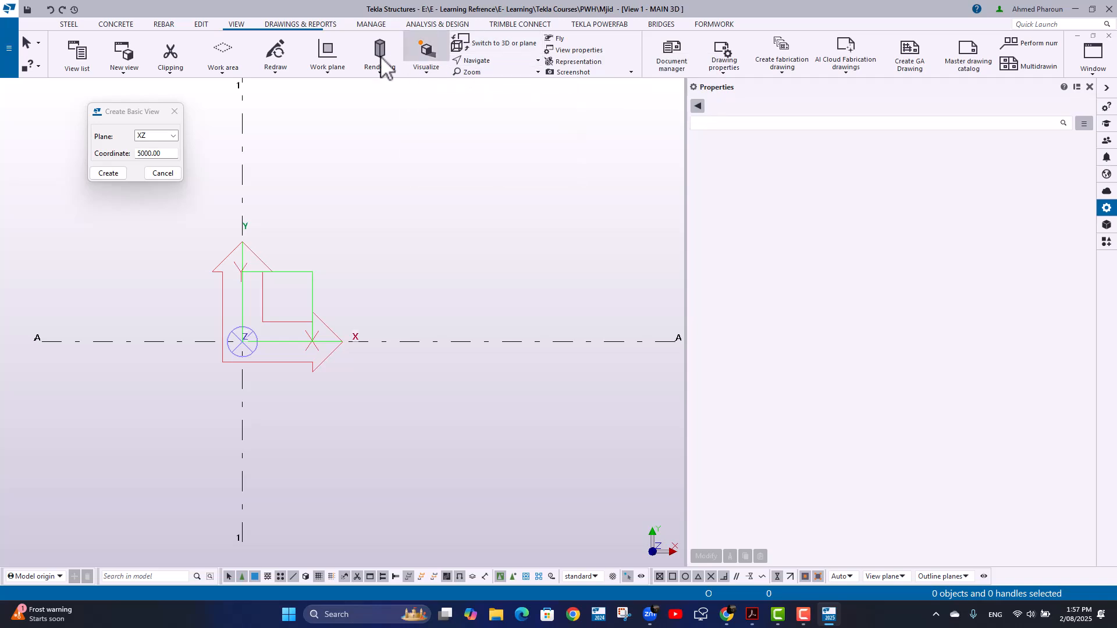
pyautogui.click(177, 111)
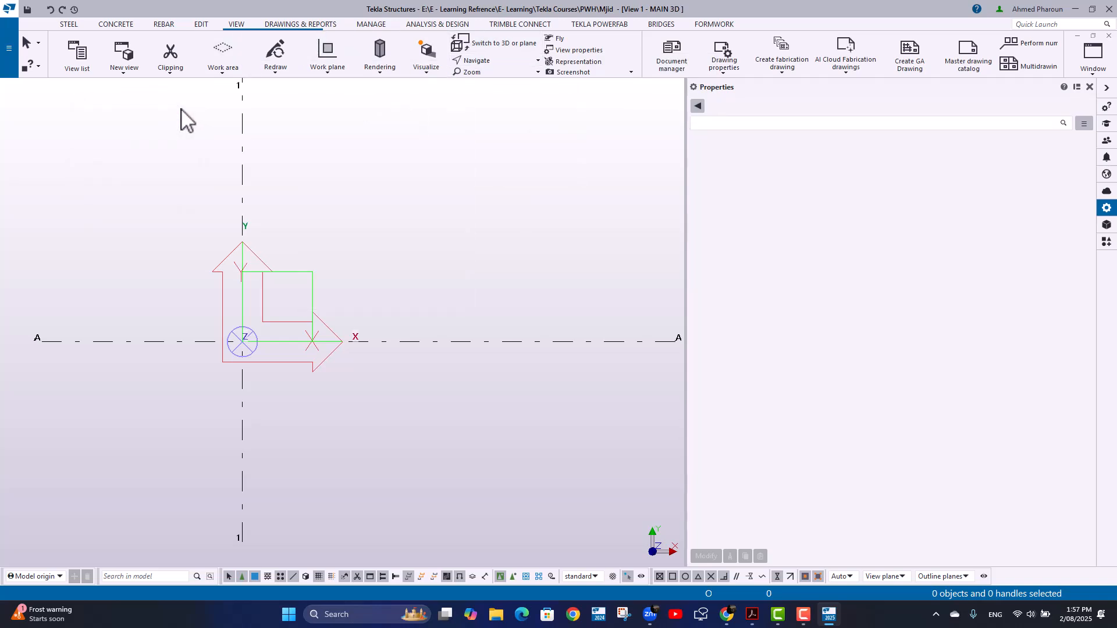
# - Create a view using two points along grid line D, from its end beside grid 1 to just past grid 4, and close it
pyautogui.click(123, 65)
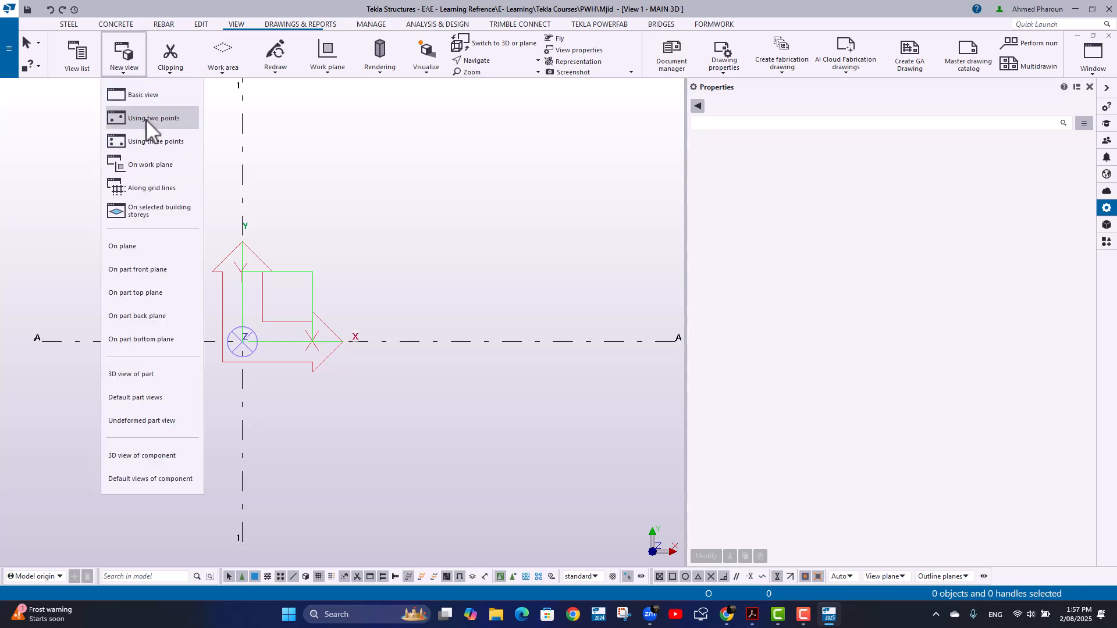
pyautogui.click(148, 119)
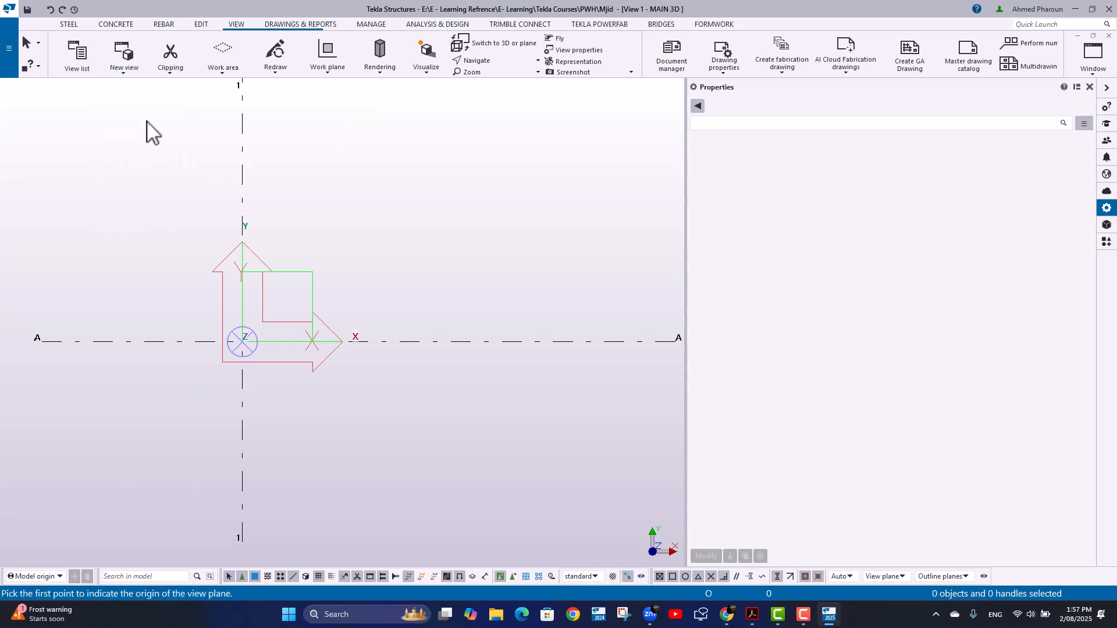
pyautogui.scroll(-5, 239, 201)
pyautogui.moveTo(264, 212); pyautogui.dragTo(121, 308, button='middle')
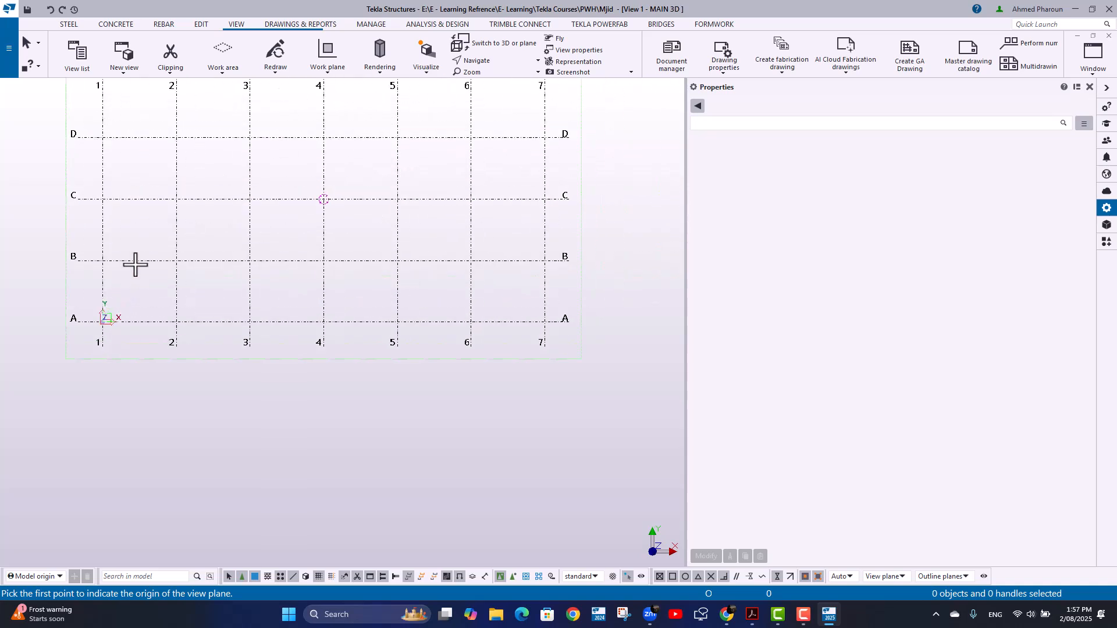
pyautogui.scroll(-2, 155, 274)
pyautogui.scroll(2, 120, 164)
pyautogui.click(111, 216)
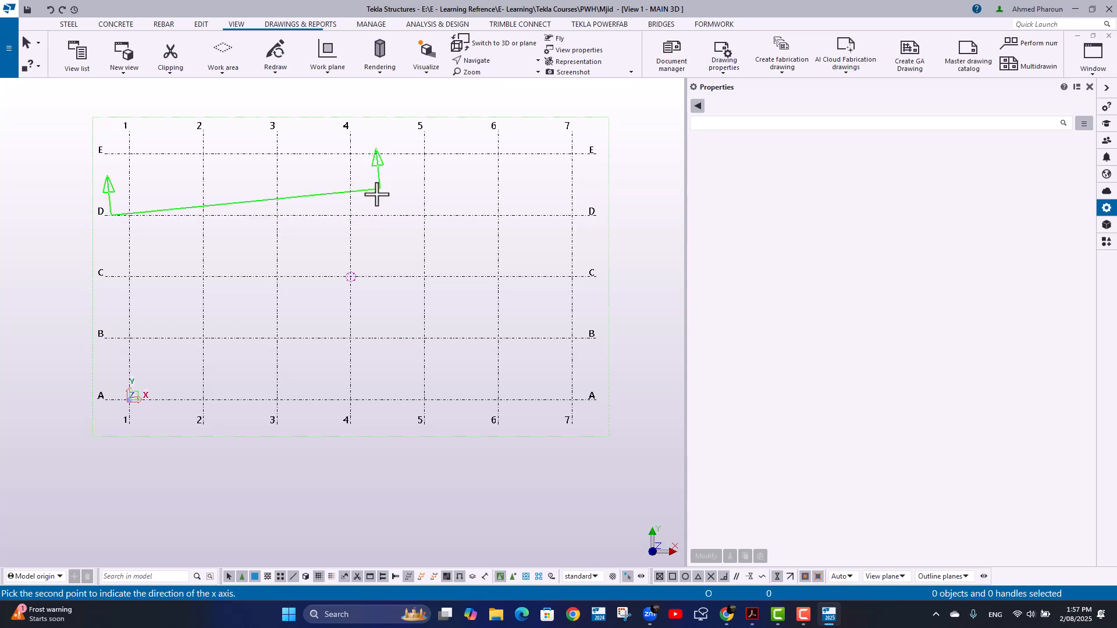
pyautogui.click(381, 215)
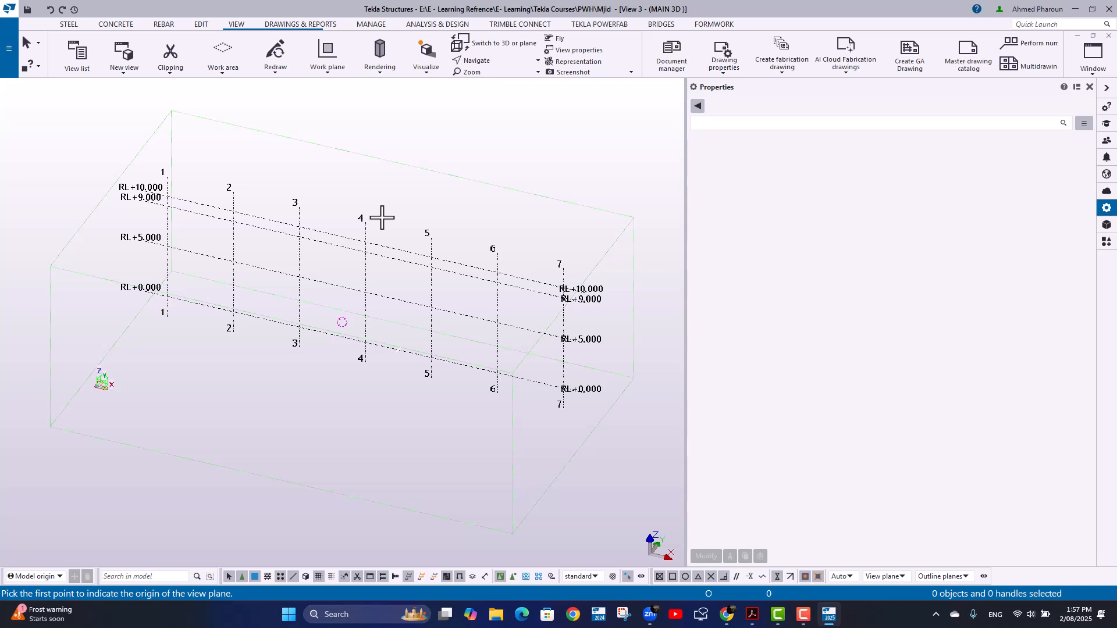
pyautogui.click(1109, 36)
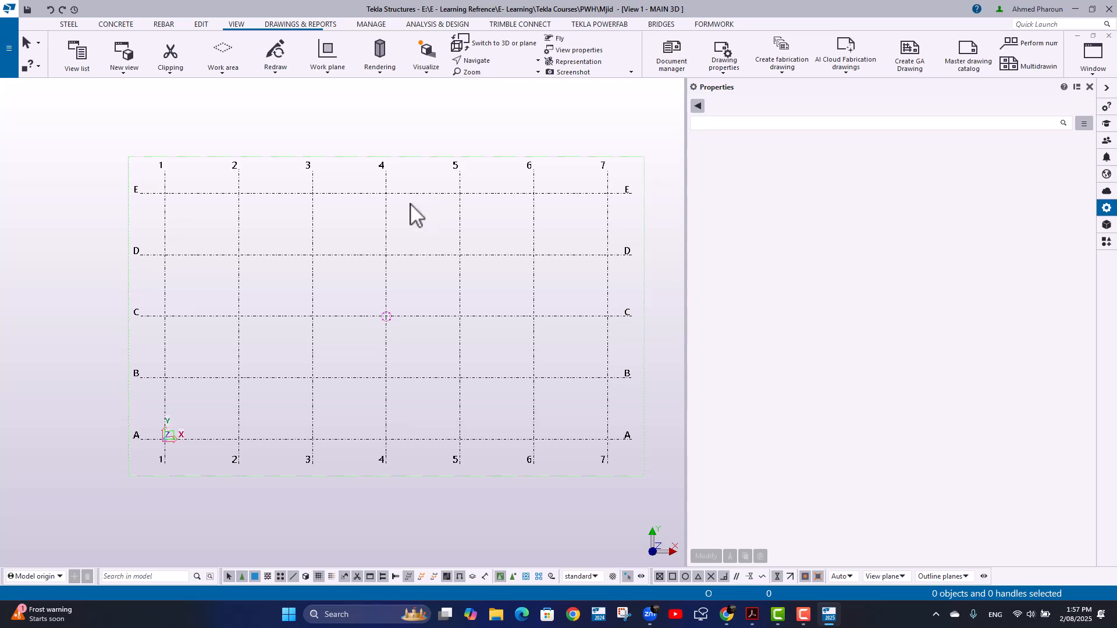
# - Create a diagonal view using two points, from grid intersection E-1 to intersection A-4
pyautogui.click(124, 75)
pyautogui.click(132, 117)
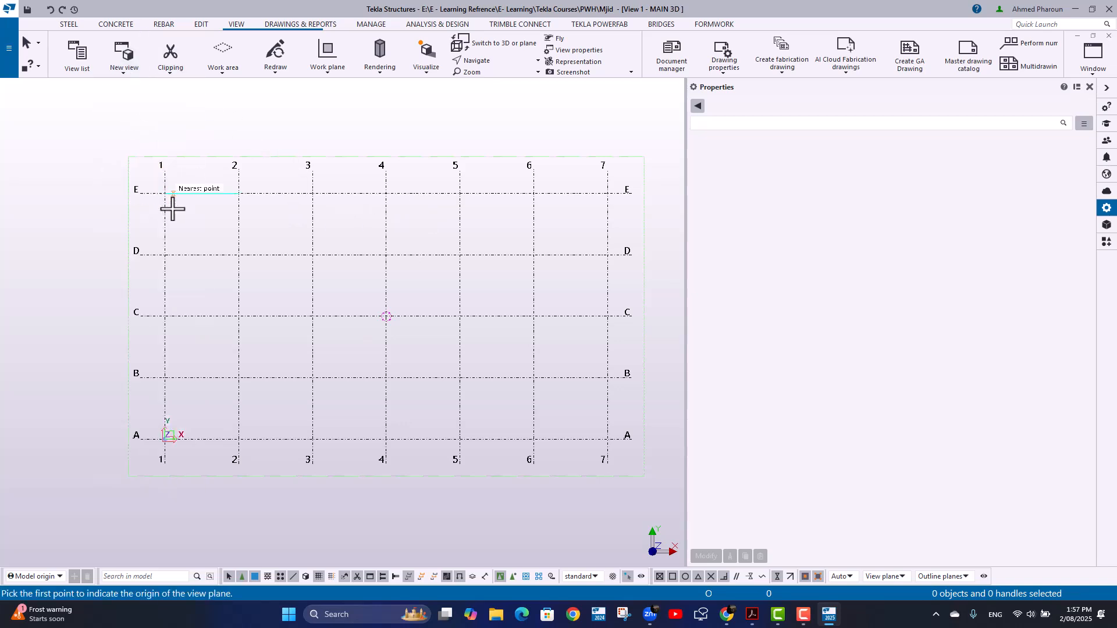
pyautogui.click(169, 204)
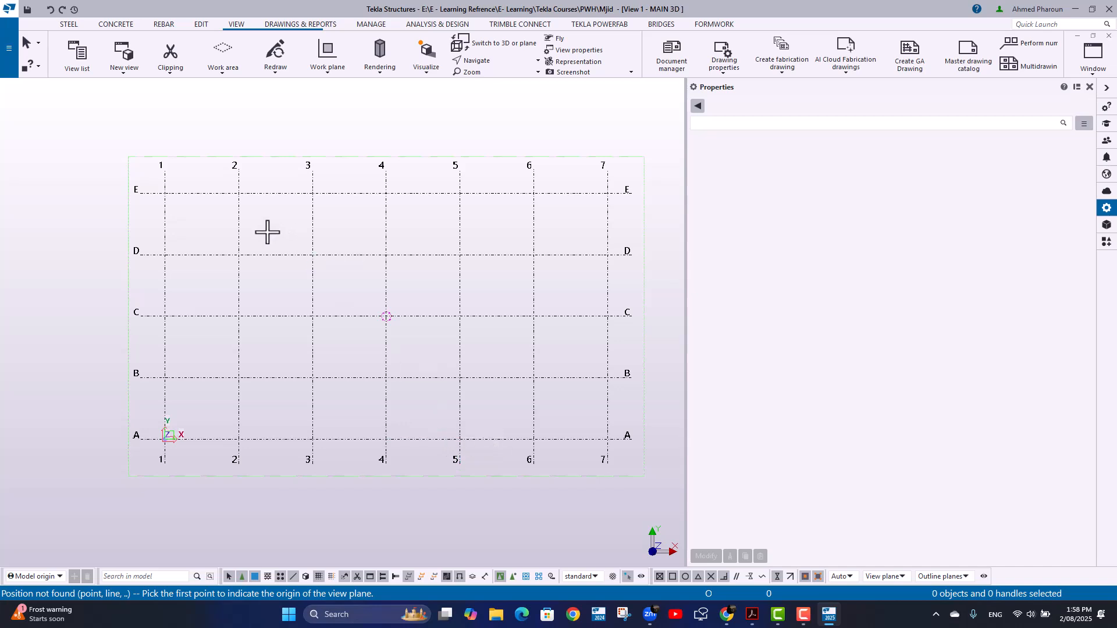
pyautogui.click(166, 193)
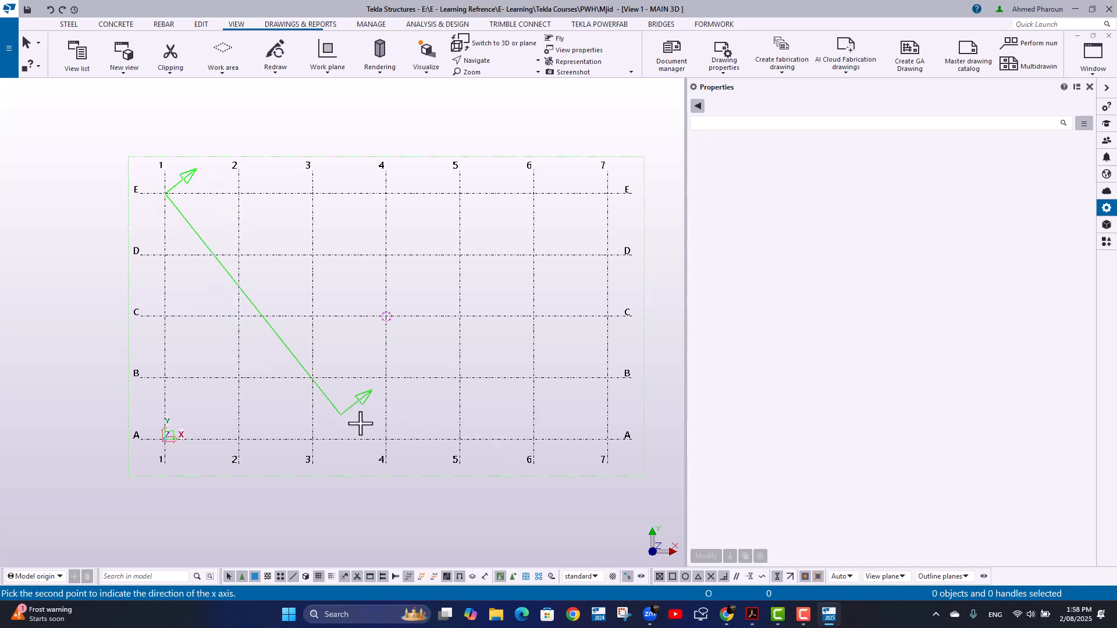
pyautogui.click(386, 439)
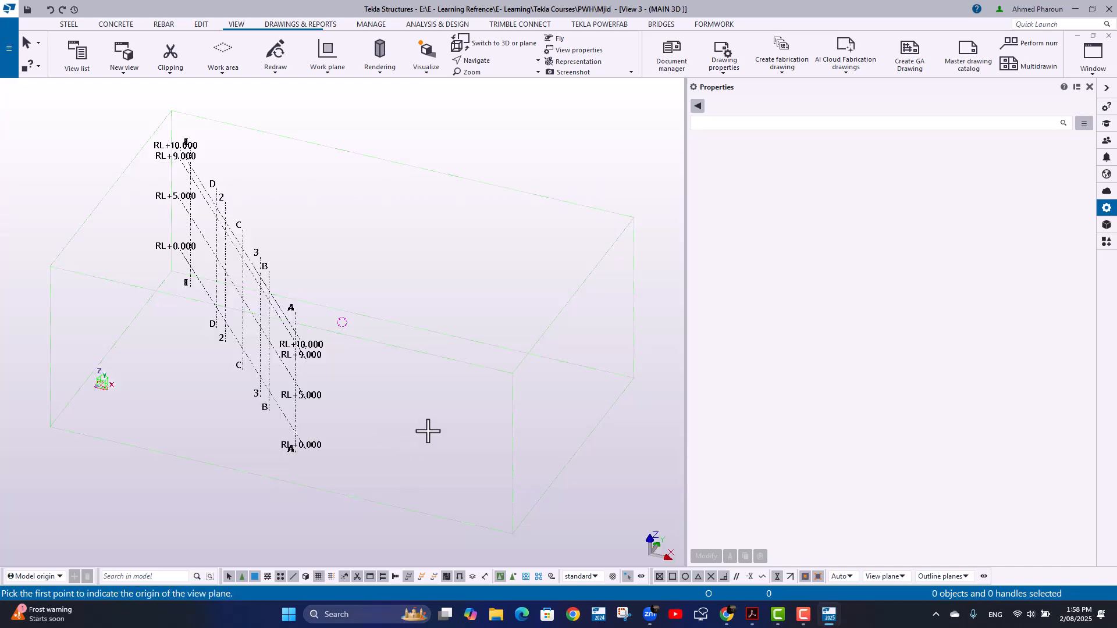
# - Switch the diagonal view from 3D to plane display, inspect its grid lines, and close that view
pyautogui.moveTo(365, 281); pyautogui.dragTo(429, 302, button='middle')
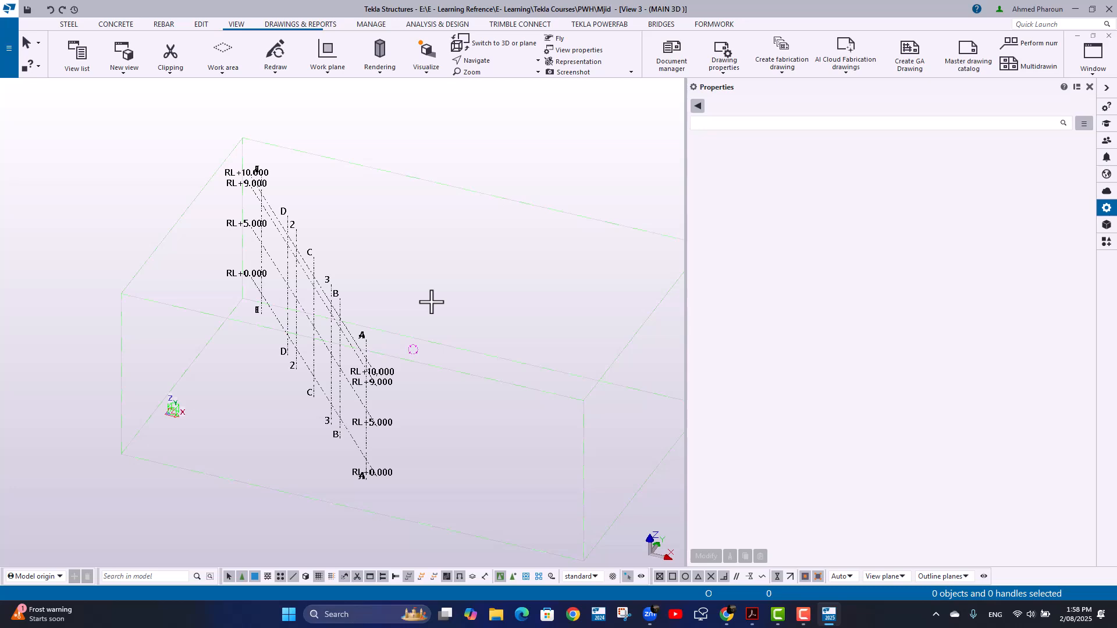
pyautogui.hotkey('ctrl', 'p')
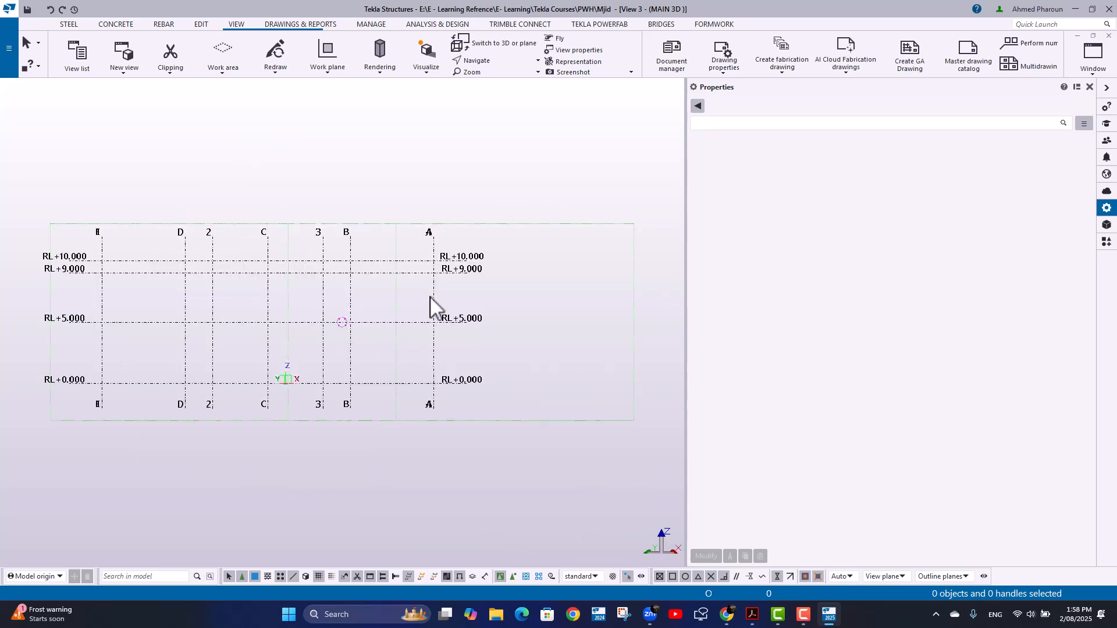
pyautogui.scroll(10, 81, 247)
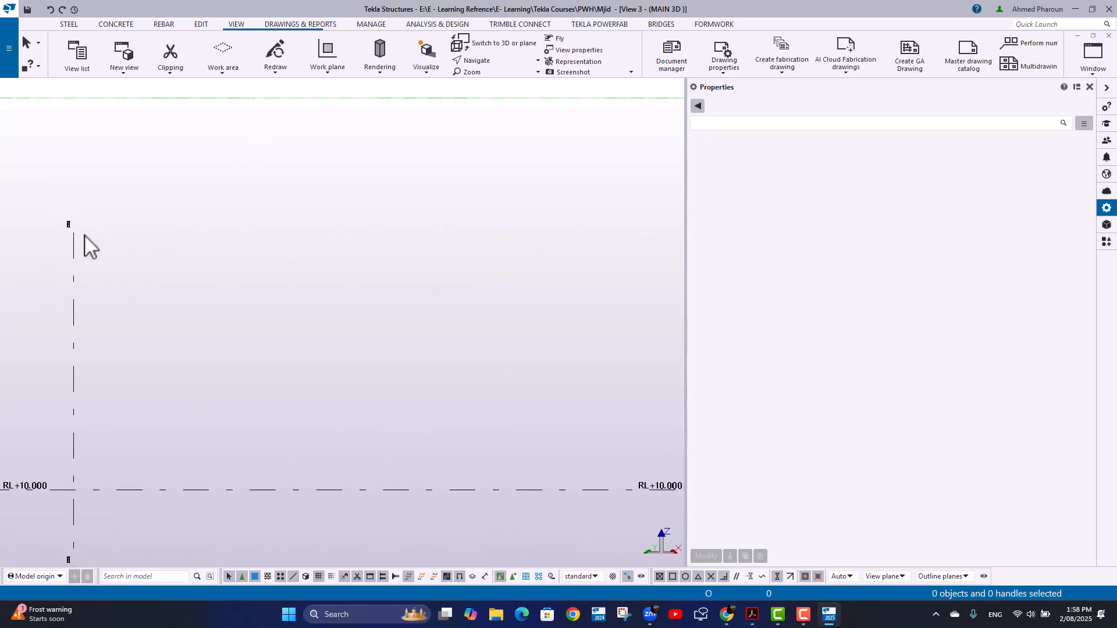
pyautogui.scroll(-6, 225, 279)
pyautogui.scroll(3, 267, 243)
pyautogui.scroll(-3, 368, 267)
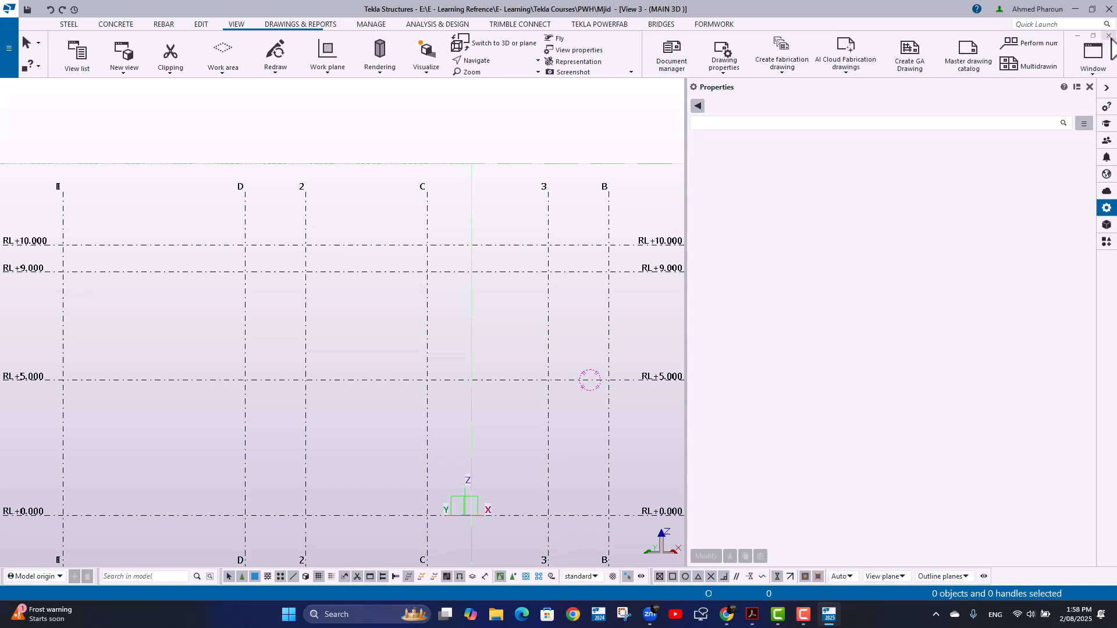
pyautogui.click(1093, 52)
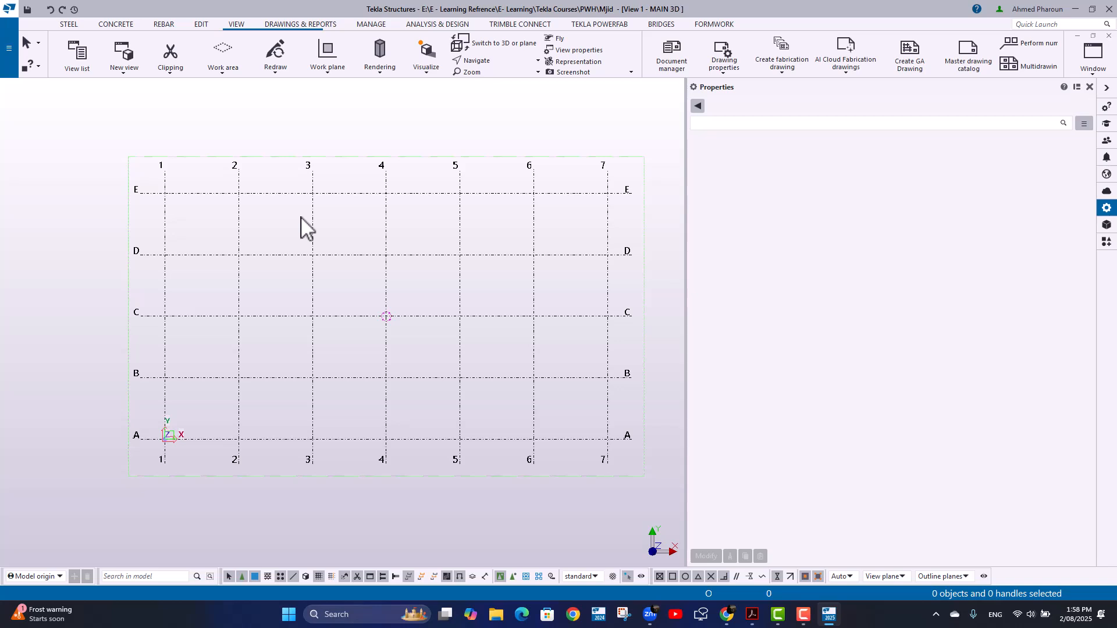
# - Open the settings for views along grid lines from the rectangular grid, and review the view name prefixes and the PlanView properties
pyautogui.click(125, 68)
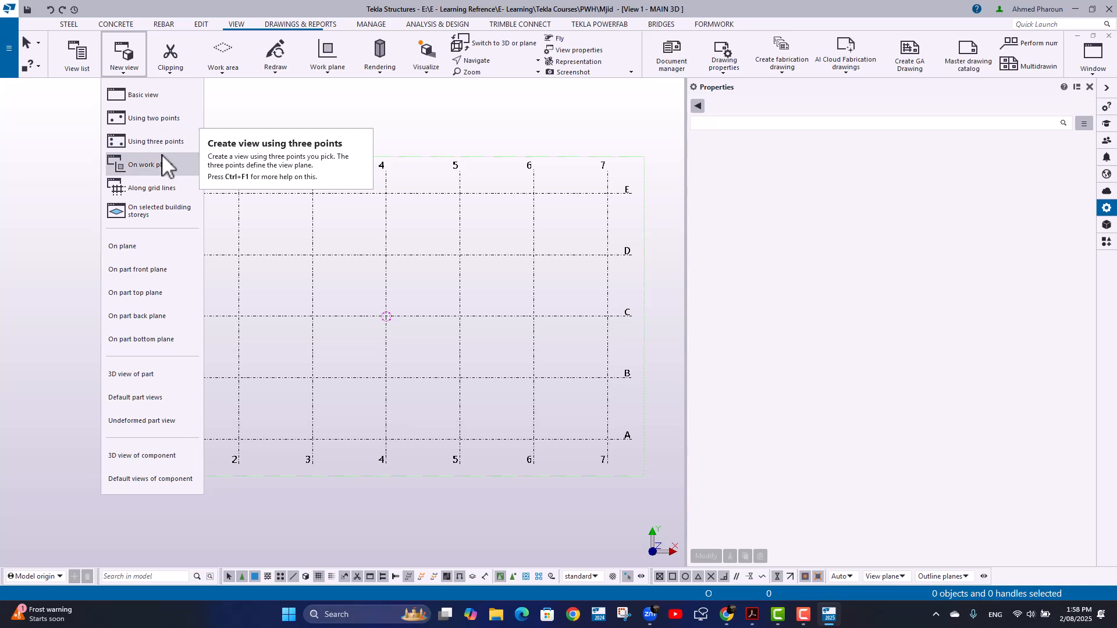
pyautogui.click(348, 132)
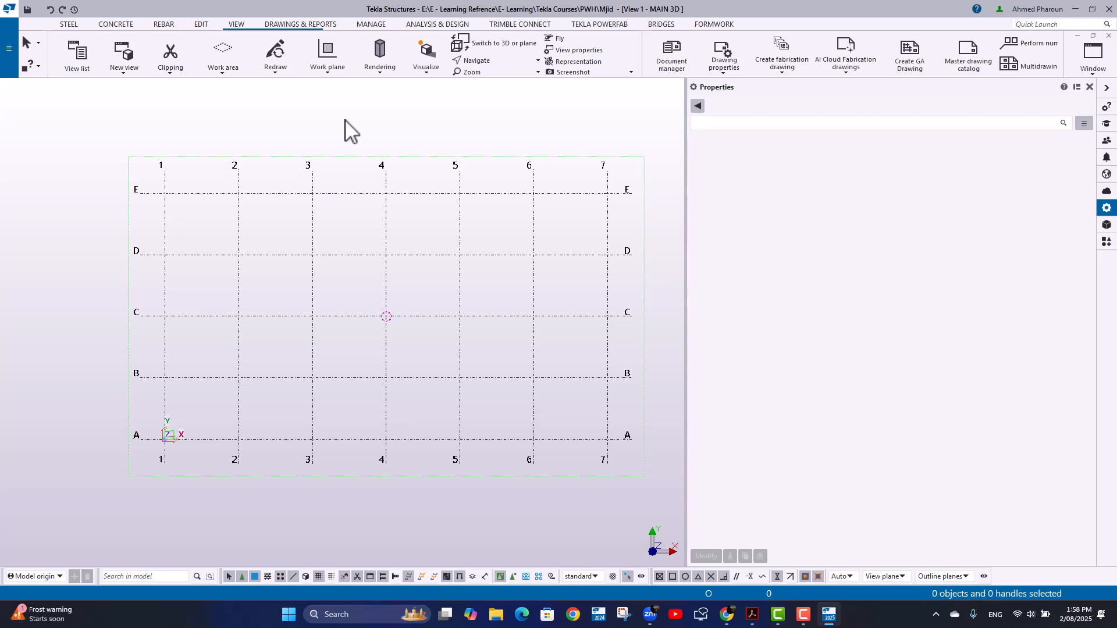
pyautogui.click(255, 199)
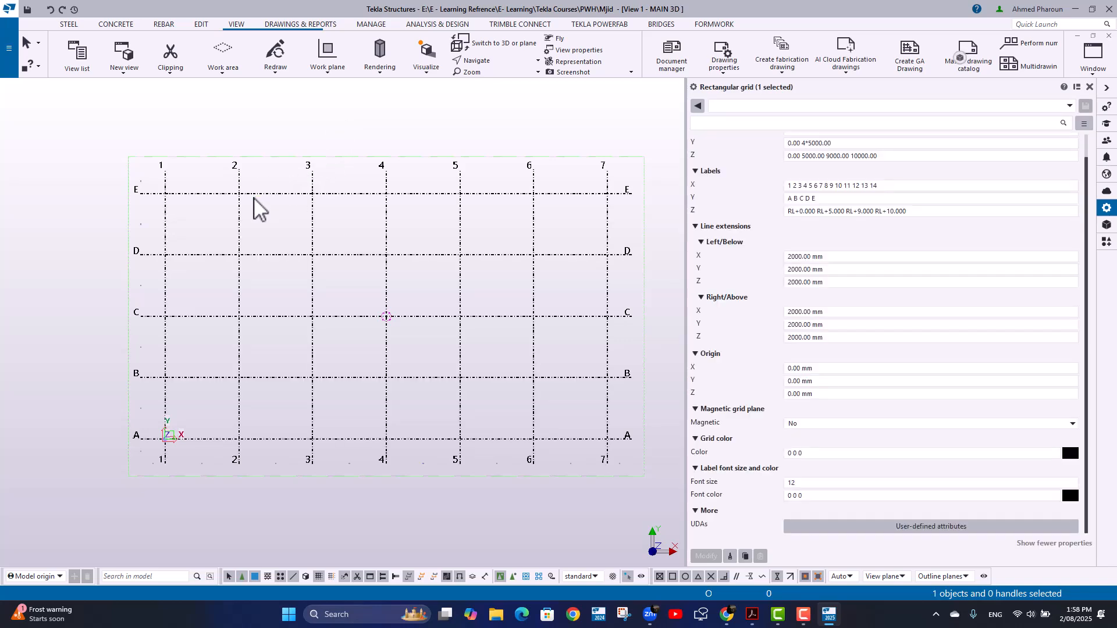
pyautogui.rightClick(255, 198)
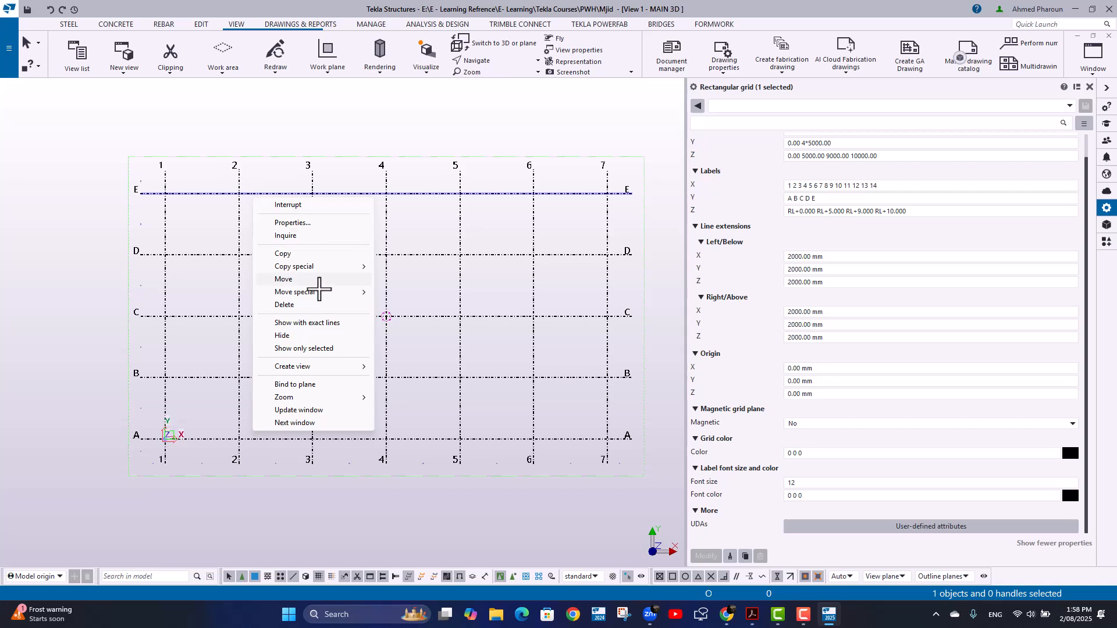
pyautogui.moveTo(339, 368)
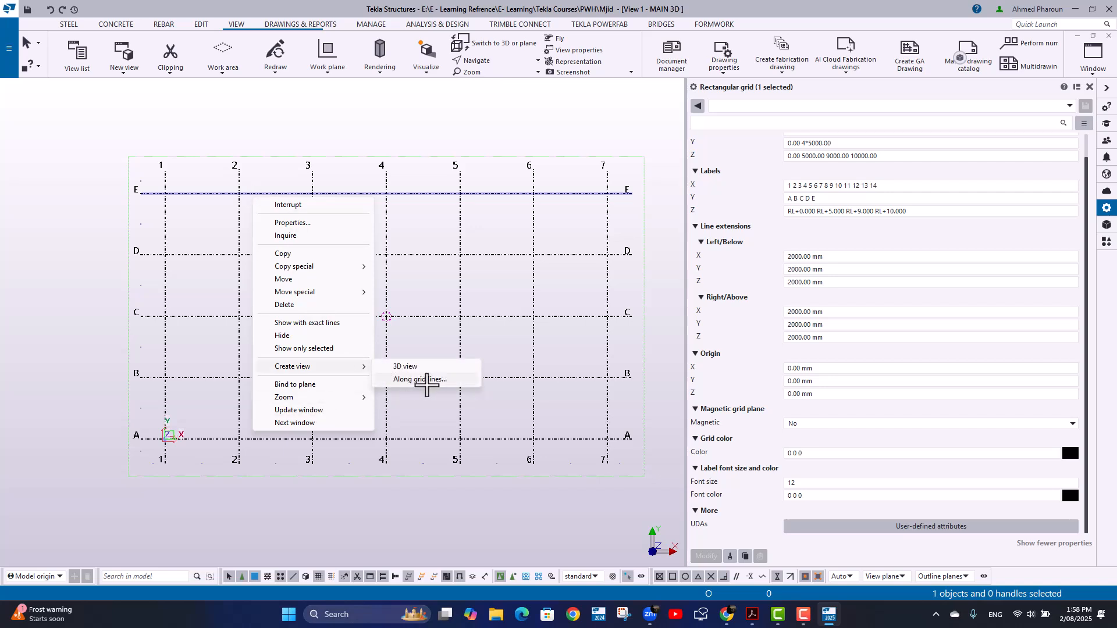
pyautogui.click(429, 381)
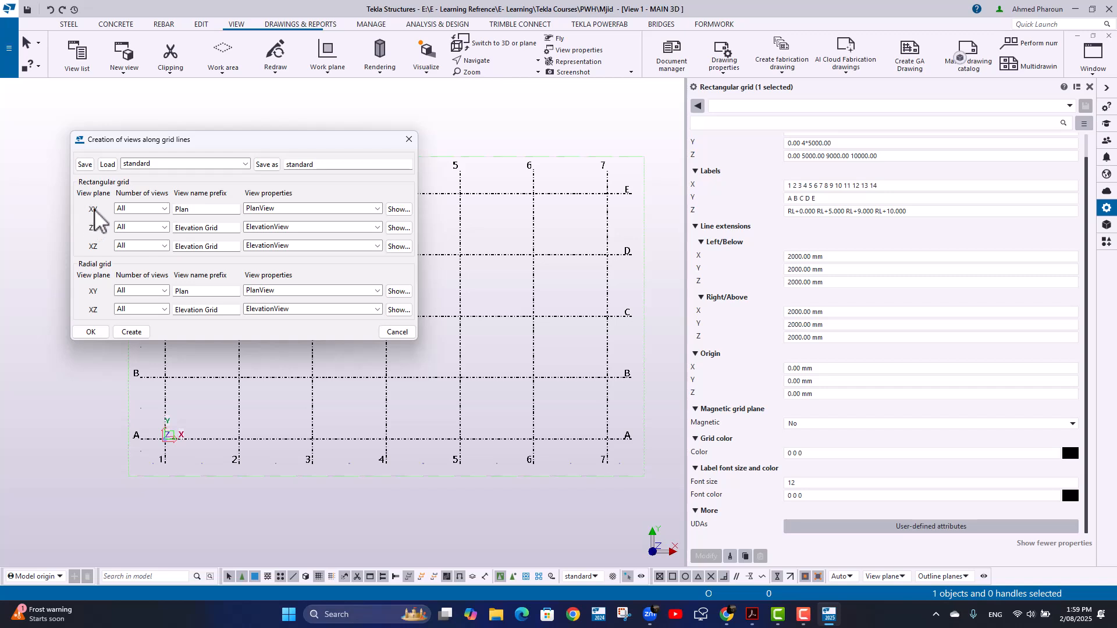
pyautogui.moveTo(196, 214); pyautogui.dragTo(165, 213)
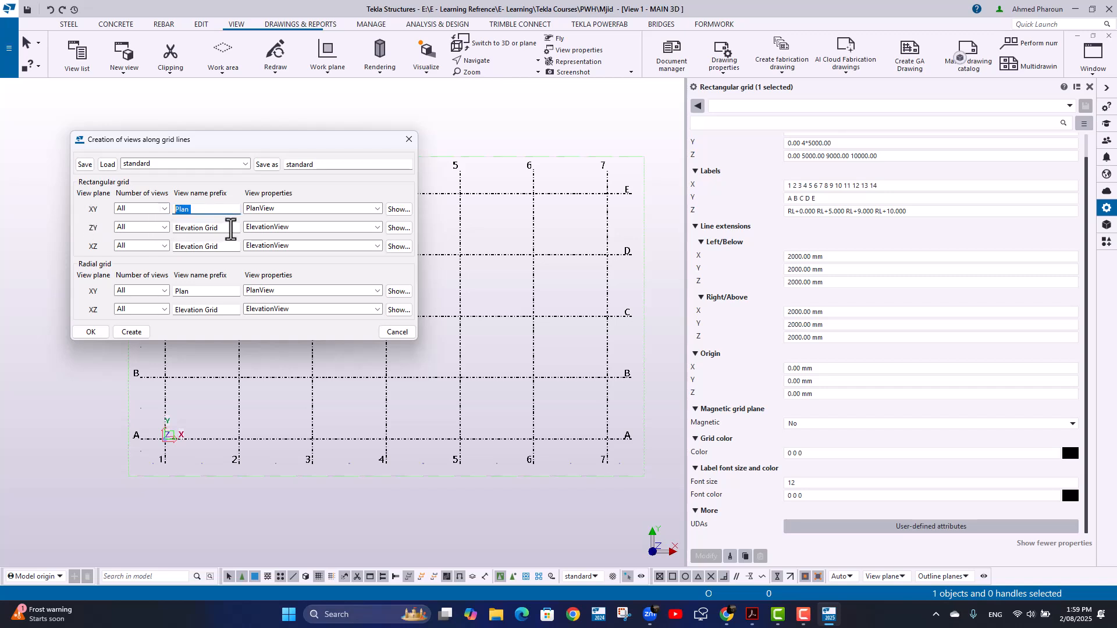
pyautogui.moveTo(229, 229); pyautogui.dragTo(169, 255)
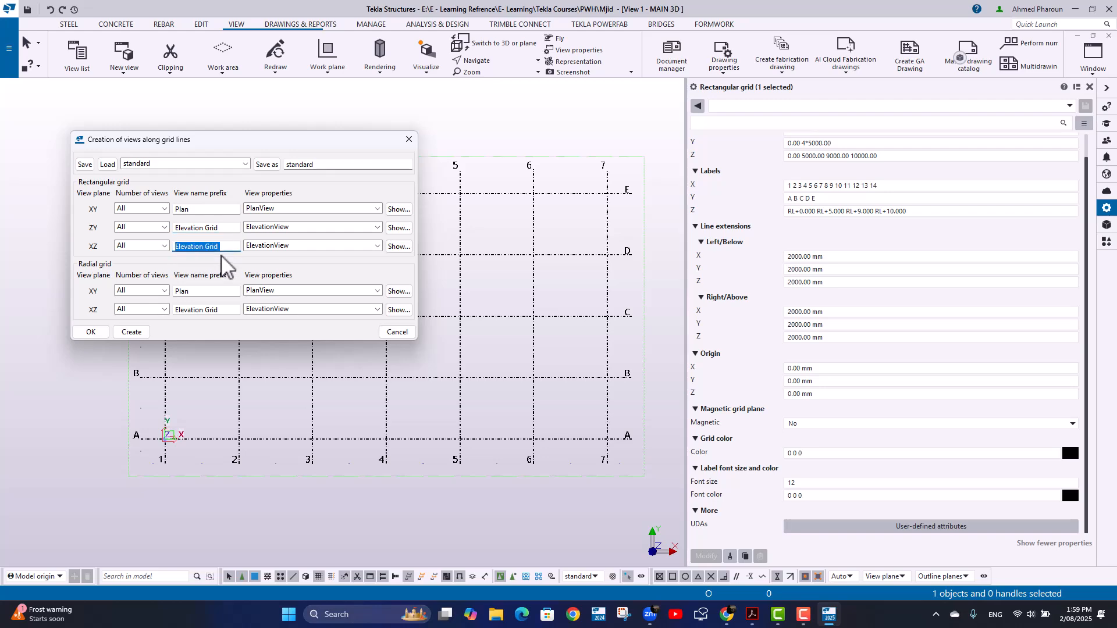
pyautogui.click(399, 210)
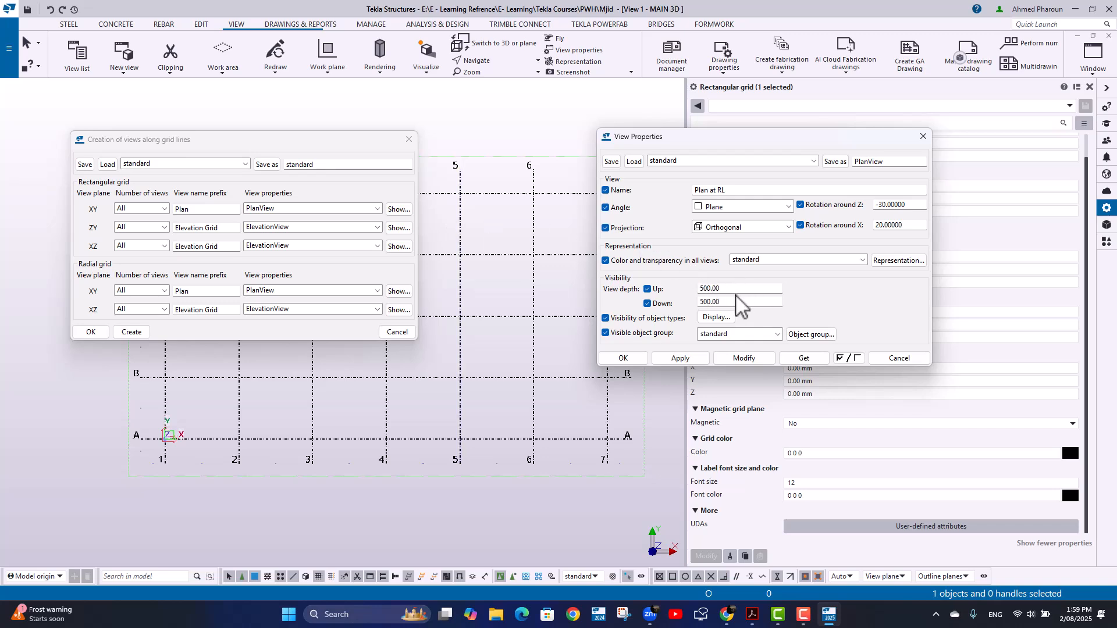
pyautogui.click(925, 138)
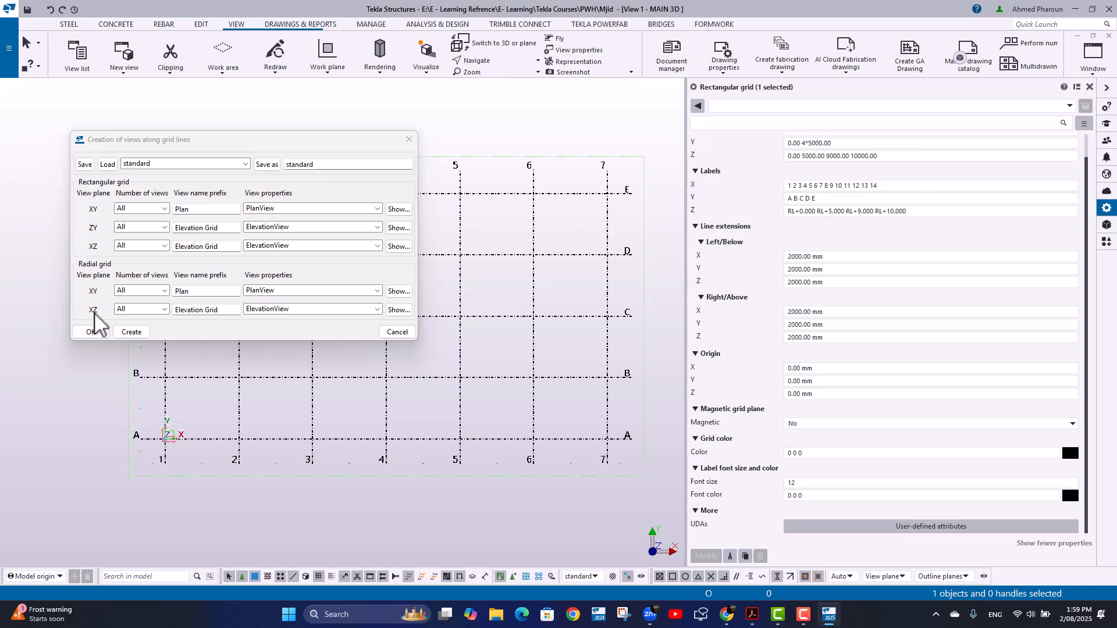
pyautogui.click(91, 331)
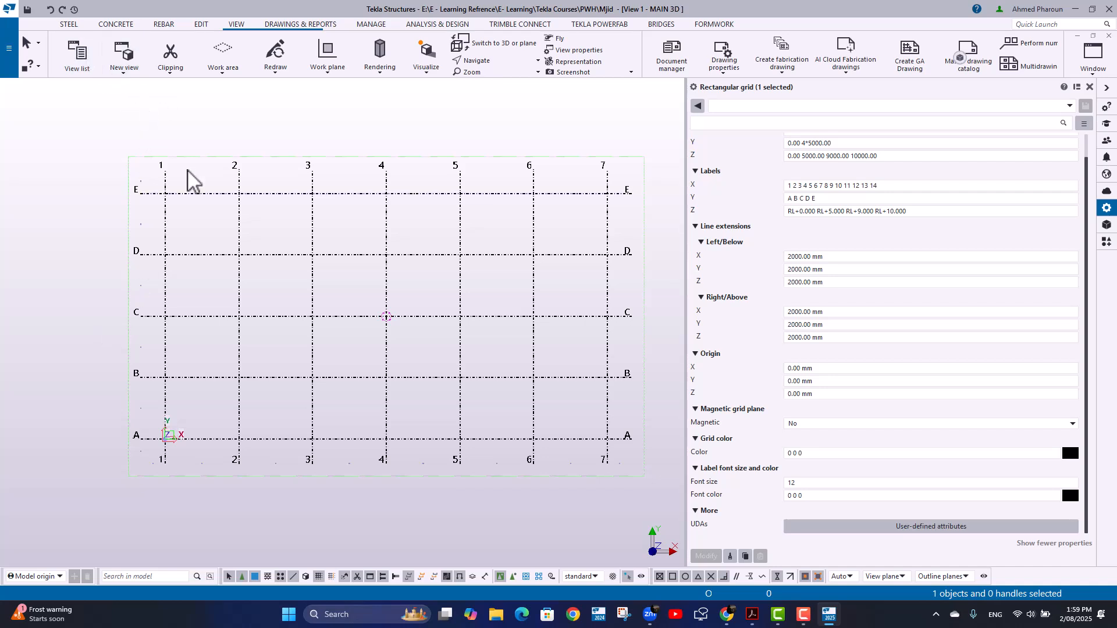
# - Create views along all grid lines with the Plan and Elevation Grid prefixes, and close the creation dialog
pyautogui.rightClick(200, 192)
pyautogui.moveTo(251, 364)
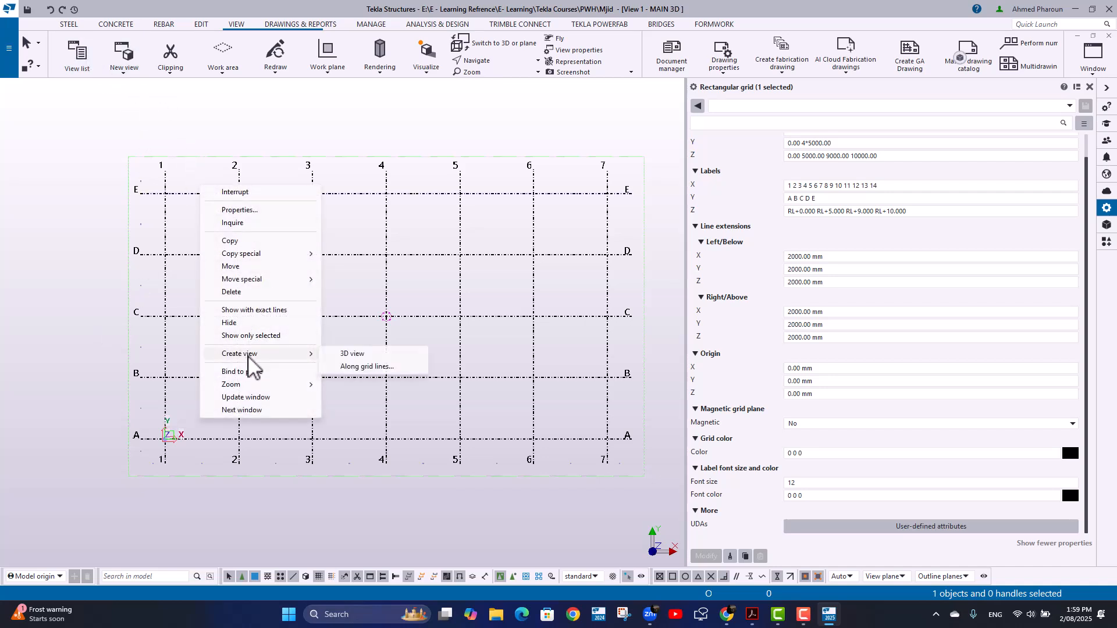
pyautogui.click(378, 369)
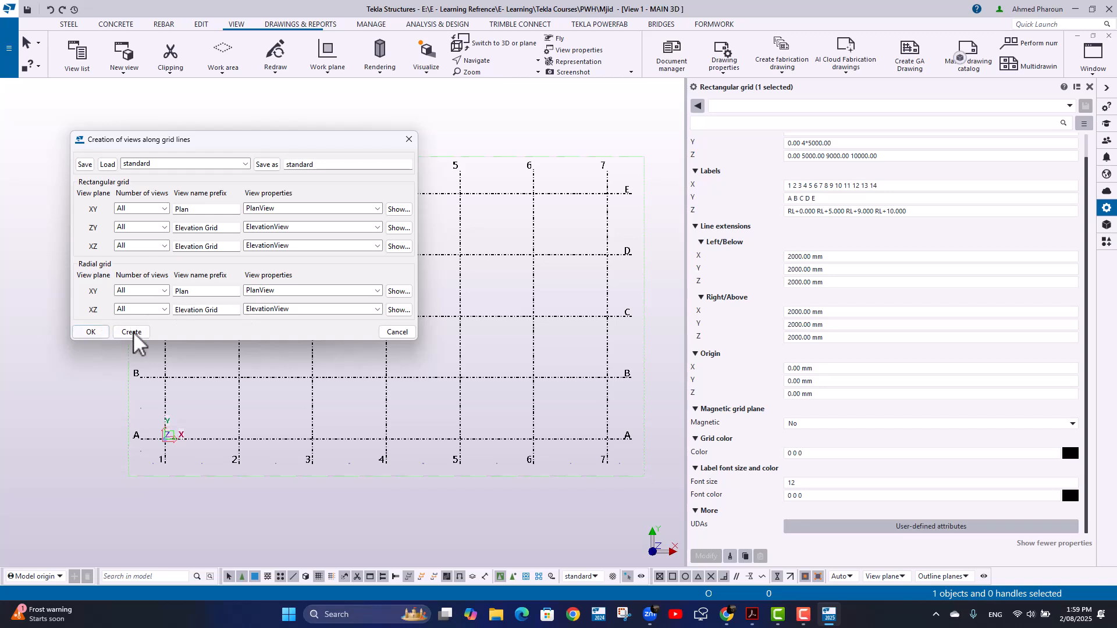
pyautogui.click(131, 331)
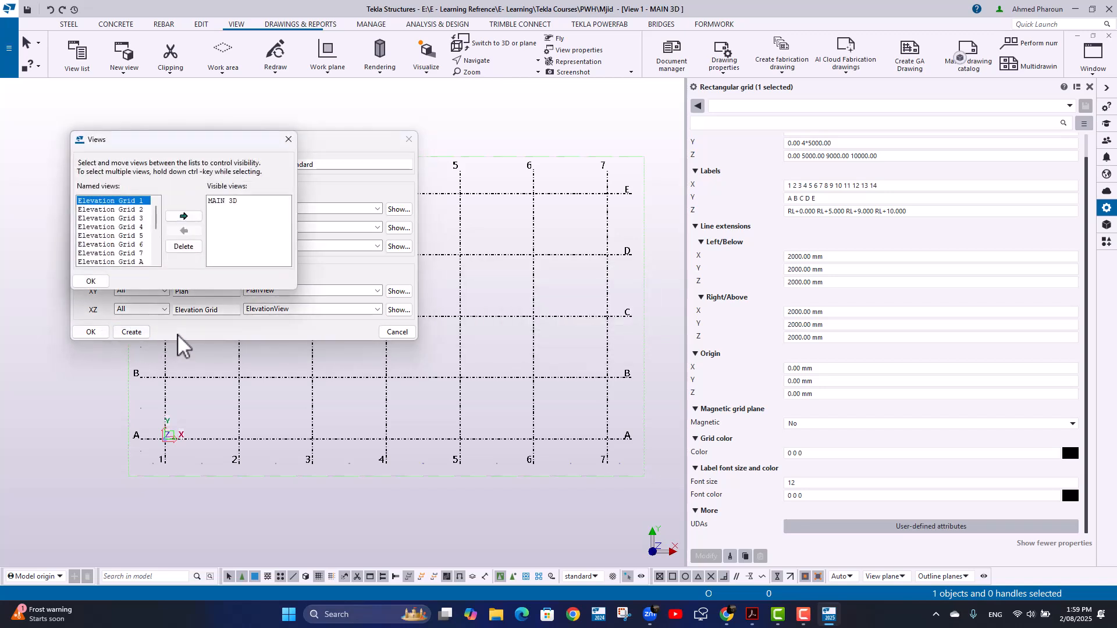
pyautogui.click(409, 139)
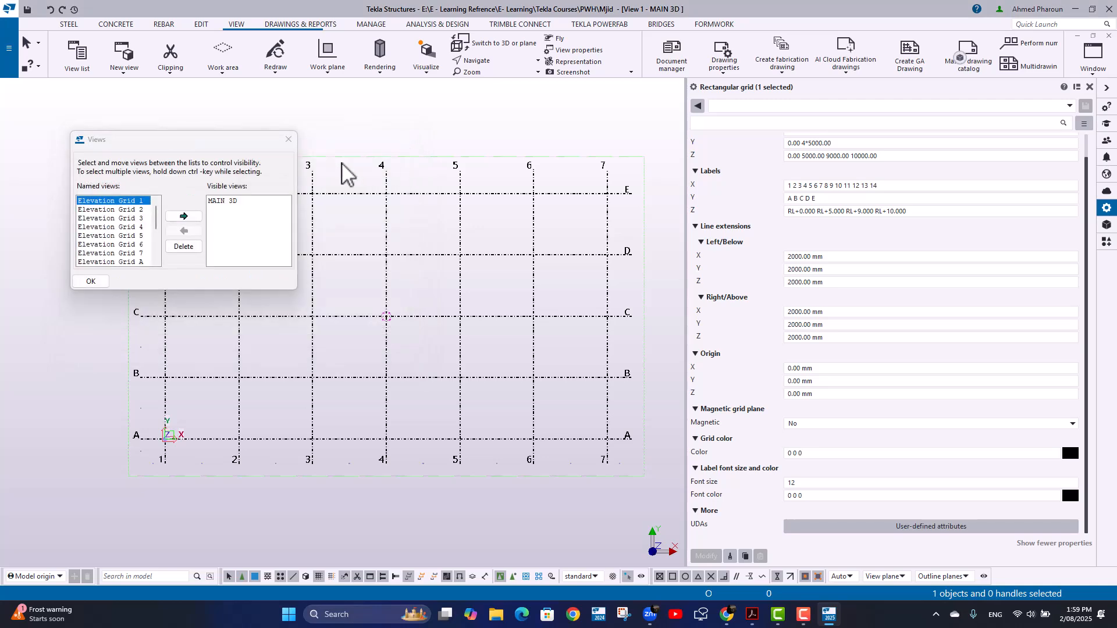
# - Make the named views Elevation Grid 1, 3, 6, C and A visible
pyautogui.doubleClick(110, 202)
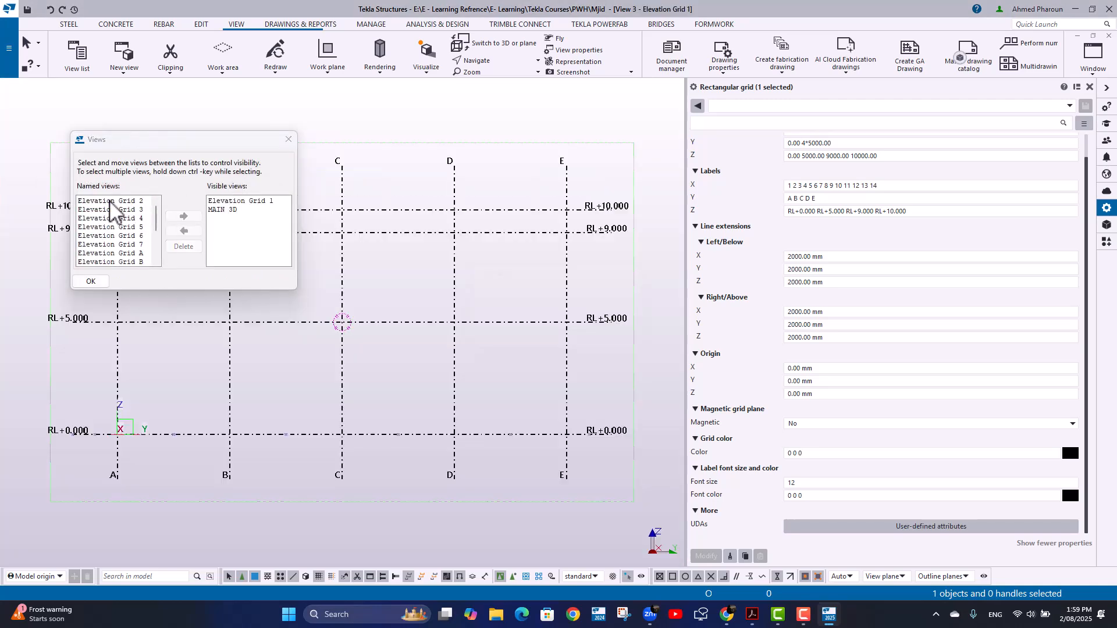
pyautogui.doubleClick(111, 209)
pyautogui.doubleClick(114, 228)
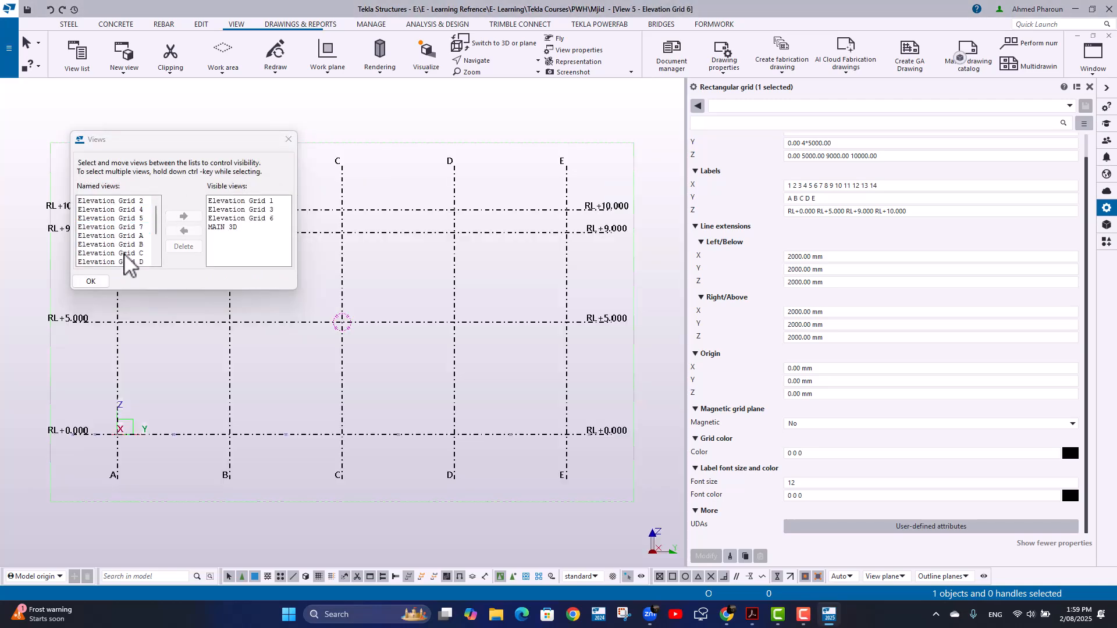
pyautogui.doubleClick(124, 254)
pyautogui.doubleClick(114, 235)
# - Make Plan RL+5.000 and Elevation Grid B visible, and try to open Plan RL+0.000 as well
pyautogui.scroll(-2, 131, 256)
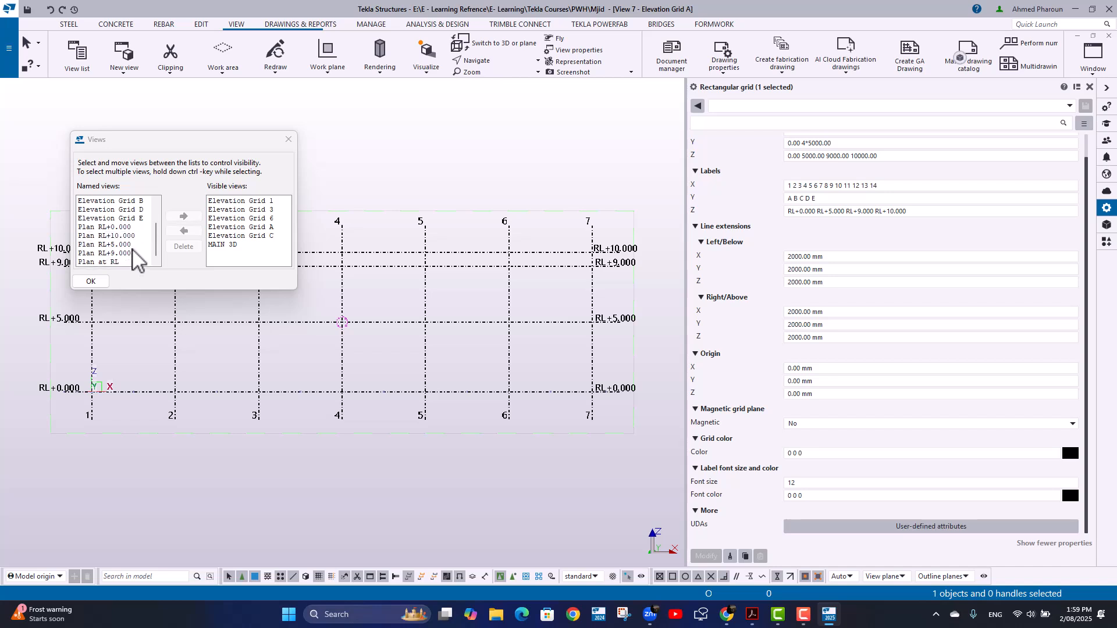
pyautogui.doubleClick(125, 245)
pyautogui.doubleClick(124, 237)
pyautogui.click(120, 253)
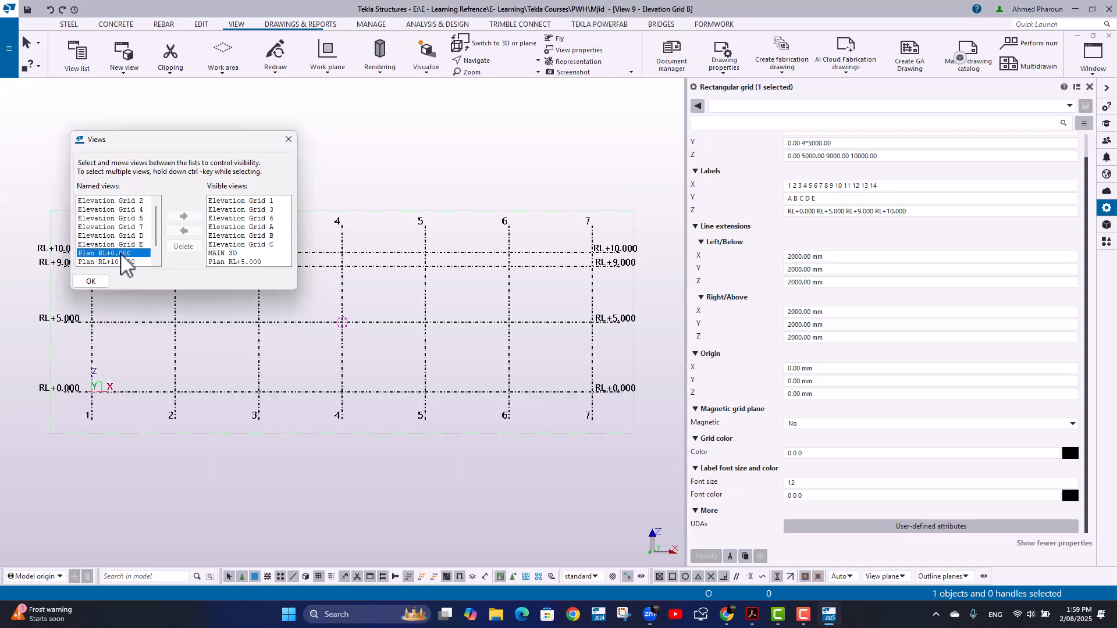
pyautogui.doubleClick(121, 254)
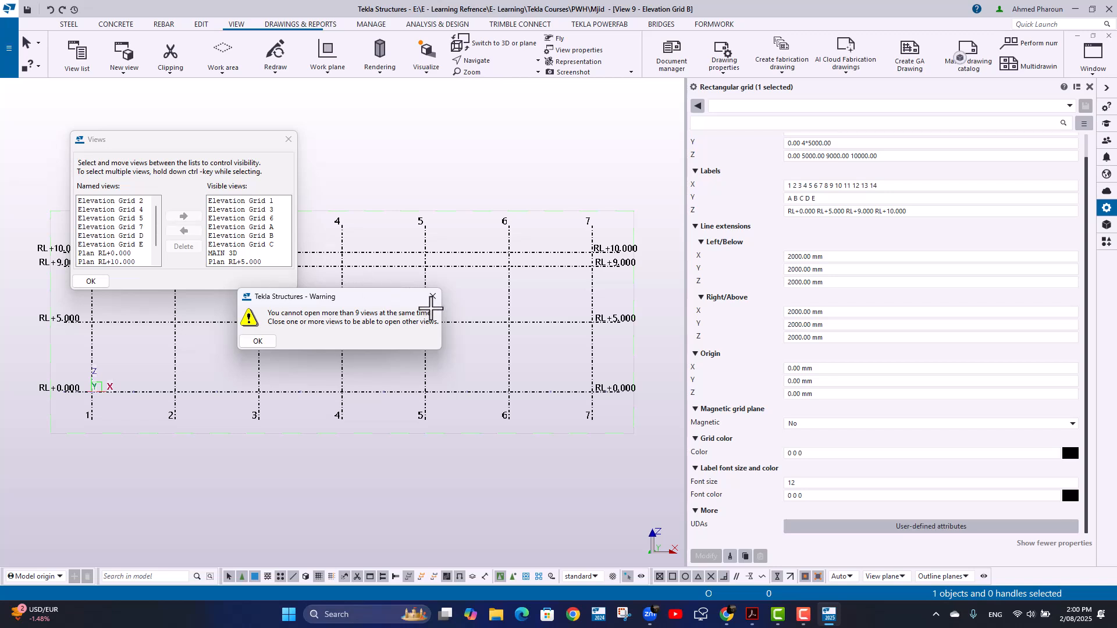
# - Dismiss the view limit warning, hide every open plan and elevation view, and close the properties pane and the remaining view windows
pyautogui.click(433, 296)
pyautogui.doubleClick(239, 261)
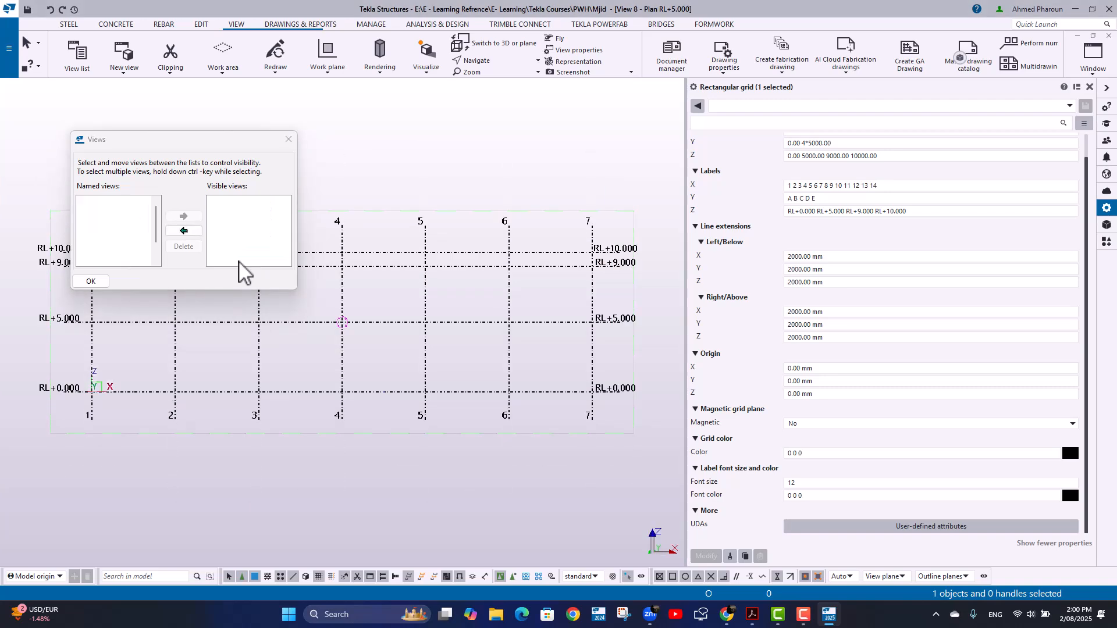
pyautogui.click(248, 244)
pyautogui.doubleClick(249, 244)
pyautogui.doubleClick(251, 236)
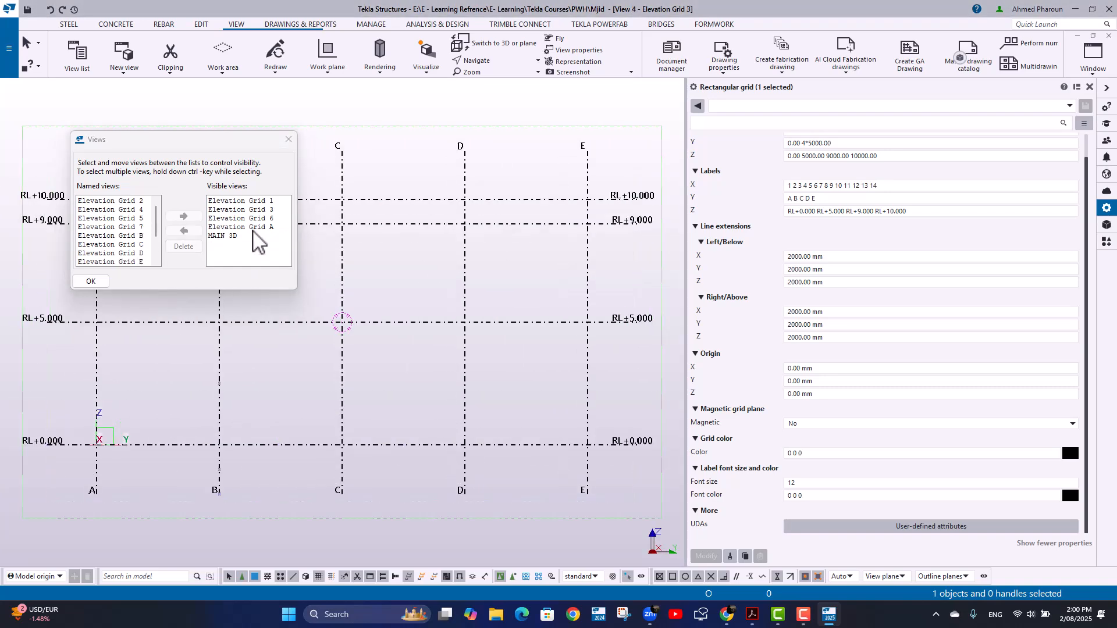
pyautogui.doubleClick(253, 228)
pyautogui.doubleClick(254, 219)
pyautogui.doubleClick(257, 210)
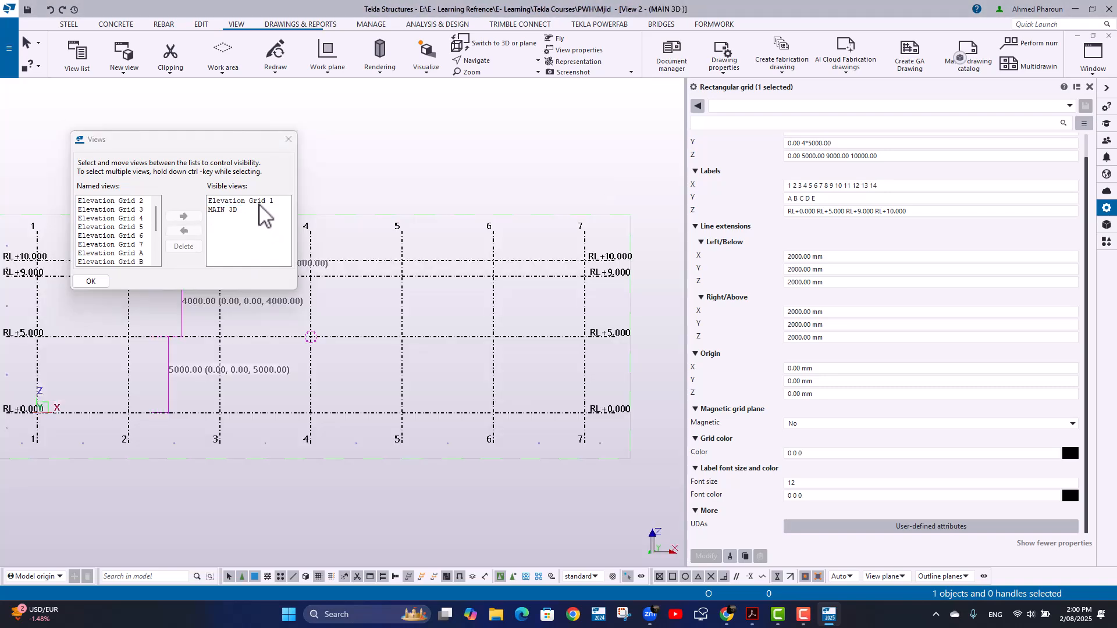
pyautogui.click(266, 210)
pyautogui.doubleClick(257, 201)
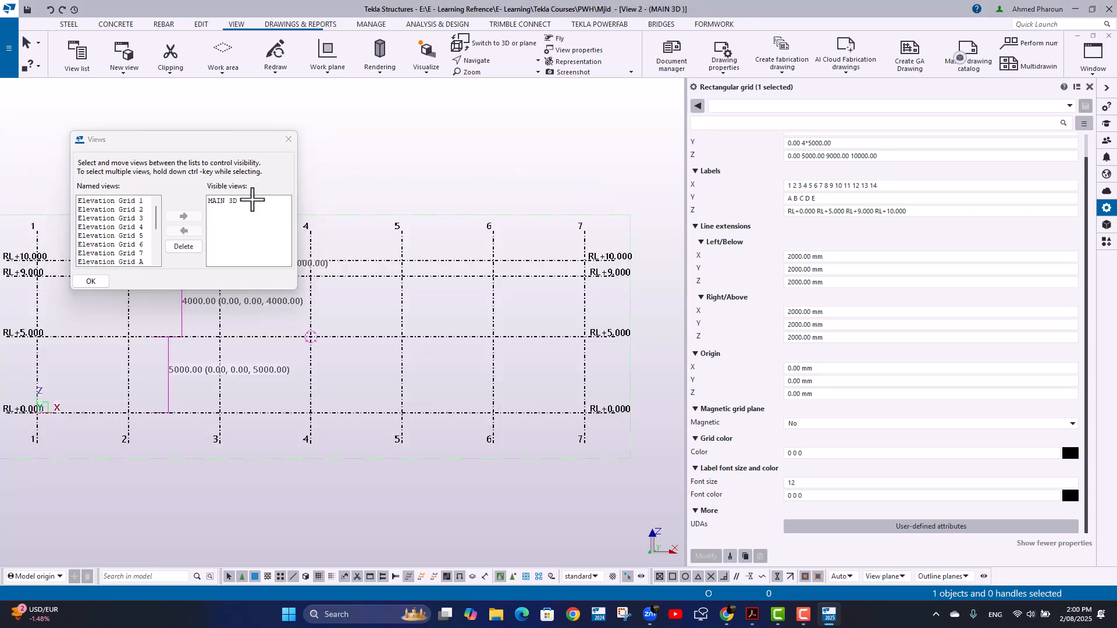
pyautogui.click(1090, 87)
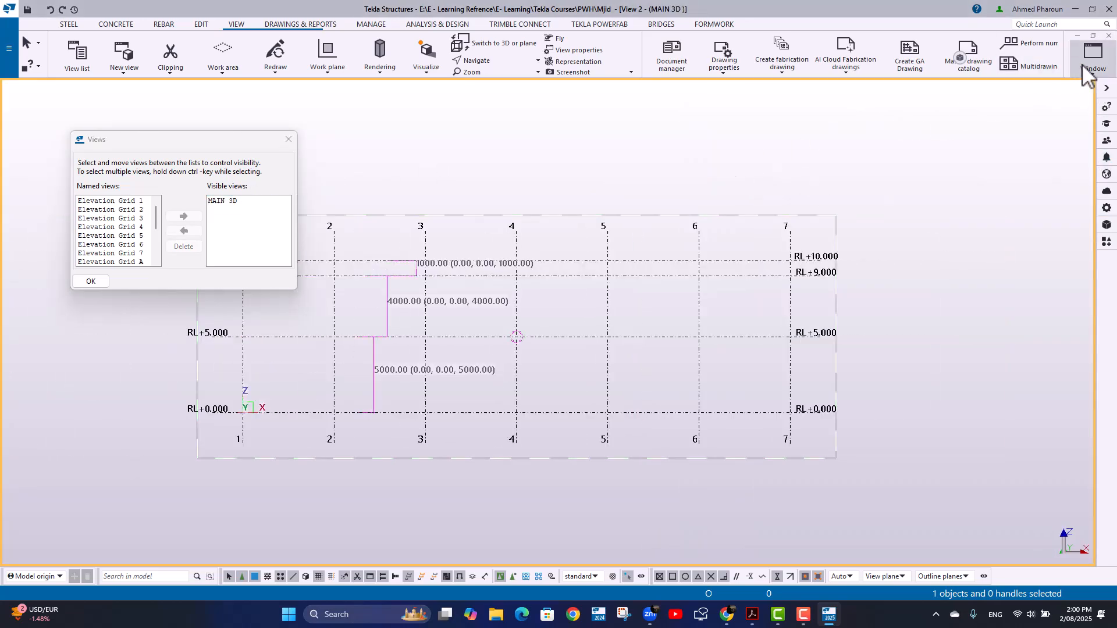
pyautogui.click(1109, 36)
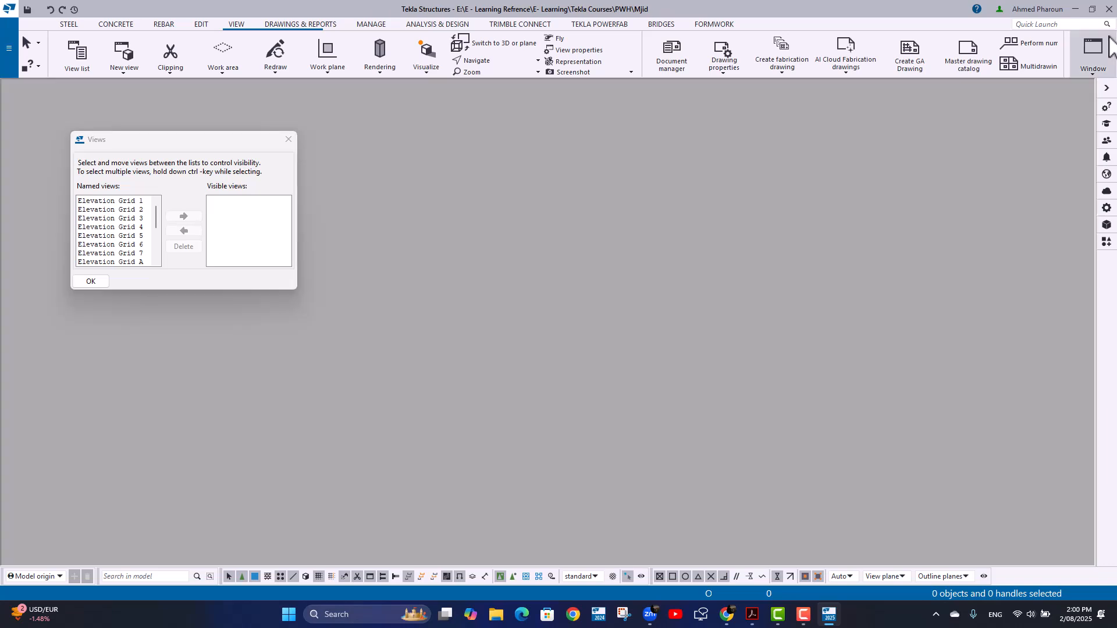
# - Make MAIN 3D, Elevation Grid 1 and Elevation Grid A visible, and close the list of views
pyautogui.scroll(-3, 140, 235)
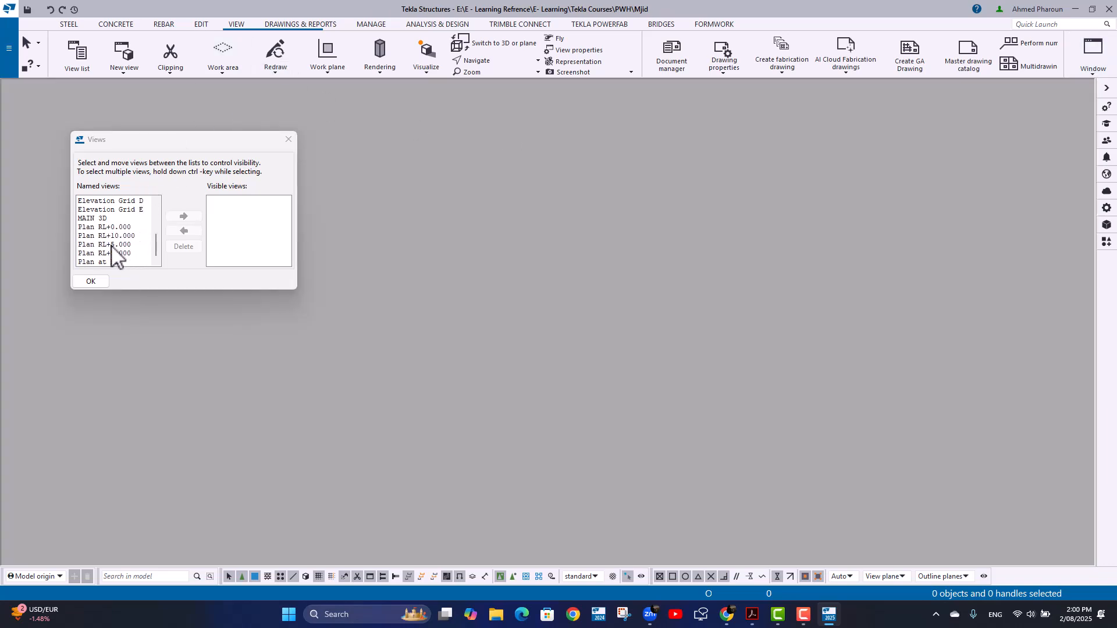
pyautogui.doubleClick(104, 219)
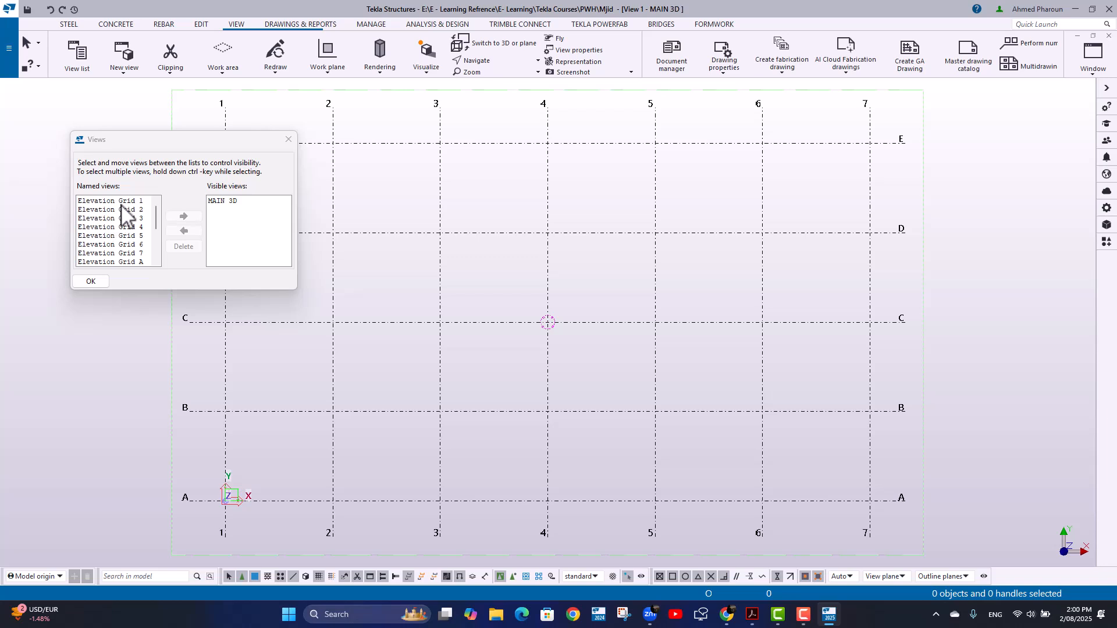
pyautogui.doubleClick(120, 201)
pyautogui.doubleClick(117, 253)
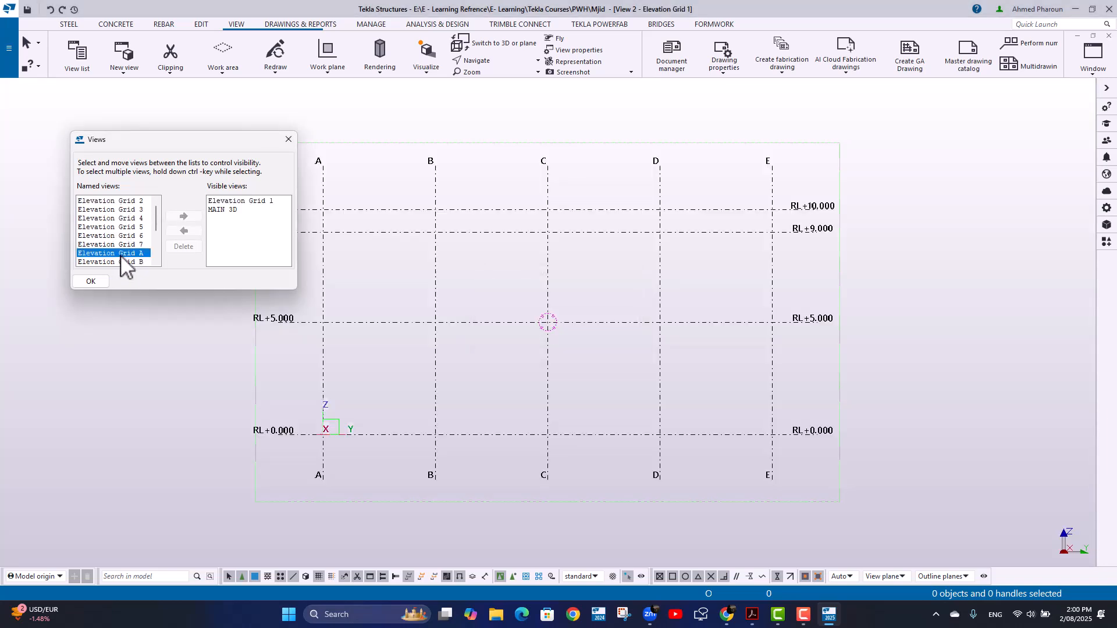
pyautogui.click(289, 139)
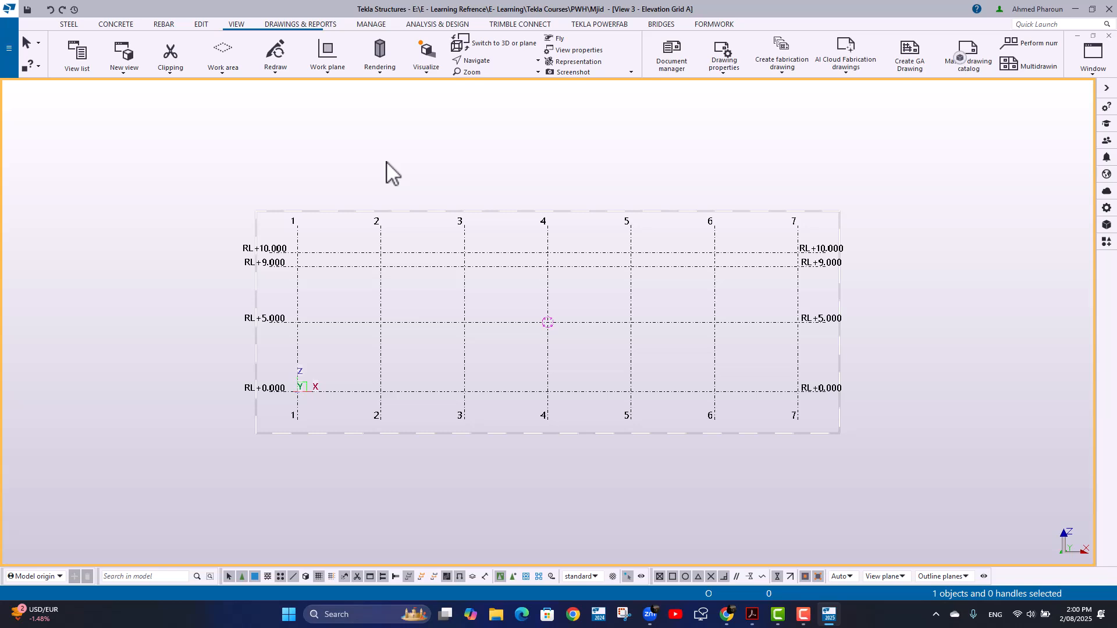
# - Cycle through the open views Elevation Grid A, Elevation Grid 1 and MAIN 3D, ending on MAIN 3D
pyautogui.hotkey('ctrl', 'Tab')
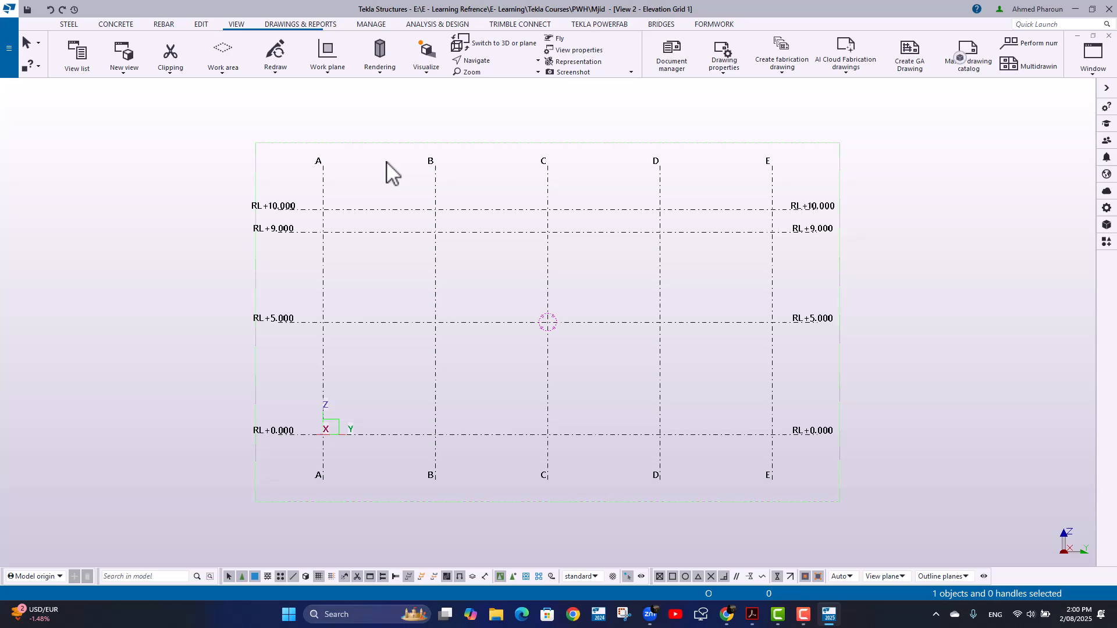
pyautogui.hotkey('ctrl', 'Tab')
pyautogui.hotkey('ctrl', 'Tab')
pyautogui.hotkey('ctrl', 'Tab')
pyautogui.hotkey('ctrl', 'Tab')
pyautogui.hotkey('ctrl', 'Tab')
pyautogui.hotkey('ctrl', 'Tab')
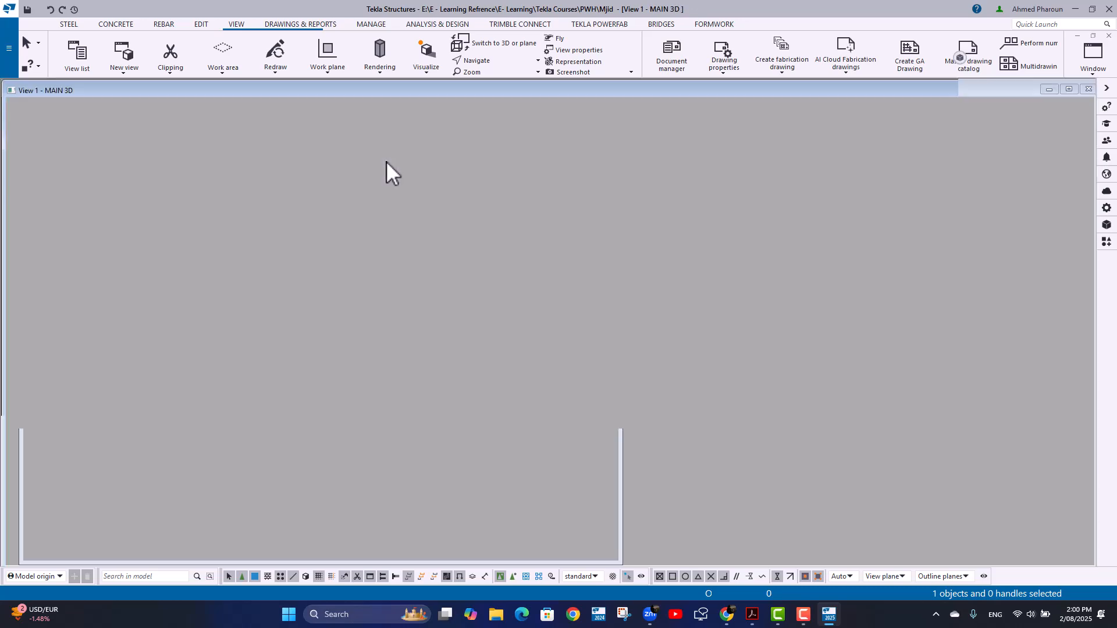
pyautogui.hotkey('ctrl', 'Tab')
pyautogui.hotkey('ctrl', 'Tab')
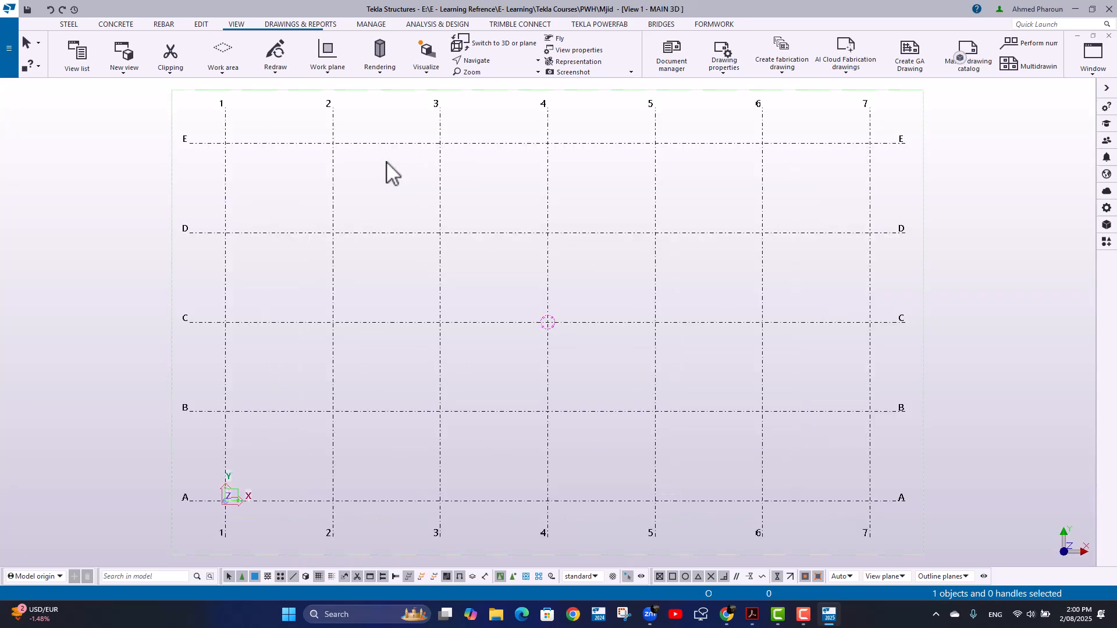
pyautogui.hotkey('ctrl', 'Tab')
pyautogui.hotkey('ctrl', 'Tab')
pyautogui.hotkey('ctrl', 'Tab')
# - Hide Elevation Grid A and Elevation Grid 1 so that only MAIN 3D stays visible
pyautogui.click(84, 55)
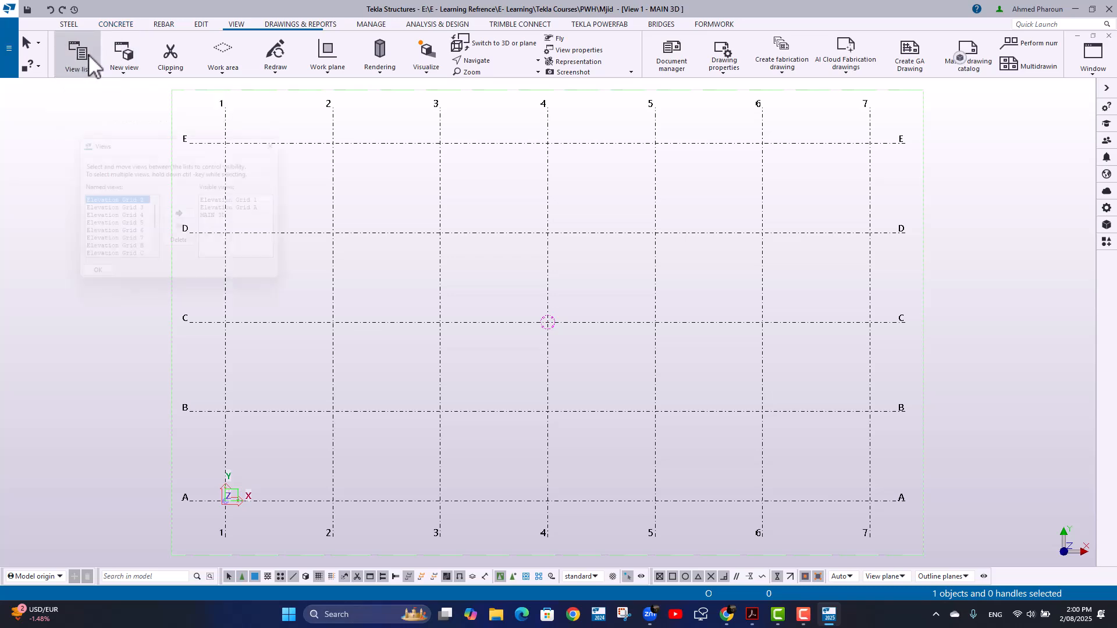
pyautogui.doubleClick(259, 210)
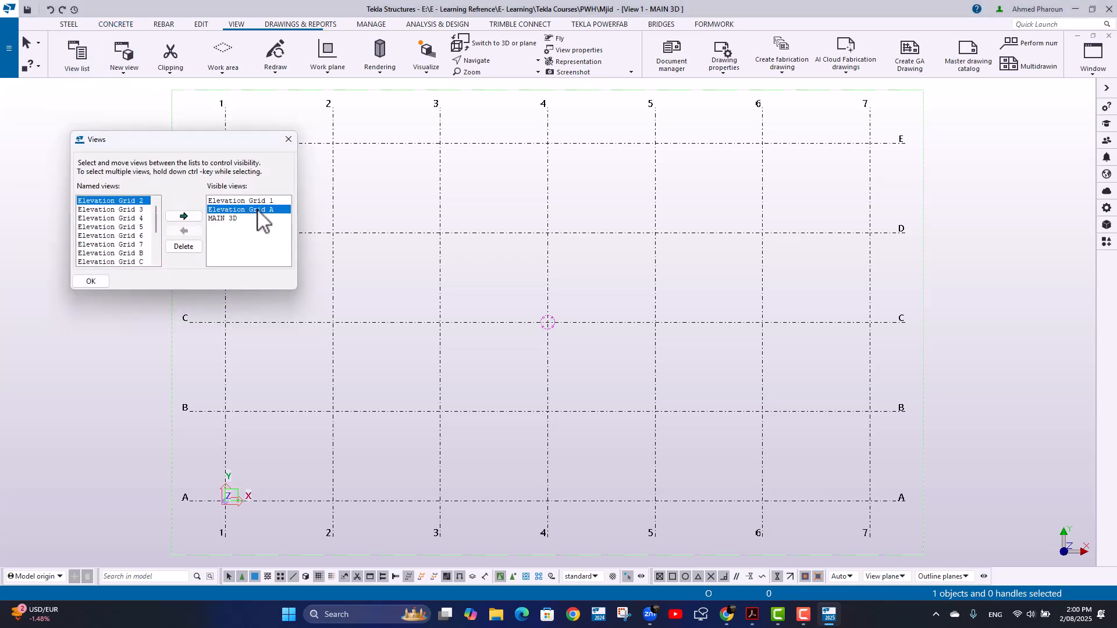
pyautogui.doubleClick(257, 202)
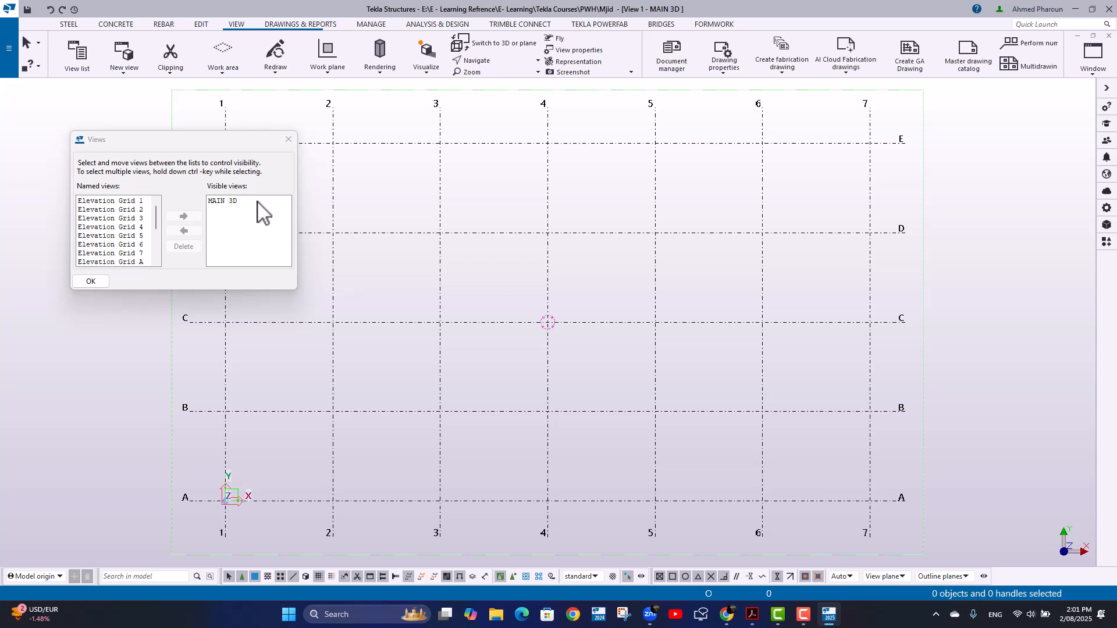
pyautogui.click(288, 140)
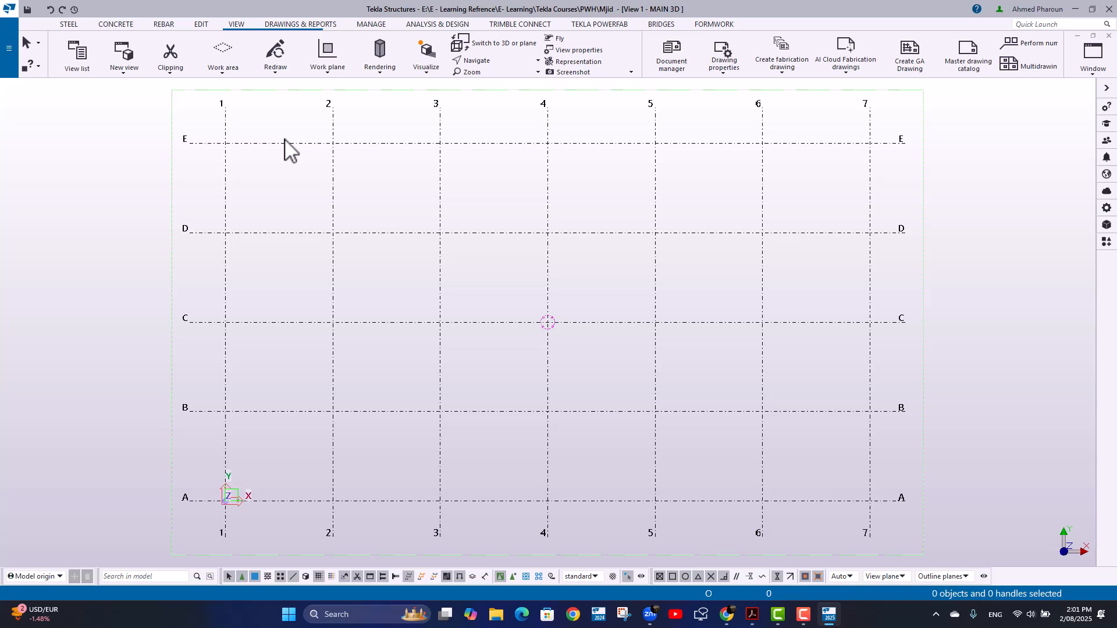
# - Examine the grid from an angle in MAIN 3D, and switch the view back to plan
pyautogui.scroll(-5, 527, 316)
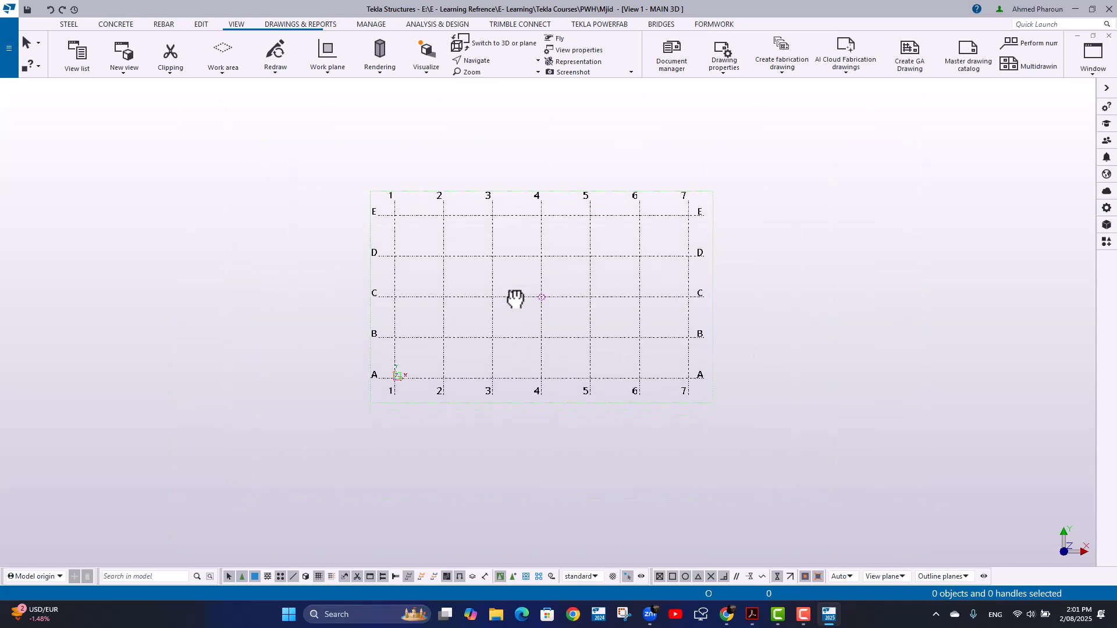
pyautogui.scroll(4, 511, 275)
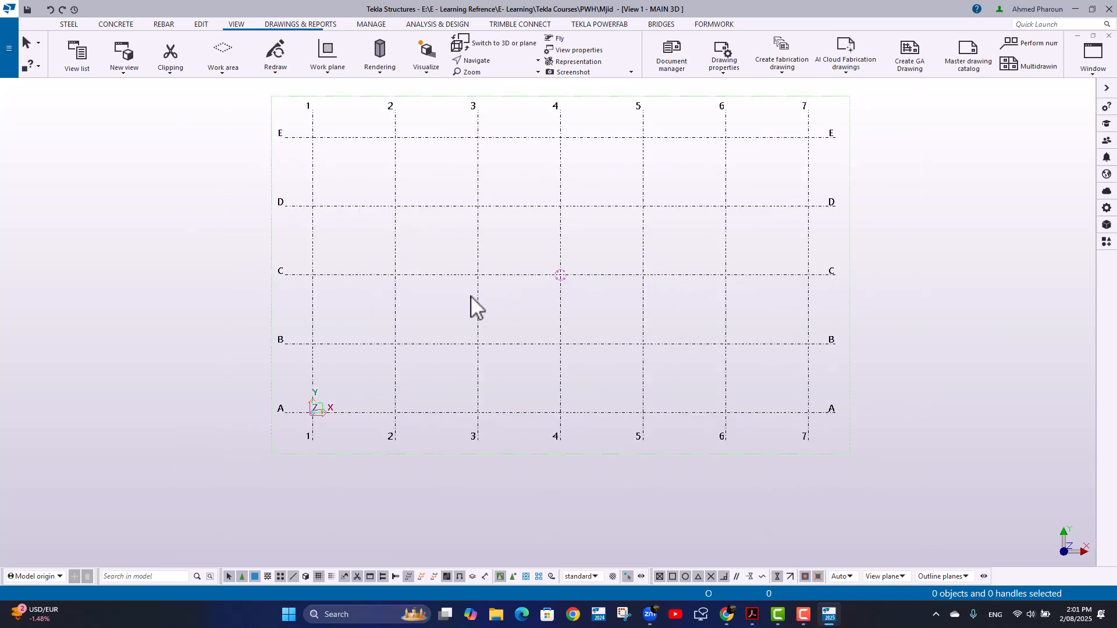
pyautogui.keyDown('ctrl'); pyautogui.moveTo(470, 296); pyautogui.dragTo(415, 280, button='middle'); pyautogui.keyUp('ctrl')
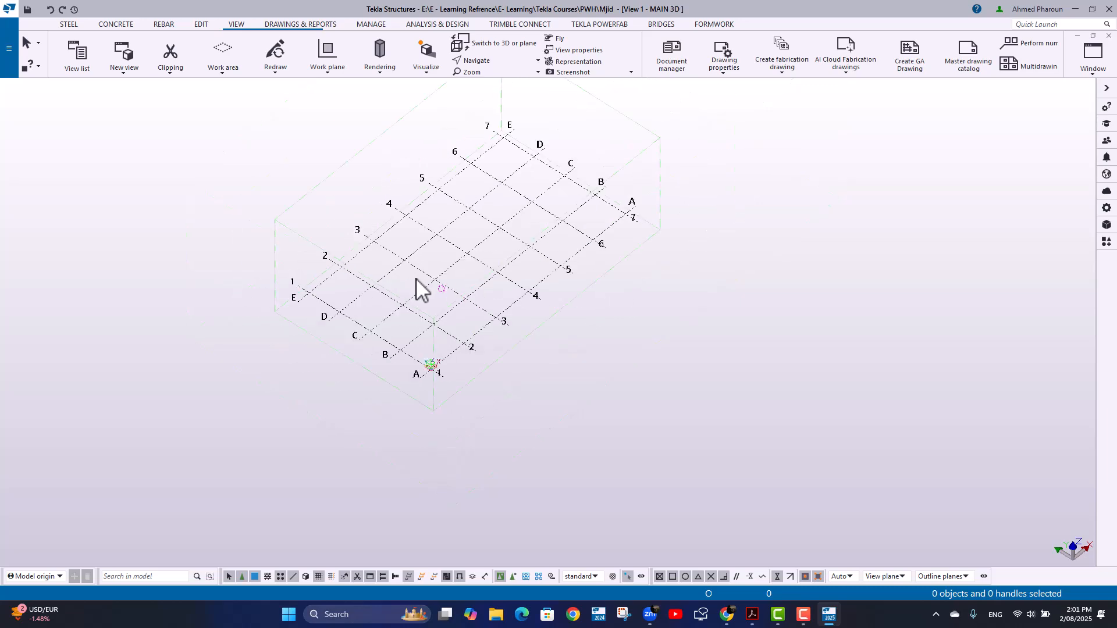
pyautogui.scroll(3, 418, 288)
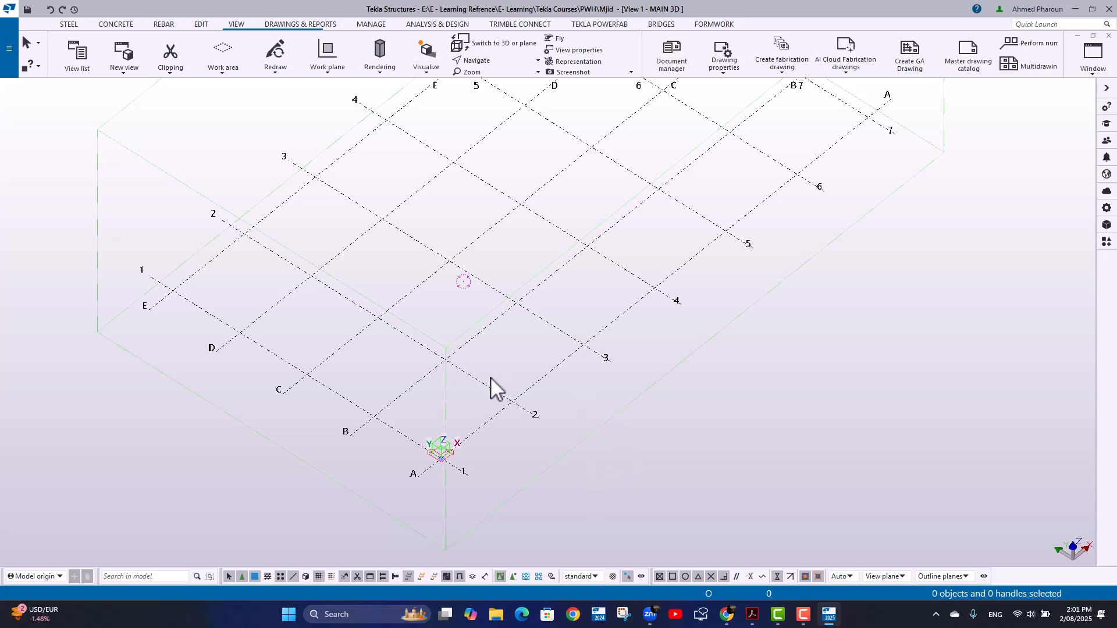
pyautogui.moveTo(472, 389); pyautogui.dragTo(528, 455, button='middle')
pyautogui.scroll(2, 476, 323)
pyautogui.click(474, 315)
pyautogui.hotkey('ctrl', 'p')
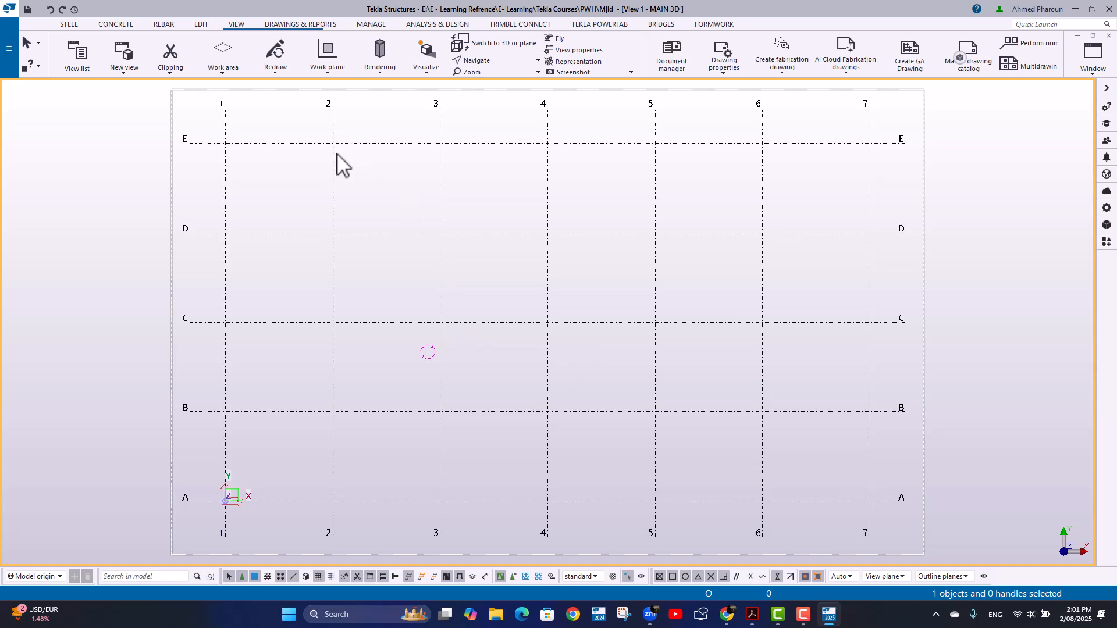
# - Create a steel beam from the midpoint of grid line E between 1 and 2 perpendicular to grid line D, using the Mid and Perpendicular snap overrides
pyautogui.click(68, 26)
pyautogui.click(106, 52)
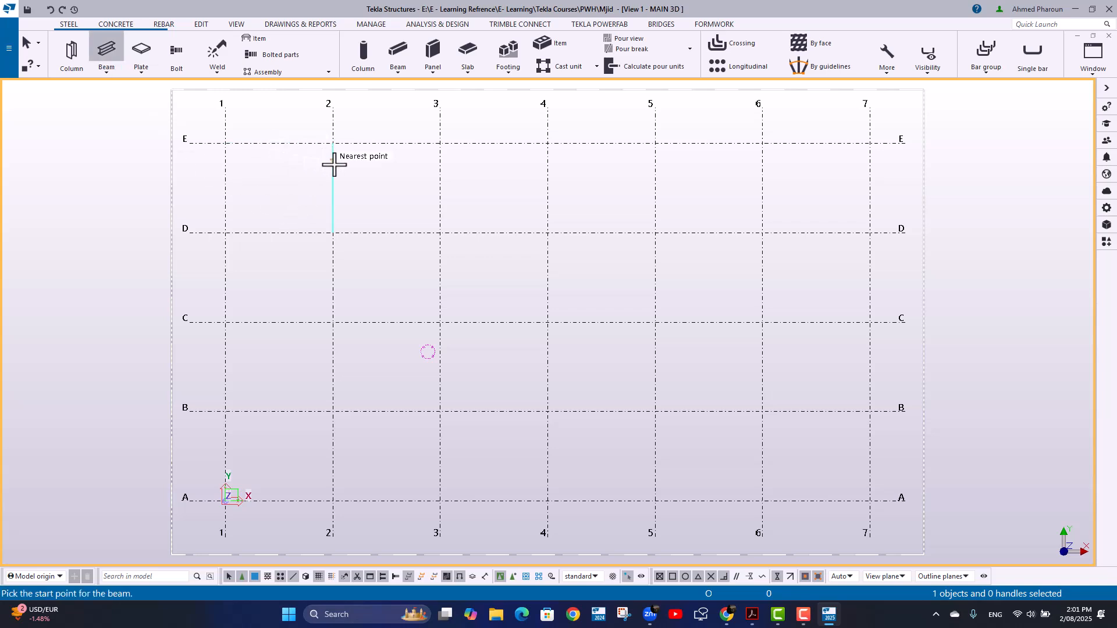
pyautogui.rightClick(269, 118)
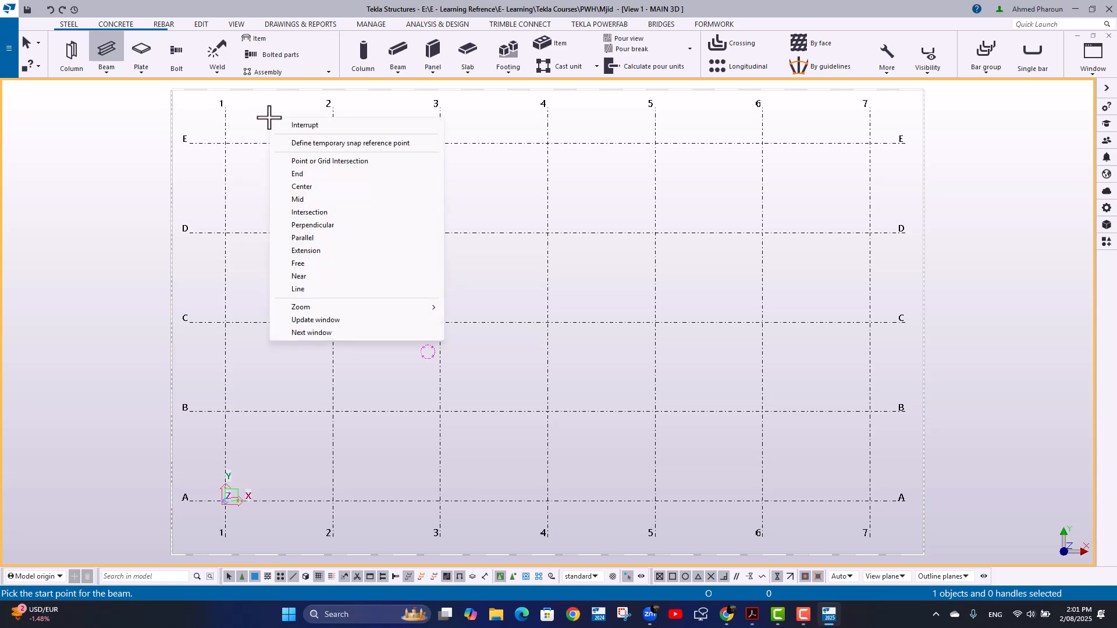
pyautogui.click(299, 199)
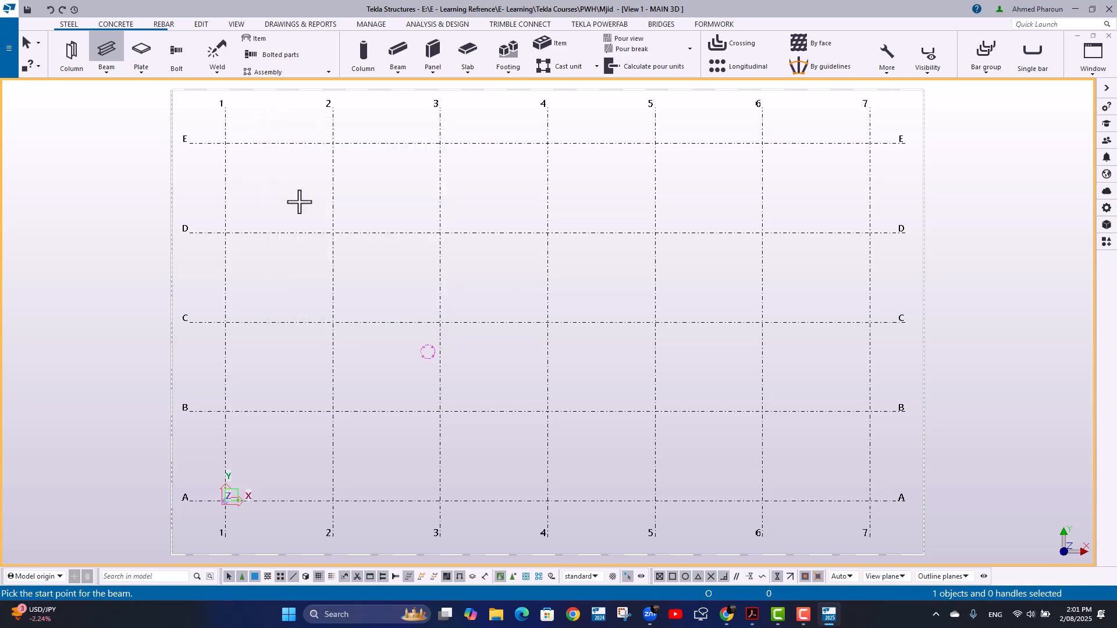
pyautogui.click(299, 145)
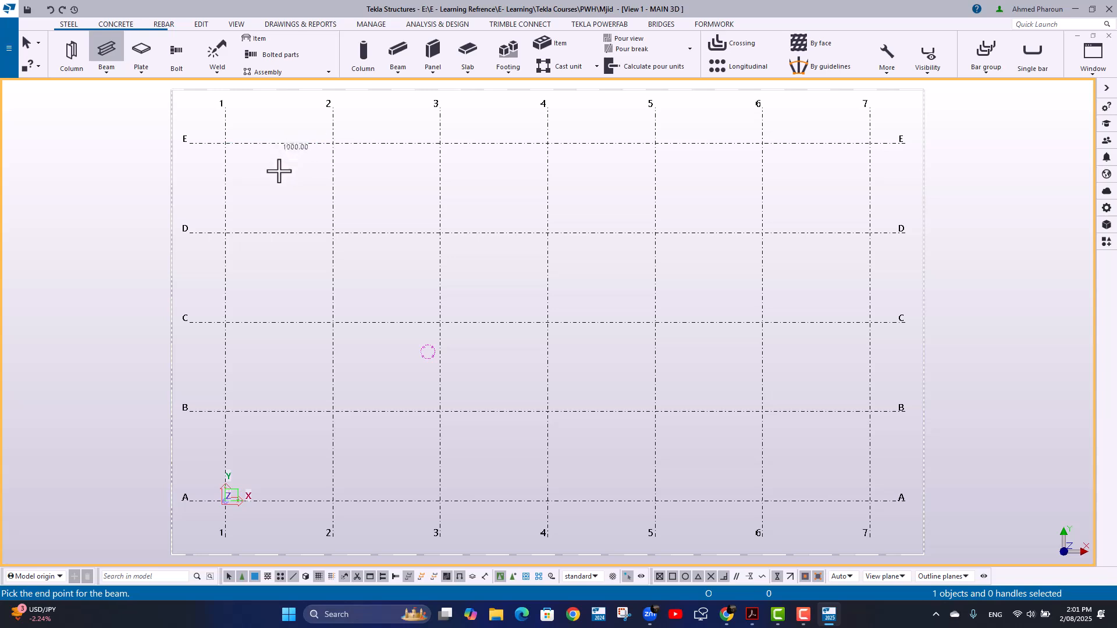
pyautogui.rightClick(260, 194)
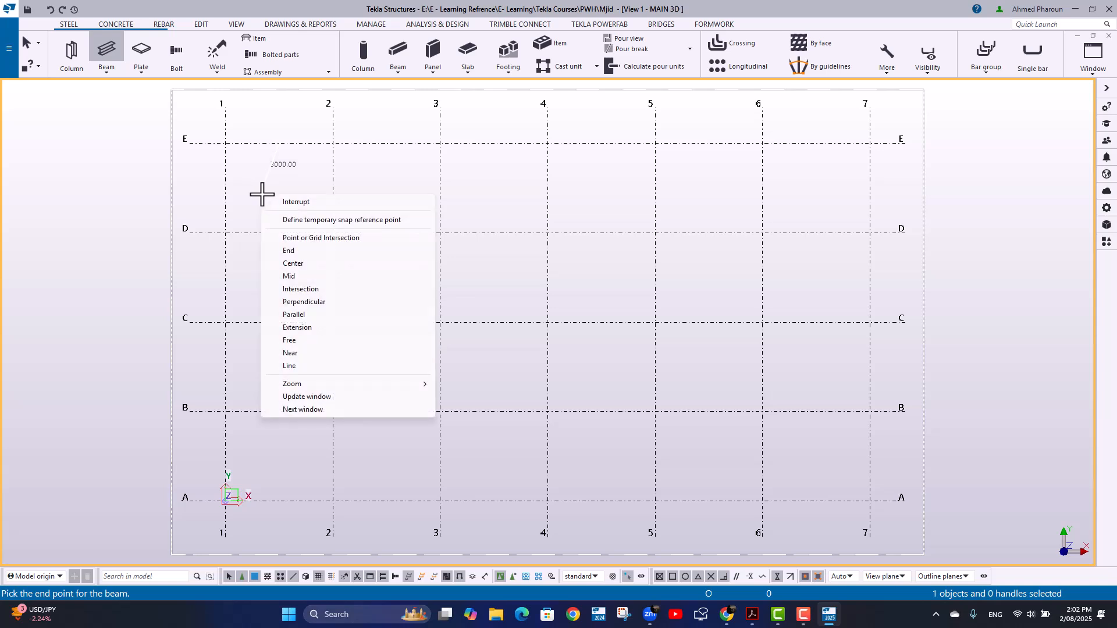
pyautogui.click(313, 306)
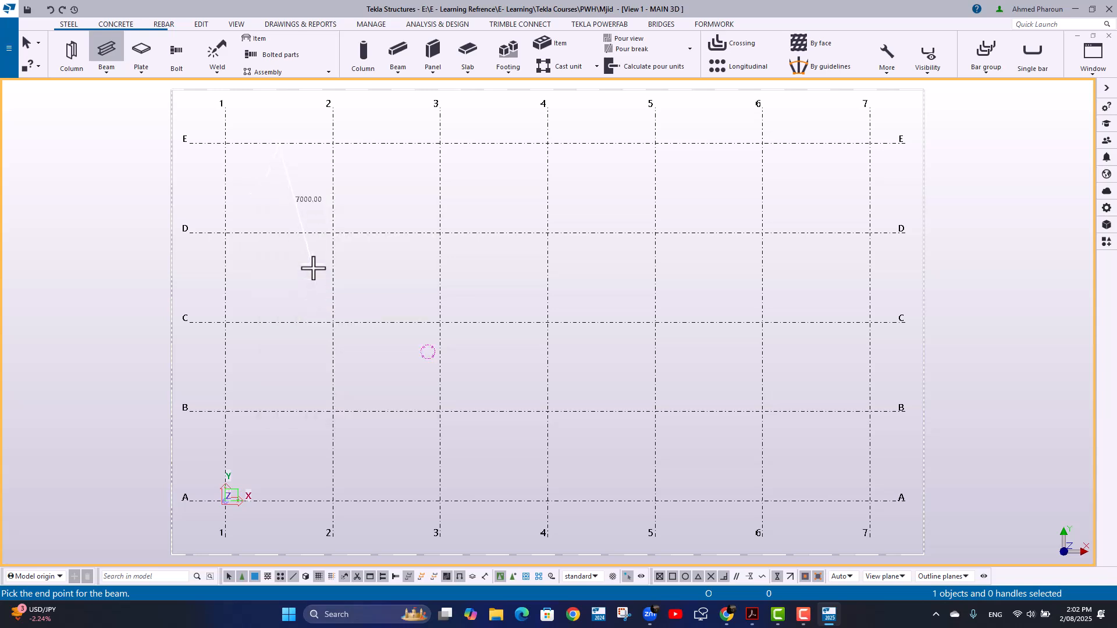
pyautogui.click(297, 235)
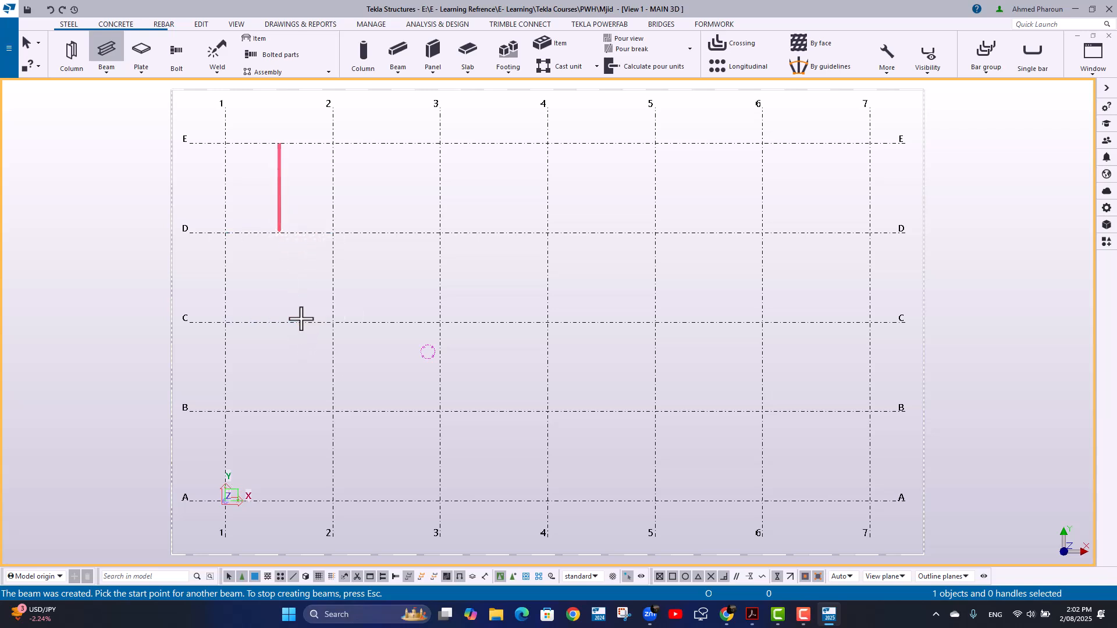
# - Start a steel beam at the midpoint of grid line E between 2 and 3, and try the Perpendicular snap override for its end point
pyautogui.moveTo(299, 319); pyautogui.dragTo(305, 331, button='middle')
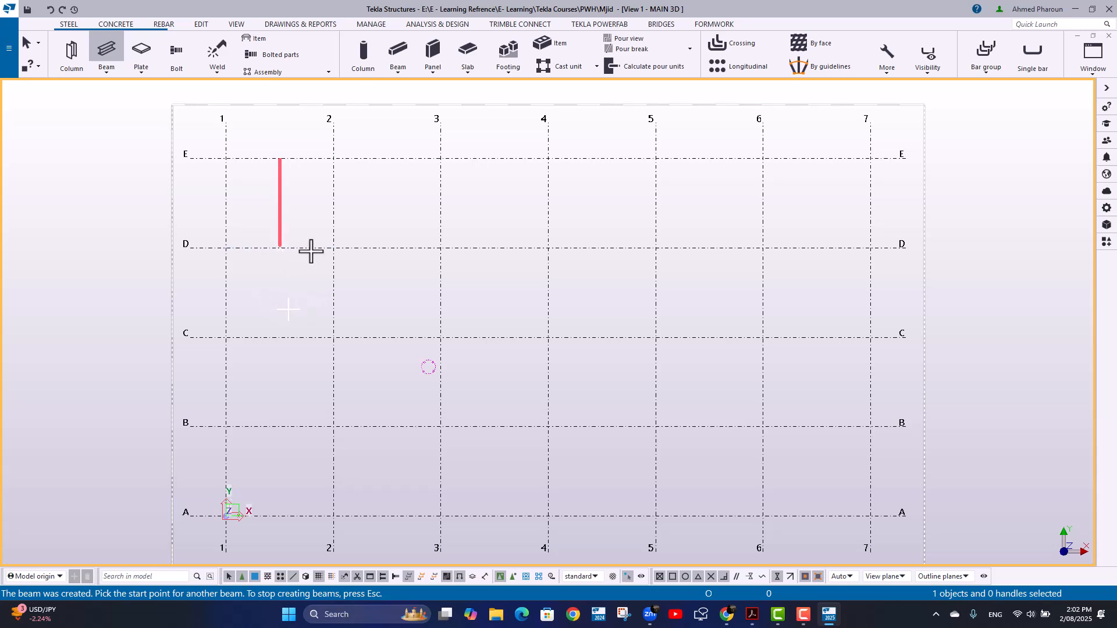
pyautogui.rightClick(305, 219)
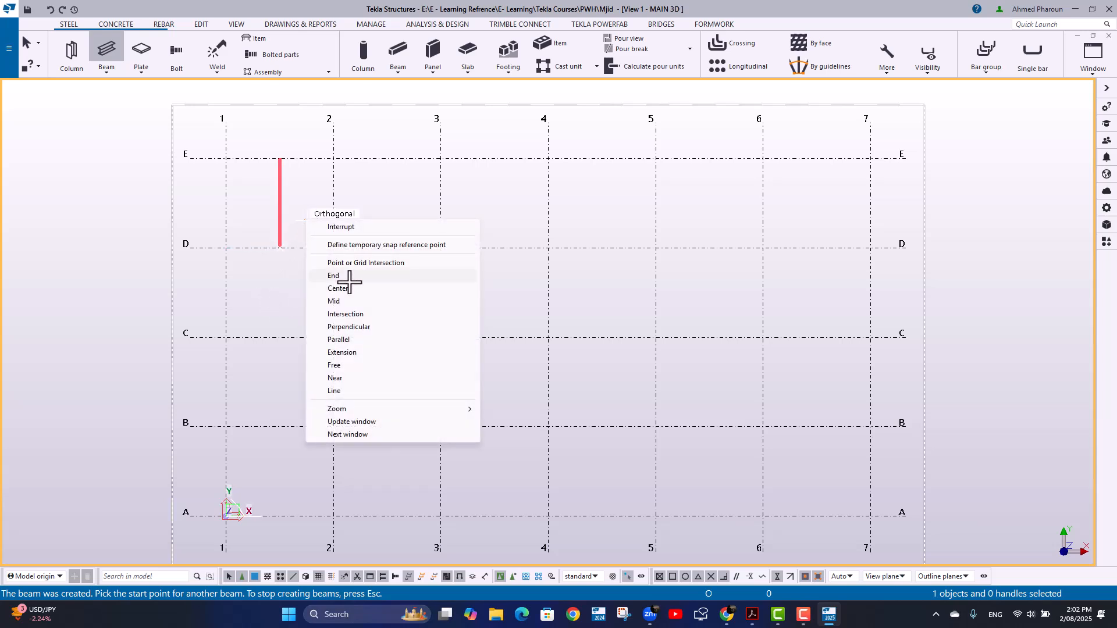
pyautogui.click(351, 305)
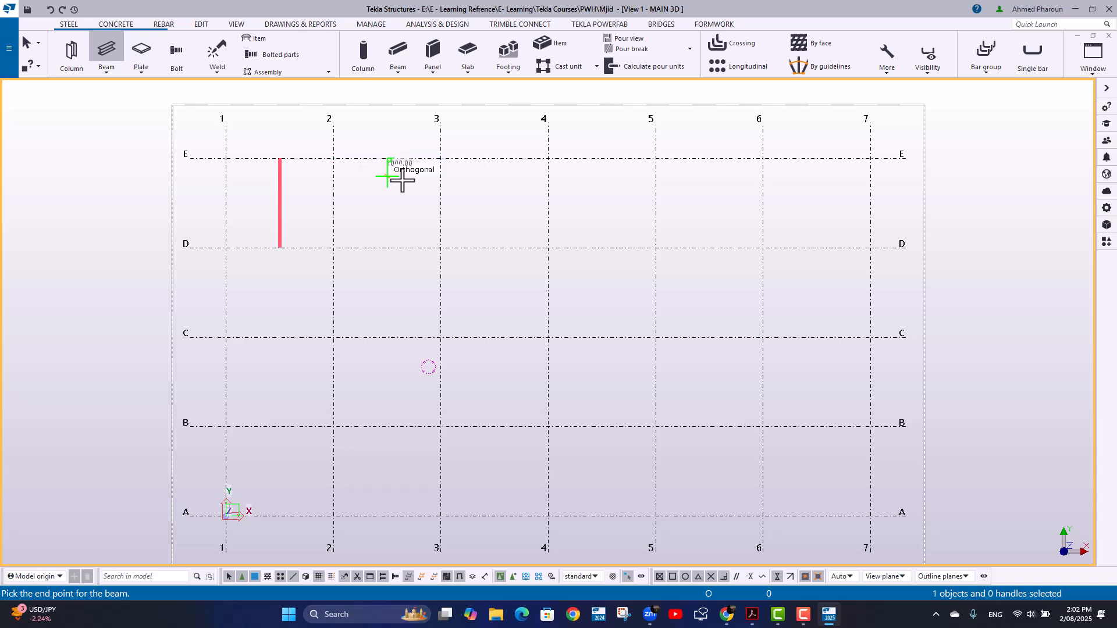
pyautogui.rightClick(398, 174)
pyautogui.click(451, 289)
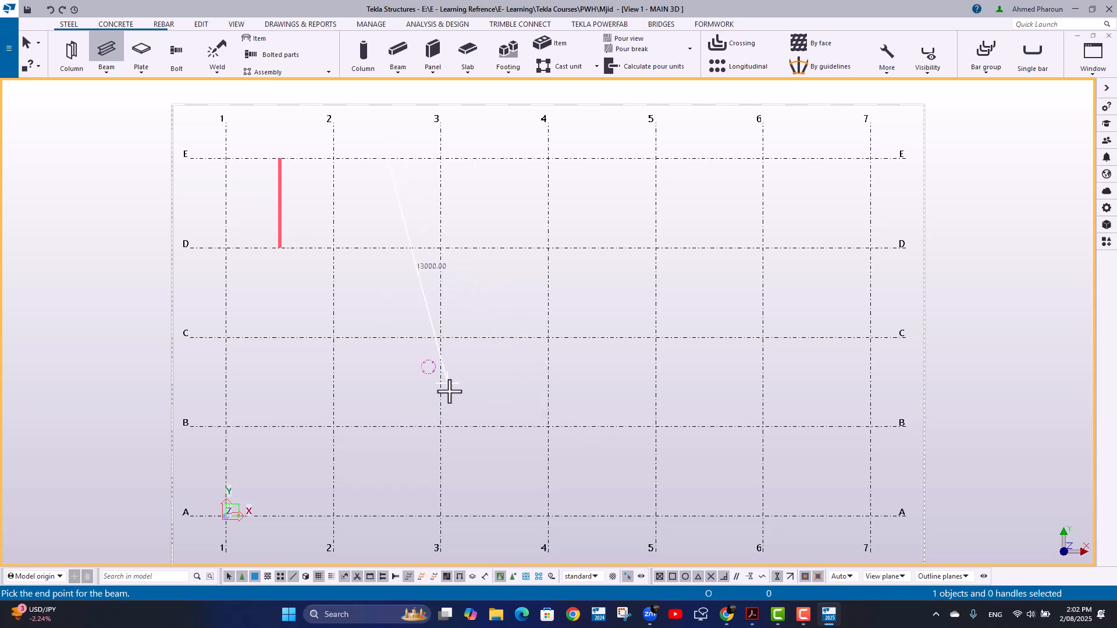
pyautogui.rightClick(440, 296)
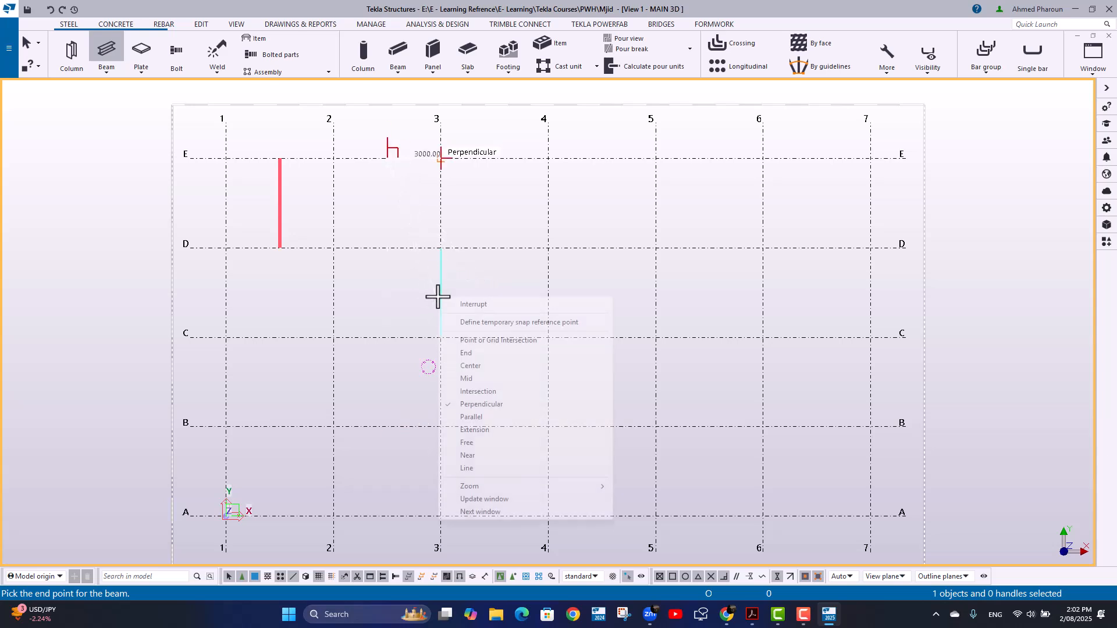
pyautogui.click(472, 404)
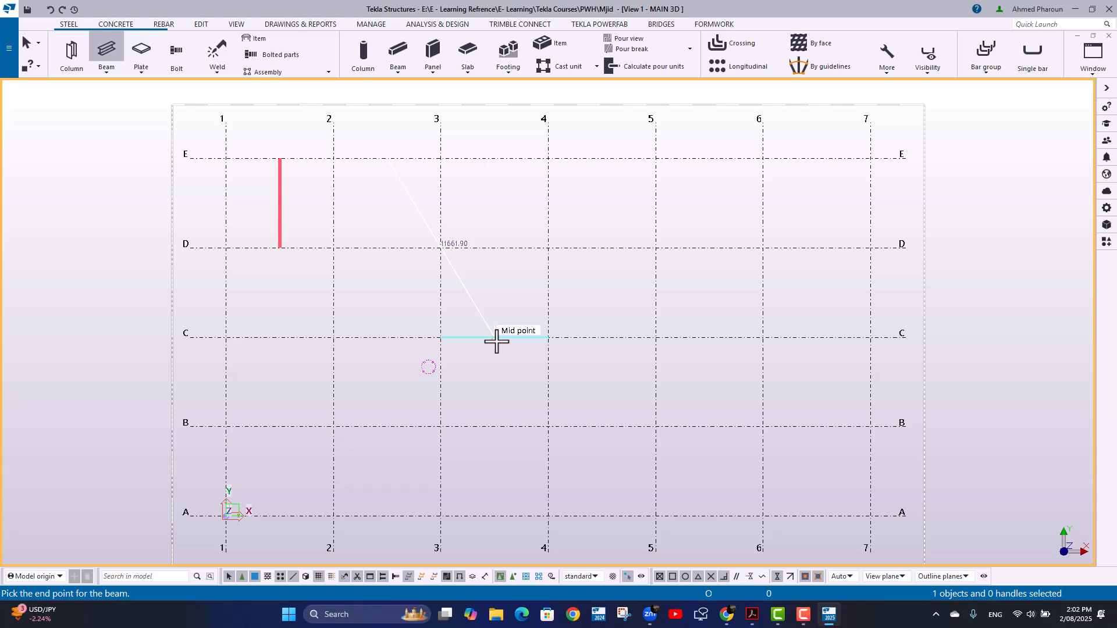
# - Try the Perpendicular and Intersection snap overrides for the second beam's end point, and cancel the beam
pyautogui.rightClick(493, 284)
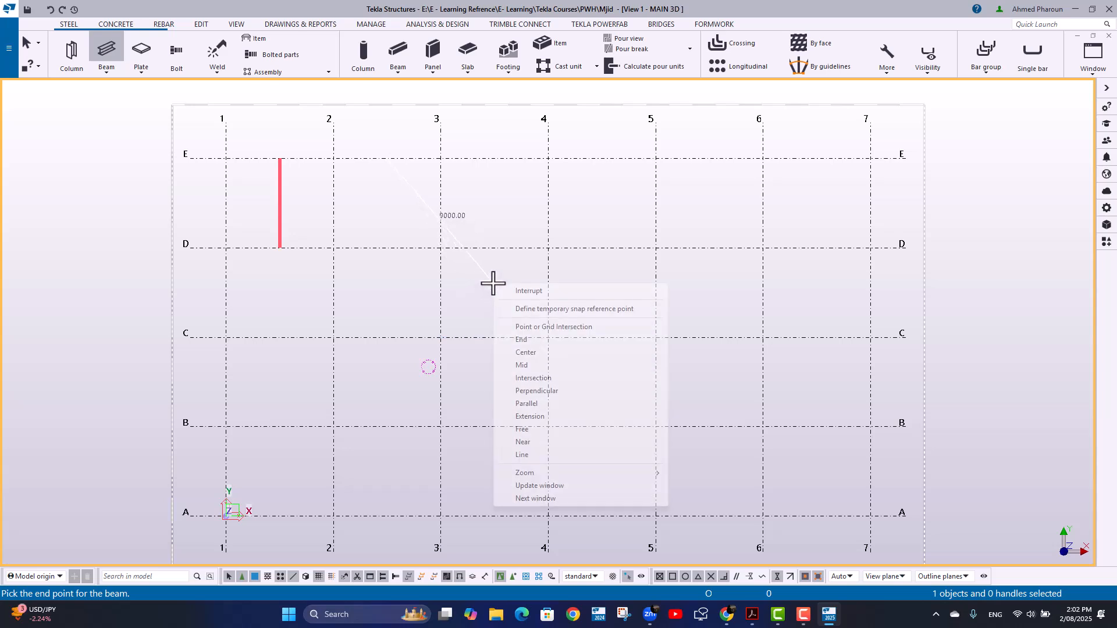
pyautogui.click(556, 391)
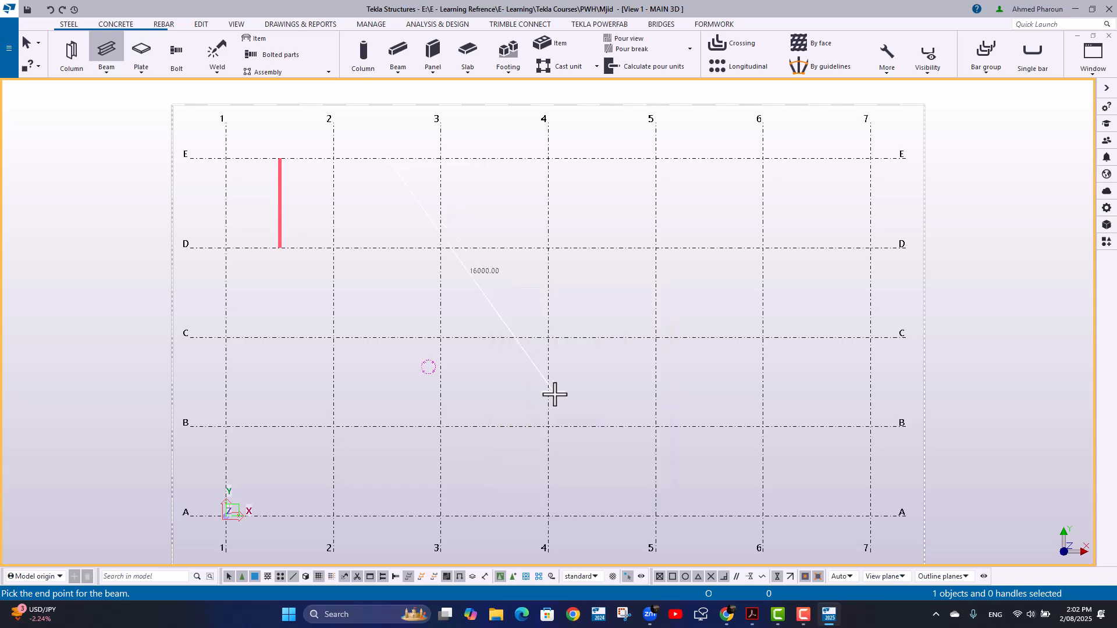
pyautogui.rightClick(493, 303)
pyautogui.click(536, 402)
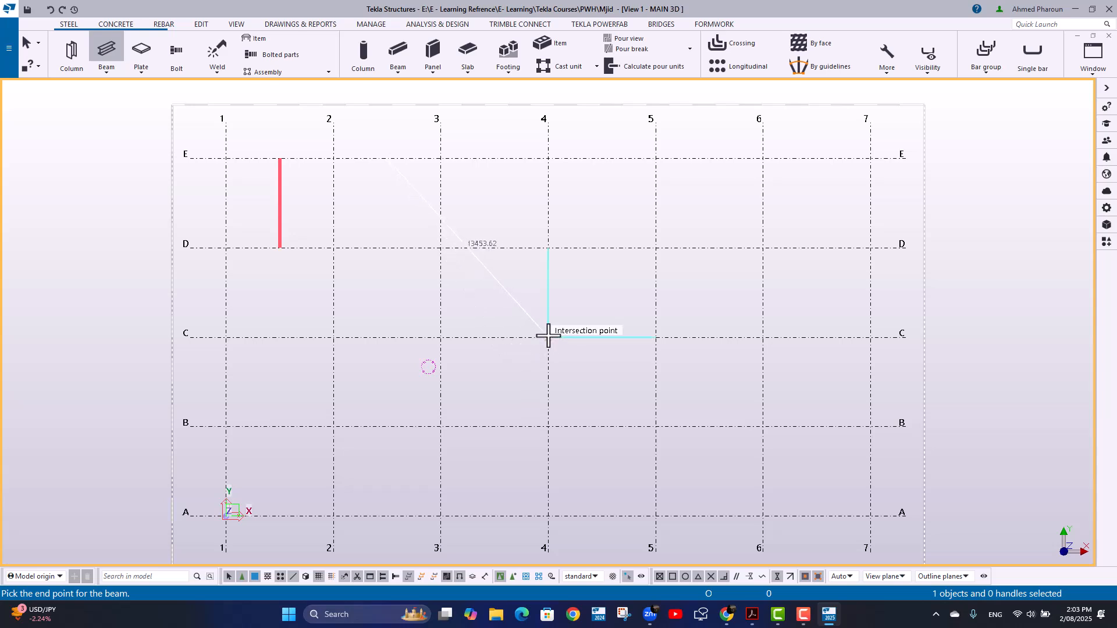
pyautogui.press('Escape')
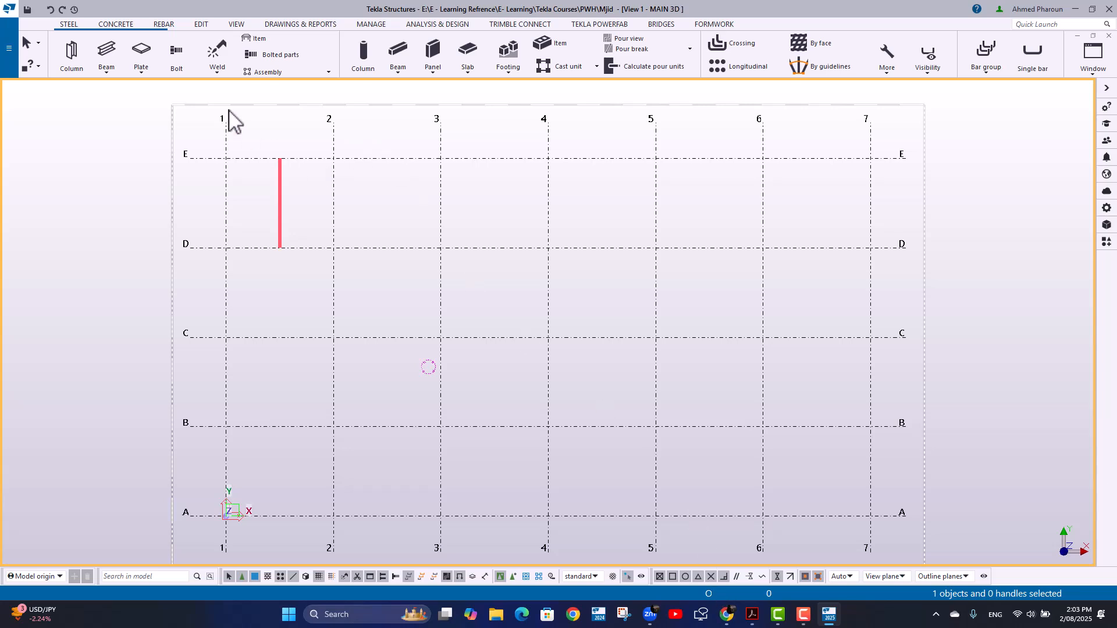
pyautogui.click(106, 61)
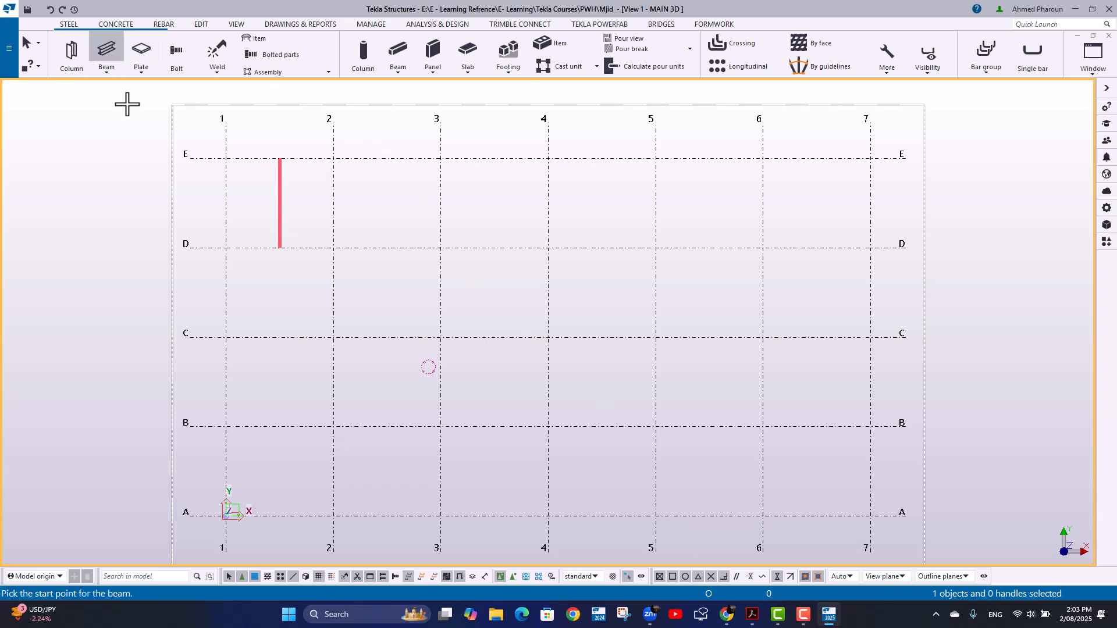
pyautogui.click(386, 158)
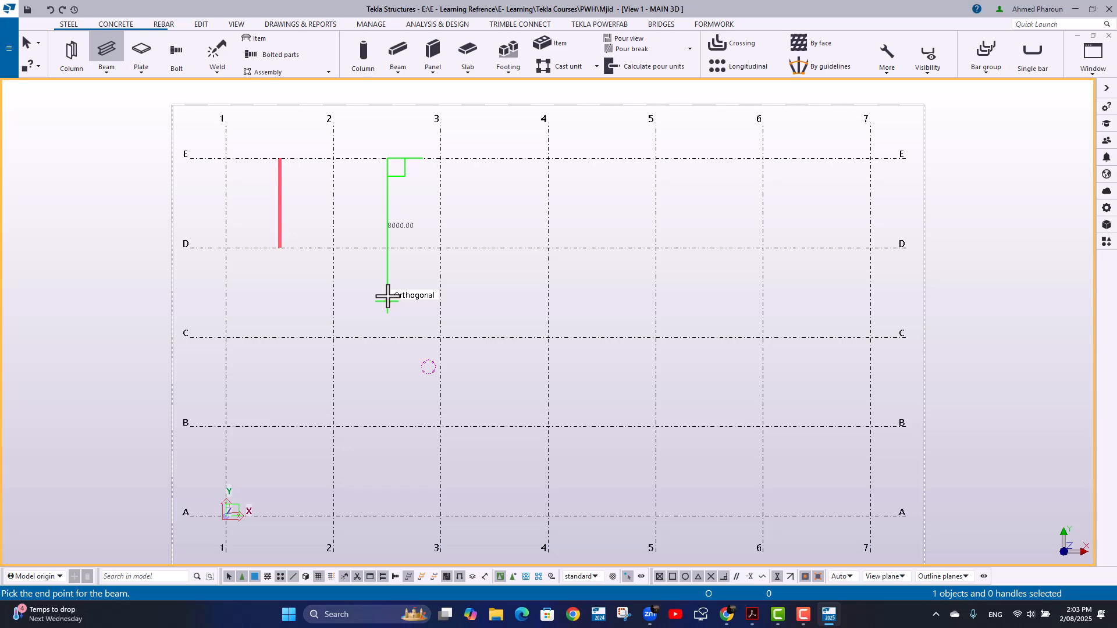
pyautogui.press('Escape')
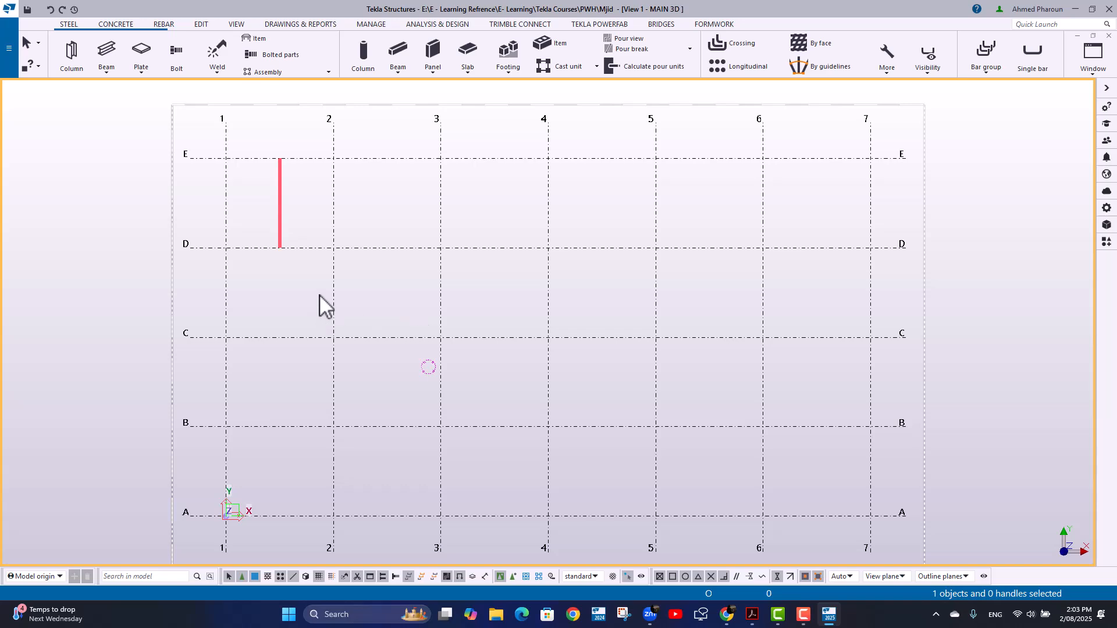
# - Examine the beam between grid lines E and D from an angle, and inspect its end at grid line E in plan
pyautogui.moveTo(295, 277); pyautogui.dragTo(363, 192, button='middle')
pyautogui.scroll(8, 330, 233)
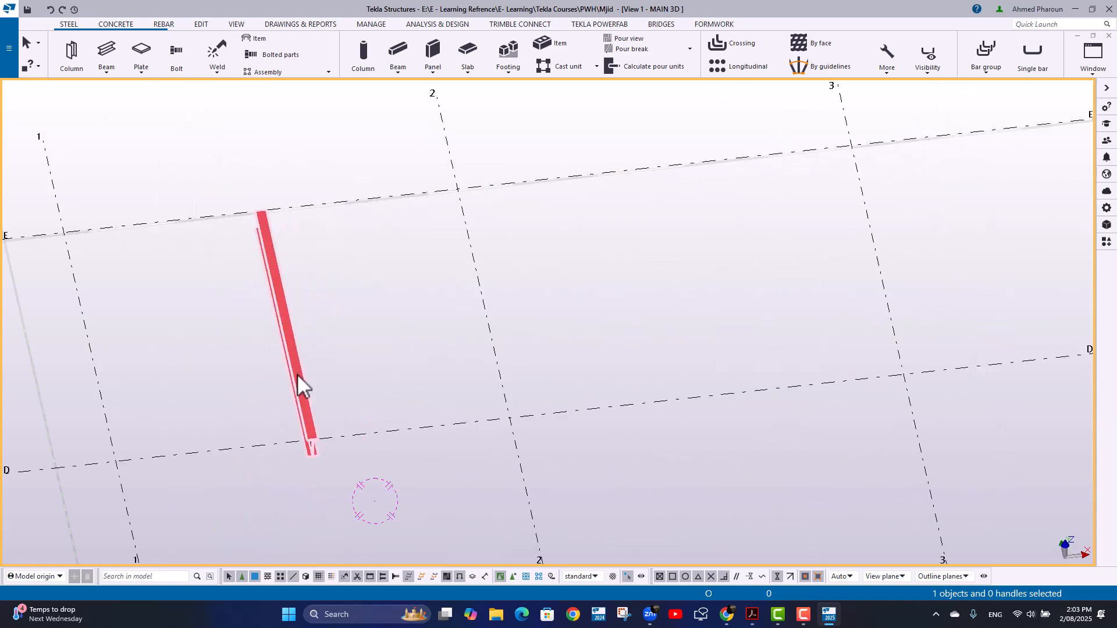
pyautogui.moveTo(309, 375); pyautogui.dragTo(651, 310, button='middle')
pyautogui.press('Home')
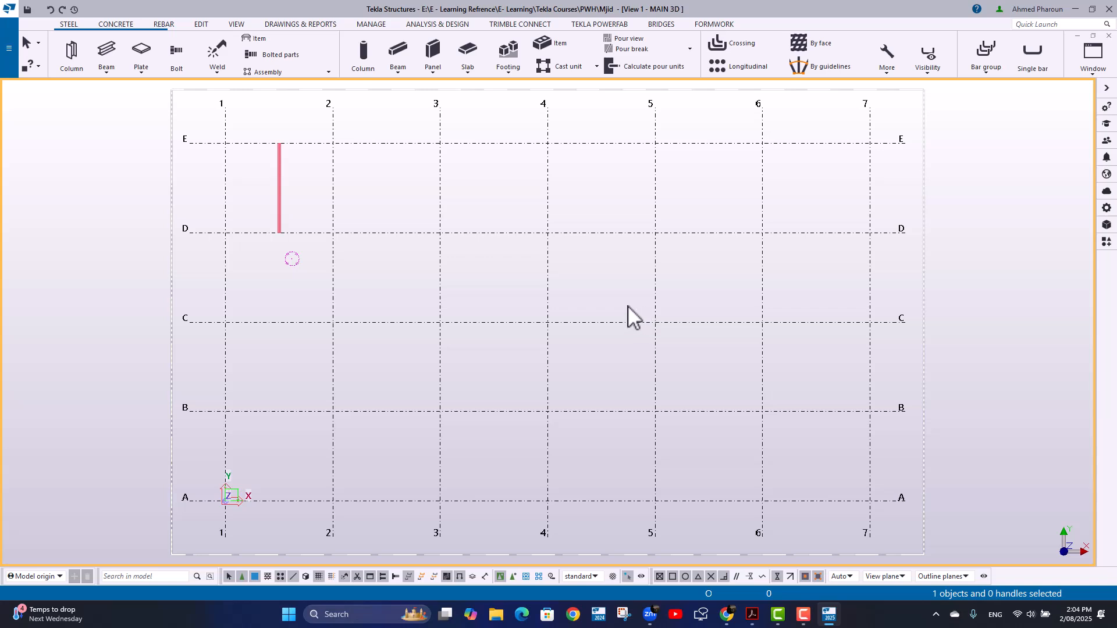
pyautogui.scroll(6, 300, 177)
pyautogui.moveTo(252, 152); pyautogui.dragTo(449, 264, button='middle')
pyautogui.scroll(1, 449, 264)
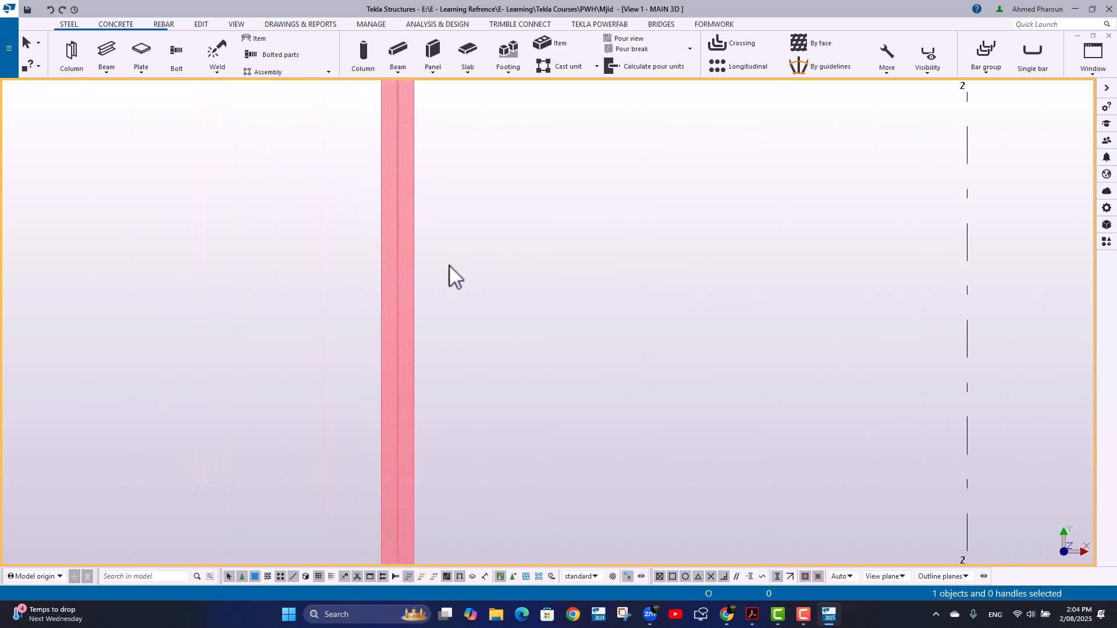
pyautogui.scroll(4, 417, 189)
pyautogui.moveTo(417, 190); pyautogui.dragTo(512, 332, button='middle')
pyautogui.scroll(-3, 491, 334)
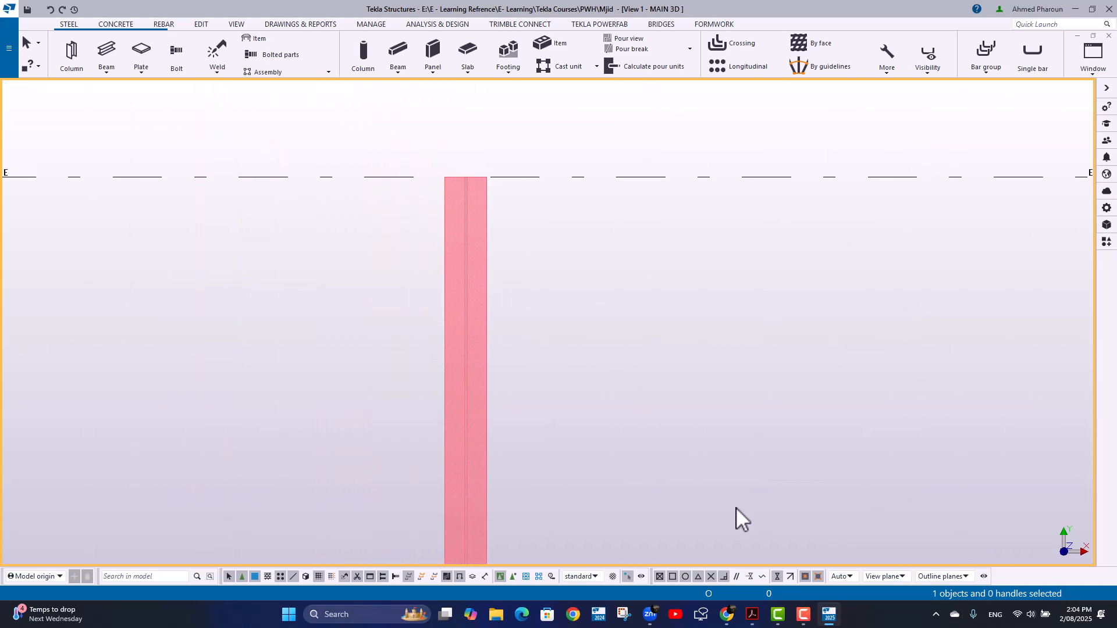
# - Review the reference line snap switch, and select the existing beam to examine its reference line and end handles at grid lines E and D
pyautogui.click(107, 51)
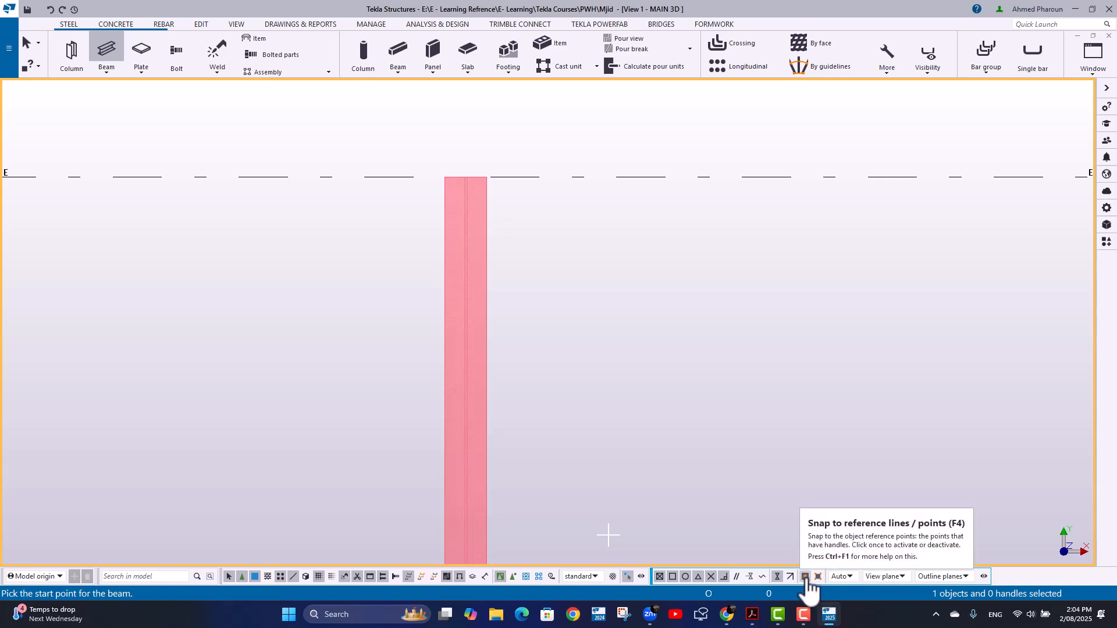
pyautogui.press('Escape')
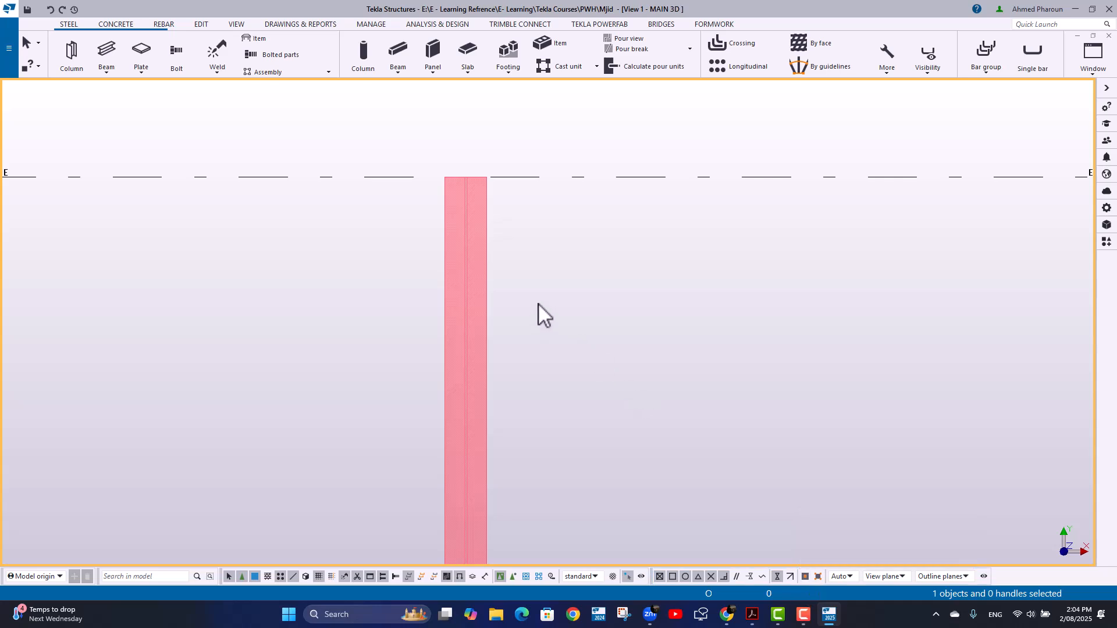
pyautogui.click(459, 285)
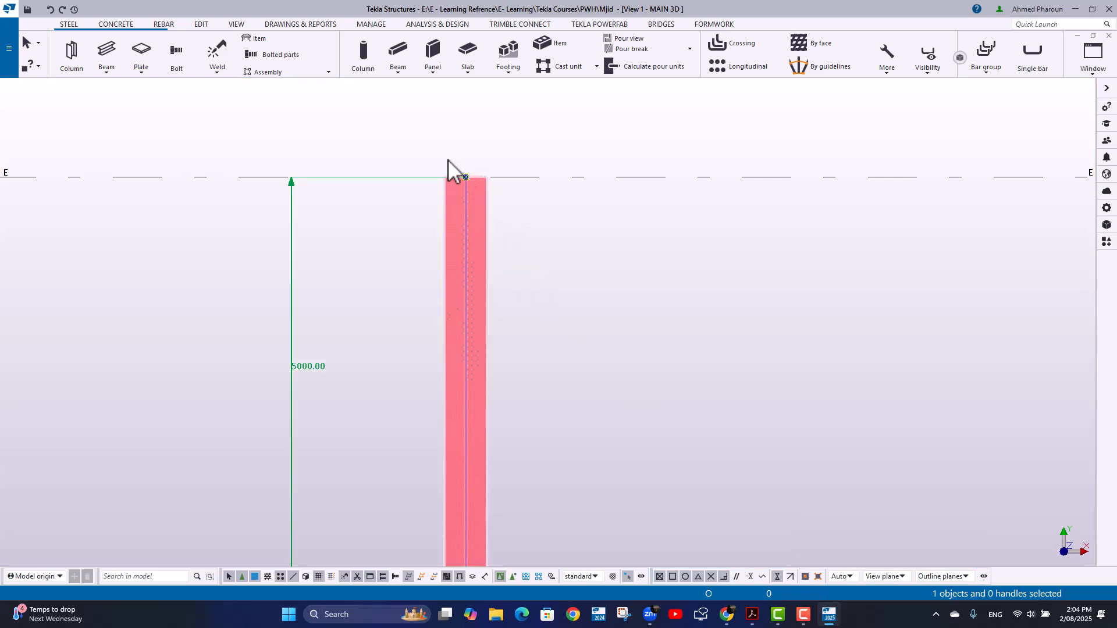
pyautogui.scroll(-5, 514, 272)
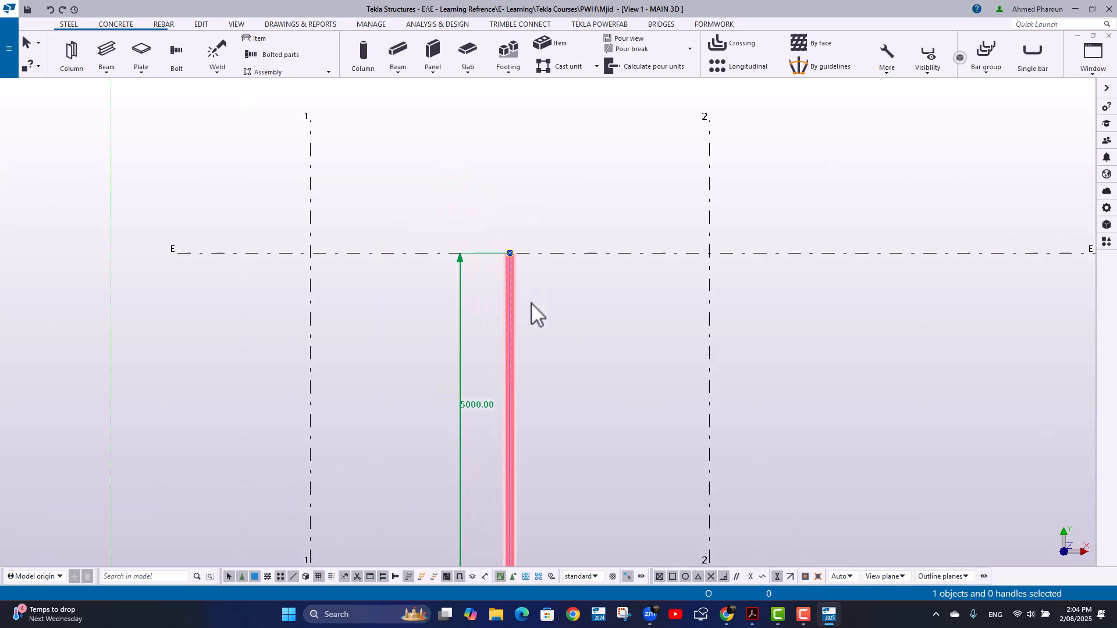
pyautogui.scroll(5, 626, 468)
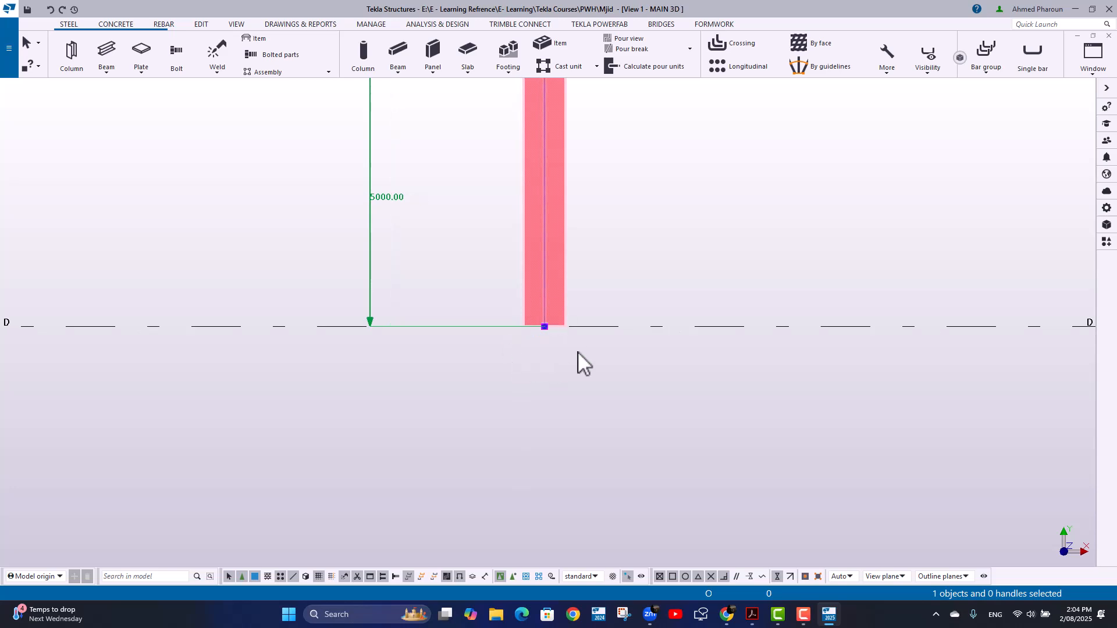
pyautogui.scroll(-6, 550, 332)
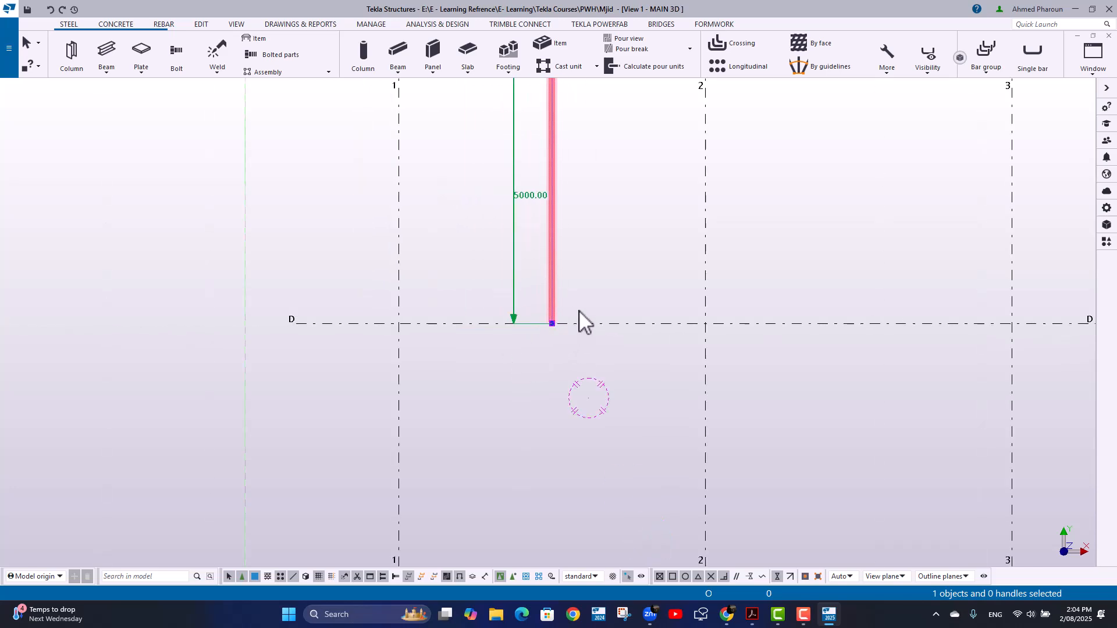
# - Start the Beam command and compare snapping to the existing beam's reference line and geometry edges, toggling the geometry snap switch
pyautogui.click(106, 51)
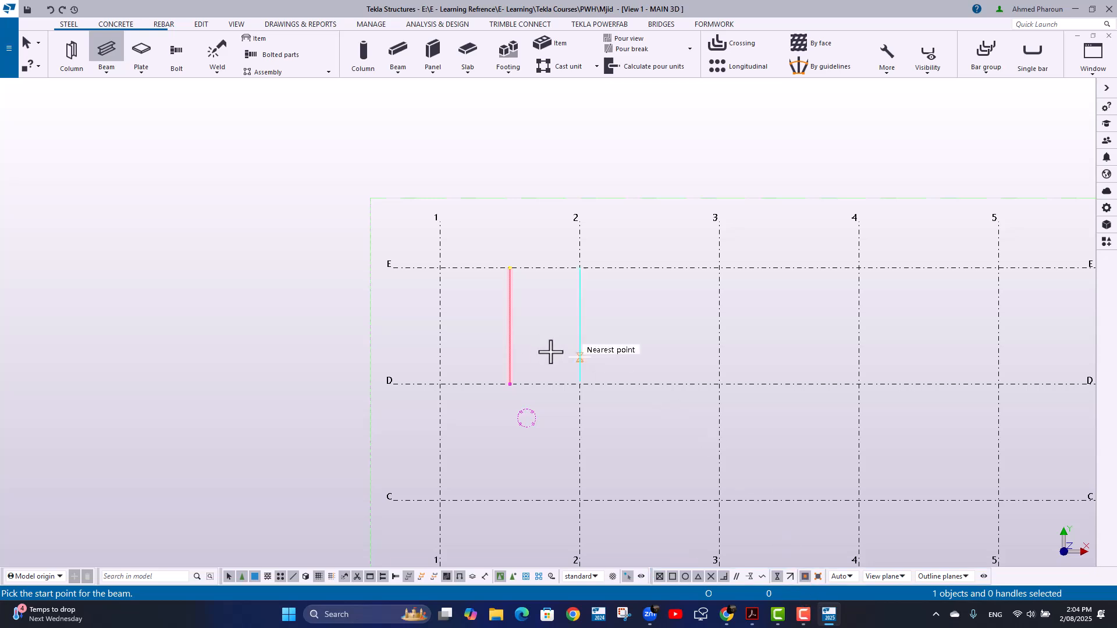
pyautogui.scroll(8, 509, 303)
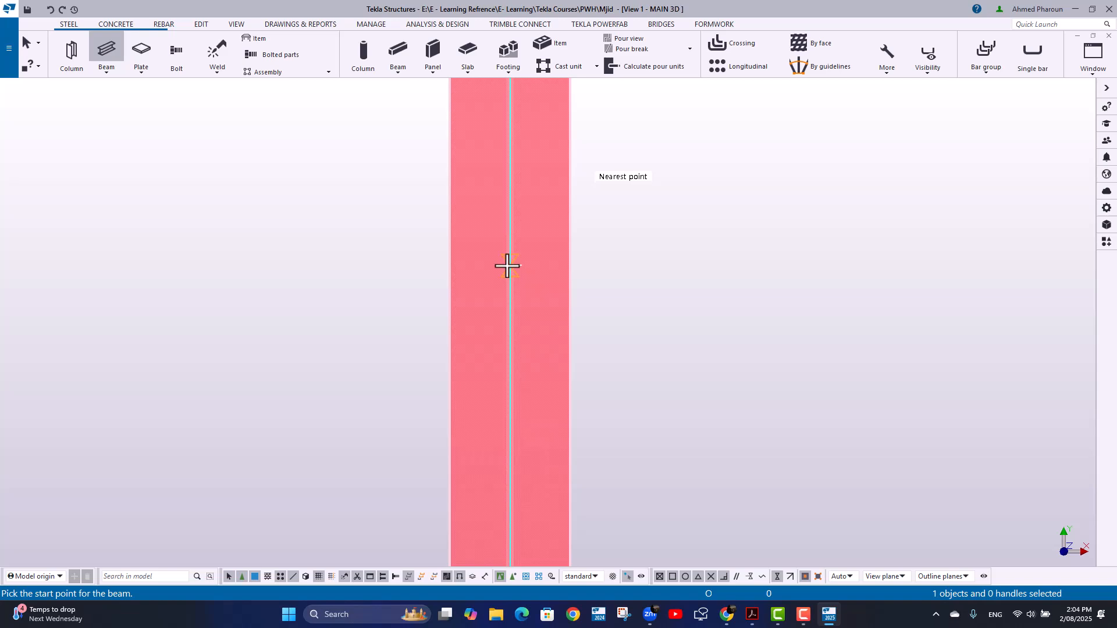
pyautogui.scroll(5, 508, 265)
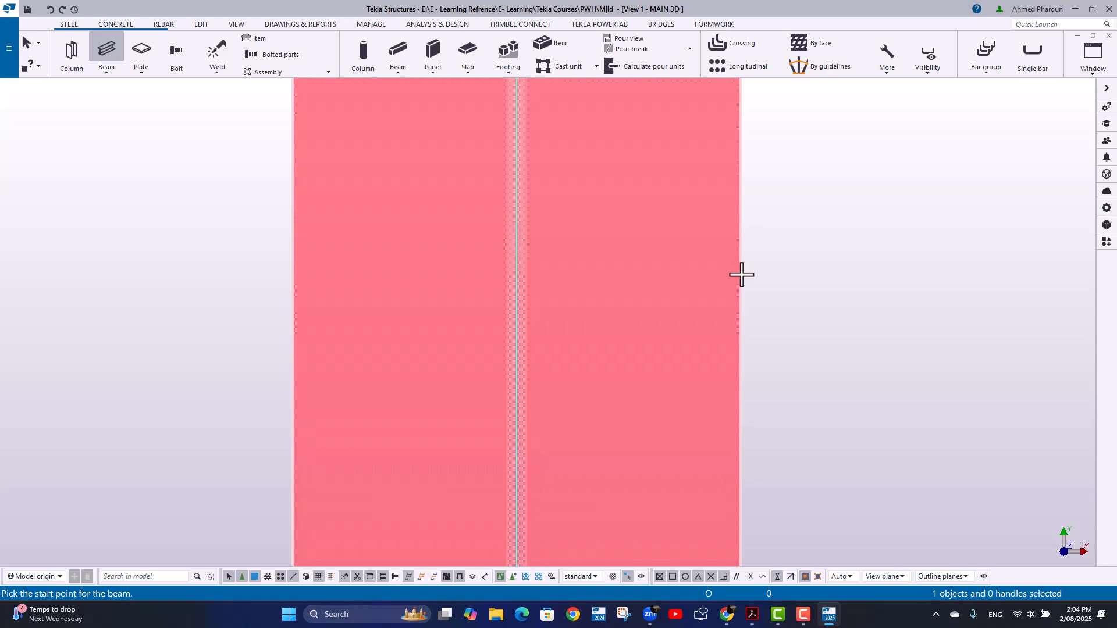
pyautogui.click(817, 576)
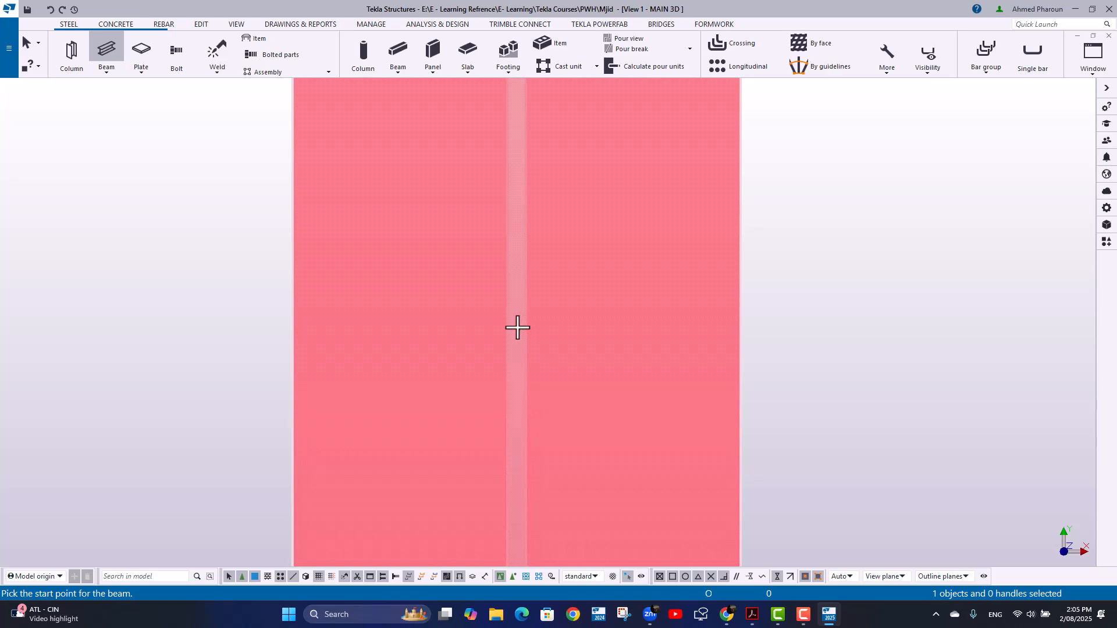
pyautogui.scroll(-5, 512, 327)
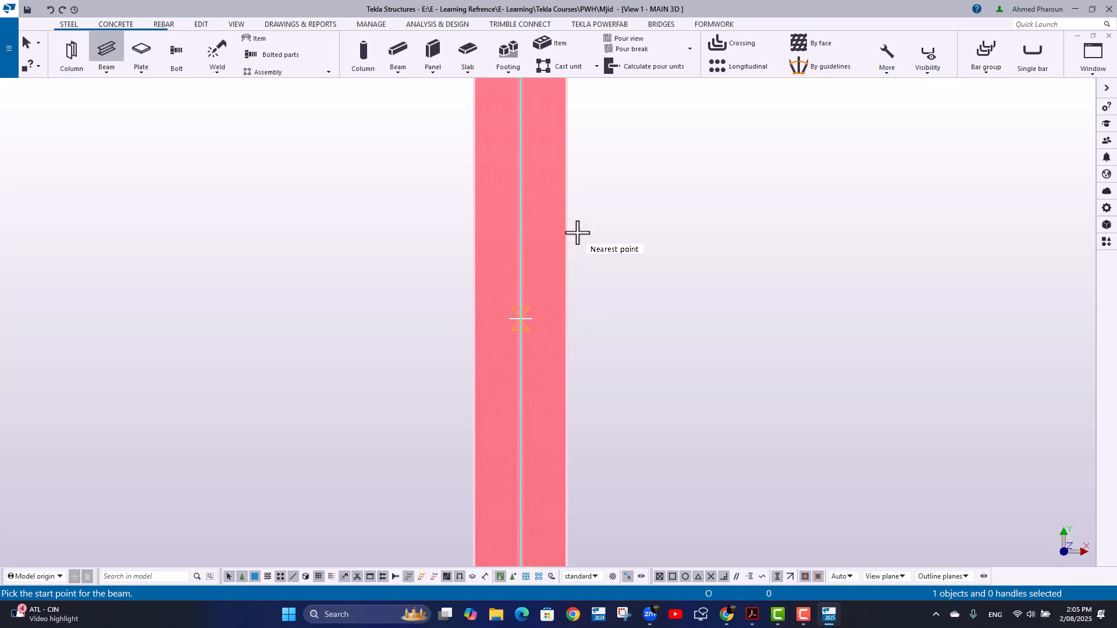
# - Leave beam creation and delete the selected steel beam between grid lines E and D
pyautogui.press('Escape')
pyautogui.press('Delete')
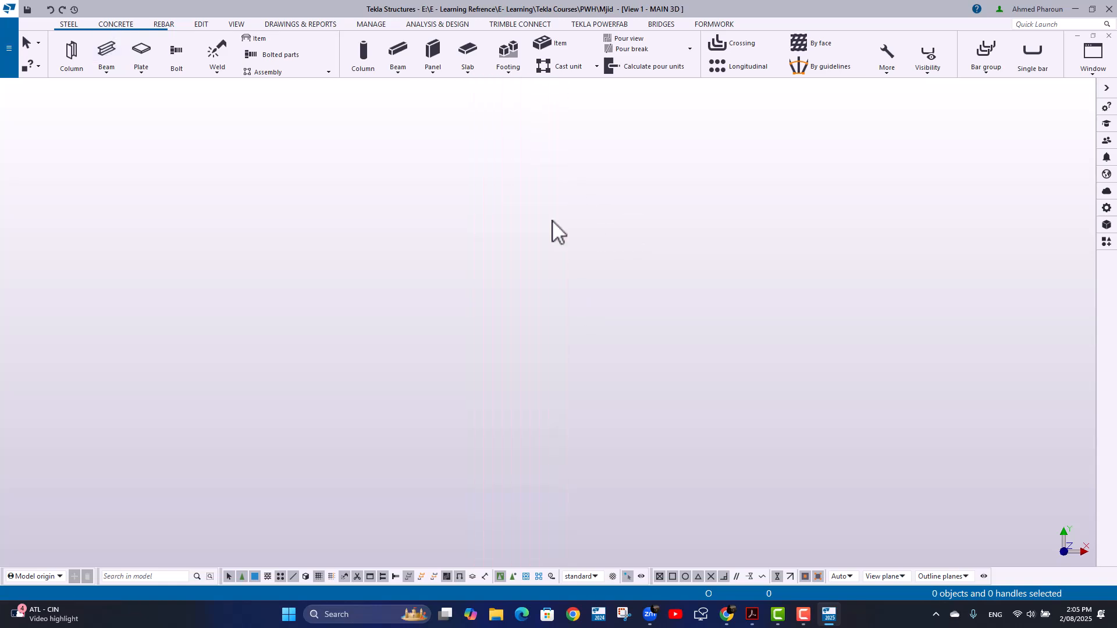